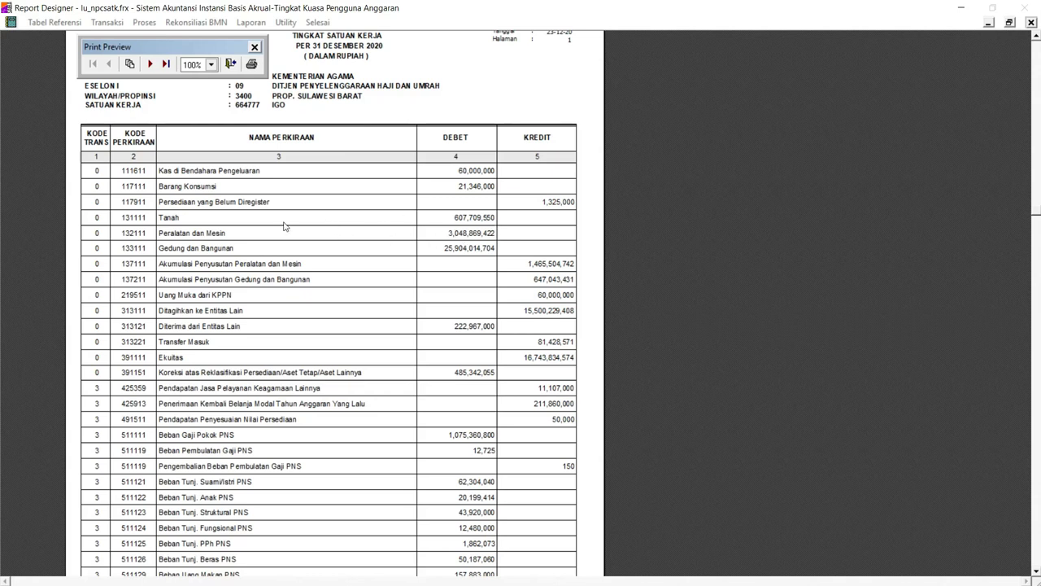
# Step: Review both pages of the trial balance preview, including the Persediaan yang Belum Diregister account, and close it
pyautogui.scroll(-3, 284, 225)
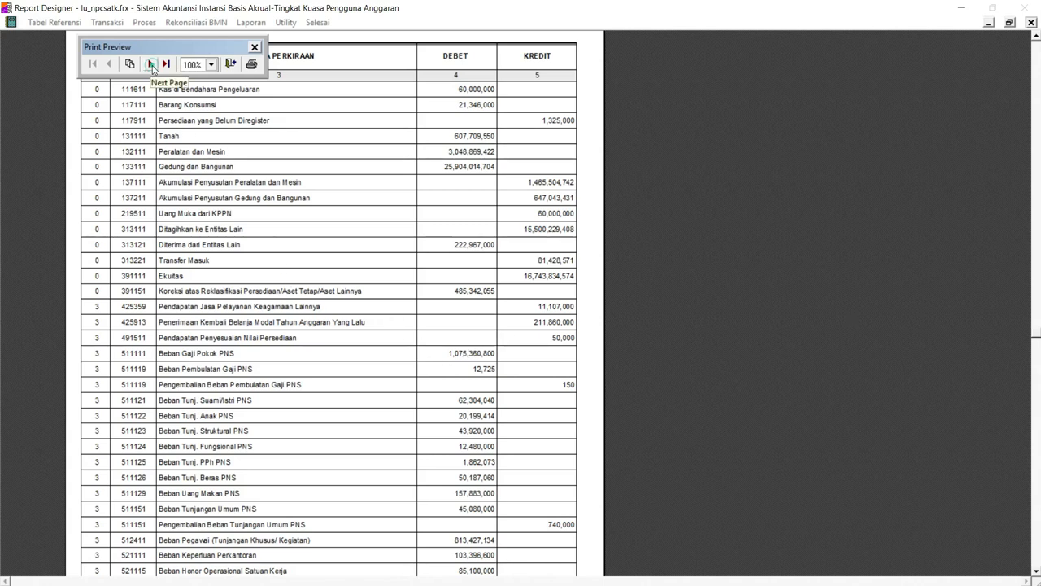
pyautogui.click(151, 65)
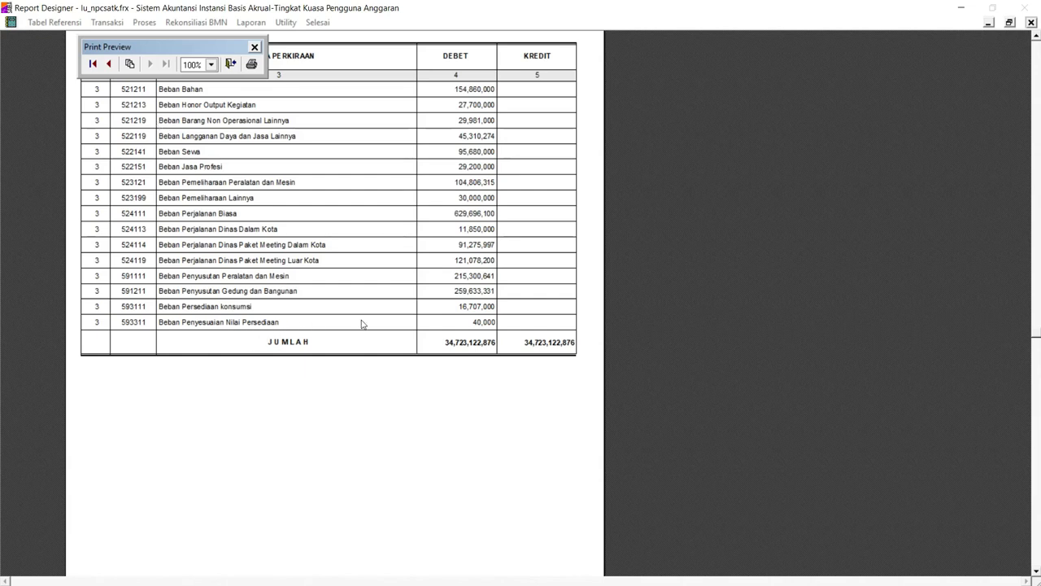
pyautogui.click(108, 65)
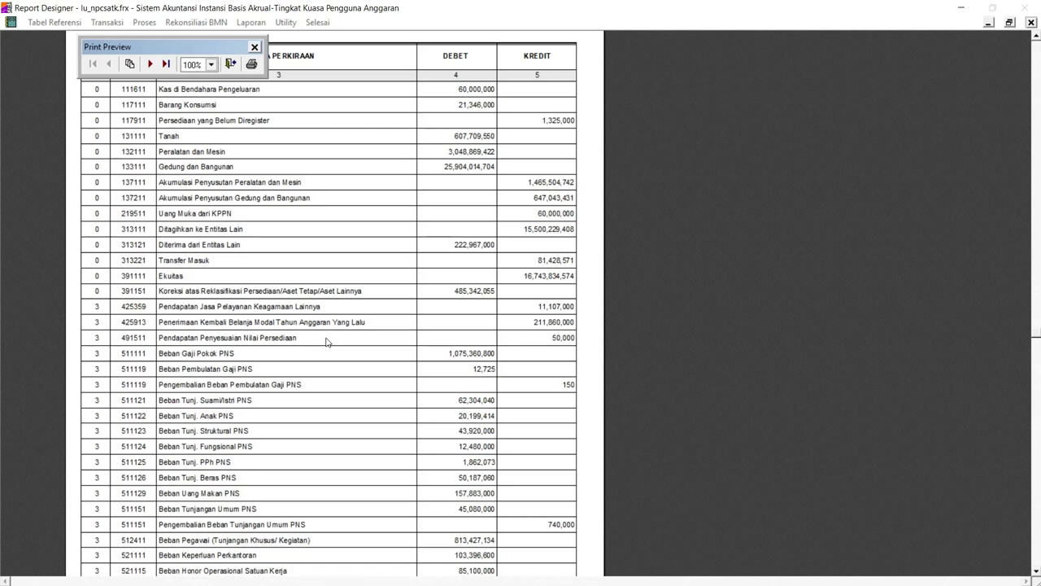
pyautogui.click(231, 65)
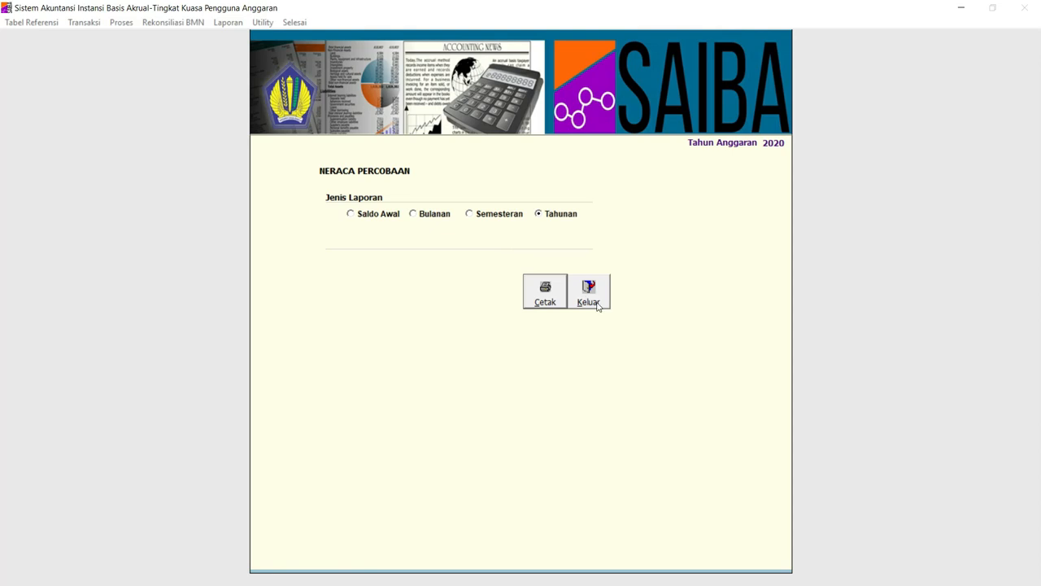
# Step: Switch to Aplikasi Persediaan and open the Pembelian transaction list under Persediaan Masuk
pyautogui.press('super')
pyautogui.click(319, 574)
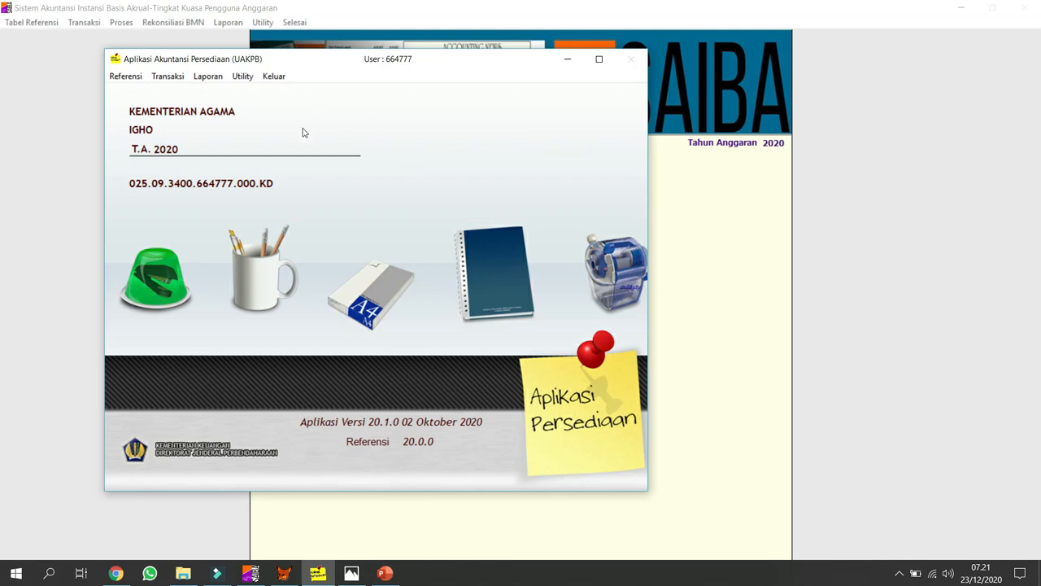
pyautogui.moveTo(437, 65); pyautogui.dragTo(530, 61)
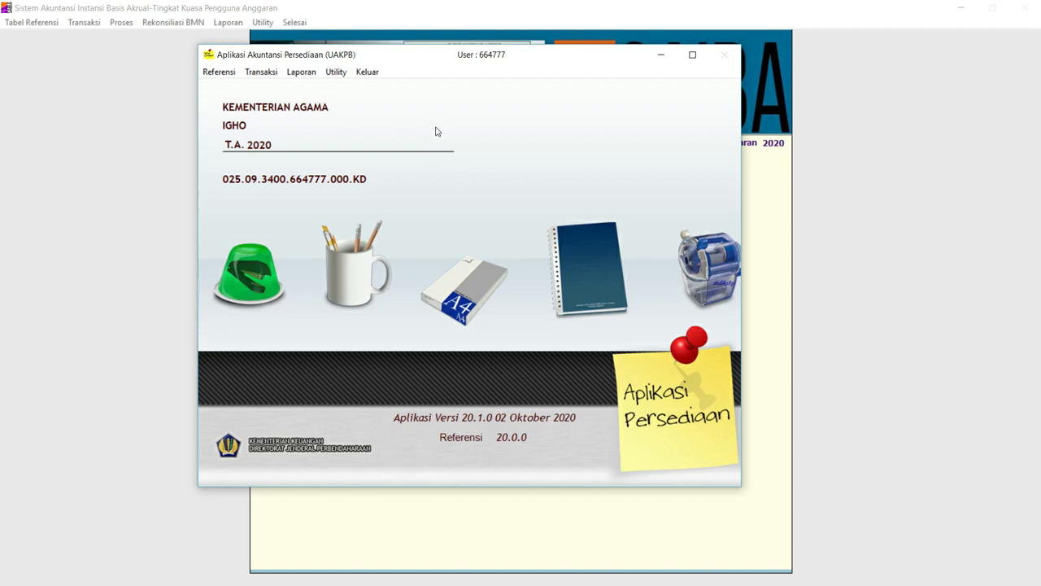
pyautogui.click(266, 79)
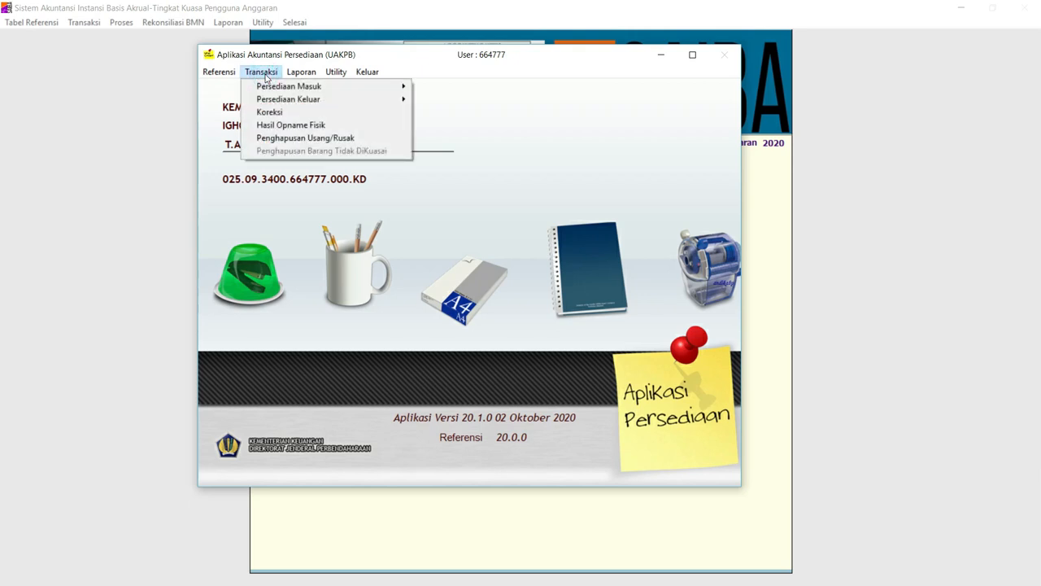
pyautogui.moveTo(268, 93)
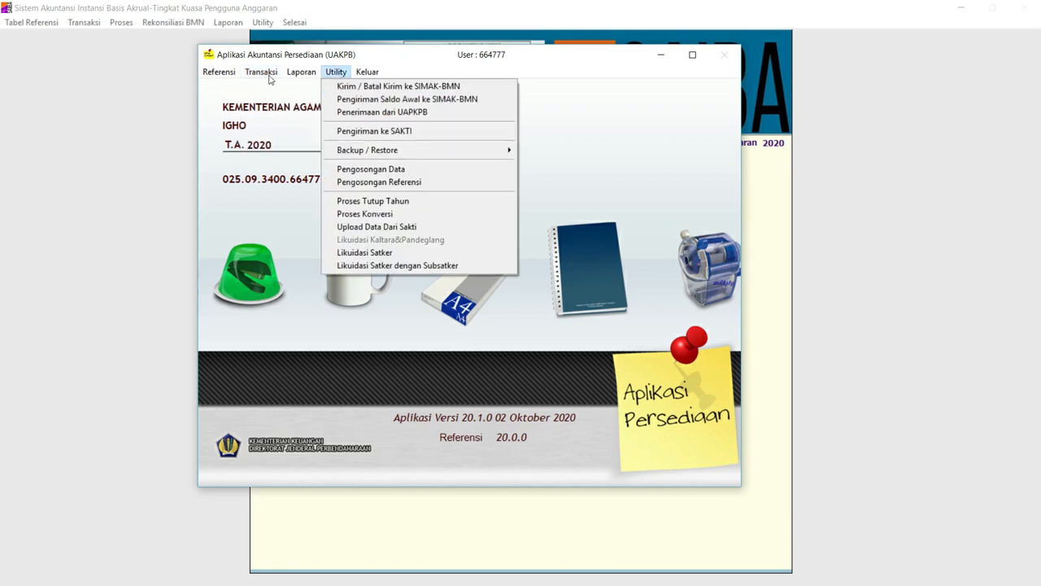
pyautogui.moveTo(347, 86)
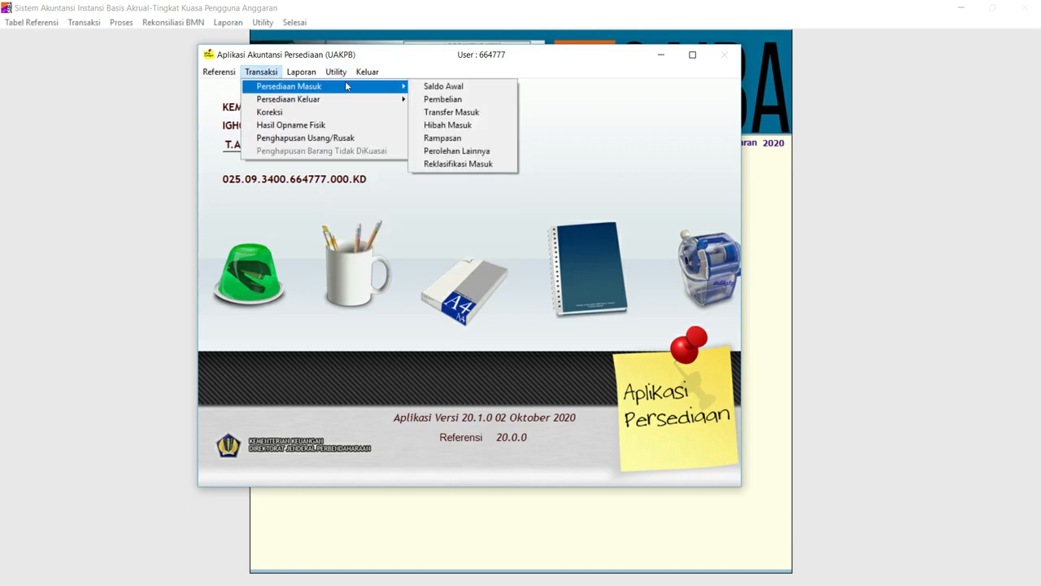
pyautogui.click(432, 99)
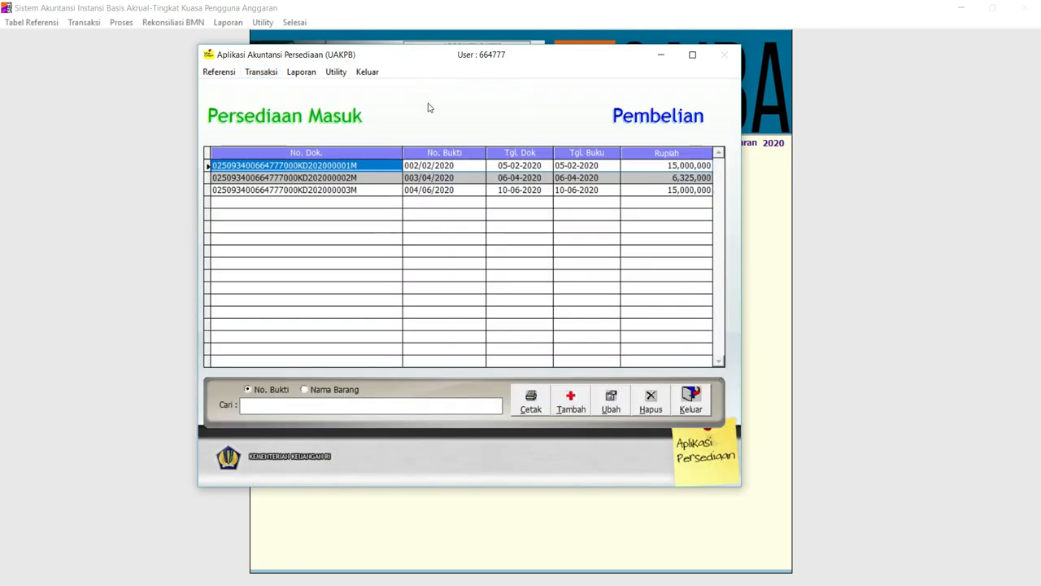
# Step: Preview the yearly Register Transaksi Harian of purchases for 2020, then close it and leave the purchase list
pyautogui.click(530, 399)
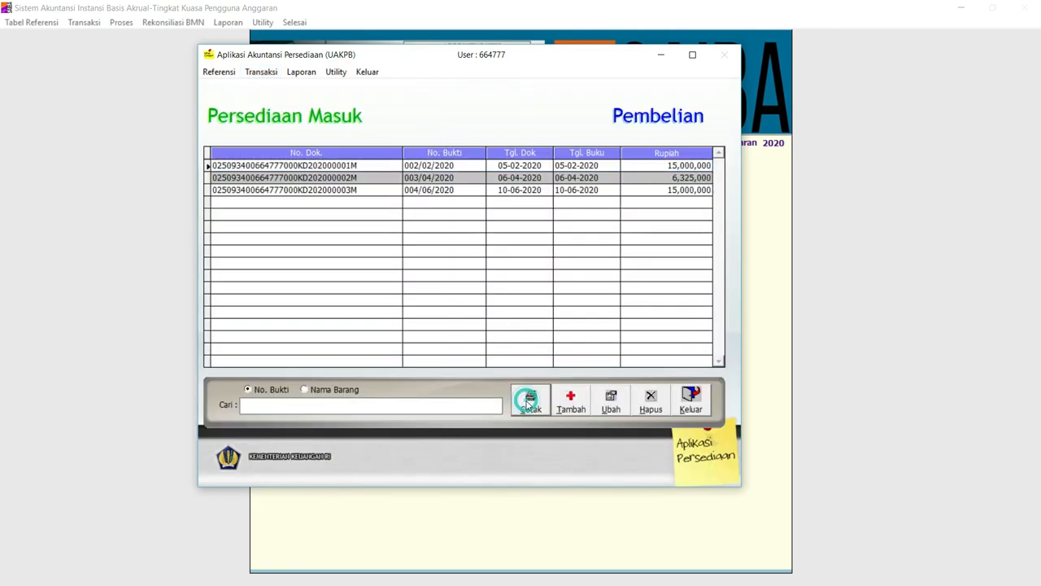
pyautogui.click(490, 246)
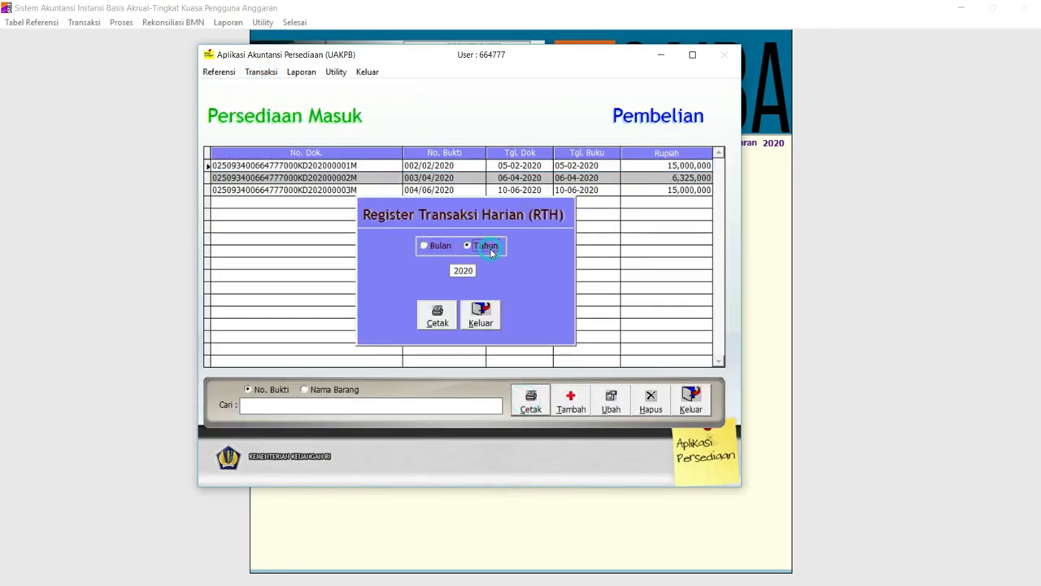
pyautogui.click(442, 326)
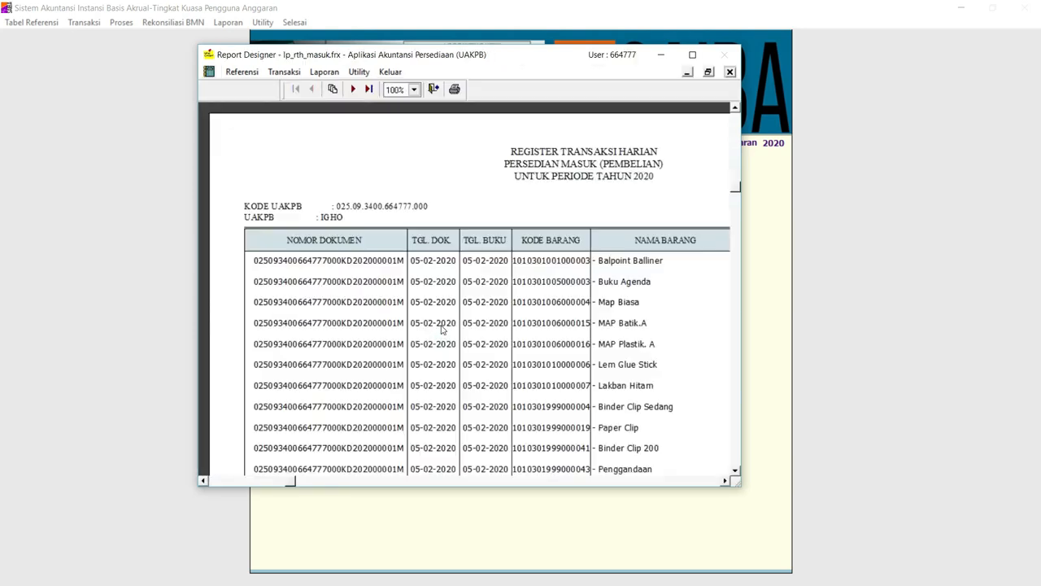
pyautogui.click(730, 71)
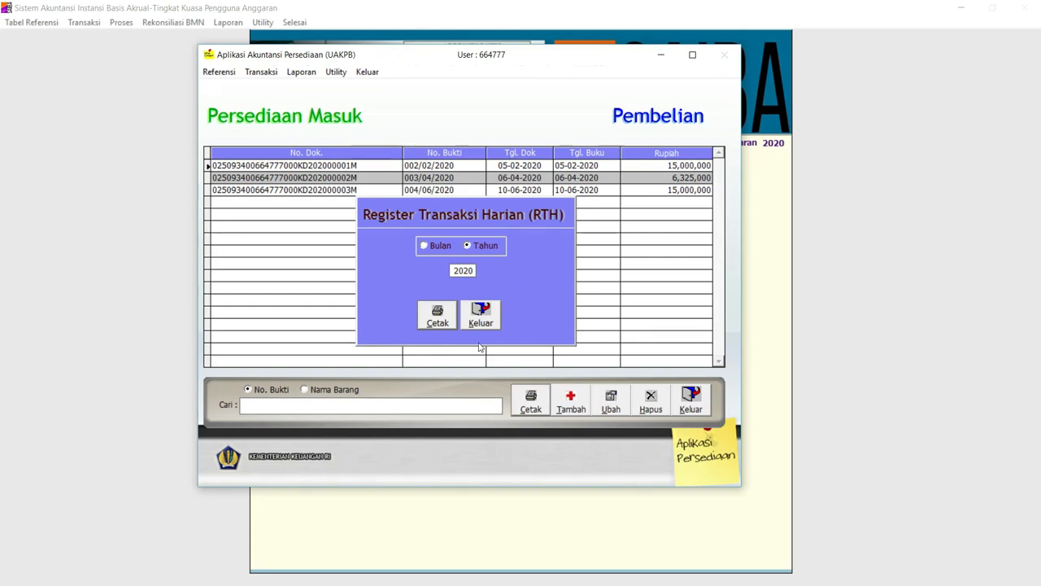
pyautogui.click(481, 321)
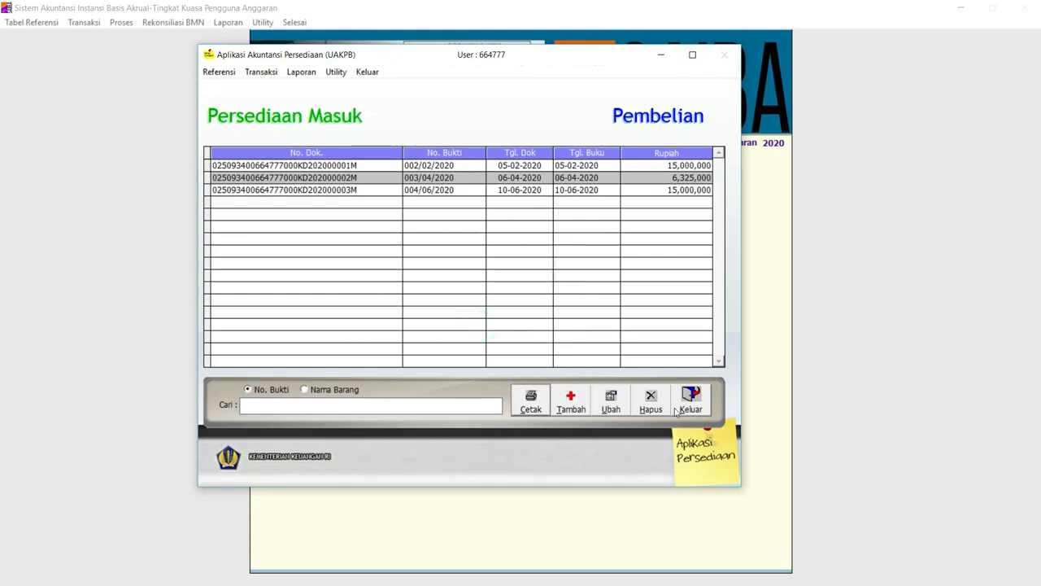
pyautogui.click(691, 403)
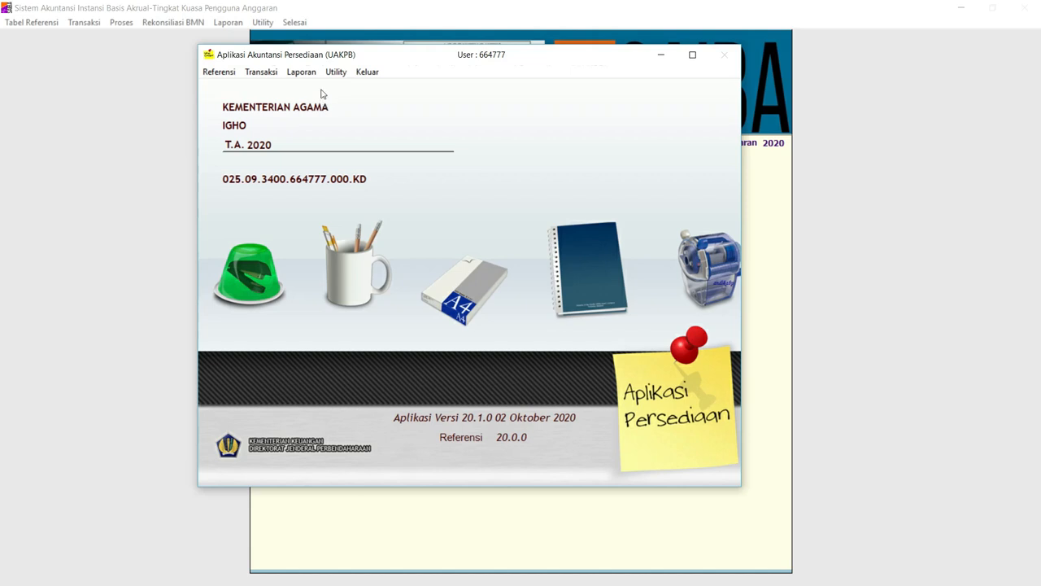
# Step: Open the Pembelian list of incoming inventory and generate its Register Transaksi Harian for the year 2020
pyautogui.click(262, 72)
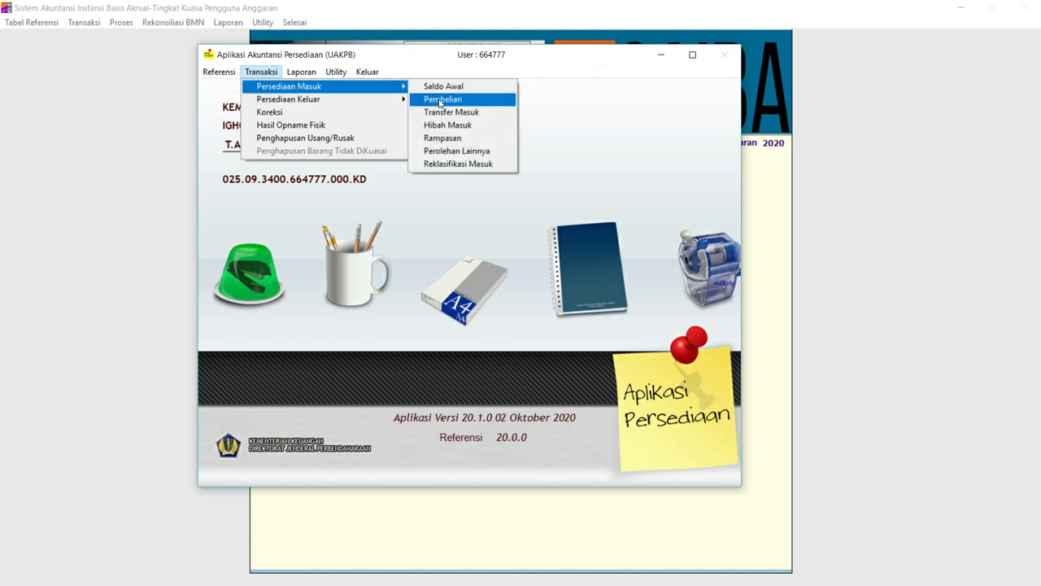
pyautogui.click(440, 99)
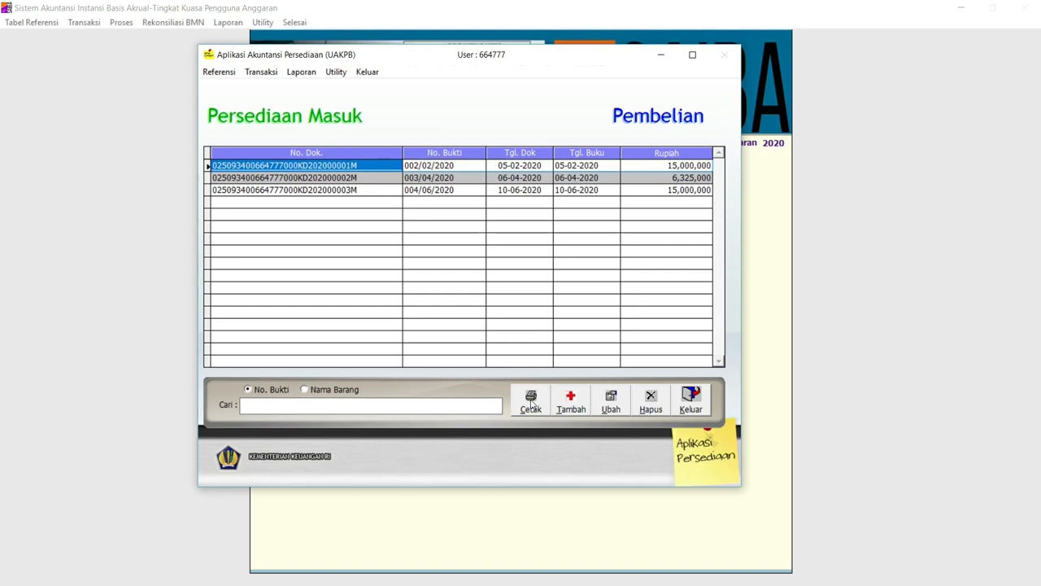
pyautogui.click(530, 400)
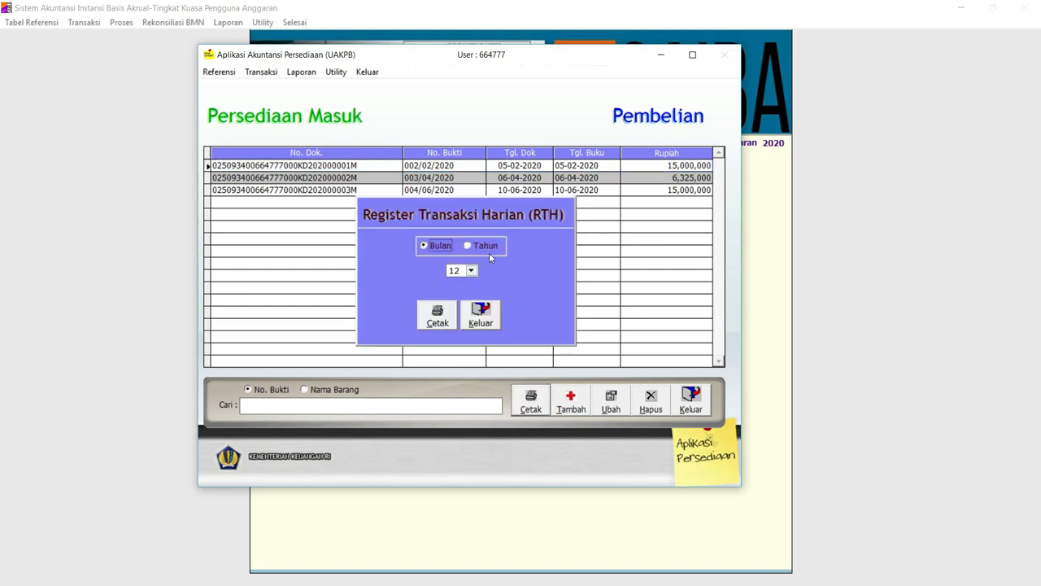
pyautogui.click(486, 245)
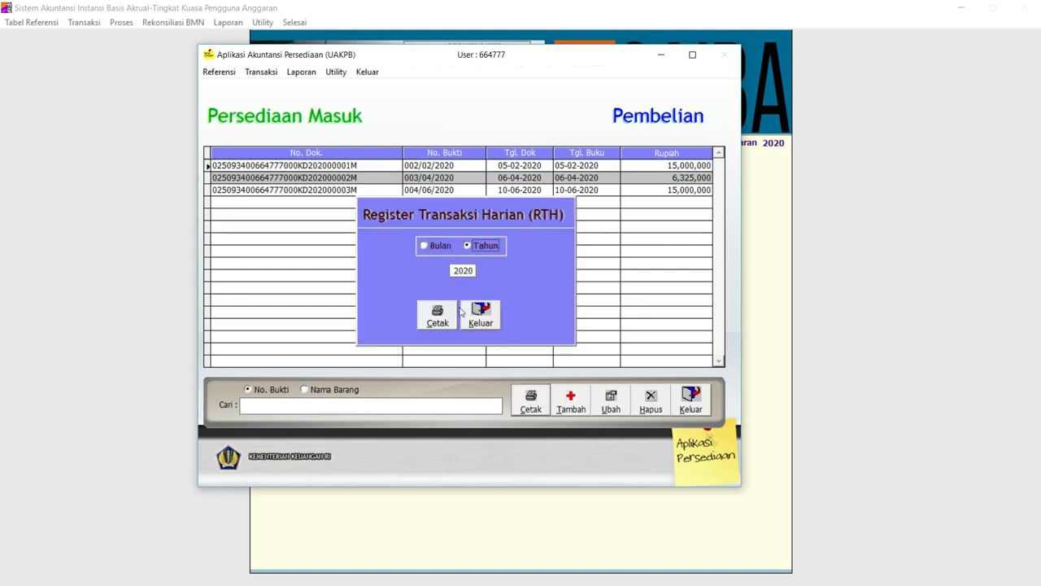
pyautogui.click(437, 315)
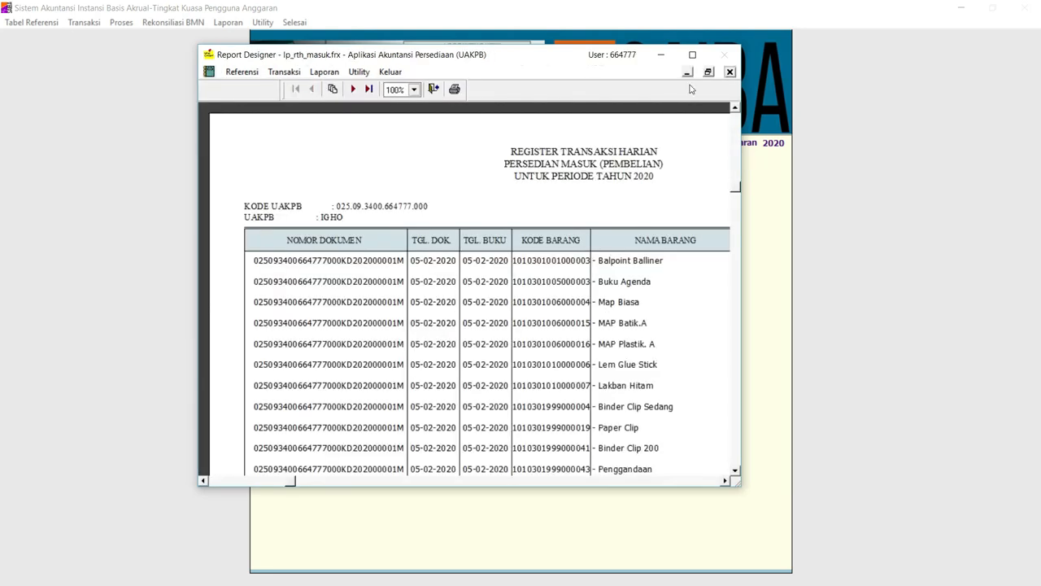
# Step: Enlarge the purchase register preview and examine the item lines and the total on its last page
pyautogui.click(692, 55)
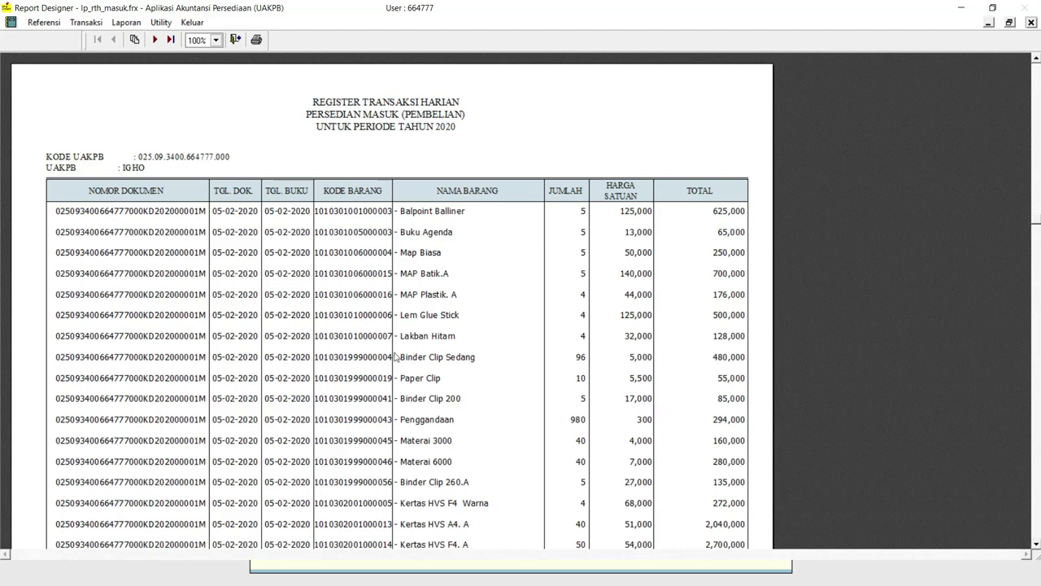
pyautogui.scroll(-1, 388, 351)
pyautogui.scroll(-1, 388, 352)
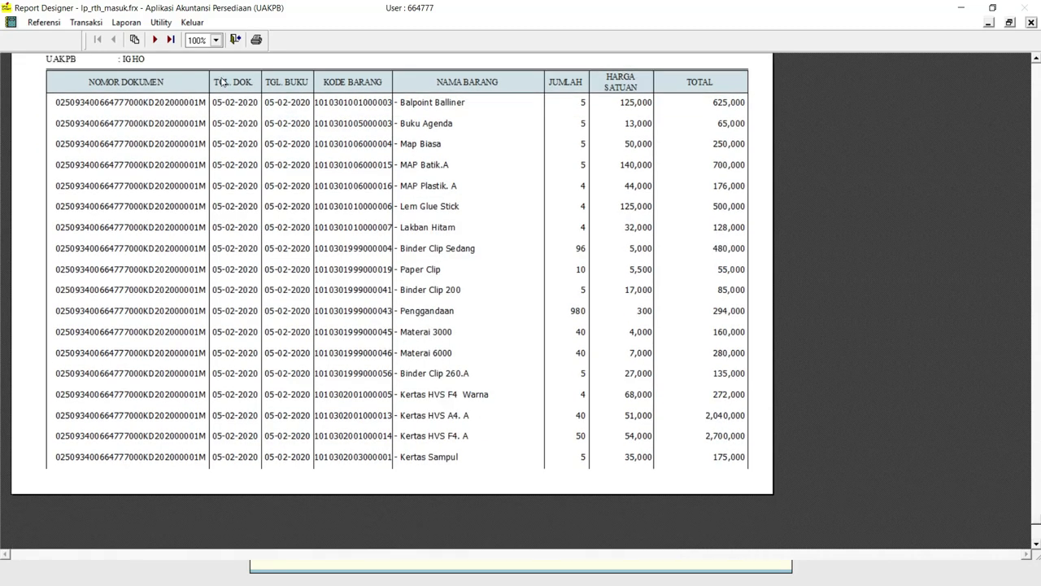
pyautogui.click(173, 40)
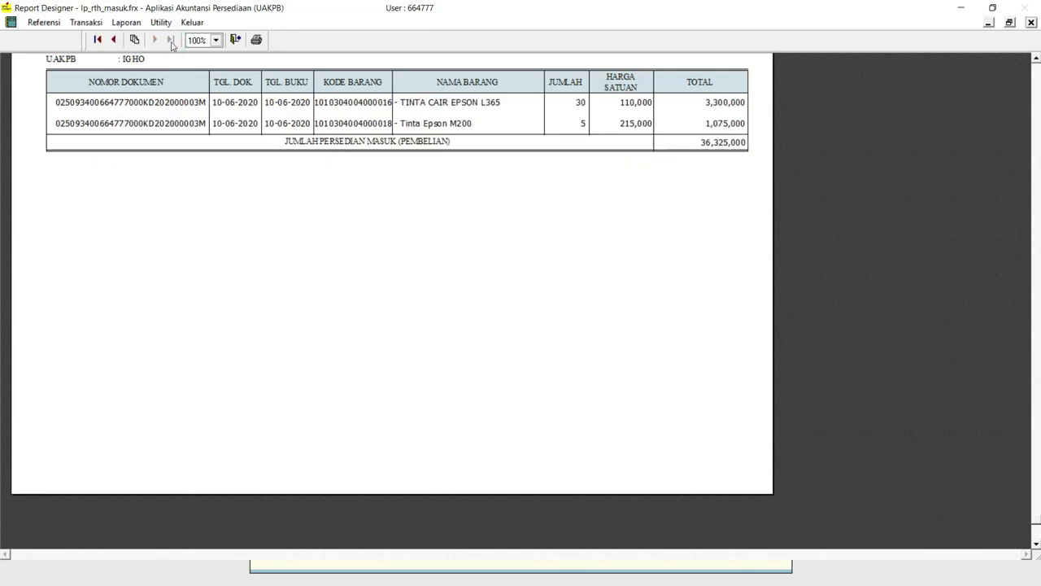
pyautogui.click(114, 39)
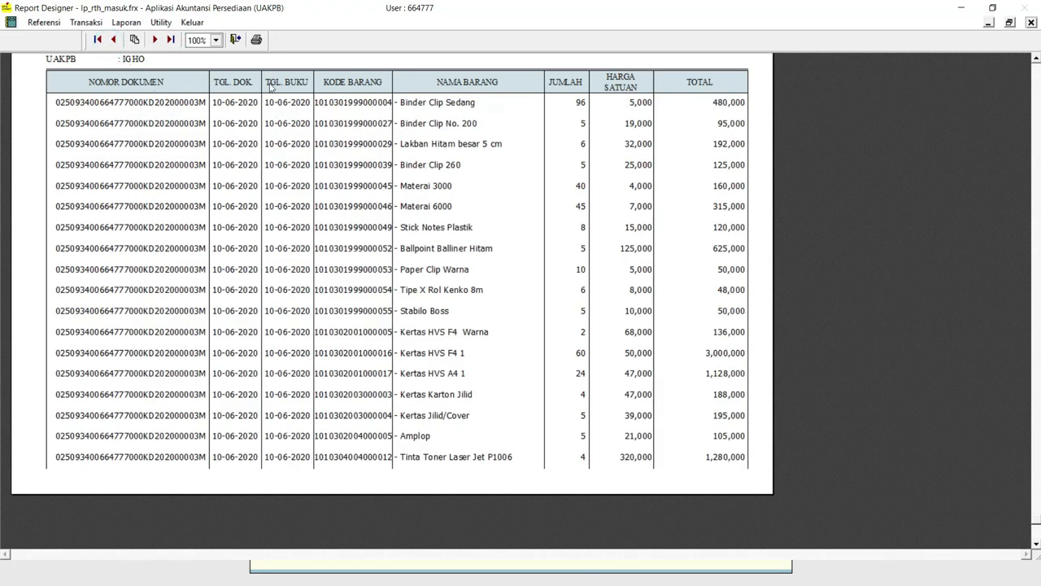
# Step: Send all pages of the purchase register to the Microsoft Print to PDF printer
pyautogui.click(255, 40)
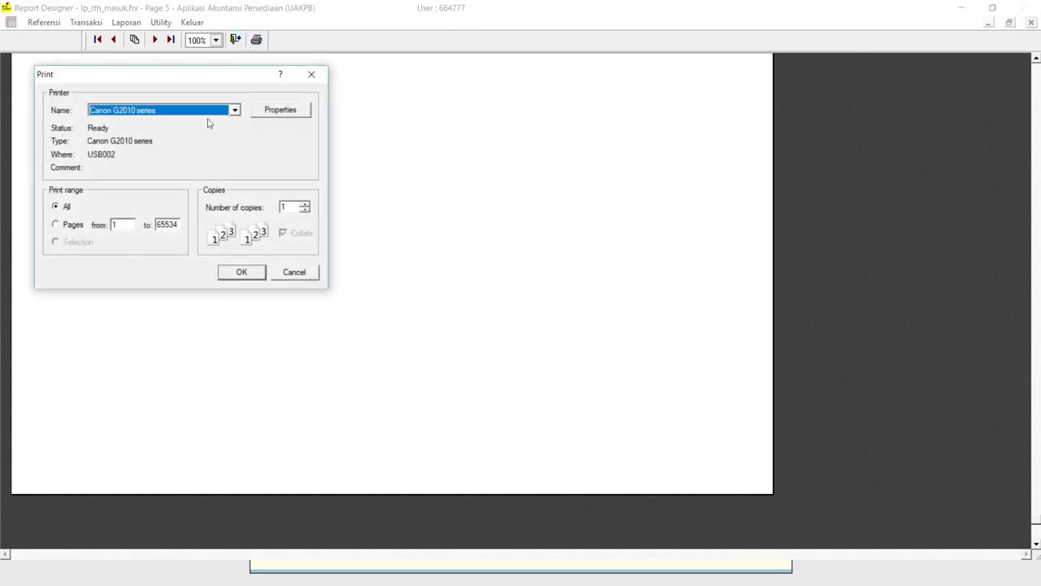
pyautogui.click(210, 111)
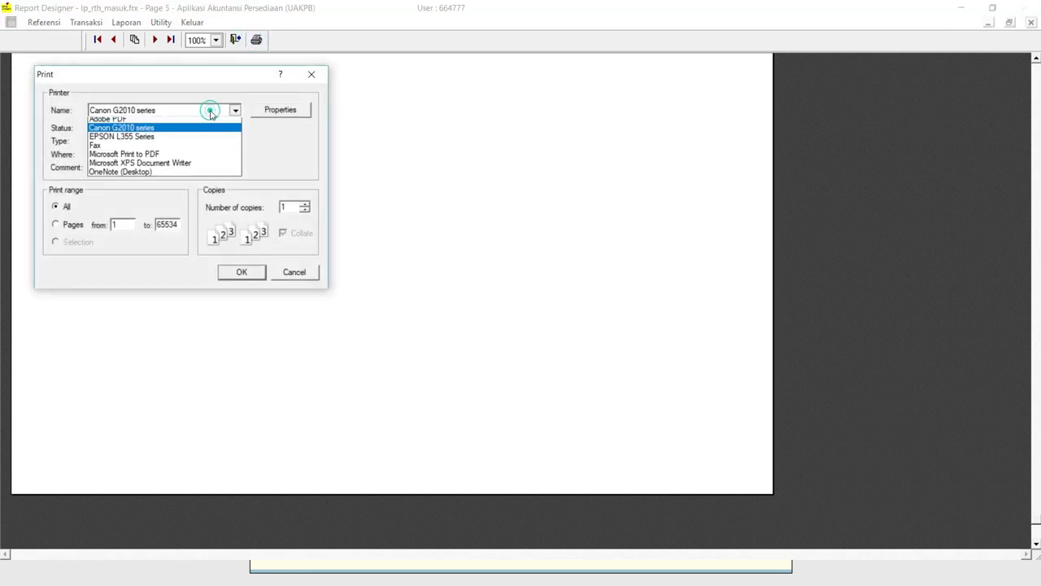
pyautogui.click(177, 158)
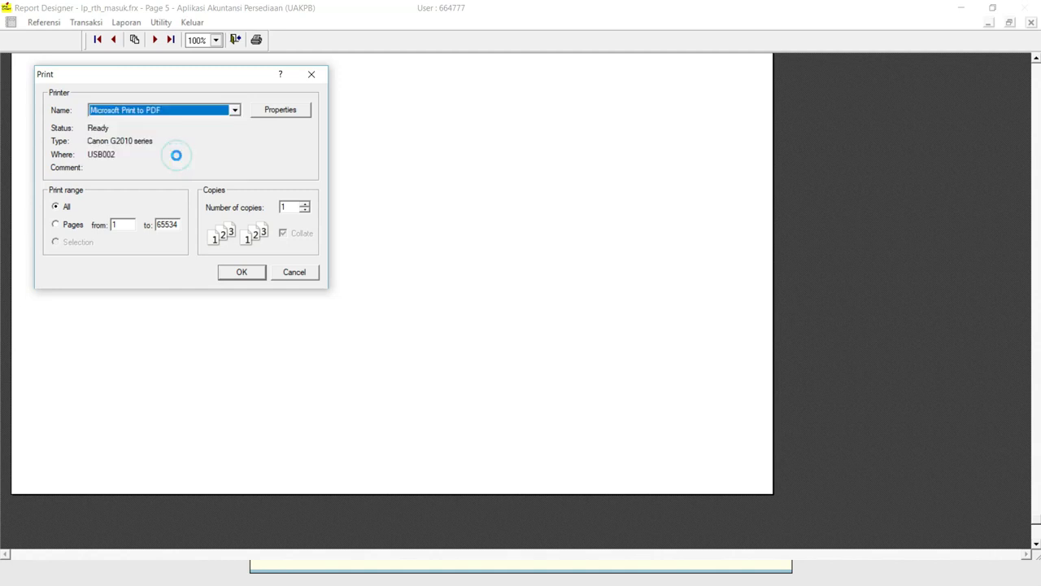
pyautogui.click(241, 273)
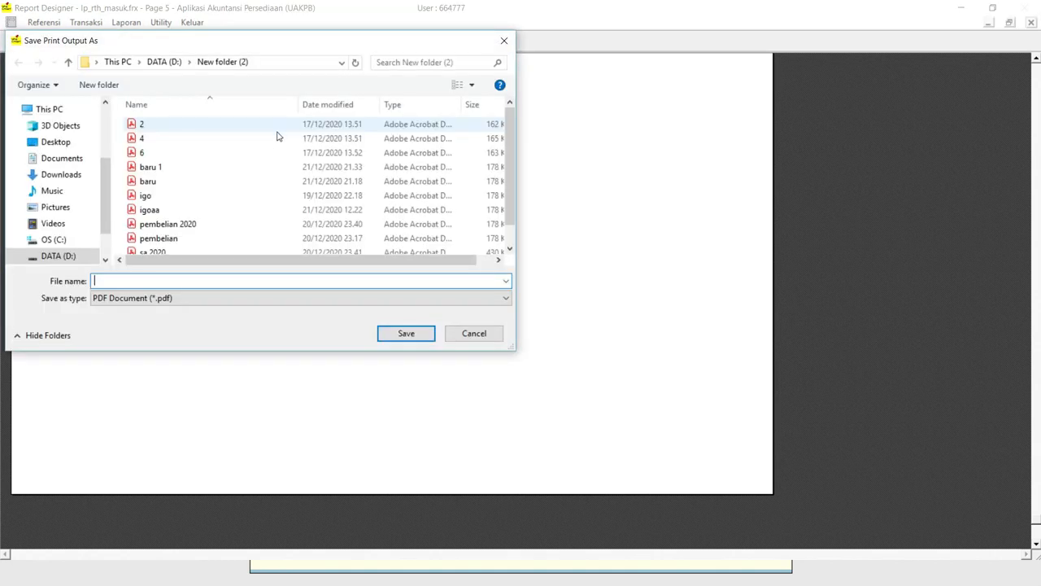
# Step: Save the PDF output as "persediaan" in the igo folder inside New folder (4) on drive D
pyautogui.click(163, 62)
pyautogui.doubleClick(194, 236)
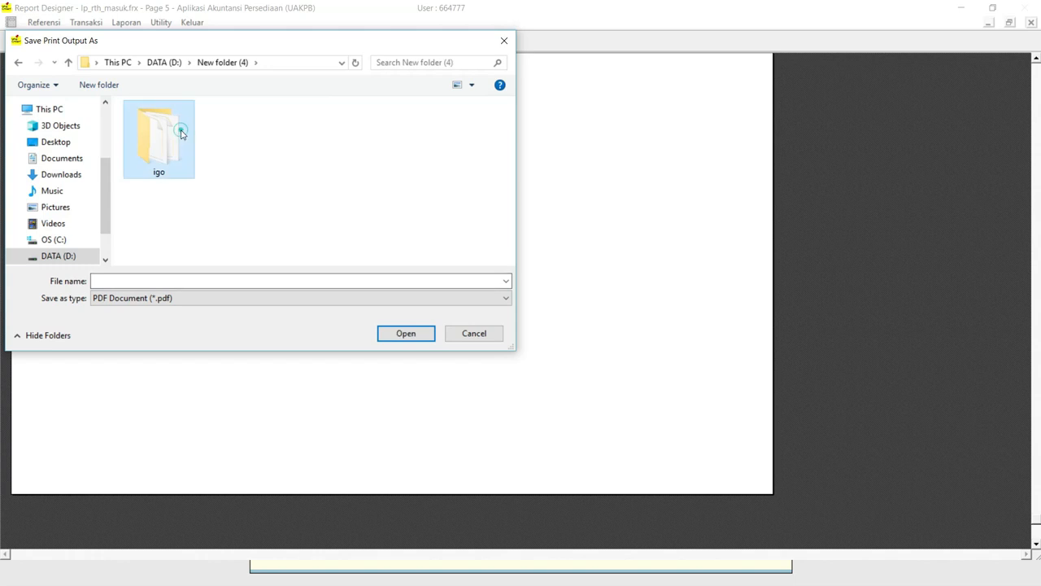
pyautogui.doubleClick(182, 133)
pyautogui.click(203, 278)
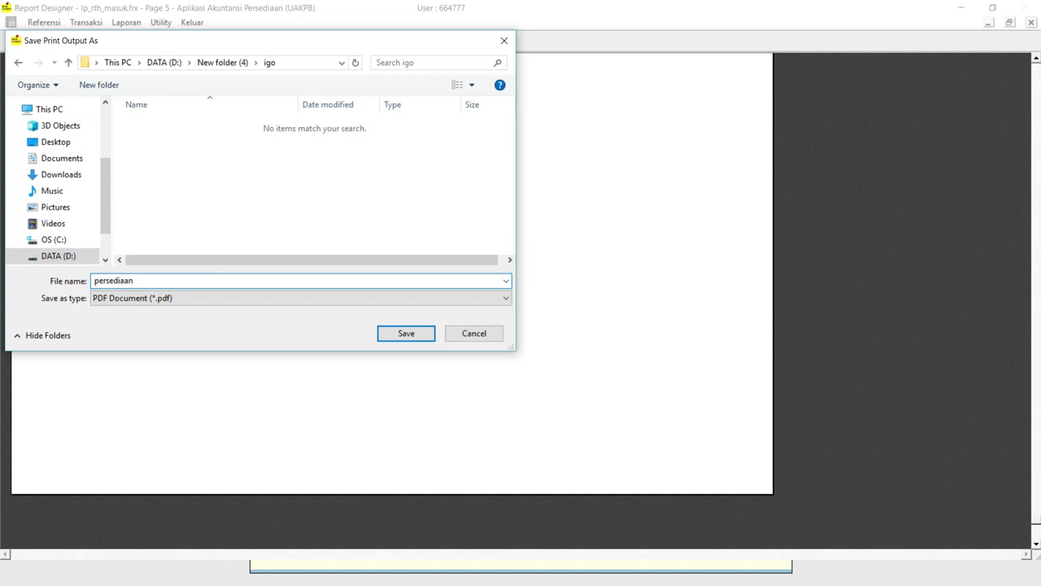
pyautogui.click(412, 334)
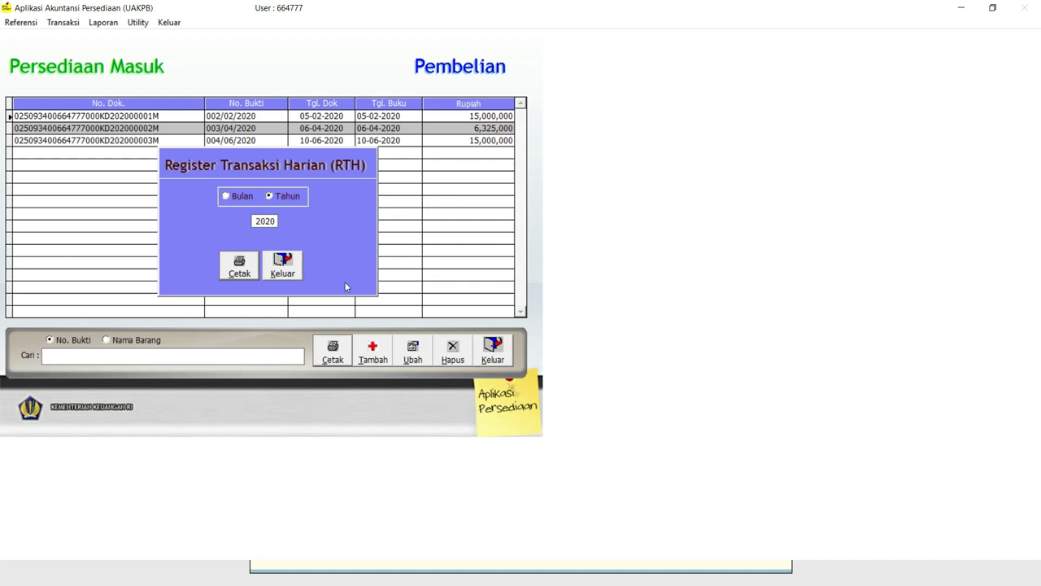
# Step: Close the register dialog and open the igo folder inside New folder (4) on drive D in File Explorer
pyautogui.click(285, 266)
pyautogui.press('super+e')
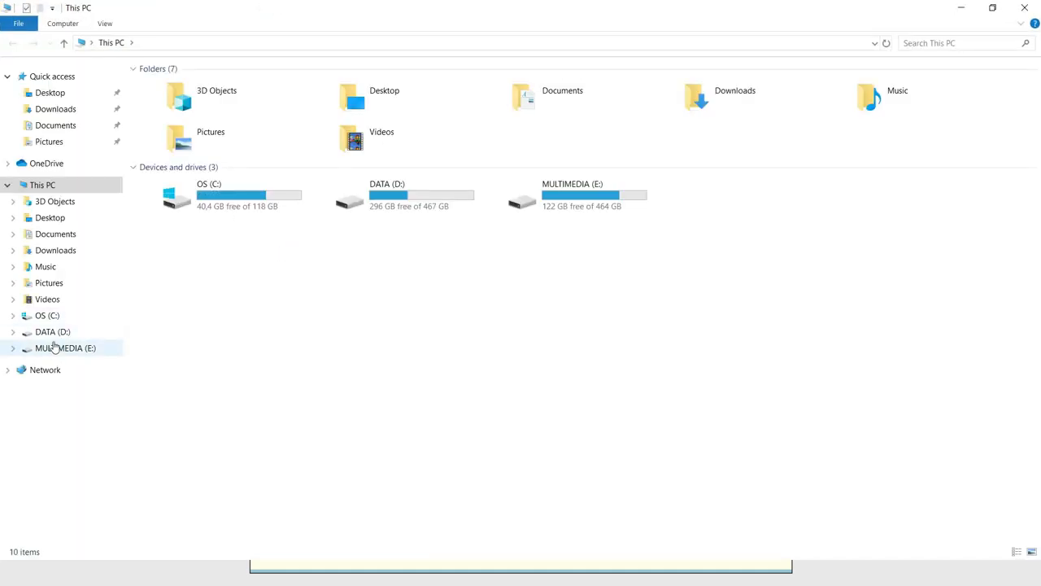
pyautogui.click(53, 334)
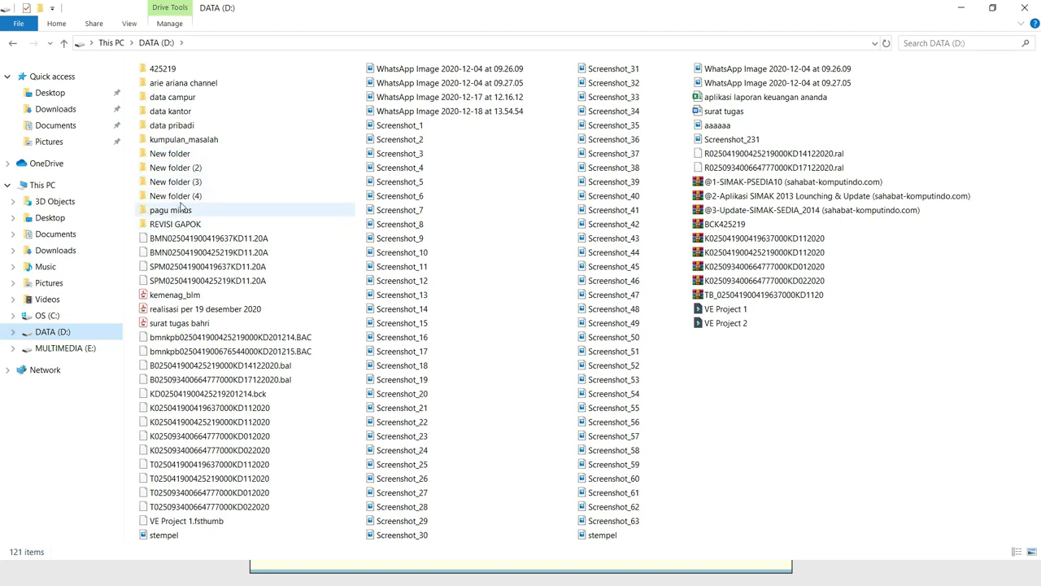
pyautogui.doubleClick(171, 196)
pyautogui.click(180, 124)
pyautogui.doubleClick(180, 124)
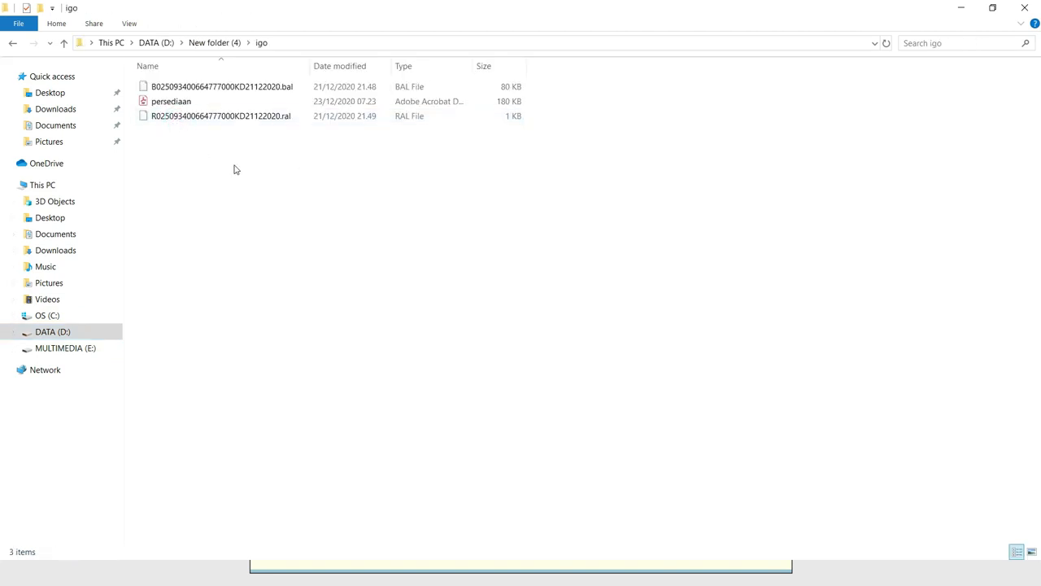
# Step: Open the persediaan PDF from the igo folder and look through its register pages
pyautogui.doubleClick(182, 103)
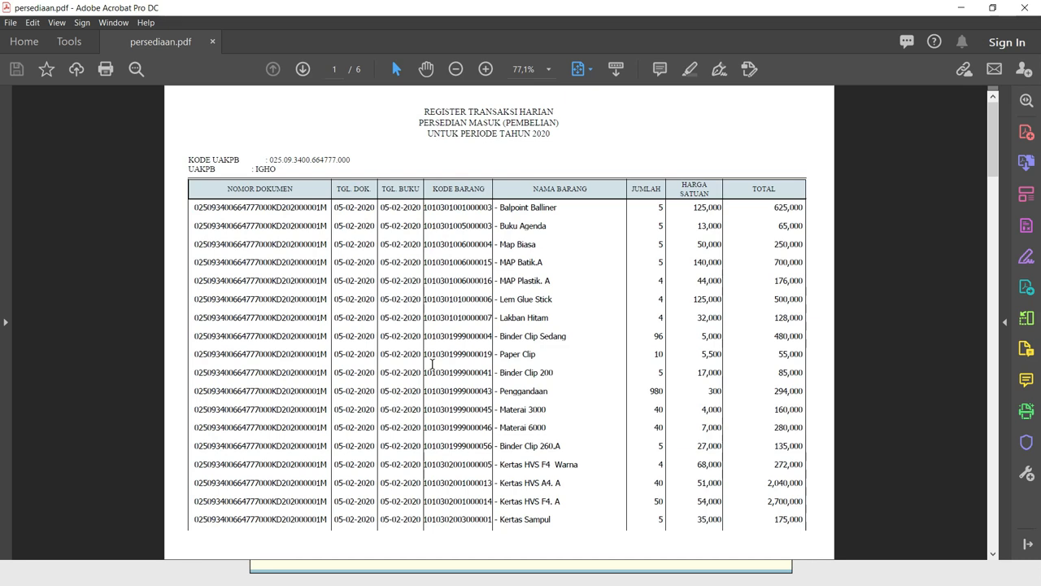
pyautogui.scroll(-2, 550, 326)
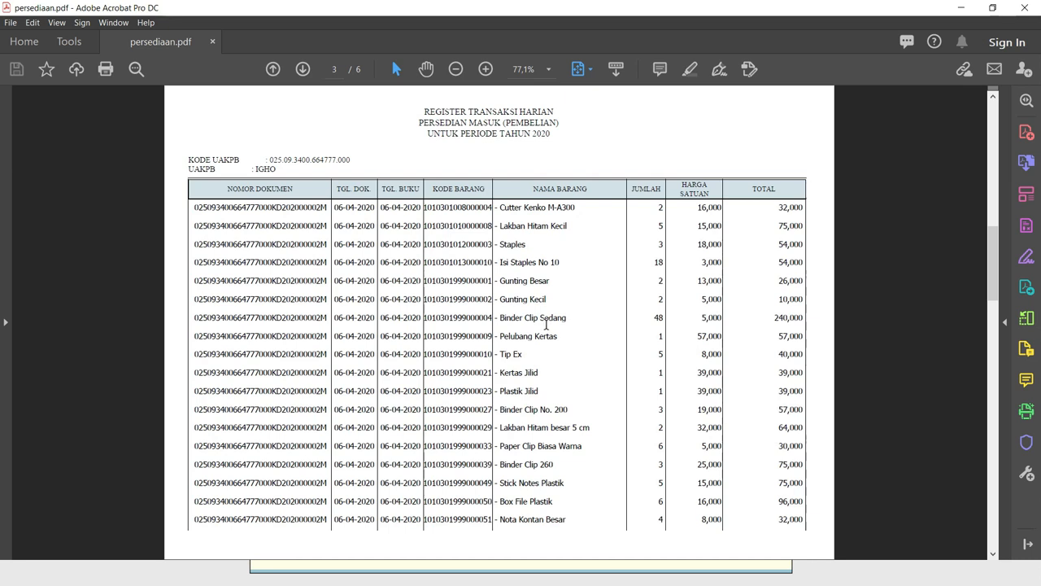
pyautogui.scroll(-3, 546, 325)
pyautogui.scroll(2, 546, 325)
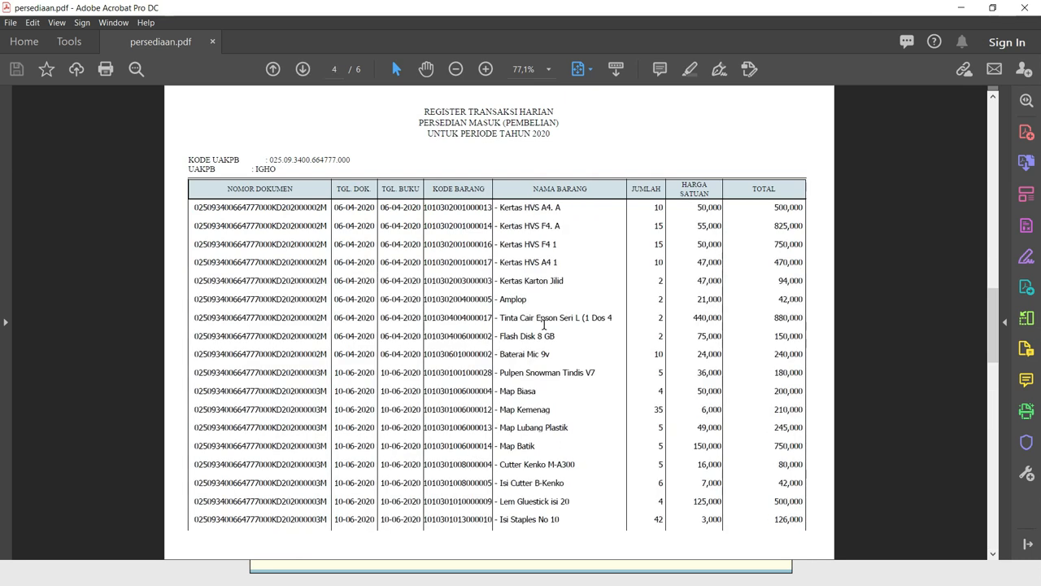
pyautogui.scroll(1, 545, 324)
pyautogui.scroll(2, 545, 327)
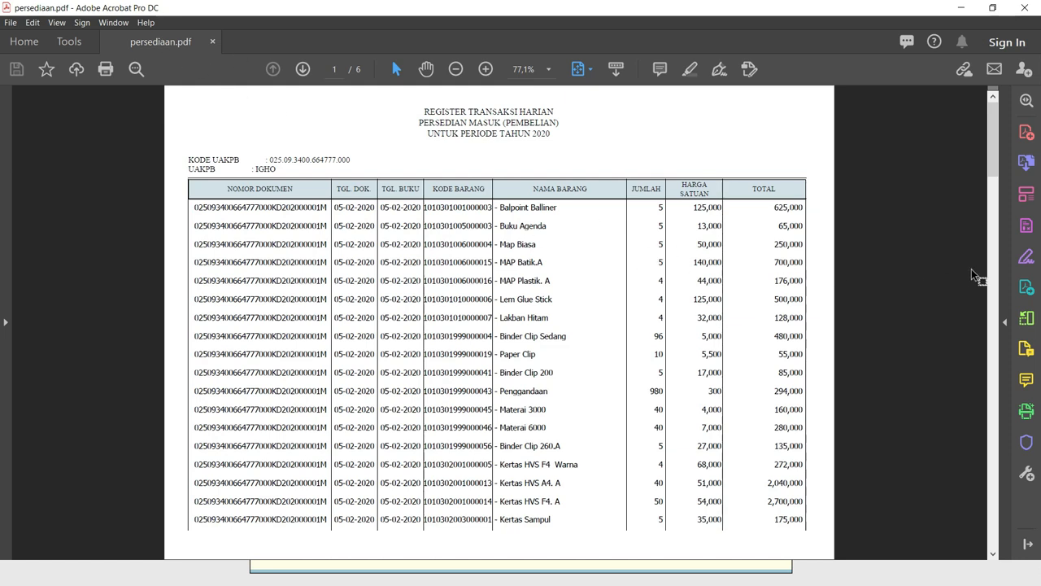
# Step: Export the PDF as a Microsoft Excel Workbook named "persediaan" in the igo folder
pyautogui.click(1026, 289)
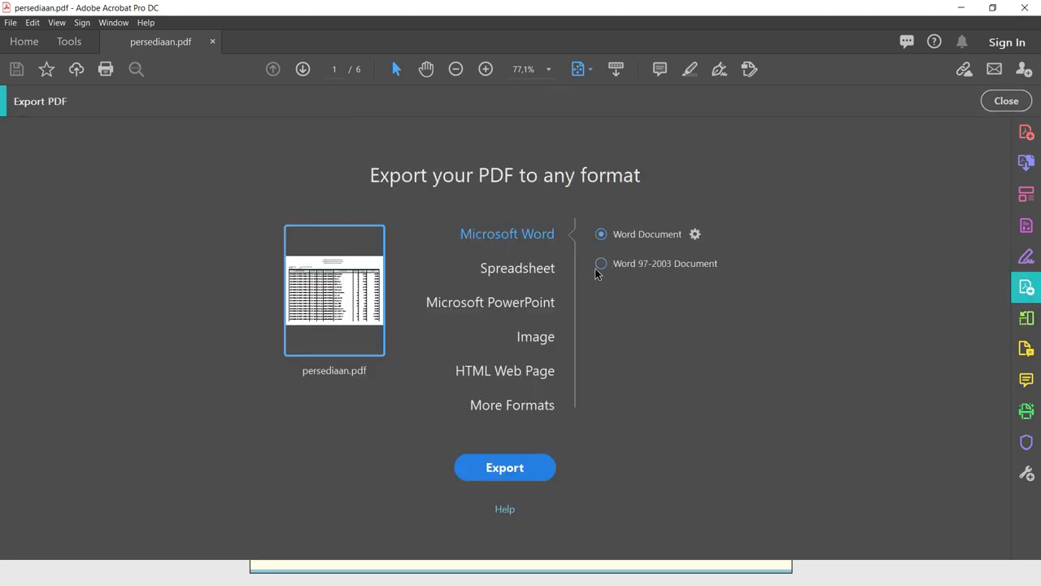
pyautogui.click(525, 274)
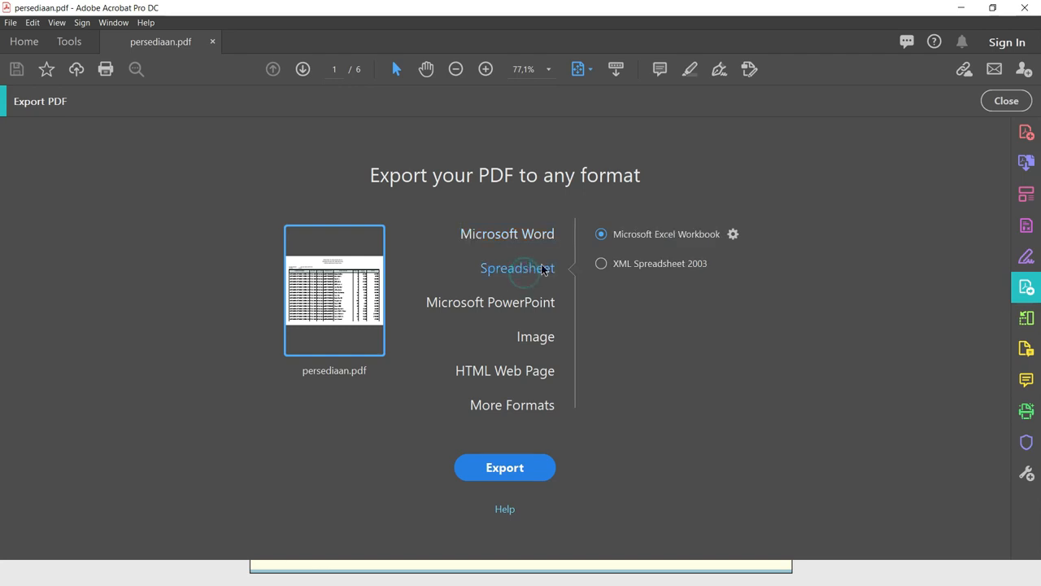
pyautogui.click(511, 466)
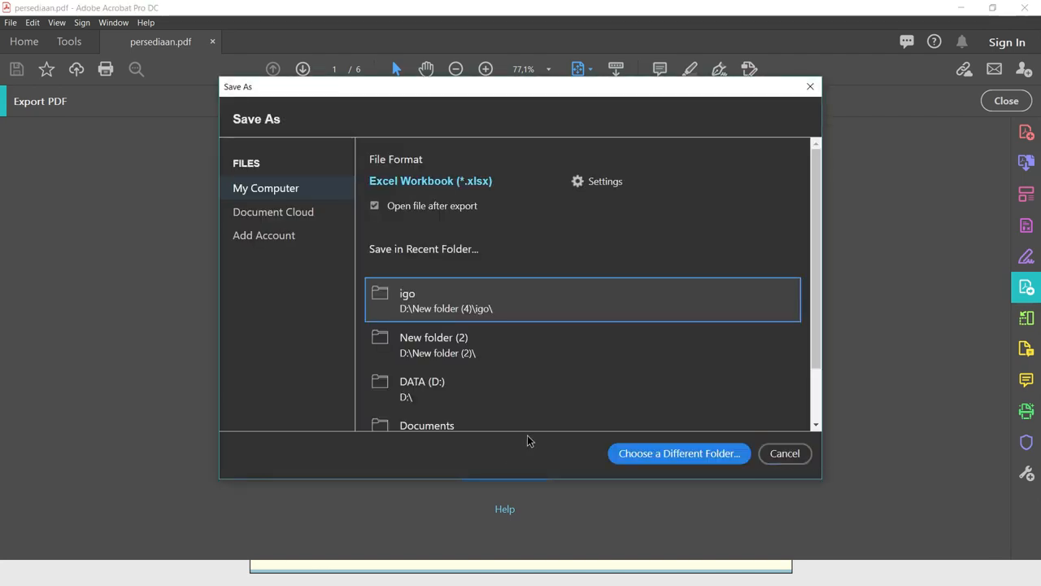
pyautogui.click(496, 301)
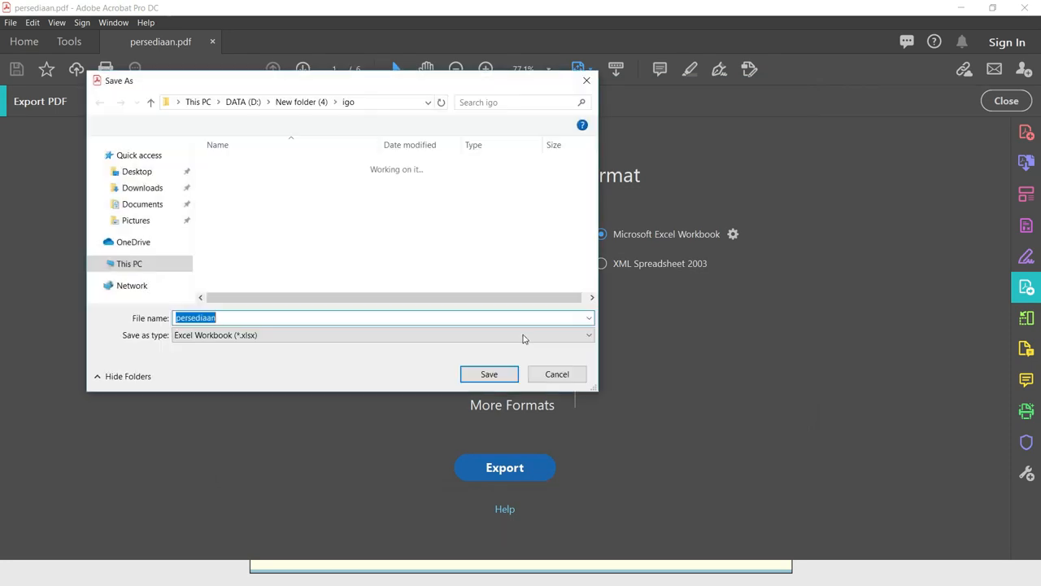
pyautogui.click(487, 372)
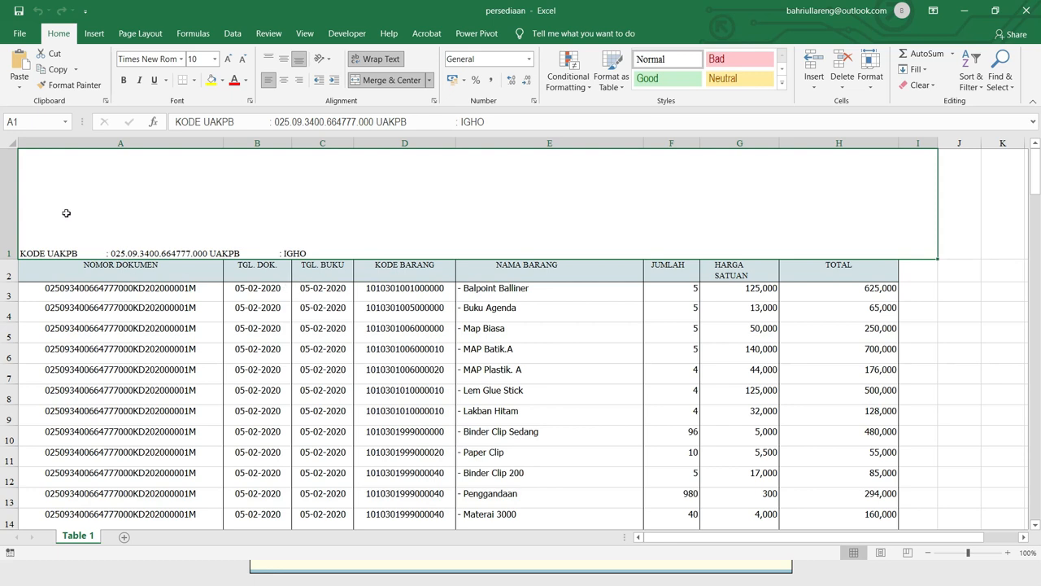
# Step: Reduce all rows of the exported sheet to a uniform height of about 22
pyautogui.click(10, 144)
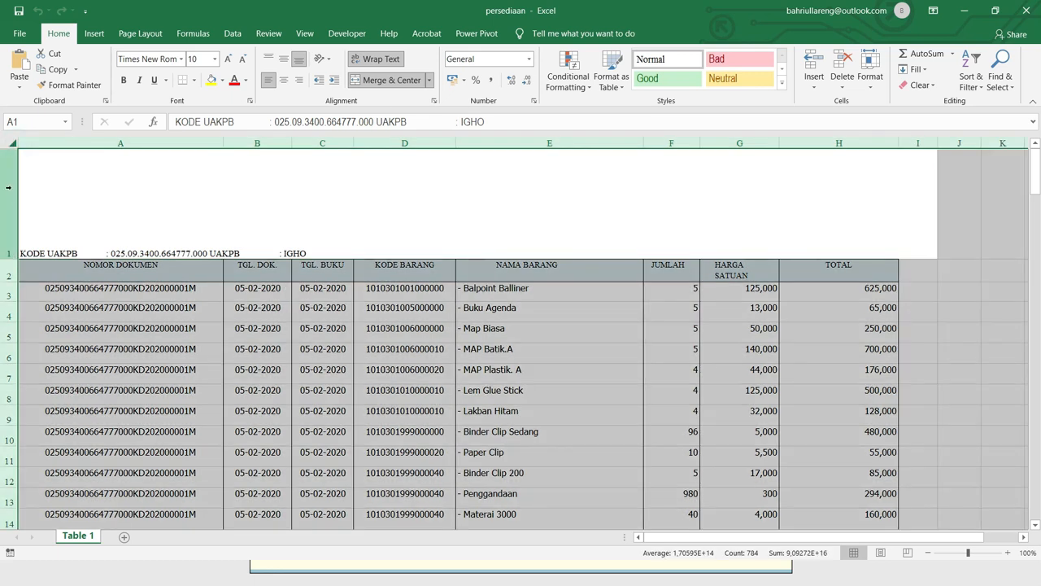
pyautogui.moveTo(9, 260); pyautogui.dragTo(14, 169)
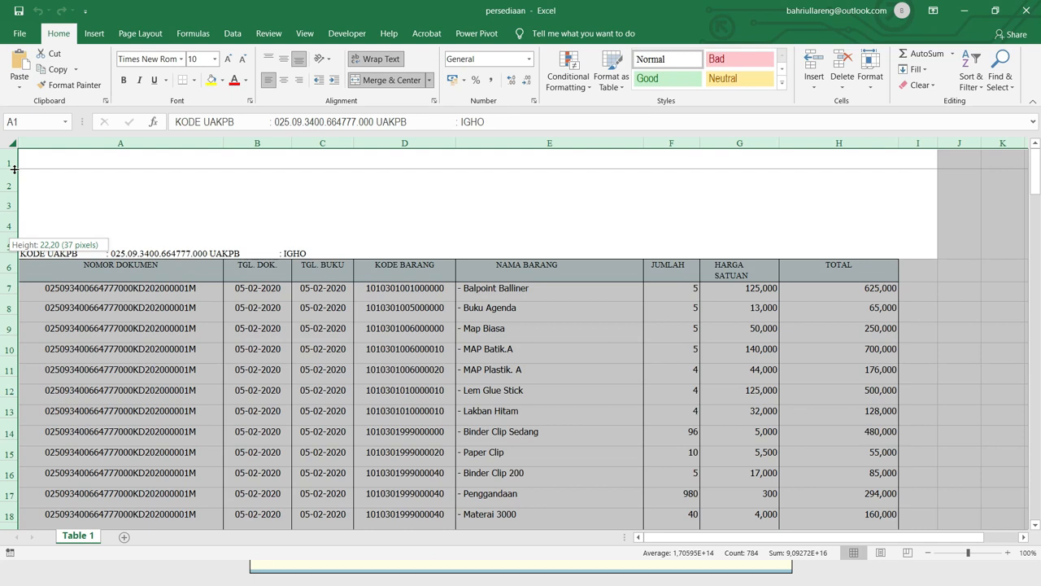
pyautogui.moveTo(14, 169); pyautogui.dragTo(14, 168)
pyautogui.click(151, 216)
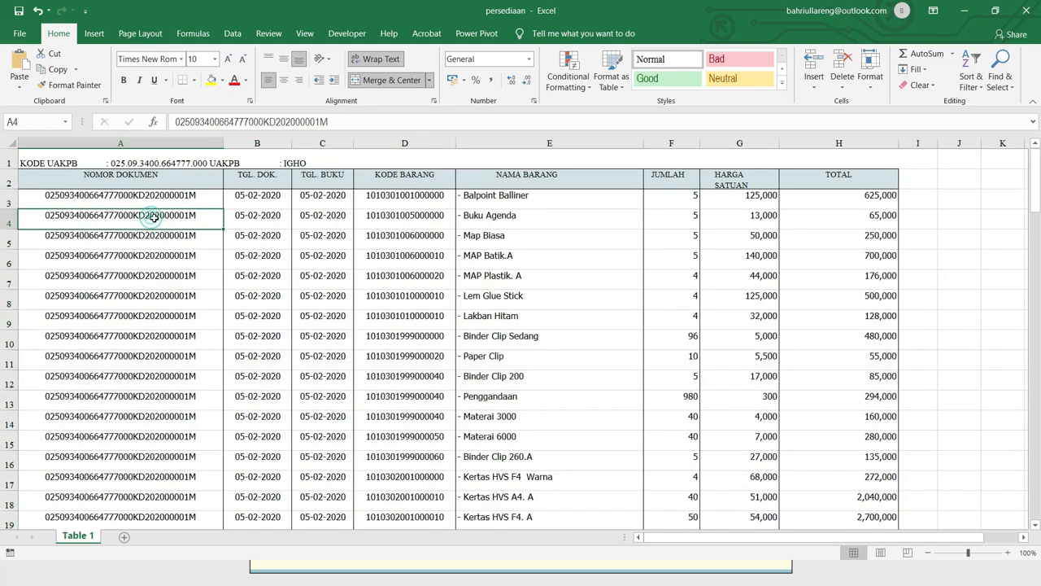
# Step: Delete the repeated KODE UAKPB and column heading rows 21 and 22 from the item list
pyautogui.scroll(-5, 25, 200)
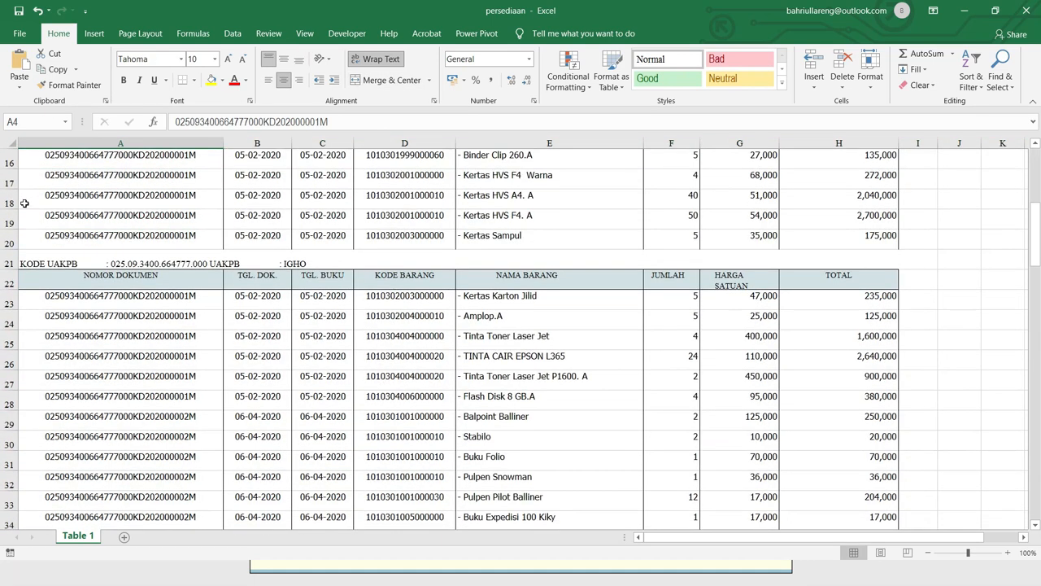
pyautogui.click(4, 262)
pyautogui.moveTo(4, 262)
pyautogui.mouseDown()
pyautogui.moveTo(4, 305)
pyautogui.moveTo(4, 279)
pyautogui.mouseUp()
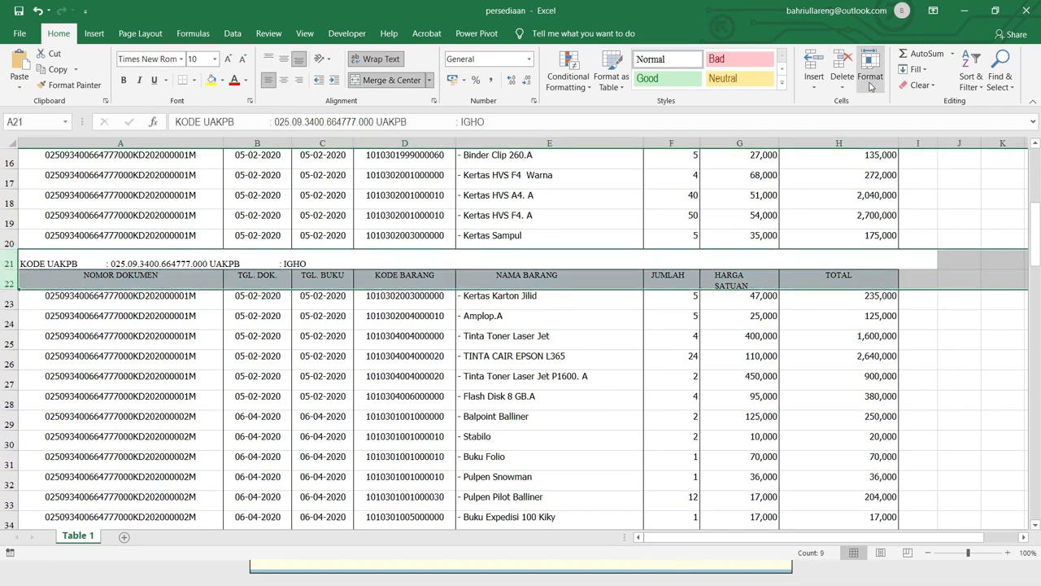
pyautogui.hotkey('ctrl', '-')
# Step: Delete the repeated page heading rows 39 and 40, and the next pair in rows 57 and 58
pyautogui.scroll(-5, 175, 279)
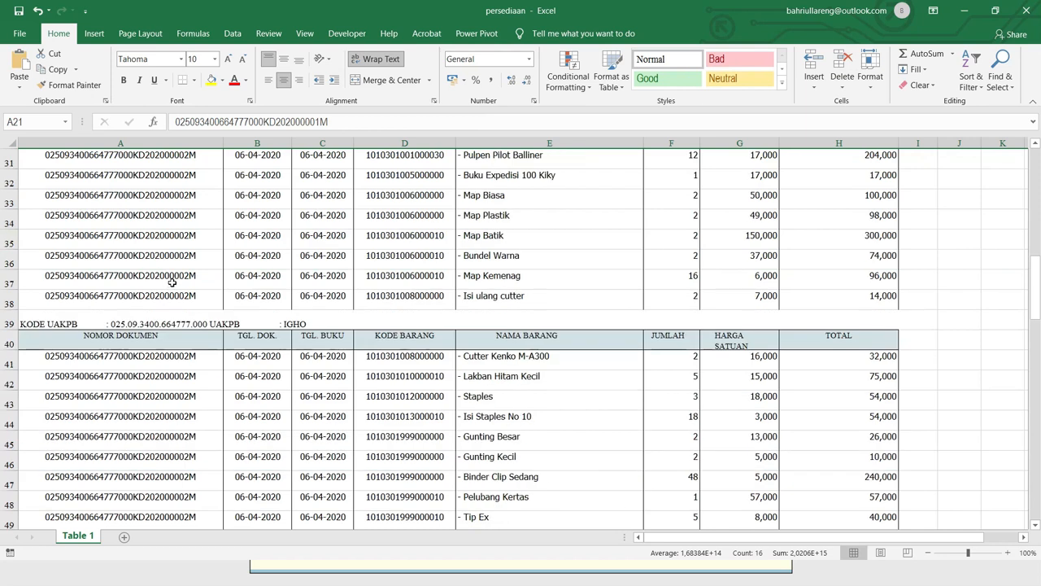
pyautogui.moveTo(8, 323); pyautogui.dragTo(8, 346)
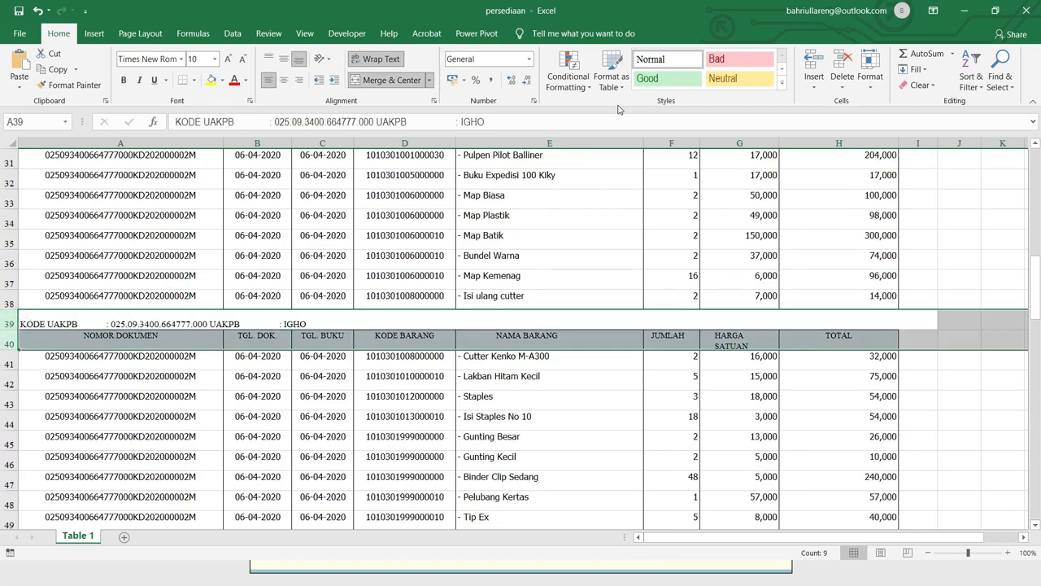
pyautogui.click(851, 65)
pyautogui.scroll(-5, 149, 346)
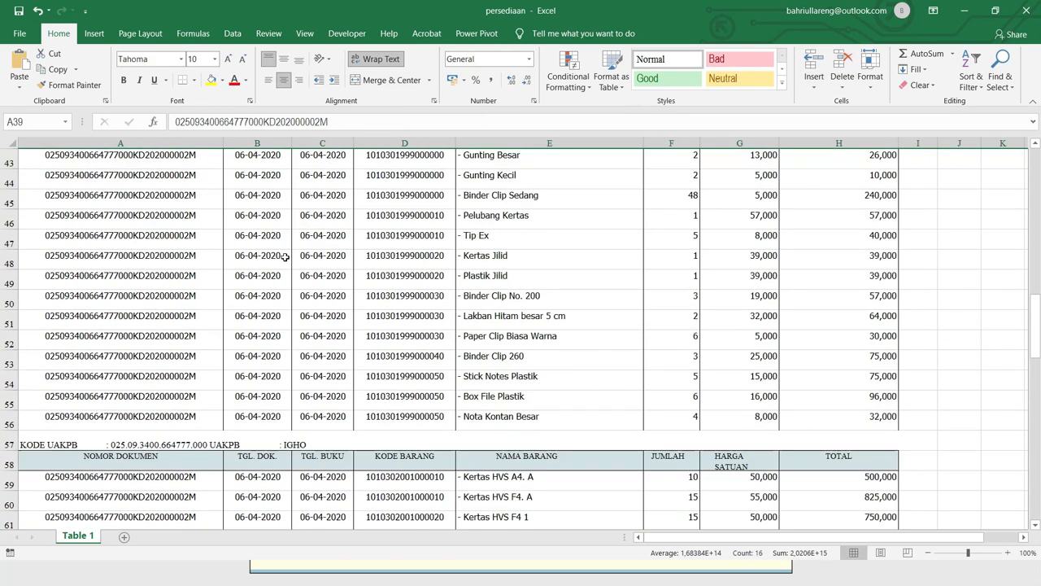
pyautogui.moveTo(13, 389); pyautogui.dragTo(12, 404)
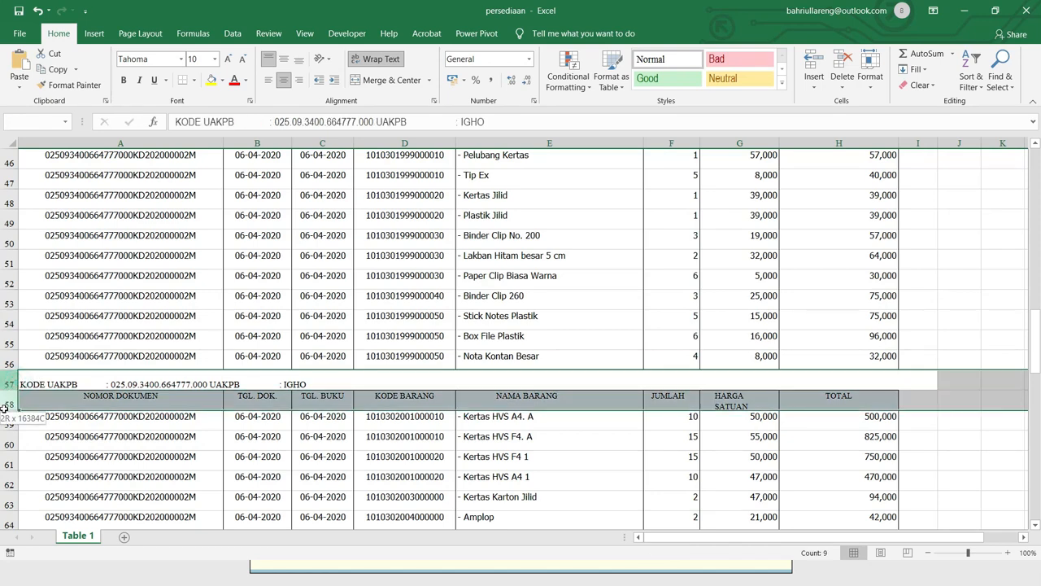
pyautogui.click(845, 63)
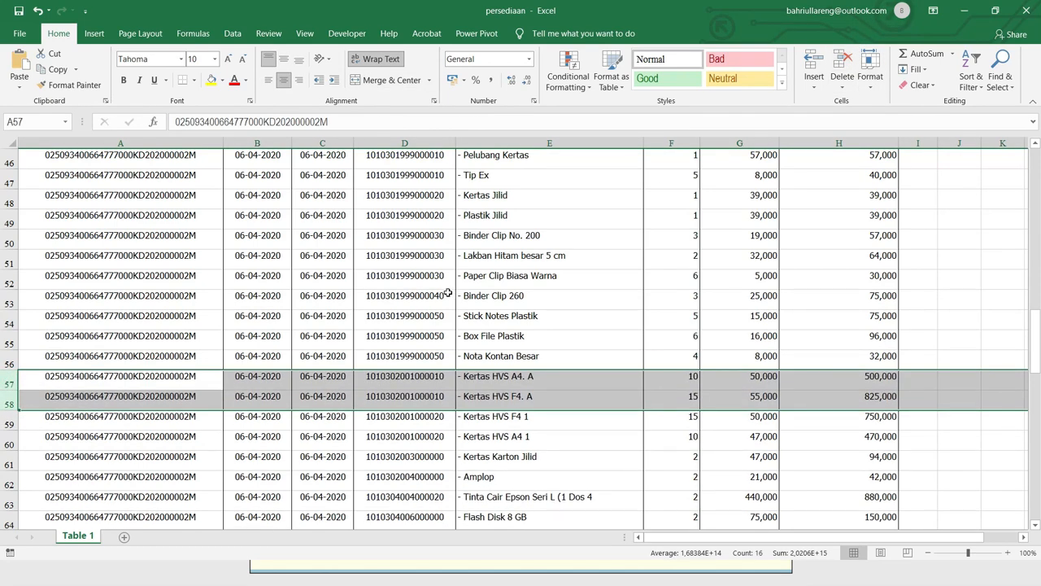
# Step: Delete the repeated page heading rows 75 and 76, and the last pair in rows 93 and 94
pyautogui.scroll(-8, 440, 288)
pyautogui.scroll(5, 148, 367)
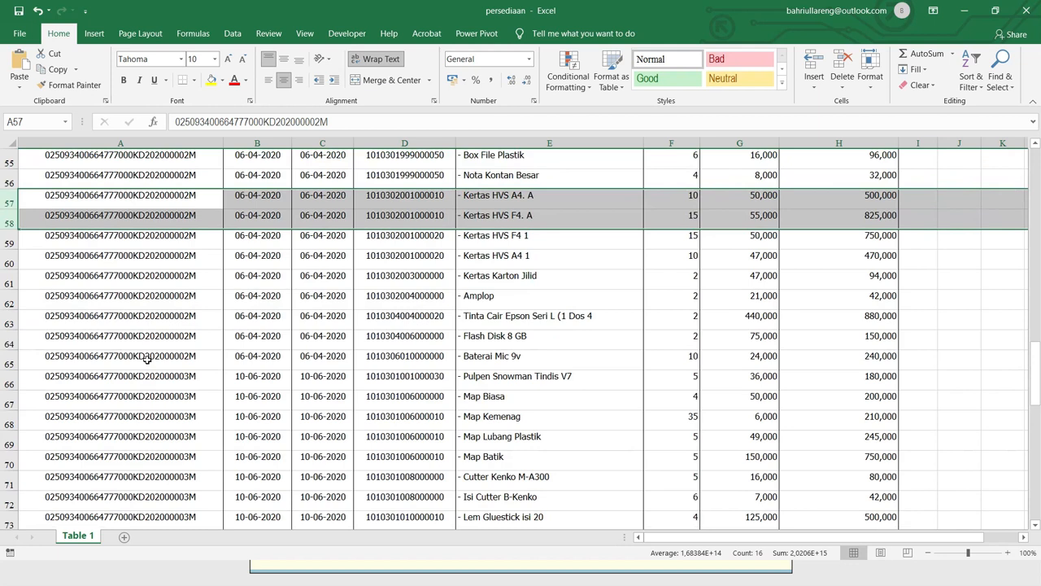
pyautogui.scroll(-5, 63, 340)
pyautogui.moveTo(9, 264); pyautogui.dragTo(9, 282)
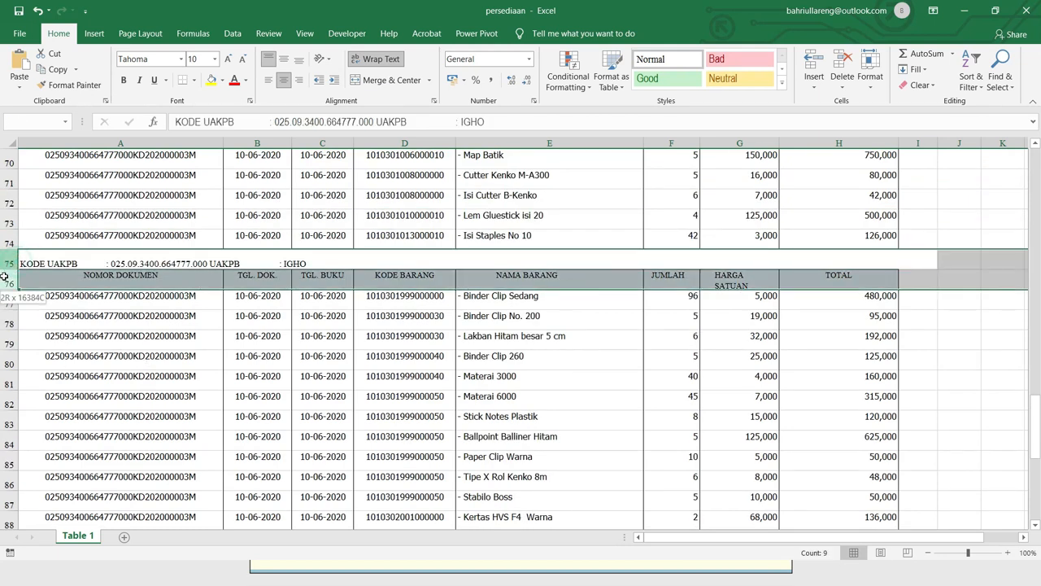
pyautogui.click(842, 65)
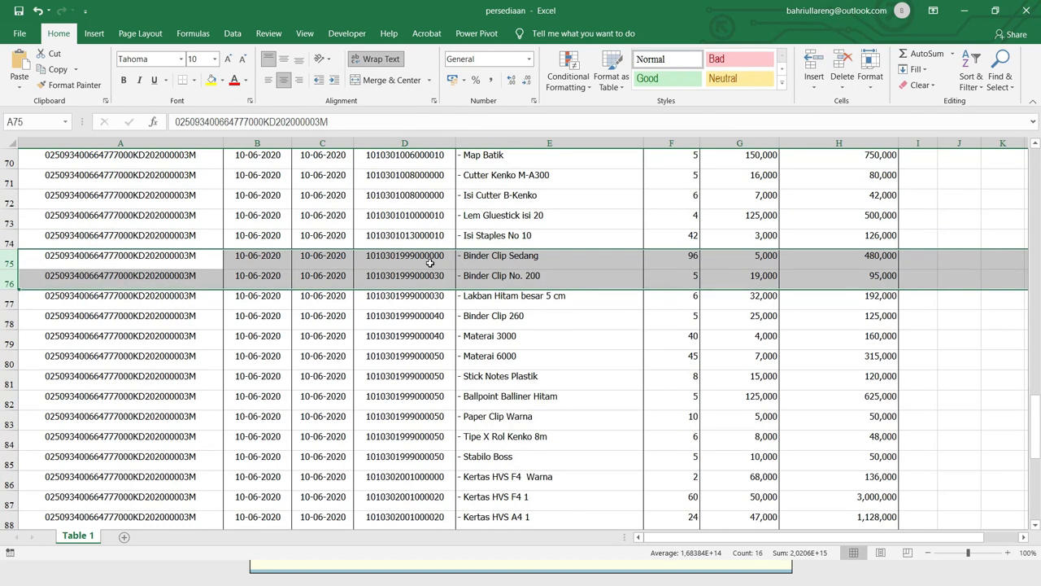
pyautogui.scroll(-4, 429, 264)
pyautogui.moveTo(13, 375); pyautogui.dragTo(12, 394)
pyautogui.click(842, 65)
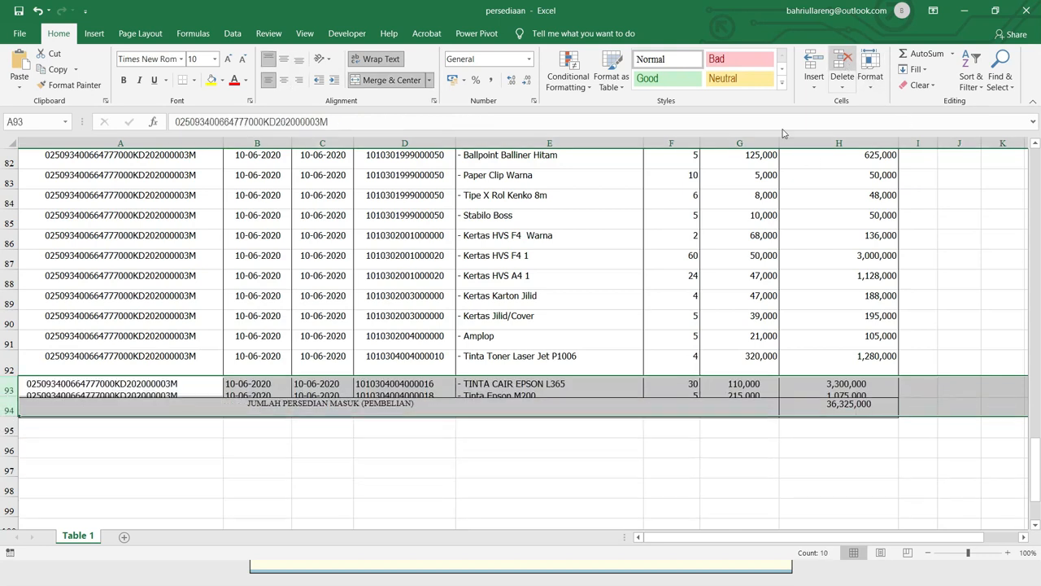
# Step: Increase the height of row 93 to fit both stacked item lines and check its cells across columns A to H
pyautogui.click(433, 323)
pyautogui.click(370, 404)
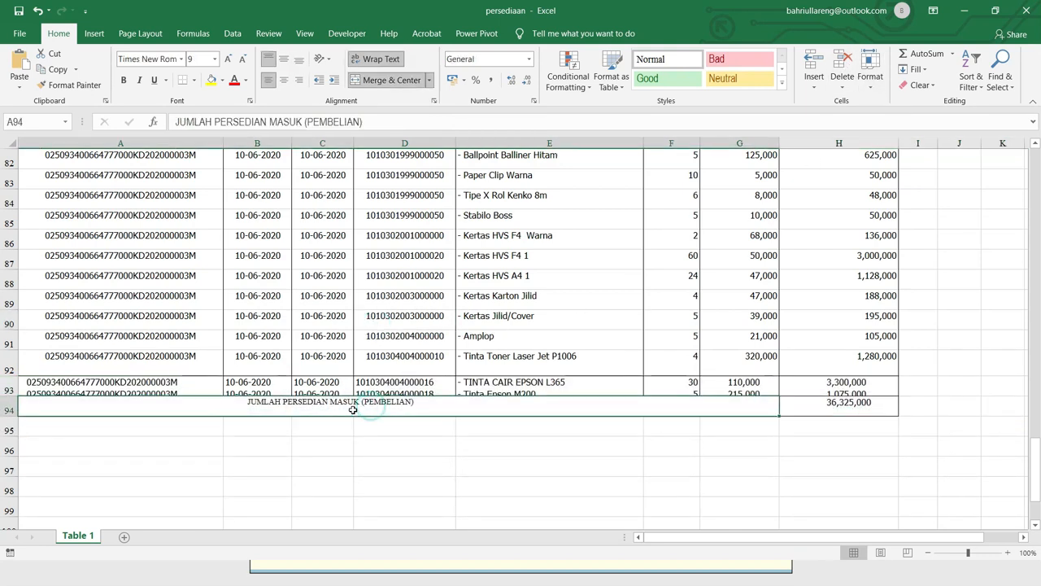
pyautogui.click(331, 382)
pyautogui.click(57, 384)
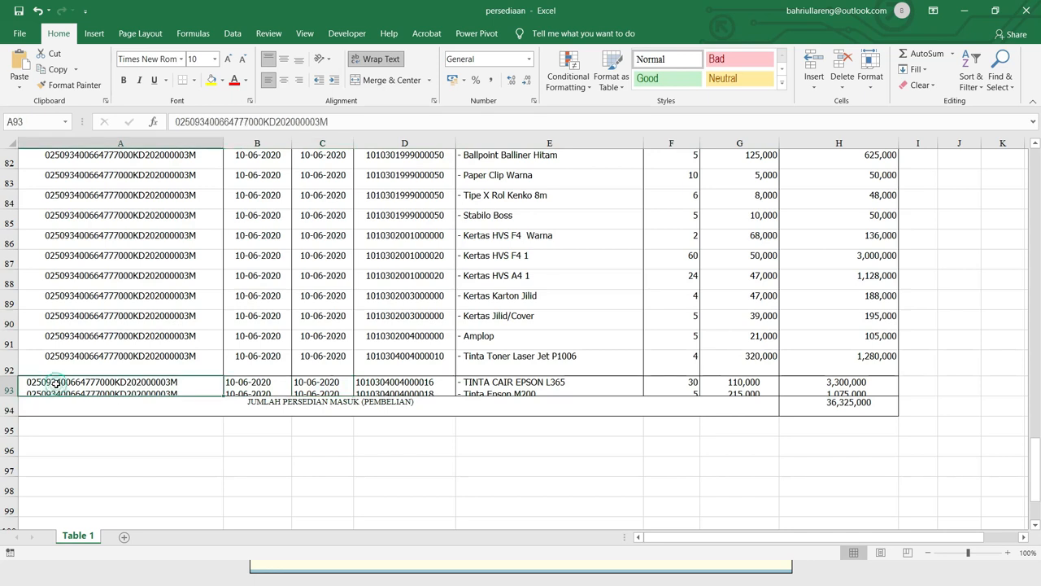
pyautogui.moveTo(7, 397); pyautogui.dragTo(9, 418)
pyautogui.click(374, 384)
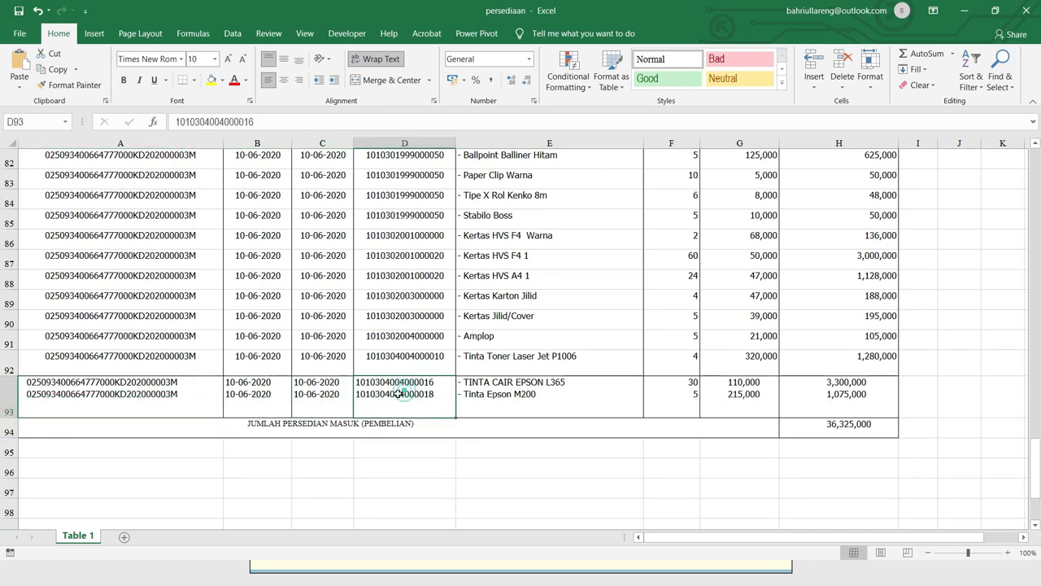
pyautogui.click(192, 398)
pyautogui.click(762, 396)
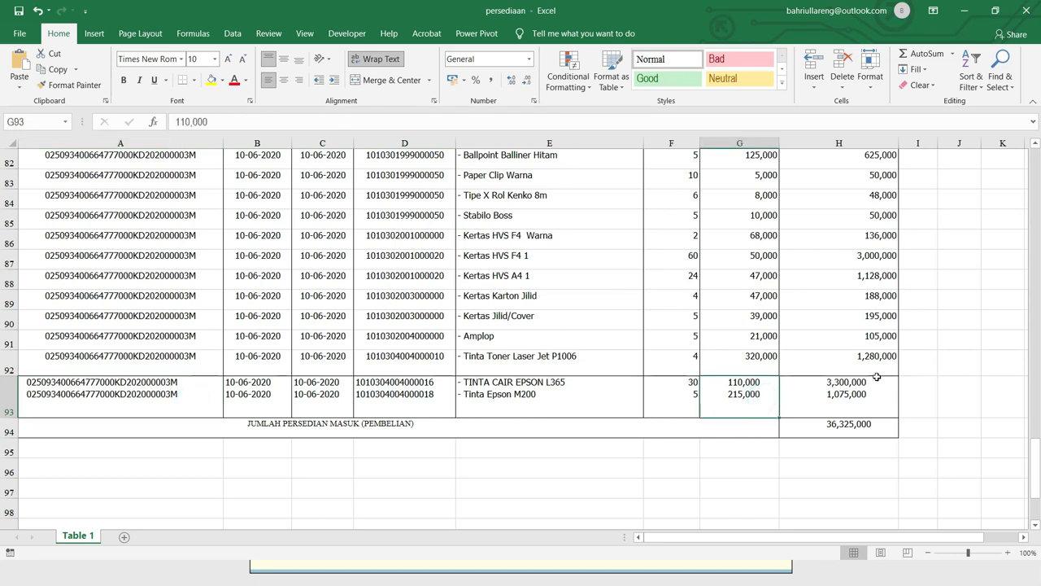
pyautogui.moveTo(132, 397); pyautogui.dragTo(817, 407)
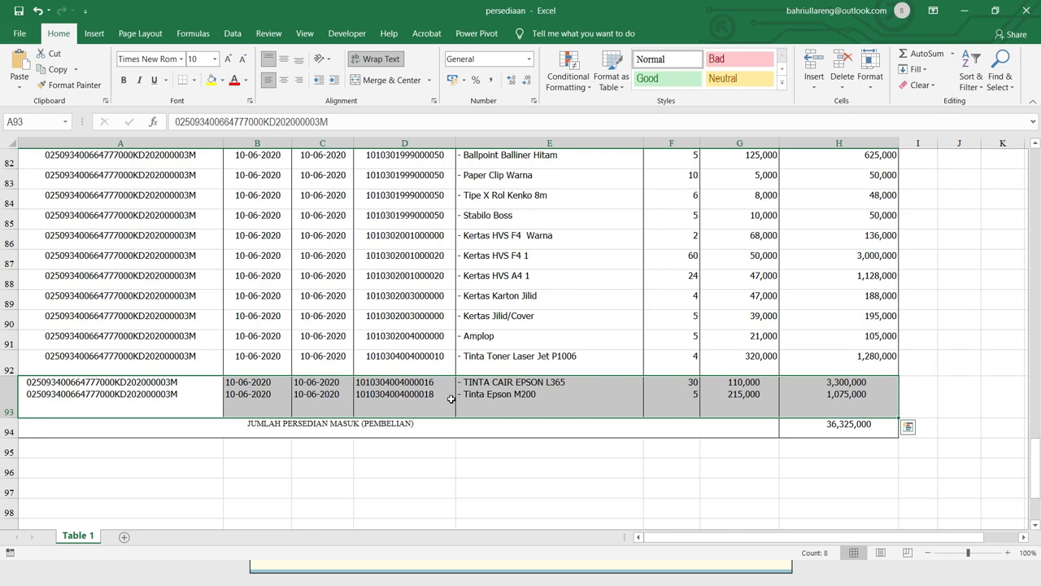
# Step: Start a Duplicate Values highlighting rule for the item names in E3:E92
pyautogui.scroll(10, 431, 378)
pyautogui.scroll(17, 431, 376)
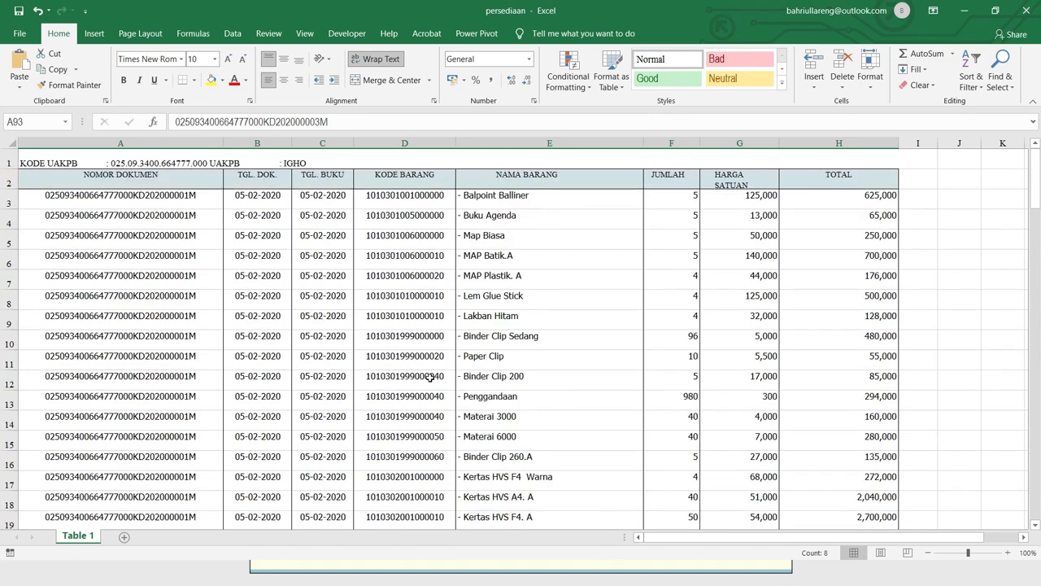
pyautogui.moveTo(508, 195); pyautogui.dragTo(507, 382)
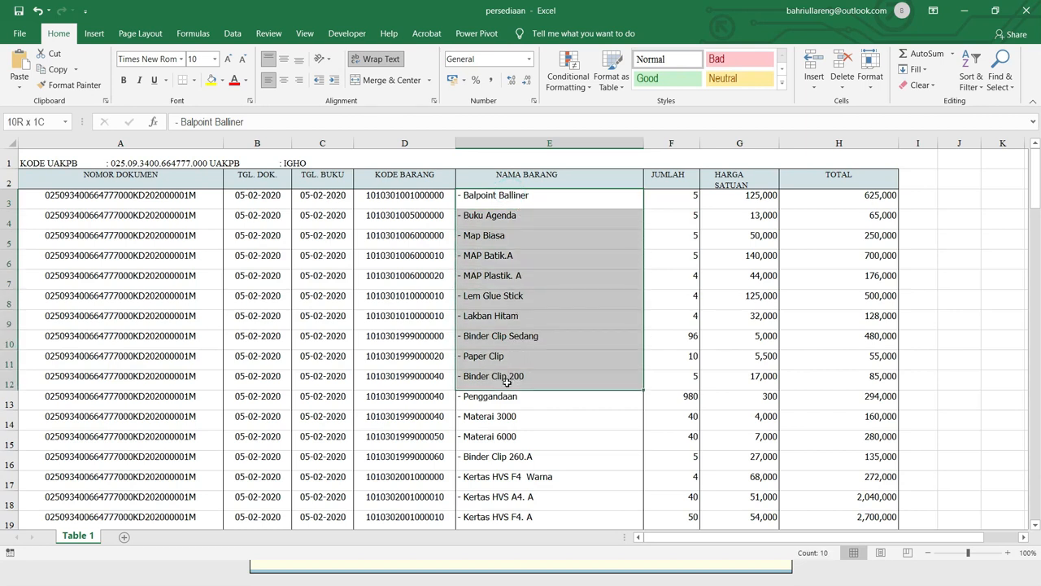
pyautogui.click(517, 220)
pyautogui.moveTo(521, 196); pyautogui.dragTo(536, 539)
pyautogui.moveTo(536, 540); pyautogui.dragTo(563, 416)
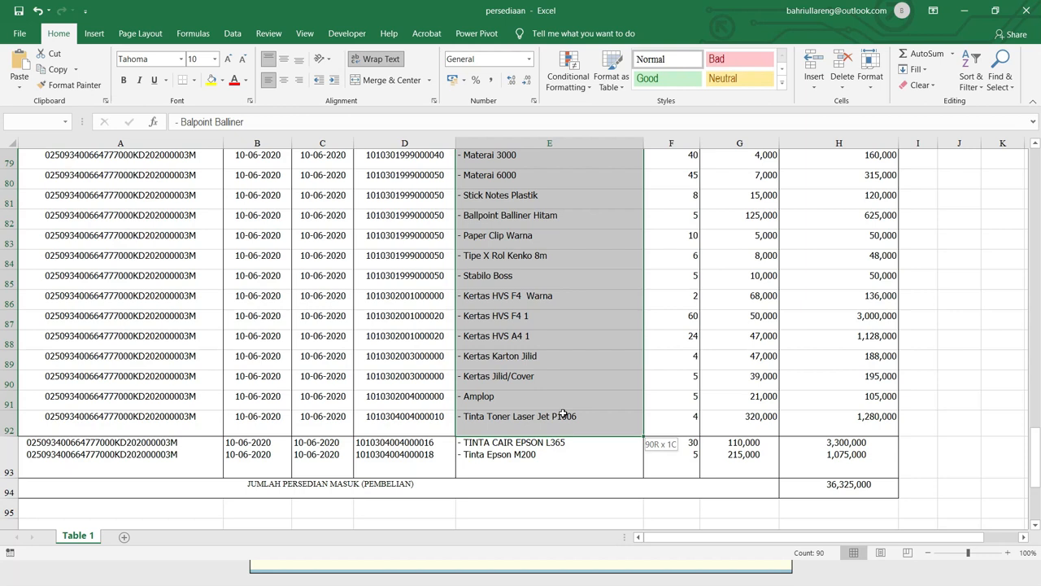
pyautogui.moveTo(563, 416); pyautogui.dragTo(551, 412)
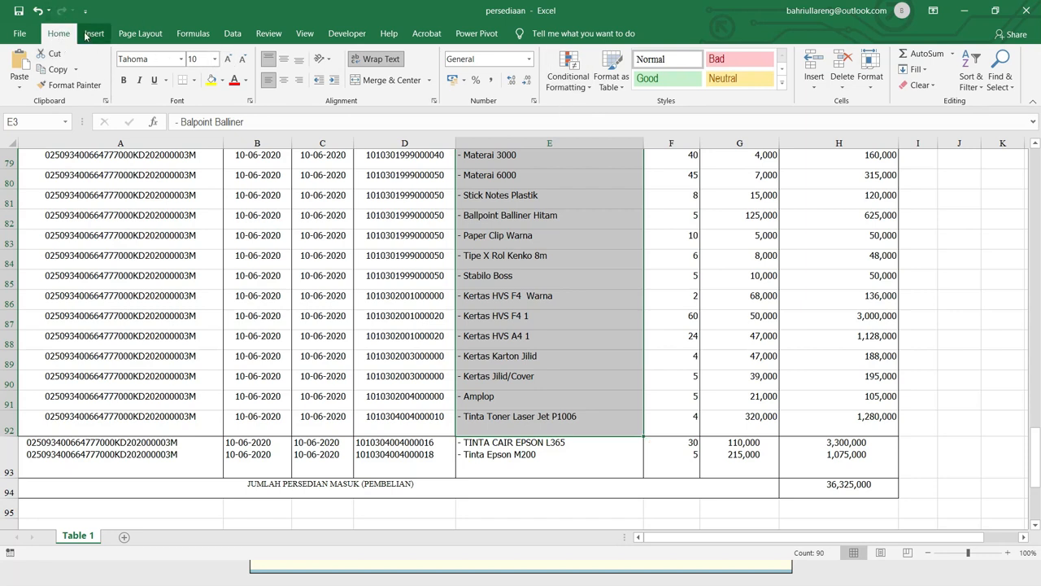
pyautogui.click(557, 90)
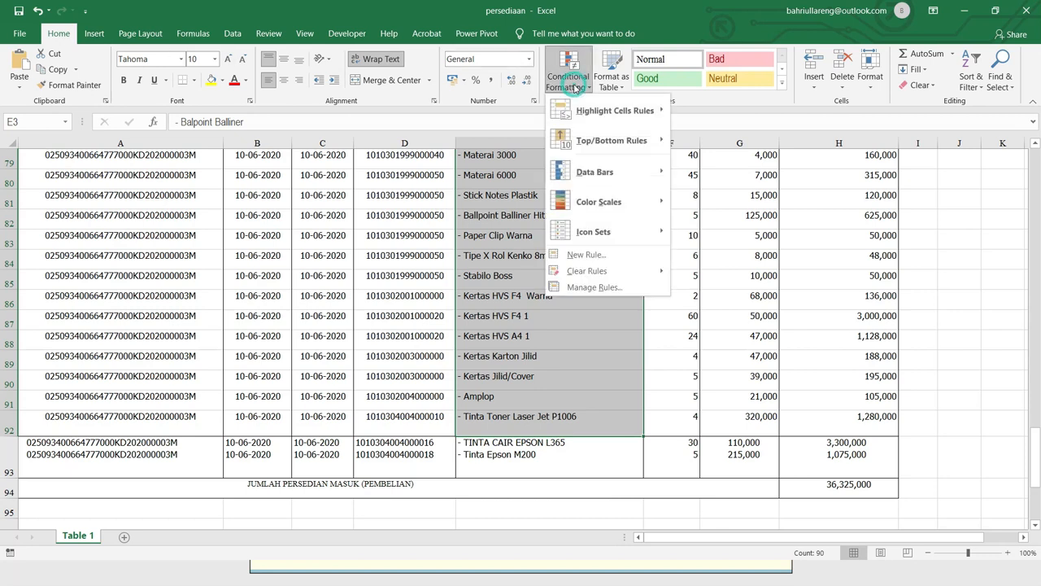
pyautogui.moveTo(618, 112)
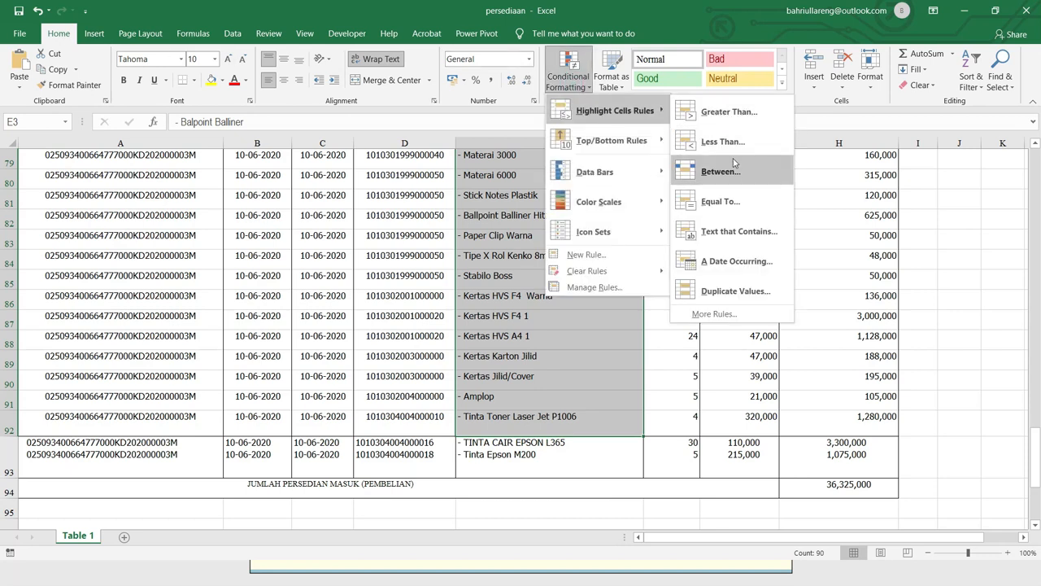
pyautogui.click(717, 293)
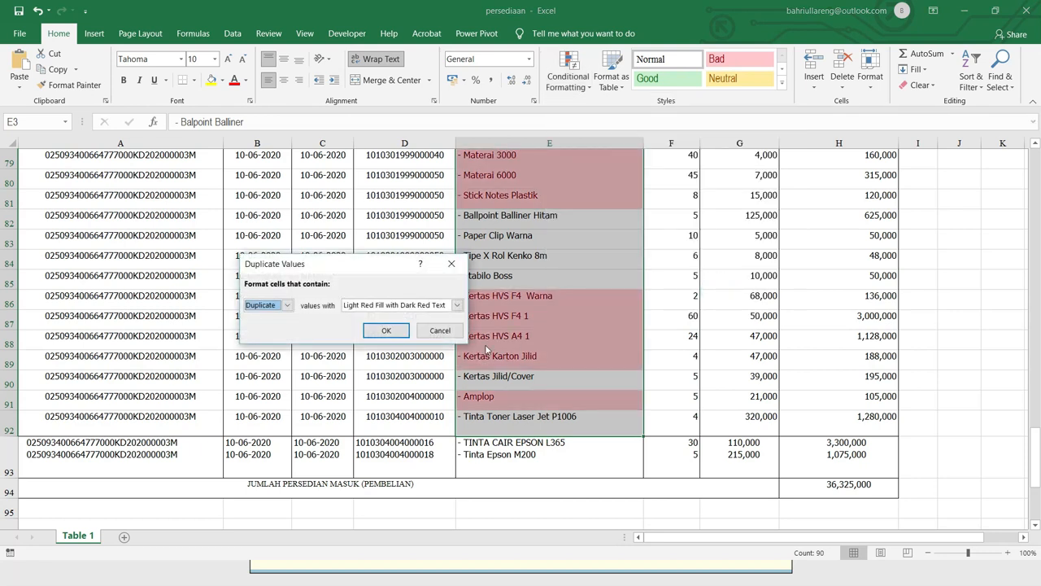
# Step: Give the duplicate item names a custom format with a green background fill and apply the rule
pyautogui.click(457, 306)
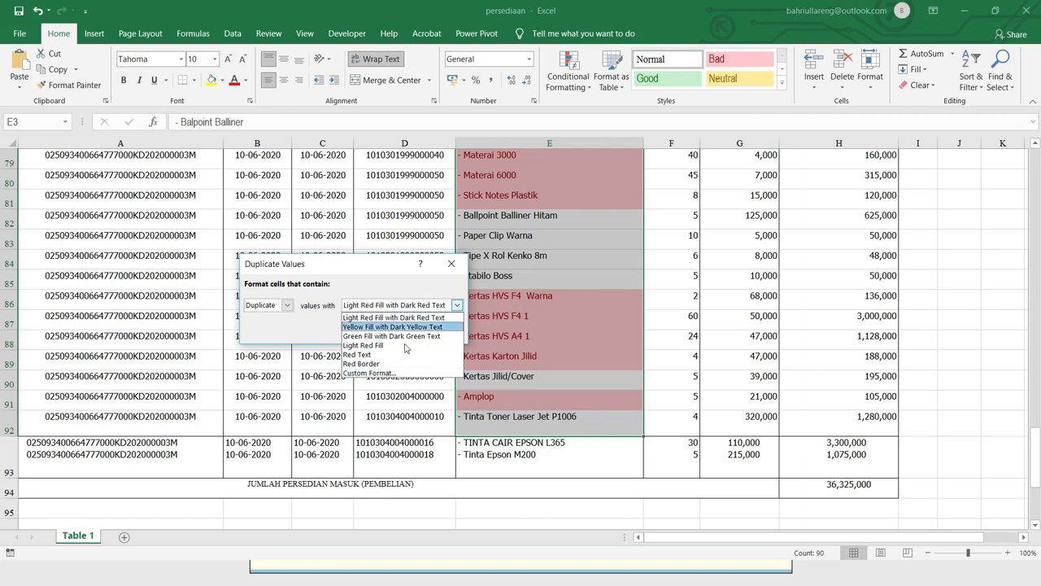
pyautogui.click(387, 375)
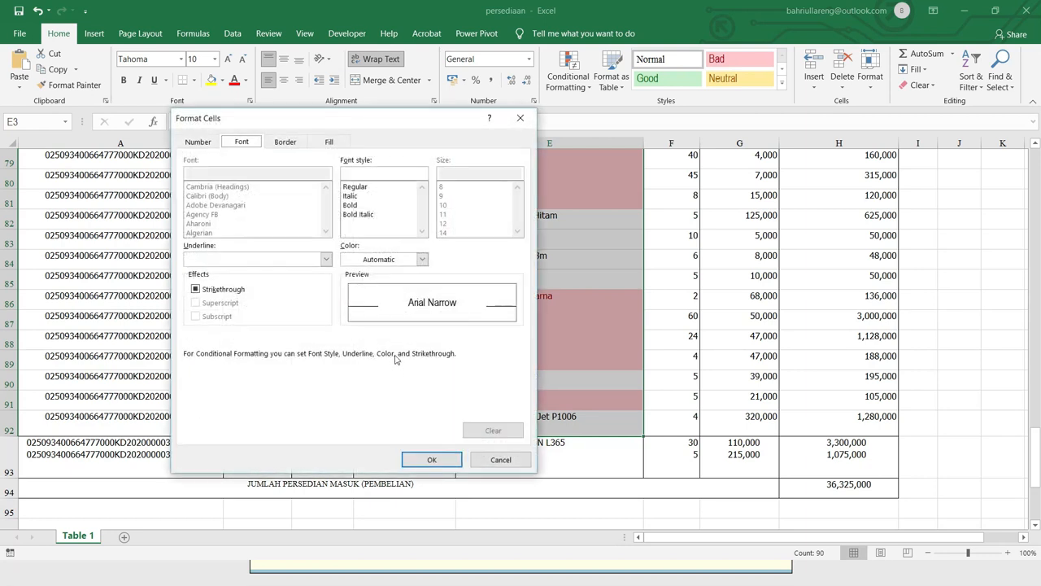
pyautogui.click(328, 144)
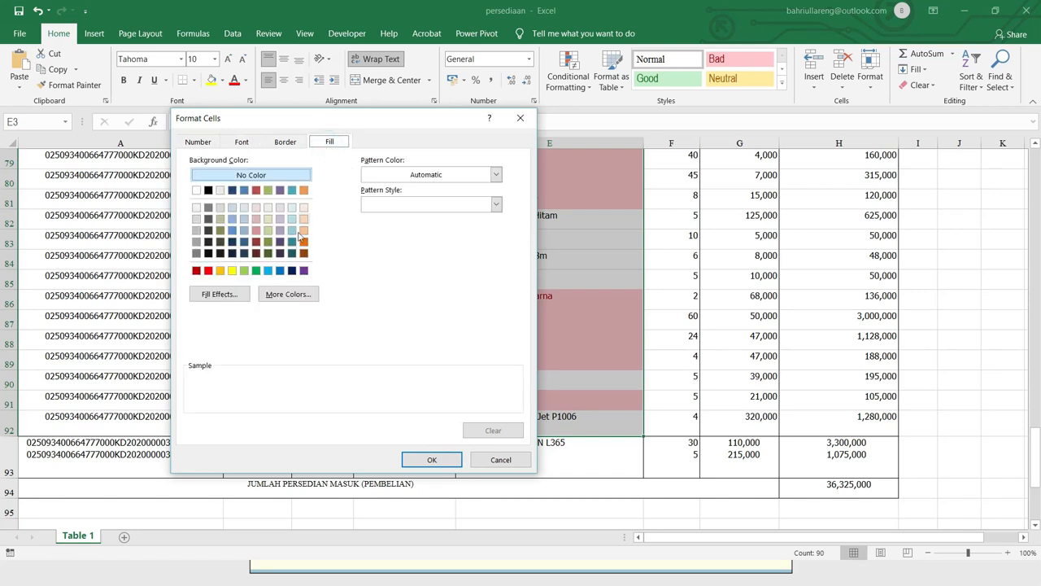
pyautogui.click(256, 271)
pyautogui.click(428, 460)
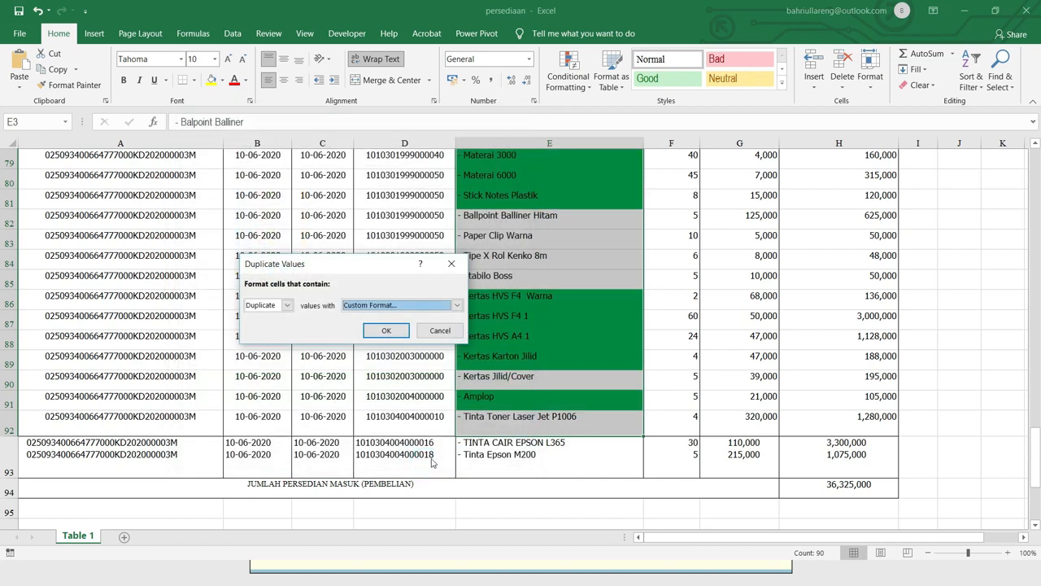
pyautogui.click(393, 334)
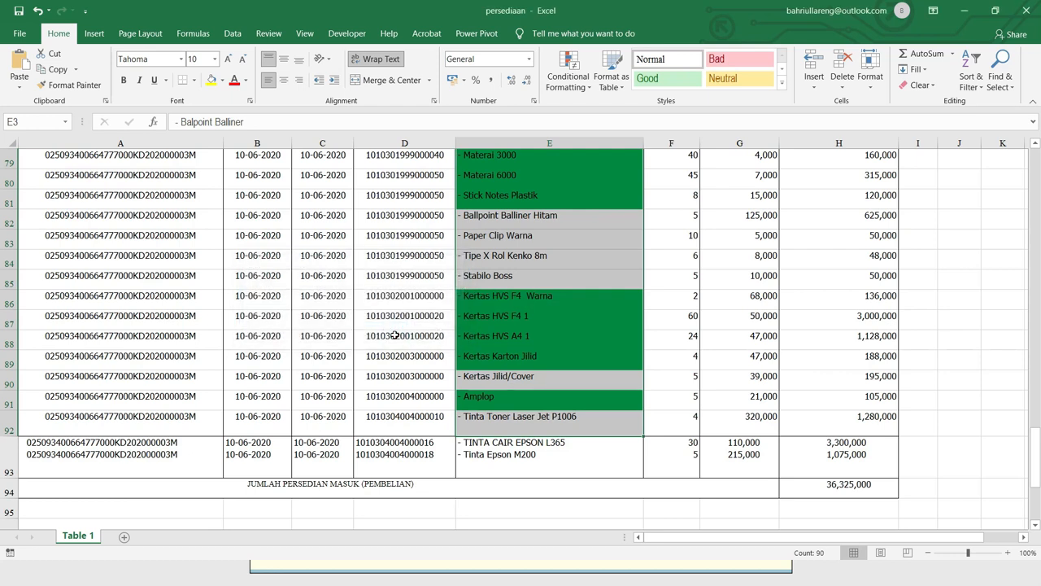
# Step: Examine the highlighted duplicate item names in the NAMA BARANG column
pyautogui.scroll(6, 503, 280)
pyautogui.scroll(20, 551, 279)
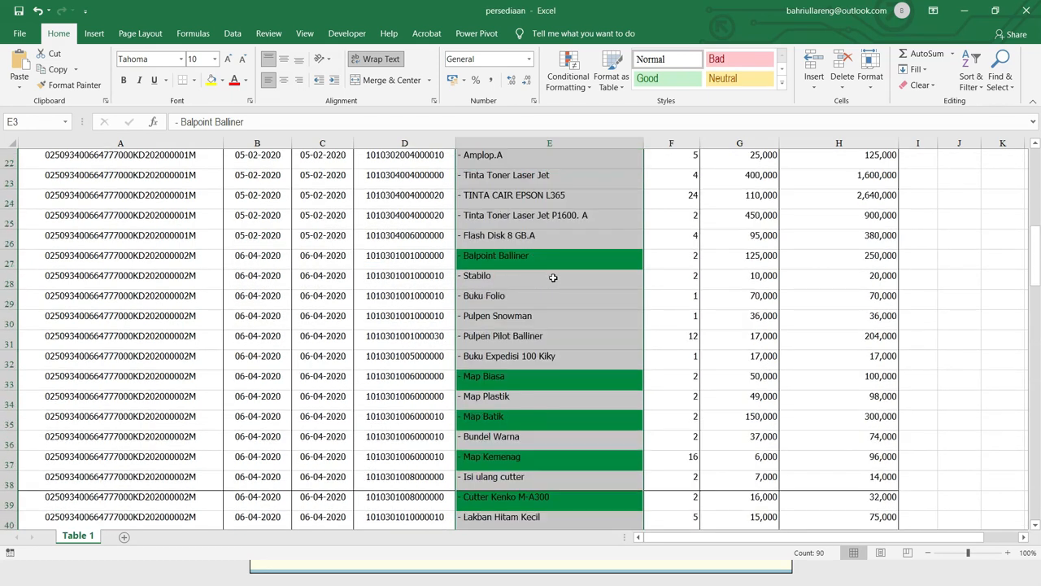
pyautogui.click(547, 243)
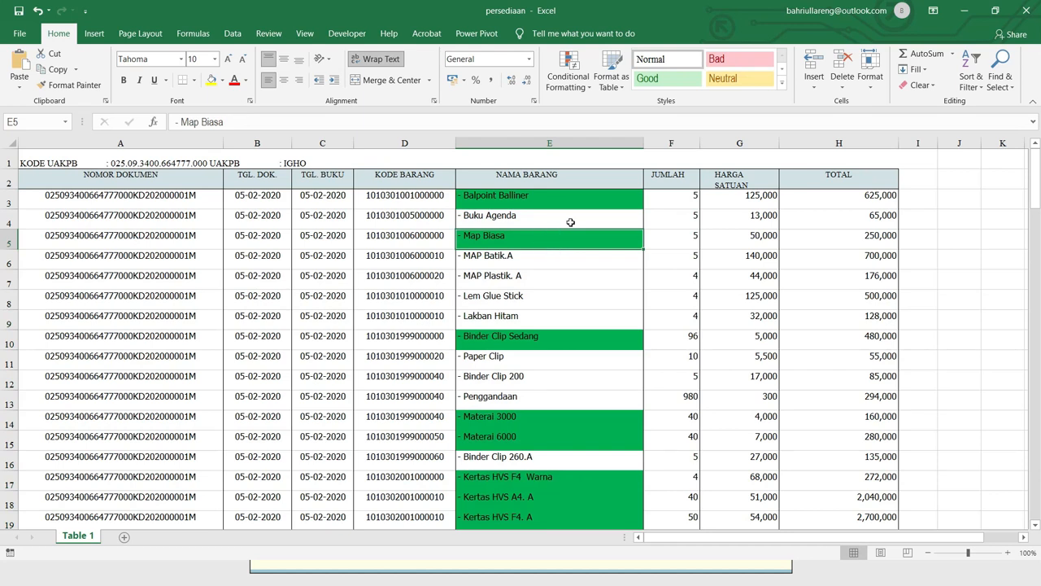
pyautogui.scroll(-6, 569, 223)
pyautogui.scroll(6, 571, 222)
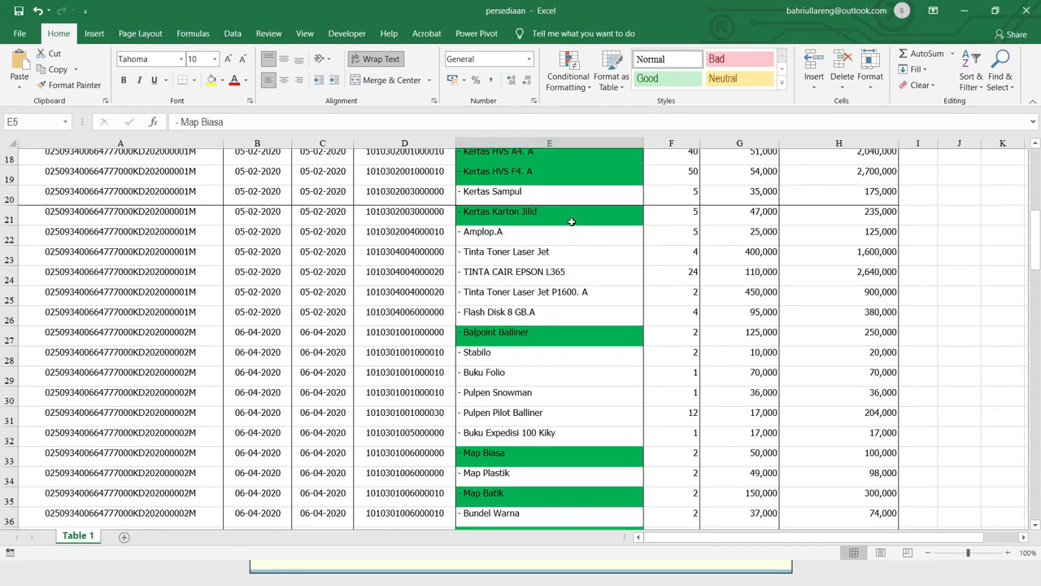
pyautogui.click(560, 199)
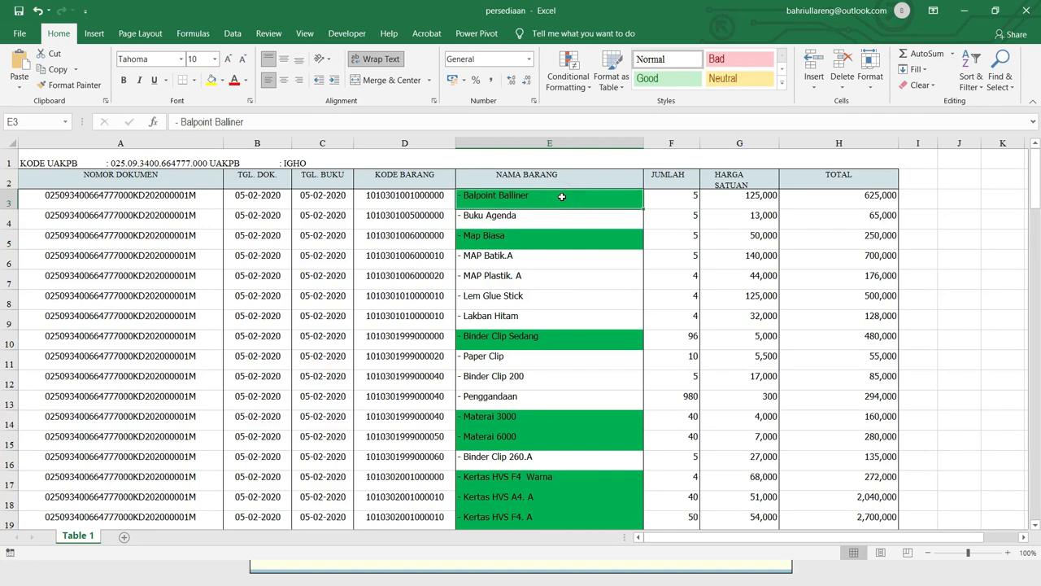
pyautogui.scroll(-3, 542, 250)
pyautogui.scroll(3, 541, 260)
# Step: Sort the item rows A3:H92 by column E from A to Z, treating the data as having no headers
pyautogui.moveTo(76, 198); pyautogui.dragTo(856, 416)
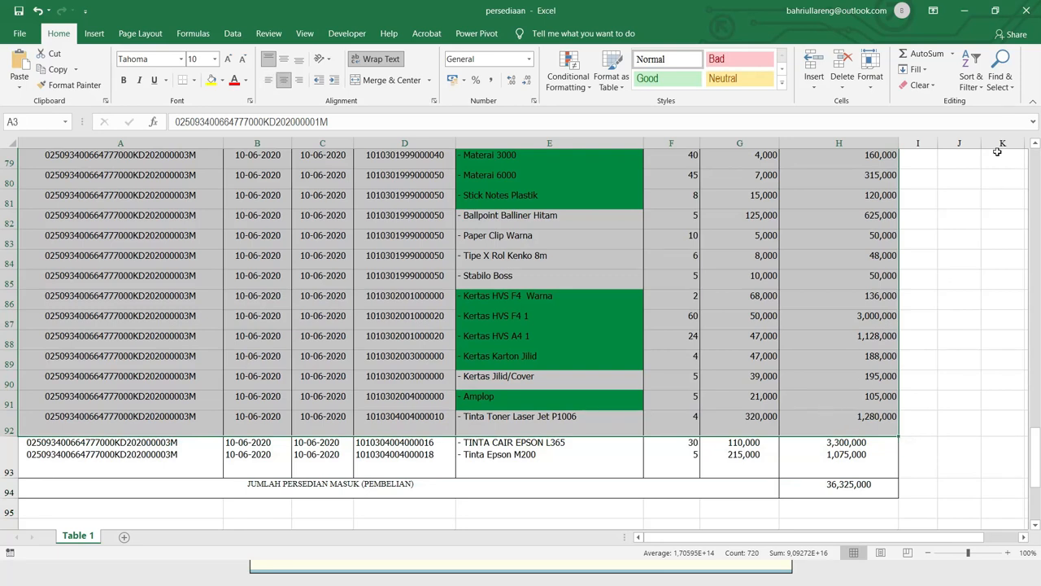
pyautogui.click(976, 88)
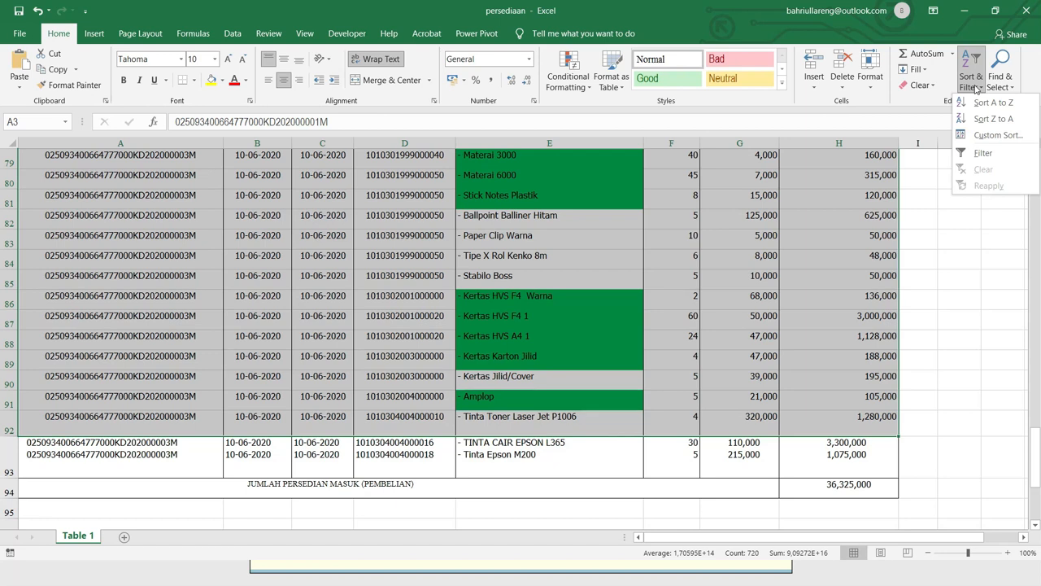
pyautogui.click(994, 136)
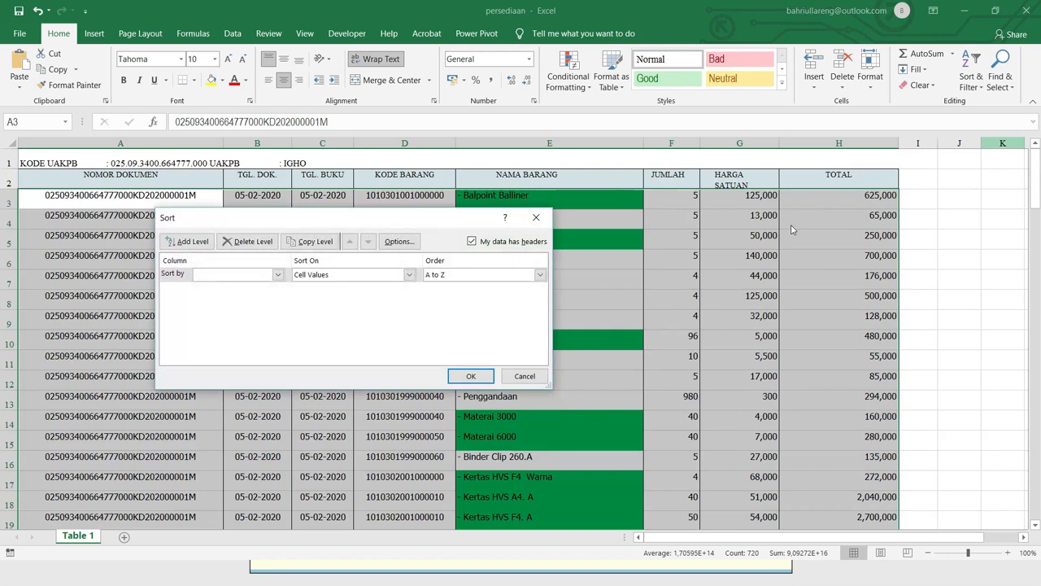
pyautogui.click(278, 274)
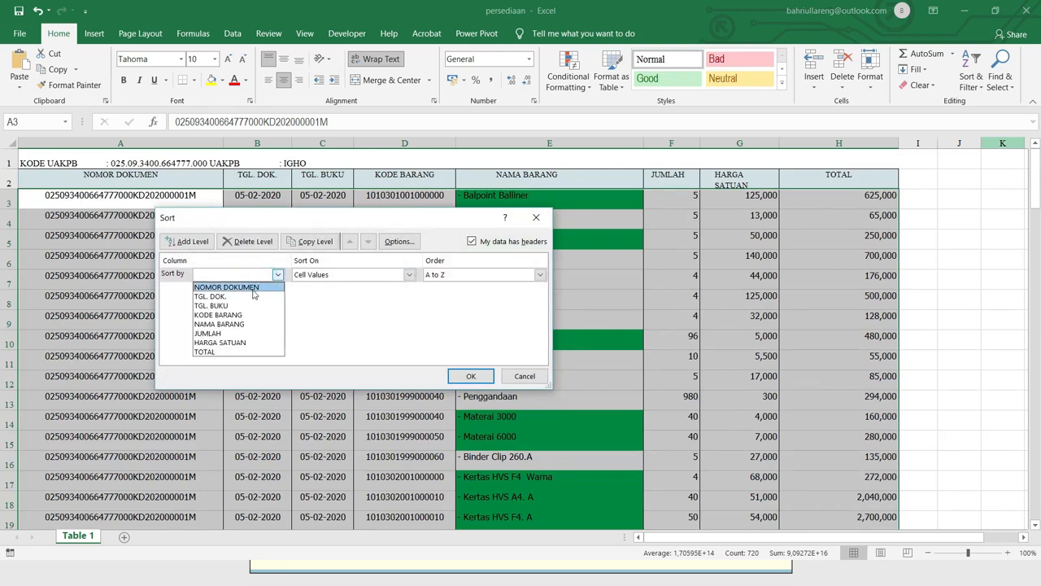
pyautogui.click(472, 242)
pyautogui.click(472, 241)
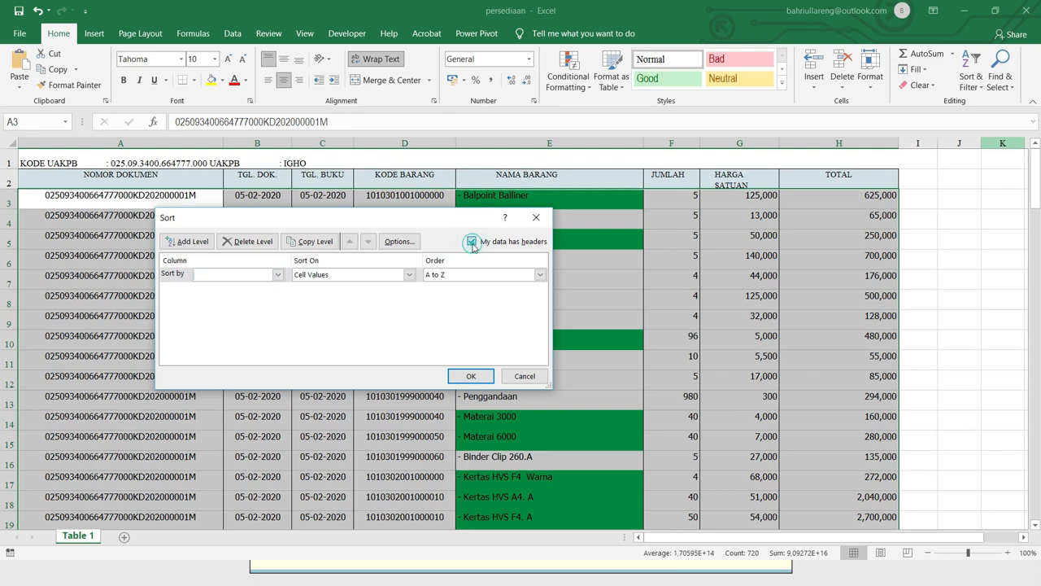
pyautogui.click(256, 276)
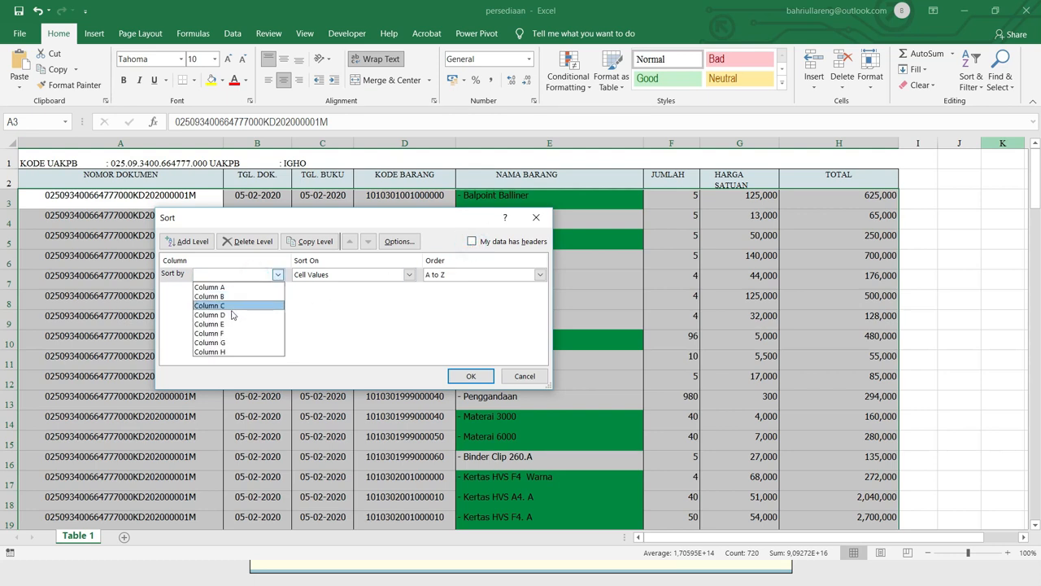
pyautogui.click(232, 326)
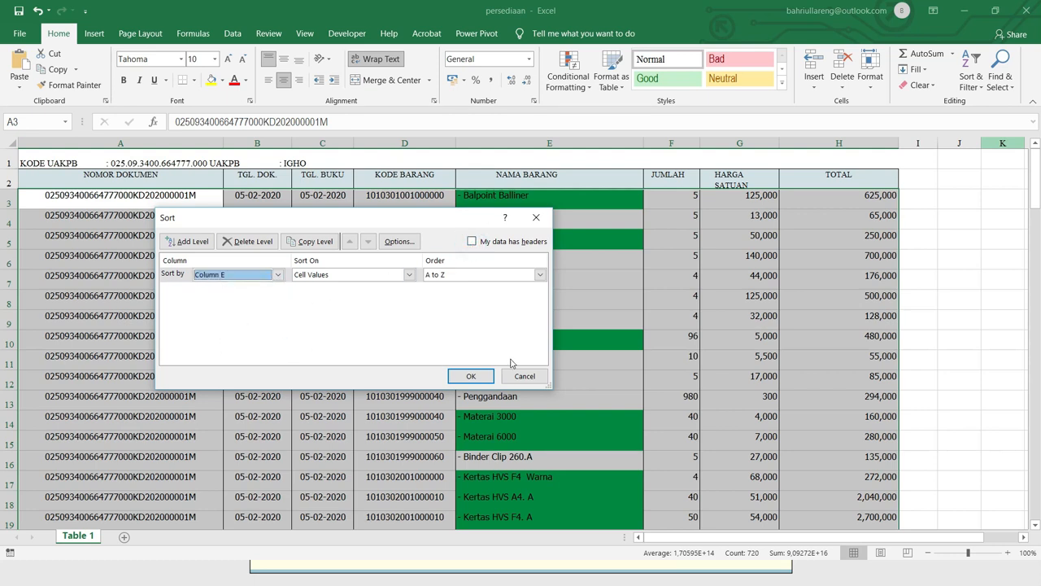
pyautogui.click(471, 376)
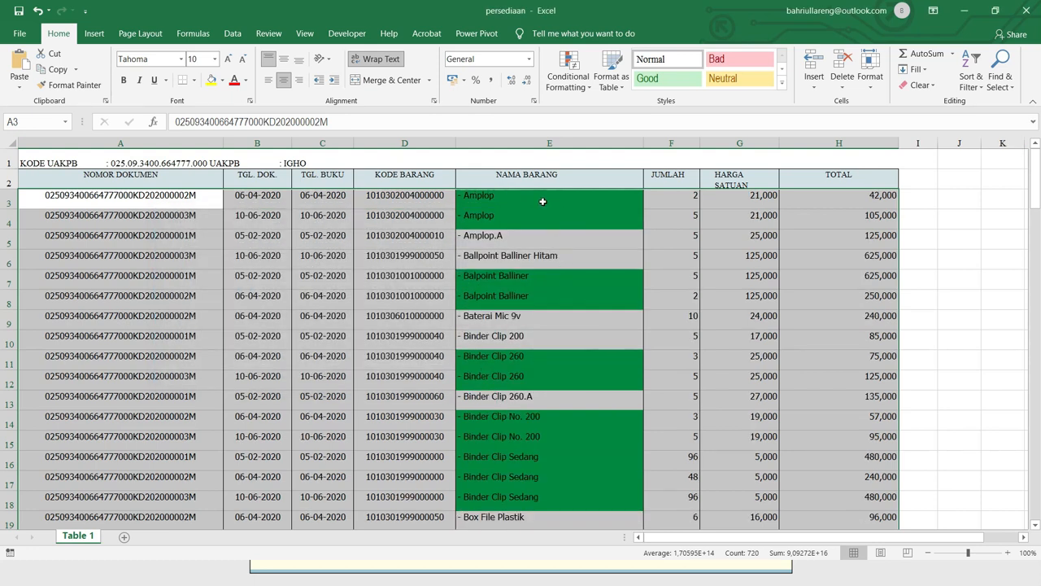
# Step: Compare the quantities and unit prices of the duplicate Amplop, Balpoint Balliner and Binder Clip rows
pyautogui.moveTo(542, 201); pyautogui.dragTo(539, 218)
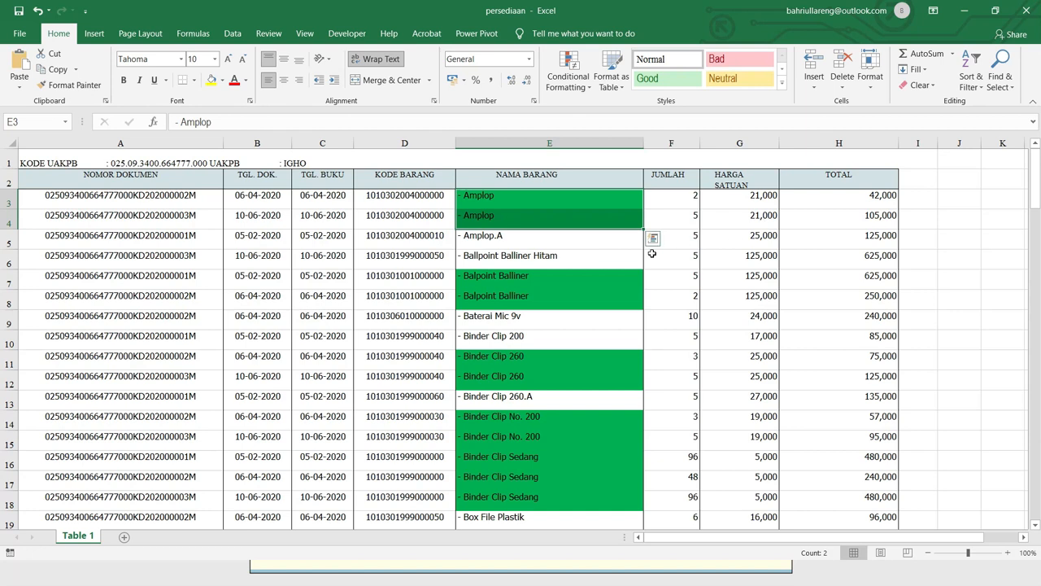
pyautogui.click(536, 224)
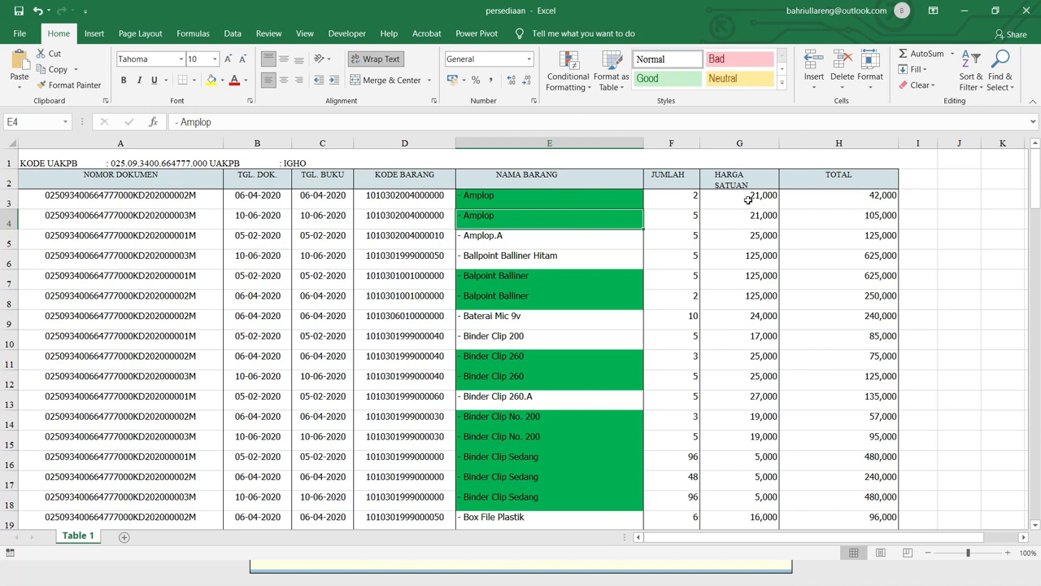
pyautogui.moveTo(747, 200); pyautogui.dragTo(748, 215)
pyautogui.moveTo(606, 279); pyautogui.dragTo(727, 299)
pyautogui.scroll(-1, 695, 314)
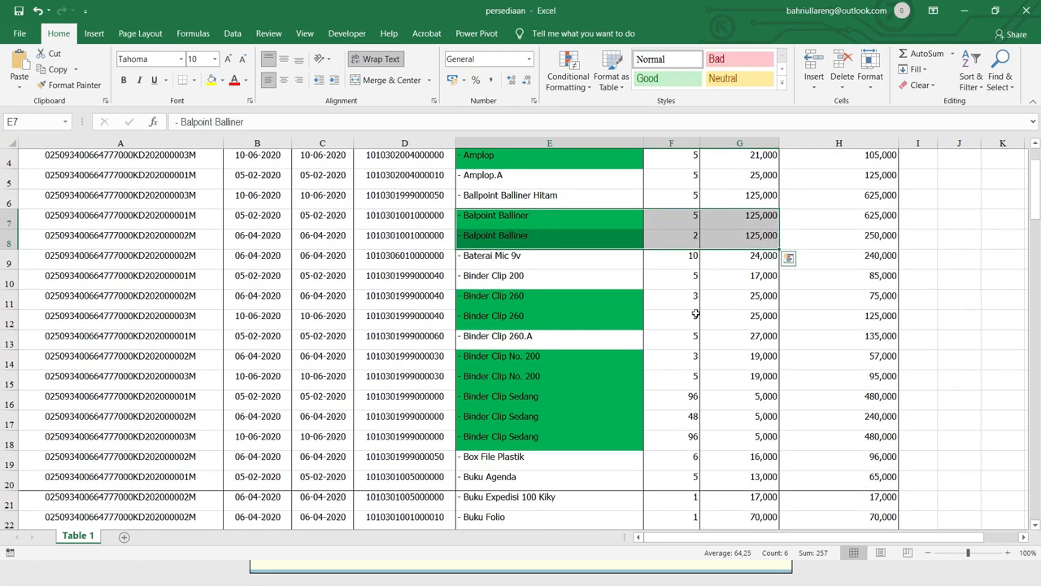
pyautogui.moveTo(571, 305); pyautogui.dragTo(730, 316)
pyautogui.scroll(-1, 690, 326)
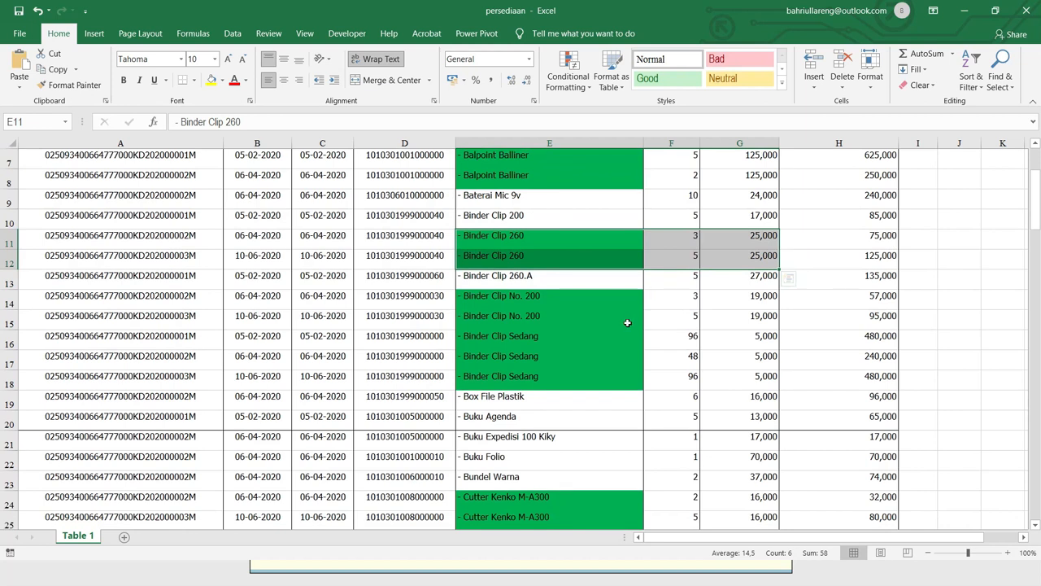
pyautogui.moveTo(592, 298); pyautogui.dragTo(721, 317)
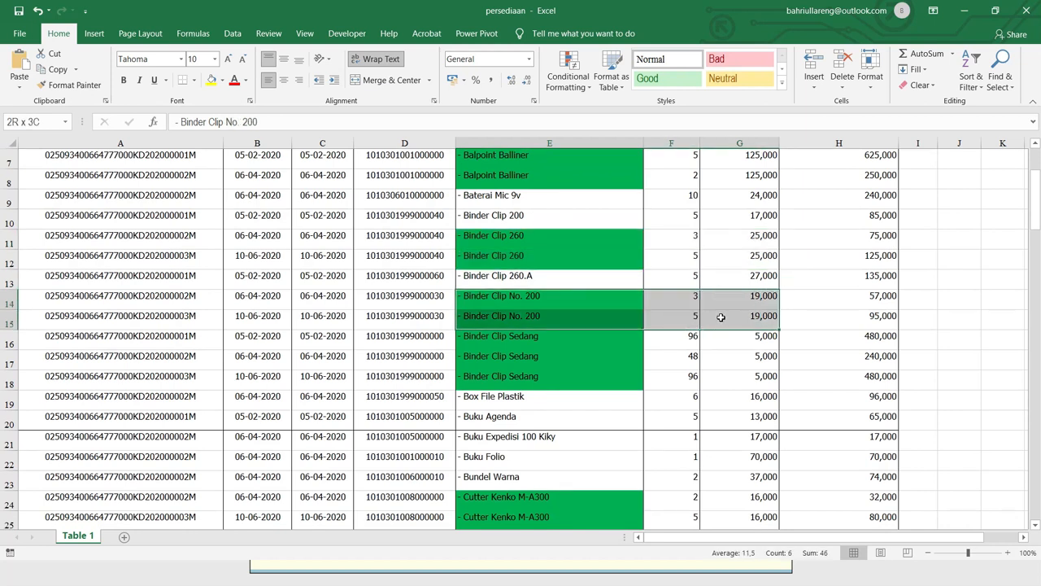
pyautogui.moveTo(600, 345); pyautogui.dragTo(727, 384)
pyautogui.scroll(-3, 651, 395)
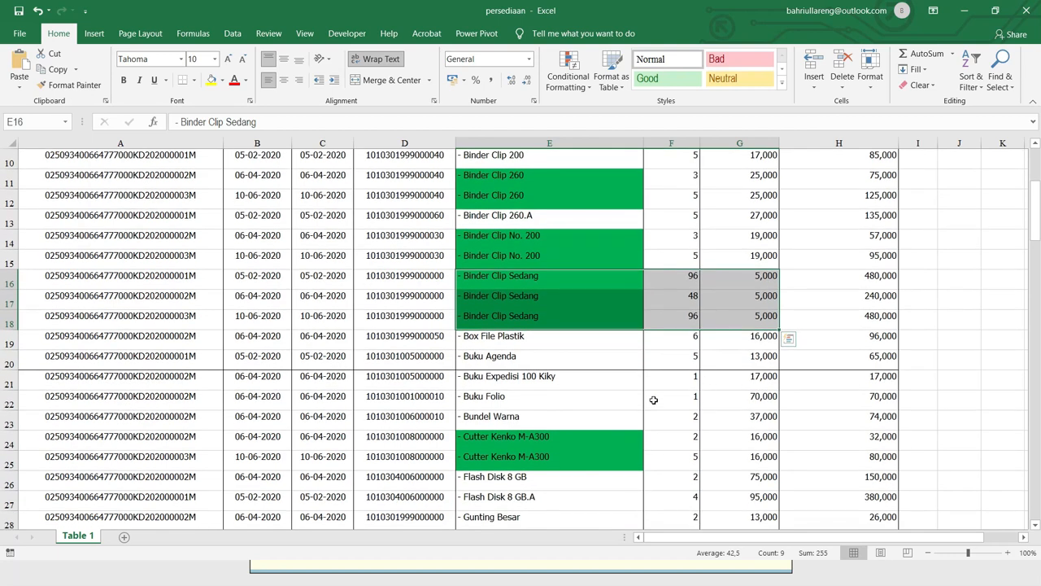
# Step: Compare the quantities and unit prices of the duplicate Cutter Kenko M-A300, Isi Staples No 10 and Kertas HVS A4 1 rows
pyautogui.moveTo(584, 318); pyautogui.dragTo(721, 333)
pyautogui.scroll(-3, 686, 358)
pyautogui.moveTo(590, 278); pyautogui.dragTo(735, 297)
pyautogui.scroll(-1, 736, 297)
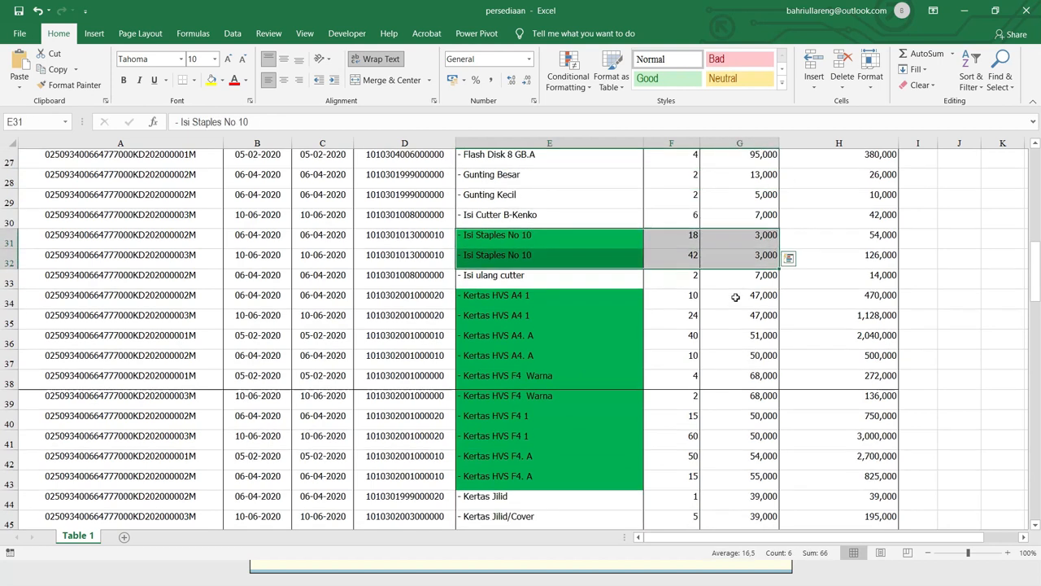
pyautogui.moveTo(556, 284); pyautogui.dragTo(740, 299)
# Step: Fill the quantity and unit price cells F36:G37 of the two Kertas HVS A4. A rows with yellow
pyautogui.moveTo(567, 326); pyautogui.dragTo(733, 338)
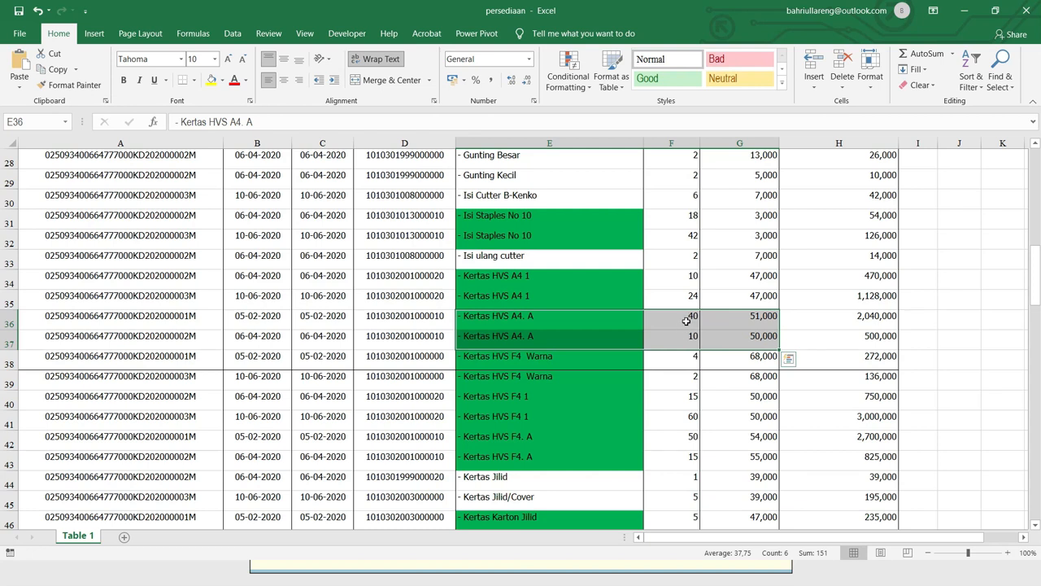
pyautogui.moveTo(686, 321); pyautogui.dragTo(714, 337)
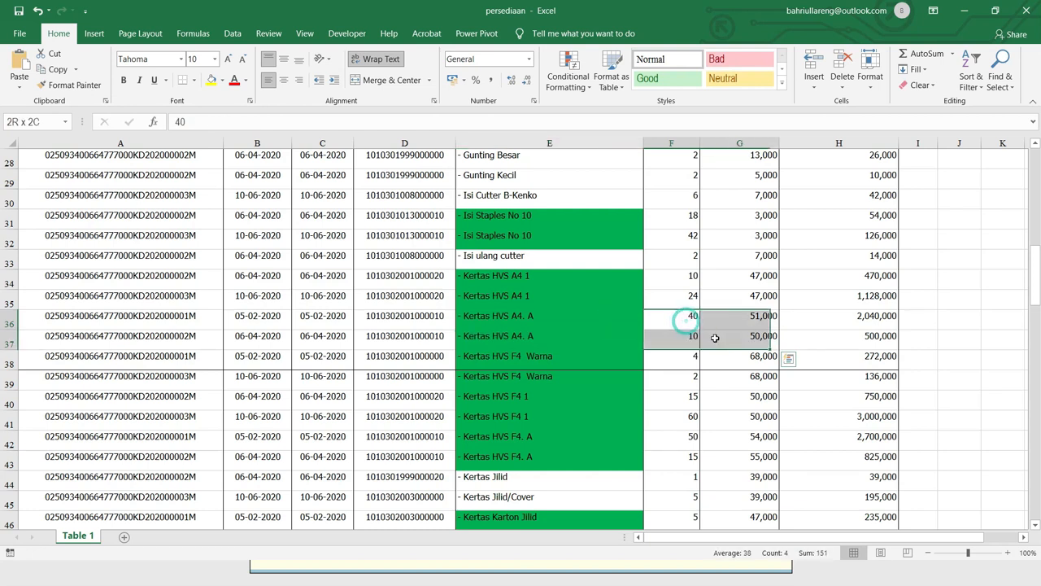
pyautogui.click(211, 80)
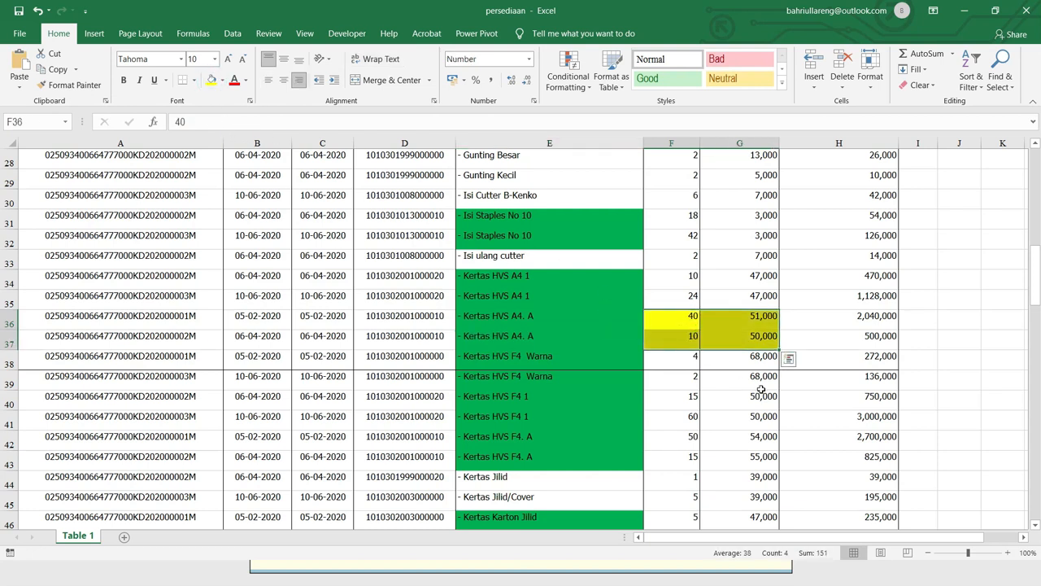
# Step: Compare the duplicate Kertas HVS F4 rows and fill cells F42:G43 of the two Kertas HVS F4. A rows with yellow
pyautogui.moveTo(559, 359); pyautogui.dragTo(756, 375)
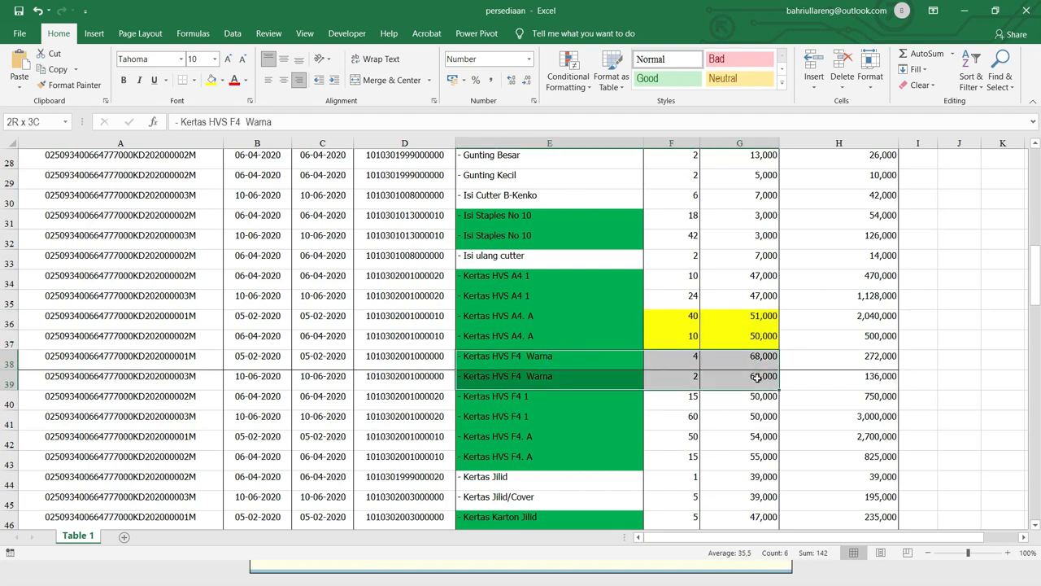
pyautogui.moveTo(578, 401); pyautogui.dragTo(763, 420)
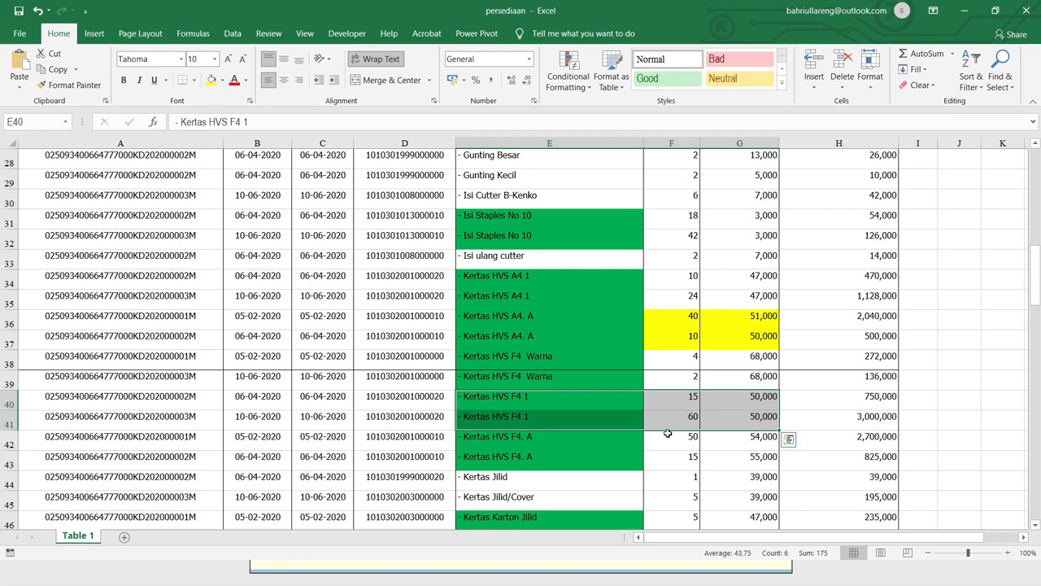
pyautogui.moveTo(589, 442); pyautogui.dragTo(740, 458)
pyautogui.moveTo(683, 437); pyautogui.dragTo(725, 456)
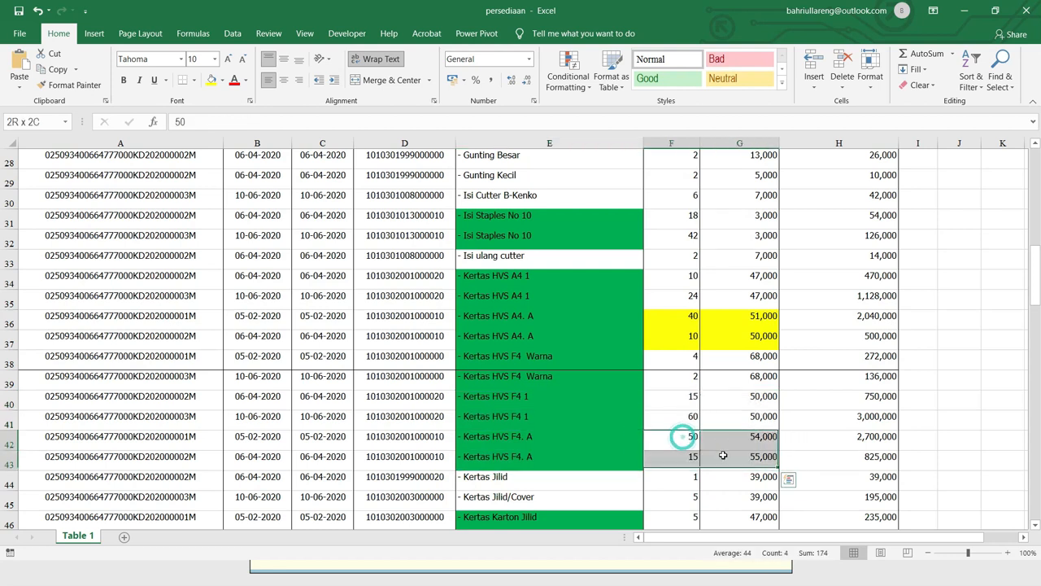
pyautogui.click(209, 80)
# Step: Compare the quantities and unit prices of the duplicate Kertas Karton Jilid and Lakban Hitam besar 5 cm rows
pyautogui.scroll(-2, 624, 217)
pyautogui.scroll(-1, 645, 272)
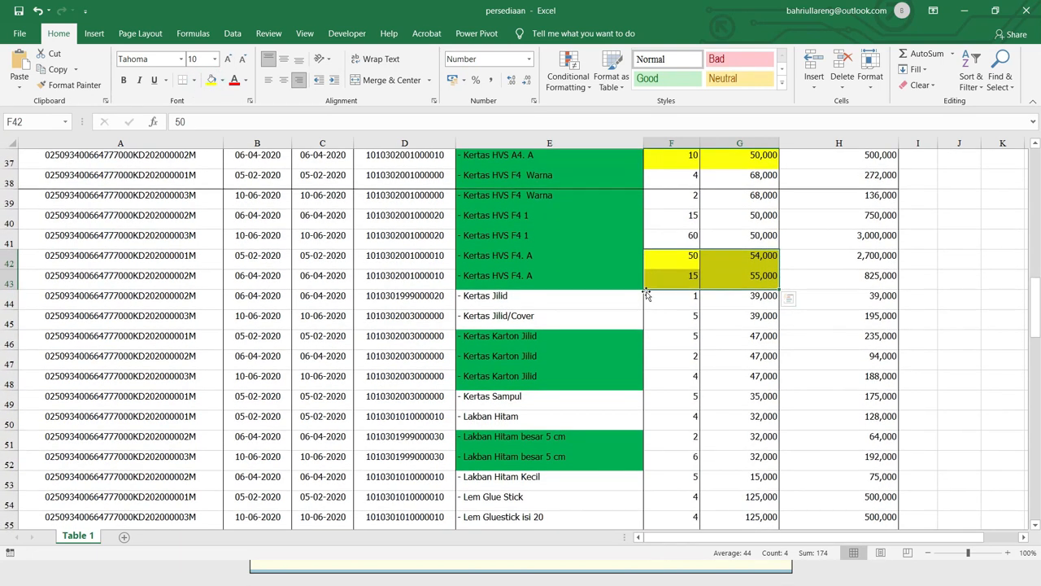
pyautogui.moveTo(586, 340); pyautogui.dragTo(725, 382)
pyautogui.scroll(-3, 692, 379)
pyautogui.moveTo(627, 266); pyautogui.dragTo(728, 269)
# Step: Compare the unit prices of the duplicate Map Batik, Map Biasa and Map Kemenag rows
pyautogui.scroll(-1, 720, 284)
pyautogui.scroll(-1, 715, 296)
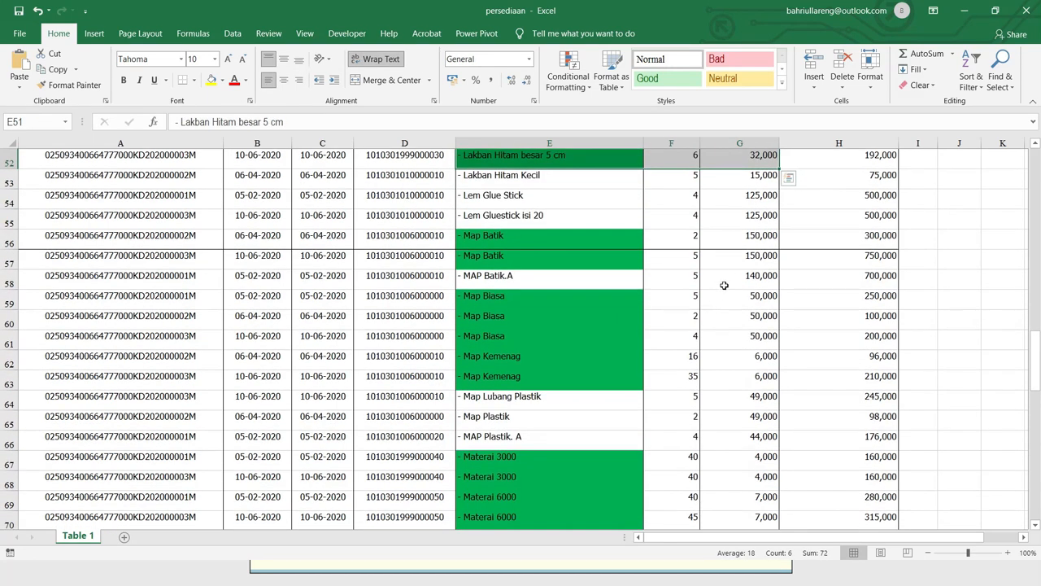
pyautogui.moveTo(765, 237); pyautogui.dragTo(765, 259)
pyautogui.moveTo(744, 299); pyautogui.dragTo(763, 378)
# Step: Compare the unit prices of the duplicate Materai 3000, Materai 6000 and Stick Notes Plastik rows
pyautogui.scroll(-3, 761, 370)
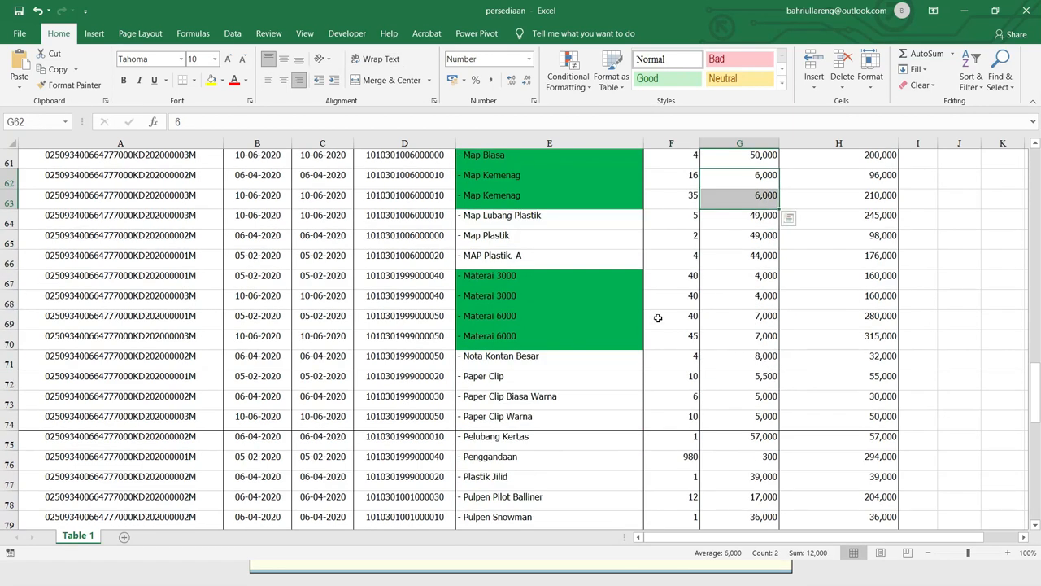
pyautogui.moveTo(749, 275); pyautogui.dragTo(767, 334)
pyautogui.scroll(-4, 757, 337)
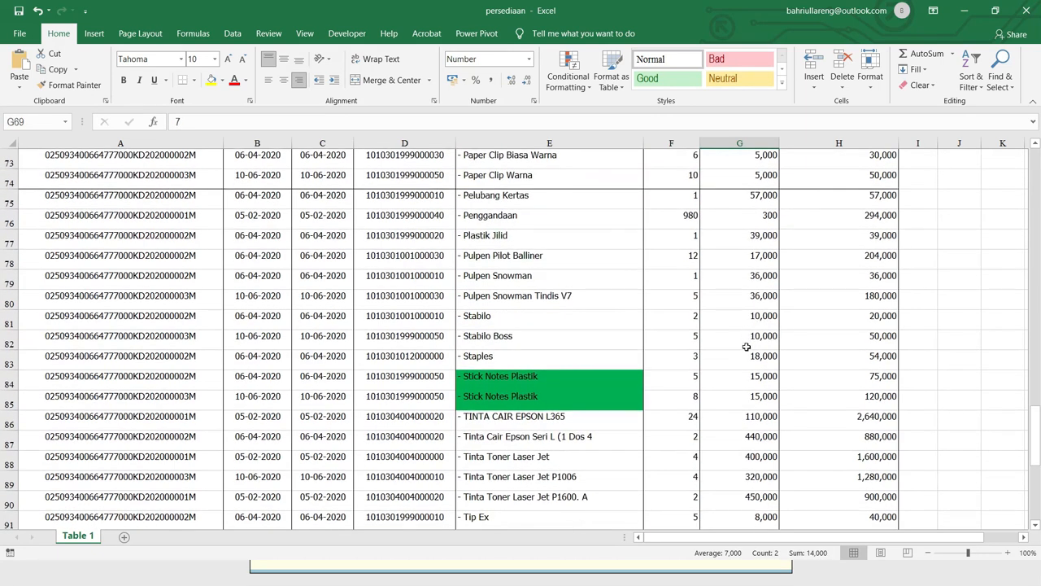
pyautogui.moveTo(762, 378); pyautogui.dragTo(762, 399)
pyautogui.scroll(-4, 762, 382)
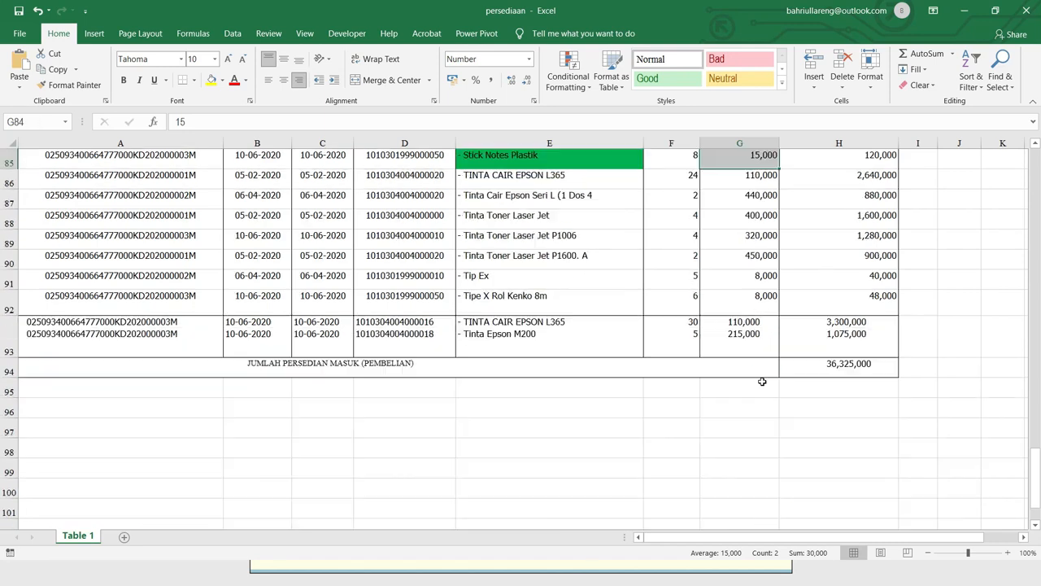
# Step: Review the yellow unit prices of the Kertas HVS A4. A and Kertas HVS F4. A rows
pyautogui.scroll(17, 760, 366)
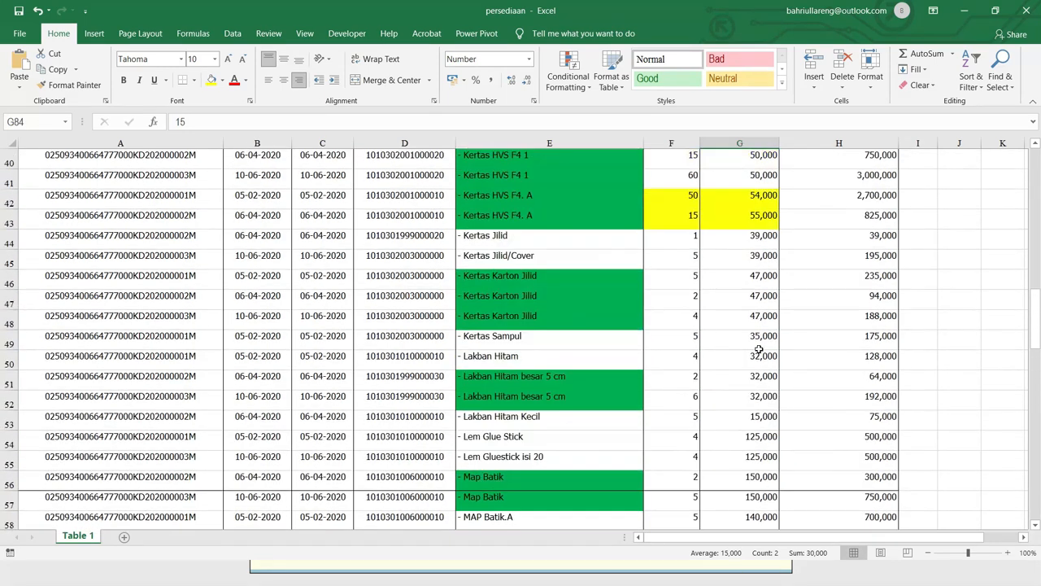
pyautogui.scroll(1, 757, 350)
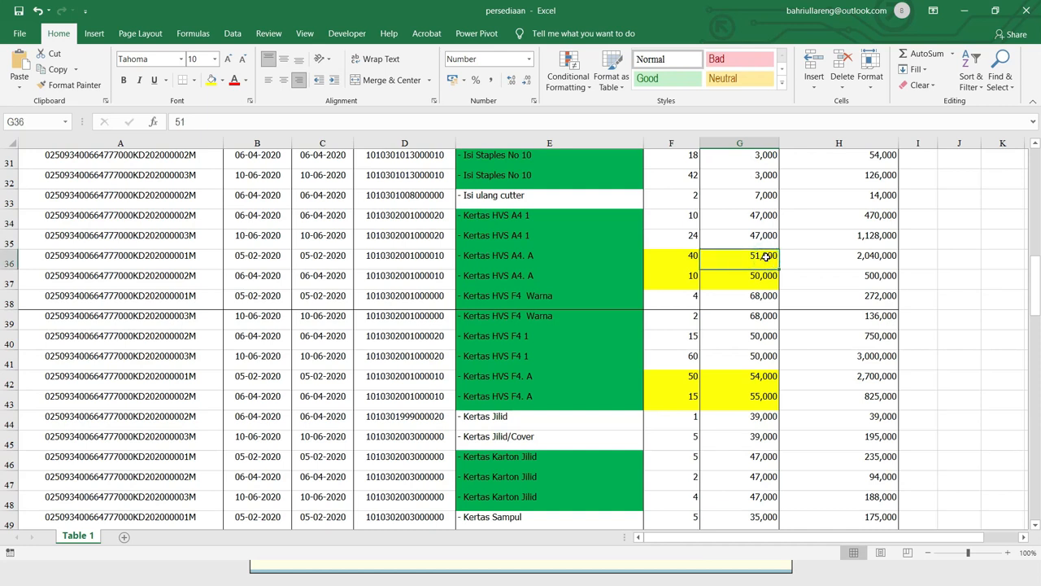
pyautogui.click(772, 278)
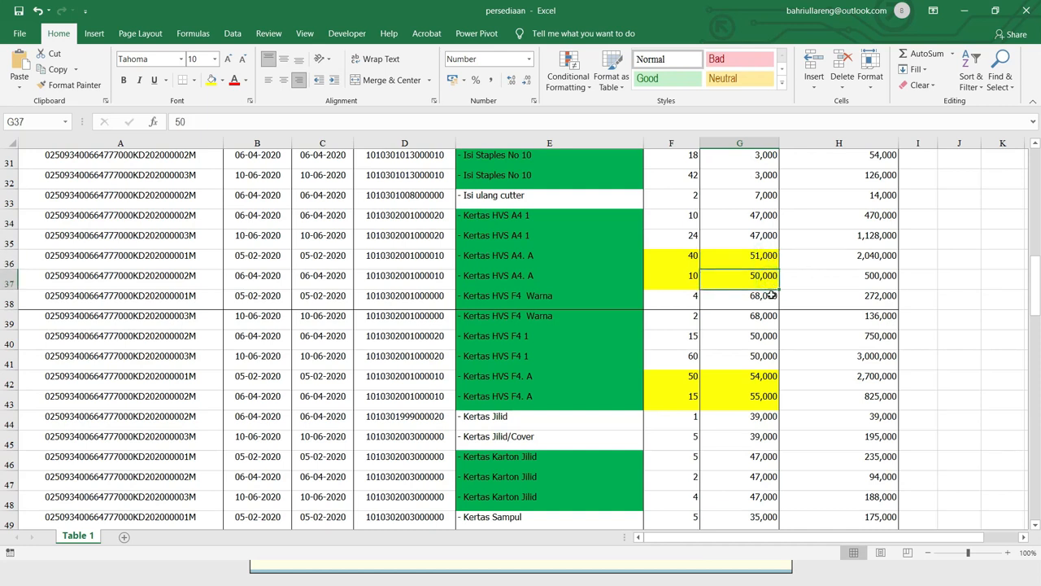
pyautogui.click(755, 379)
pyautogui.click(760, 397)
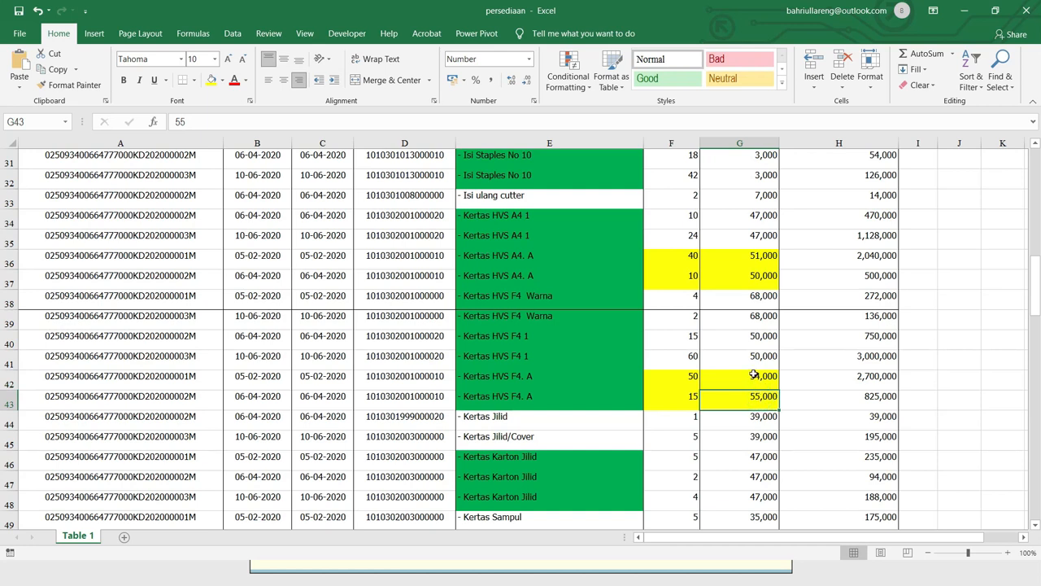
# Step: Compare the purchase dates, item codes and unit prices of the Kertas HVS A4. A and Kertas HVS F4. A rows
pyautogui.moveTo(757, 249); pyautogui.dragTo(257, 271)
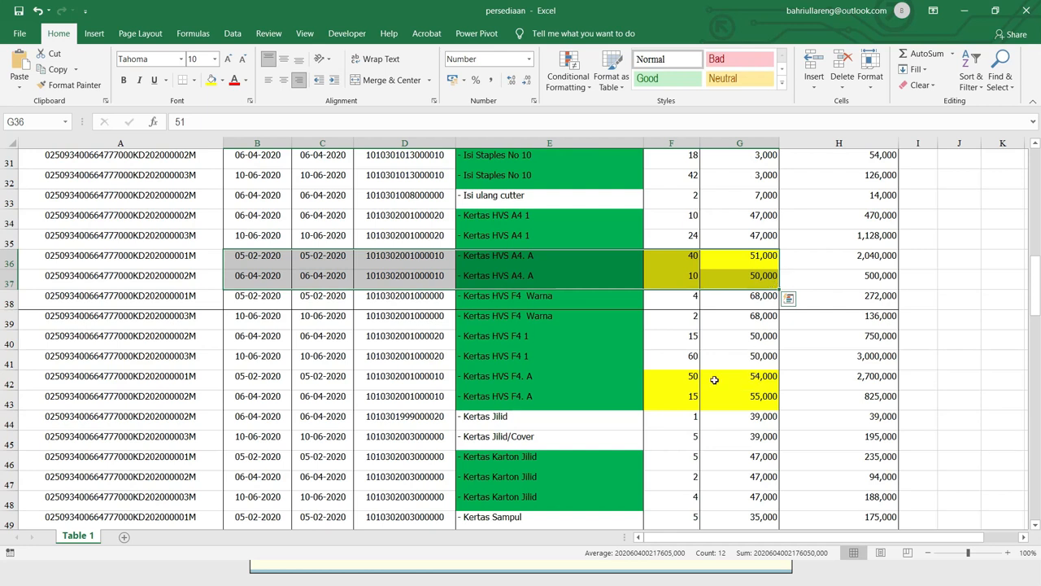
pyautogui.click(273, 376)
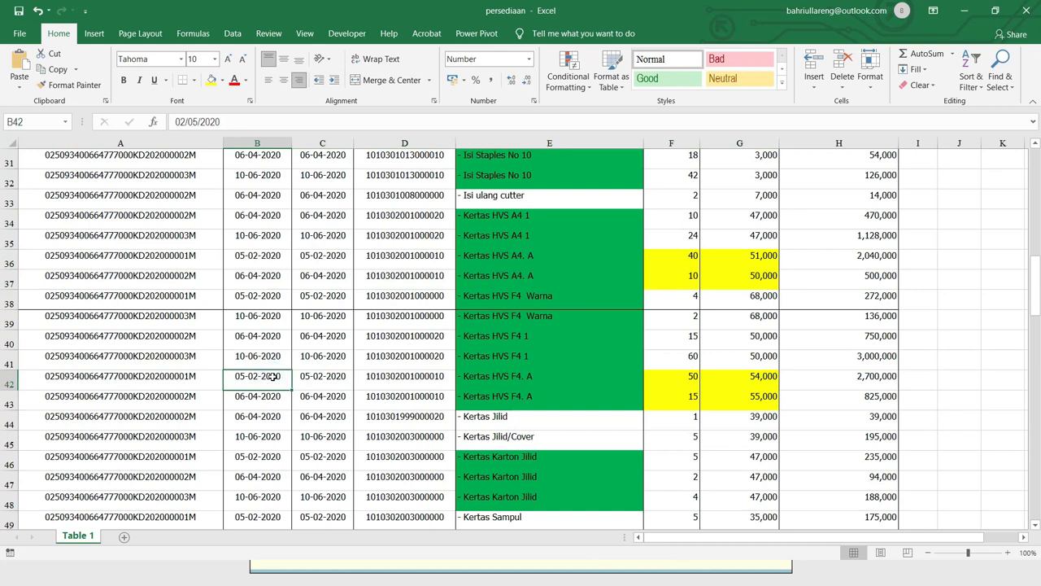
pyautogui.moveTo(273, 376); pyautogui.dragTo(737, 379)
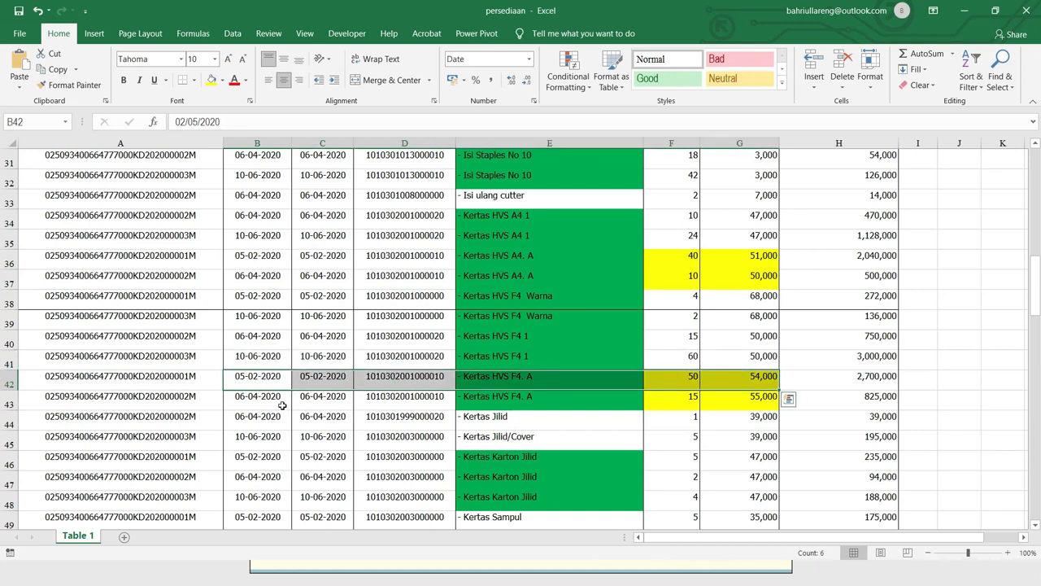
pyautogui.click(769, 398)
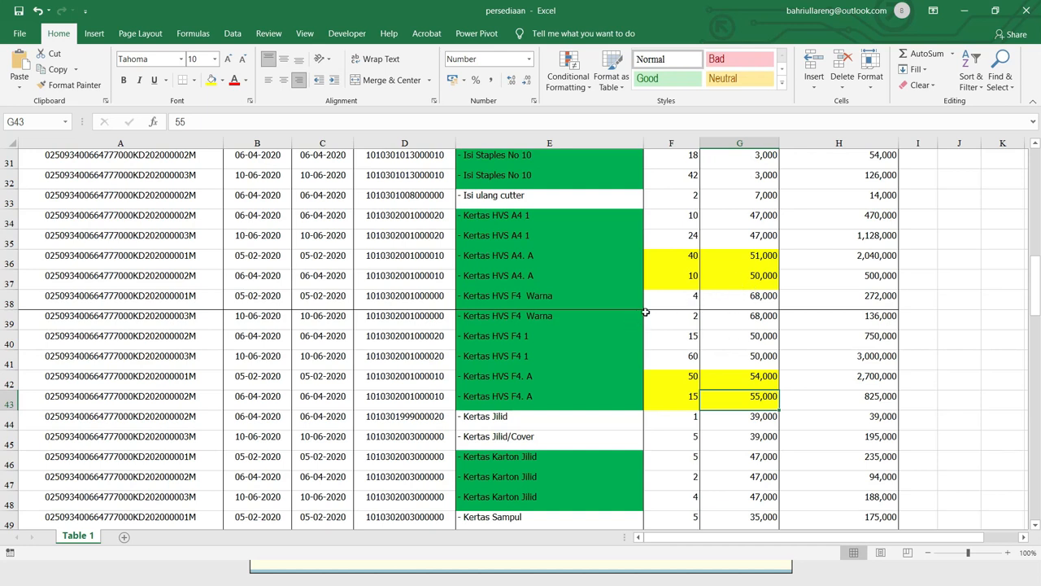
# Step: Examine the names and unit prices of the second Kertas HVS A4. A purchase in row 37 and the Kertas HVS F4. A pair
pyautogui.click(748, 276)
pyautogui.click(553, 275)
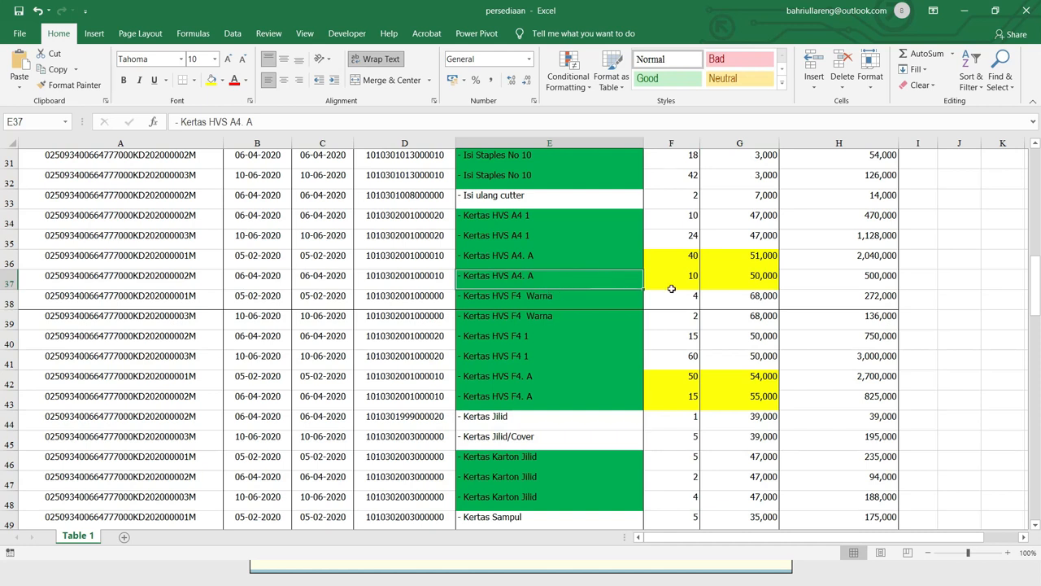
pyautogui.moveTo(268, 278); pyautogui.dragTo(748, 276)
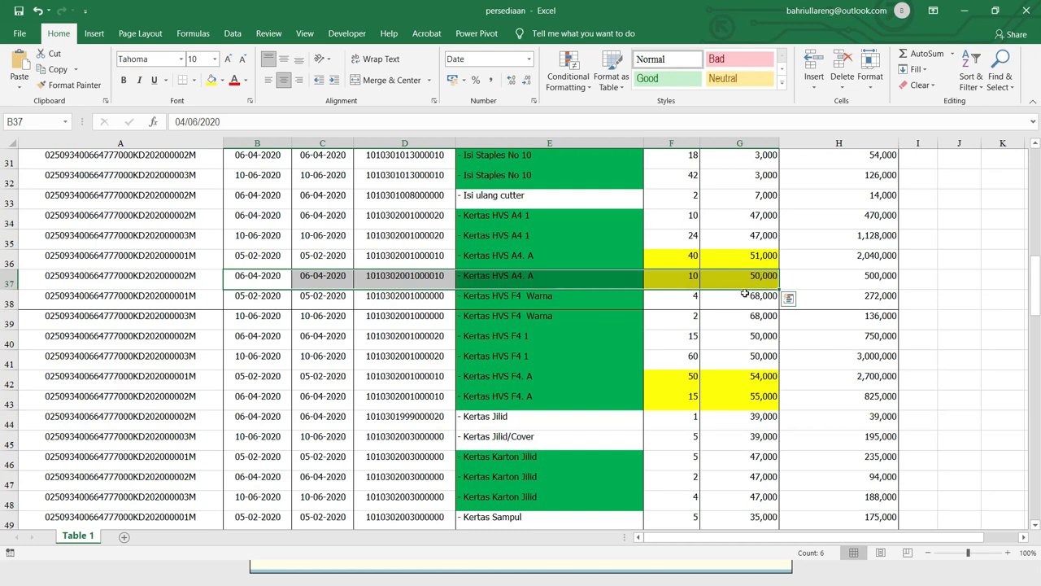
pyautogui.click(512, 277)
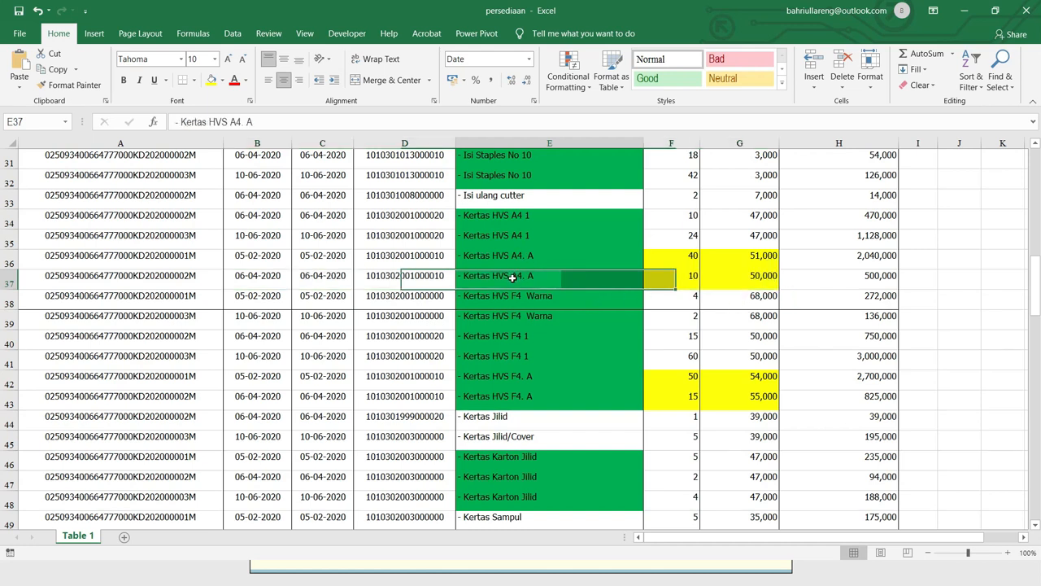
pyautogui.click(765, 280)
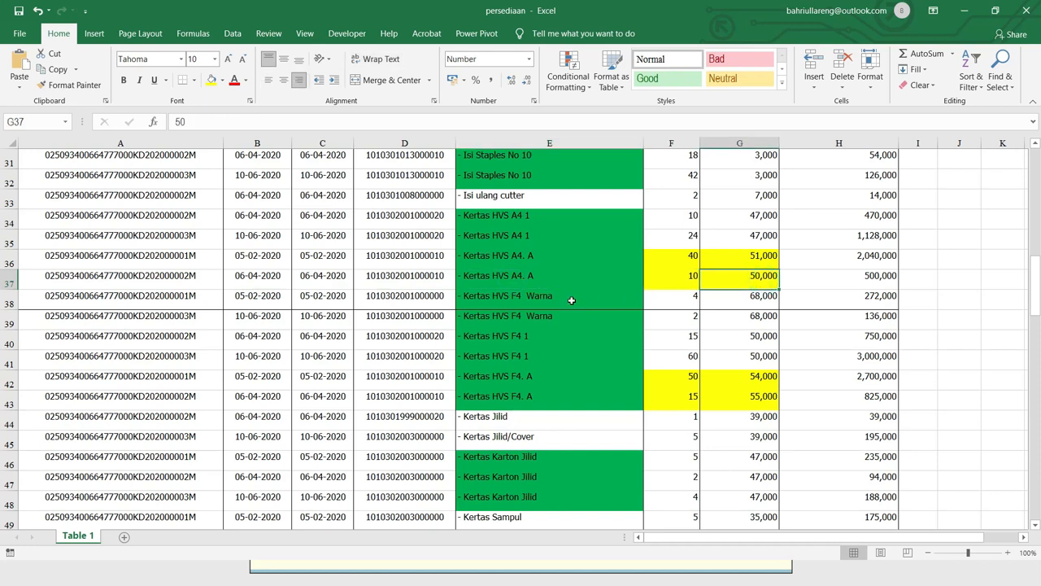
pyautogui.click(518, 280)
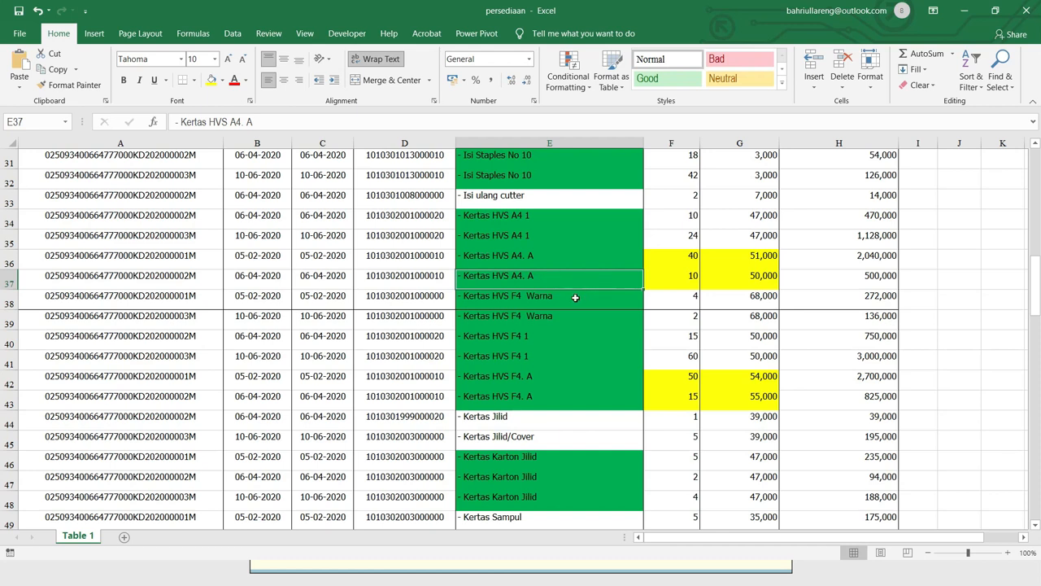
pyautogui.moveTo(527, 378); pyautogui.dragTo(529, 397)
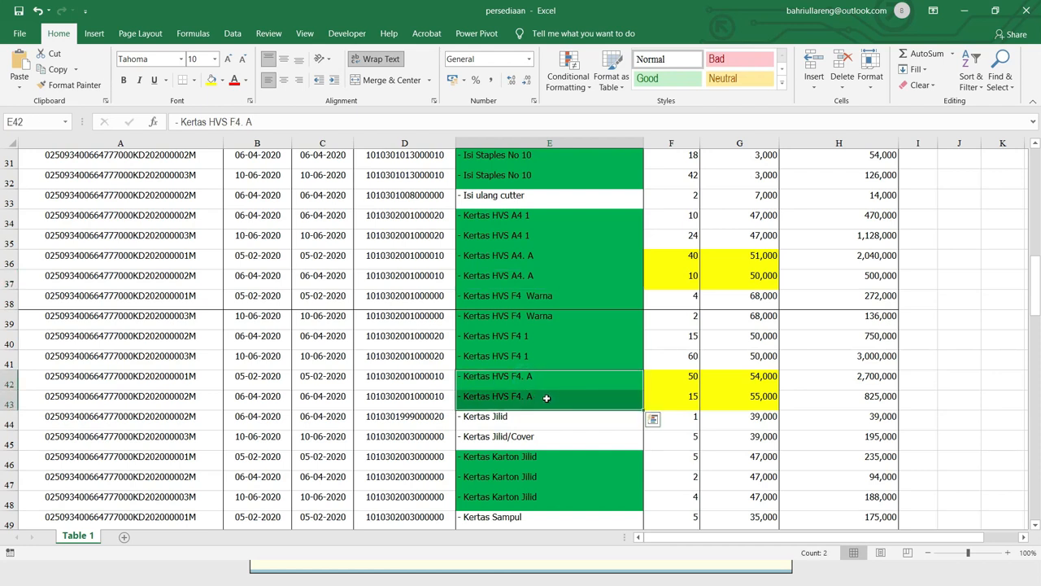
pyautogui.click(751, 396)
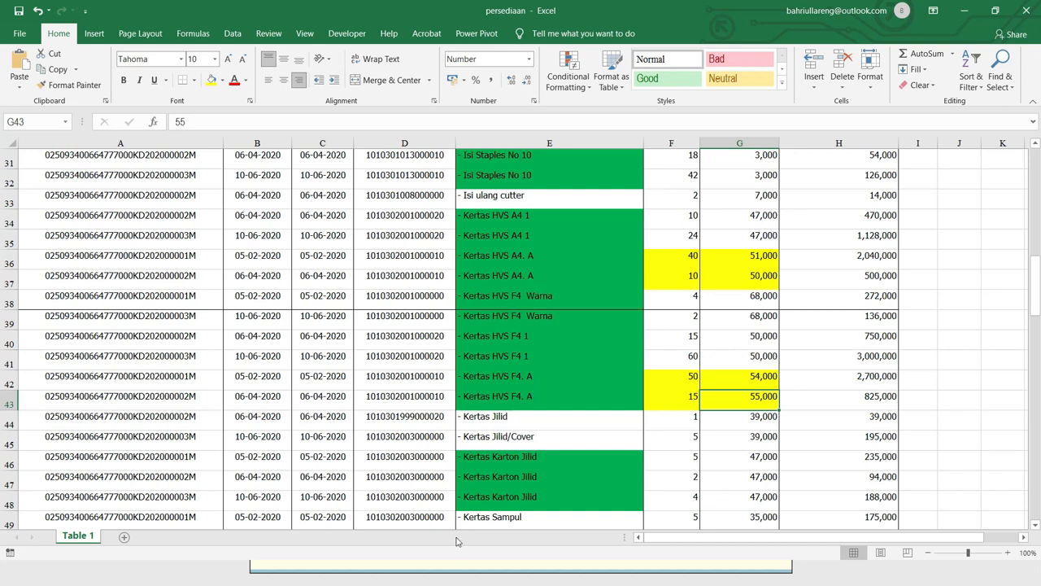
# Step: Switch to Aplikasi Persediaan and close the Persediaan Masuk purchase list
pyautogui.press('super')
pyautogui.click(319, 573)
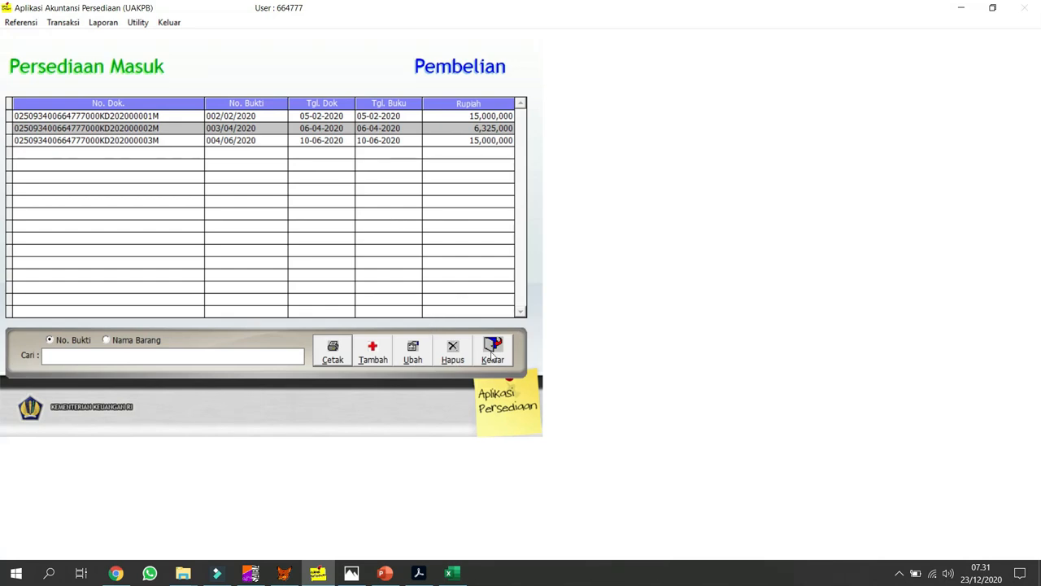
pyautogui.click(493, 351)
# Step: Cancel the sending of the April 2020 inventory transactions to SIMAK-BMN and close the sending form
pyautogui.click(141, 24)
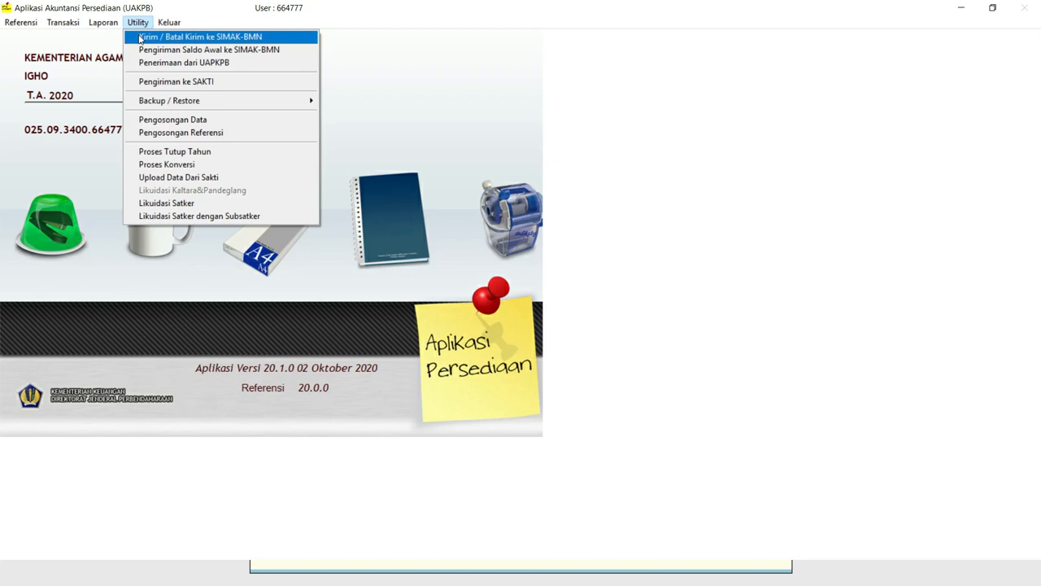
pyautogui.click(140, 38)
pyautogui.click(186, 121)
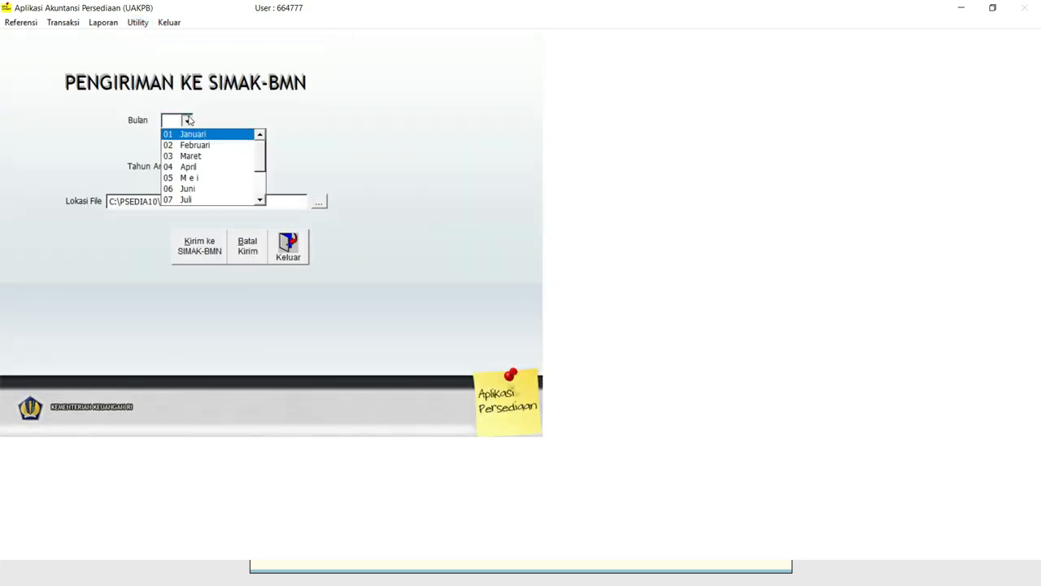
pyautogui.click(196, 166)
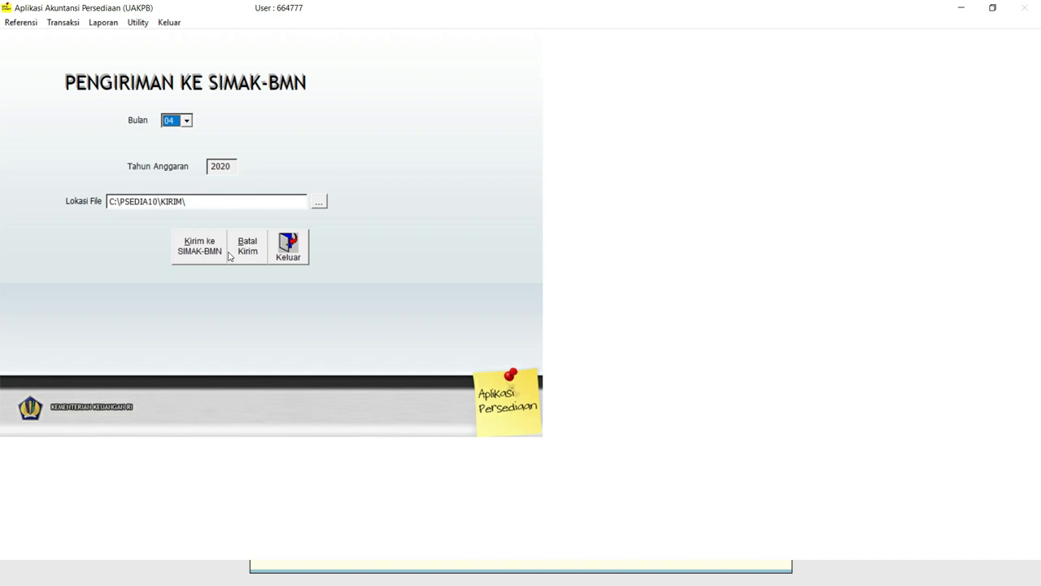
pyautogui.click(249, 250)
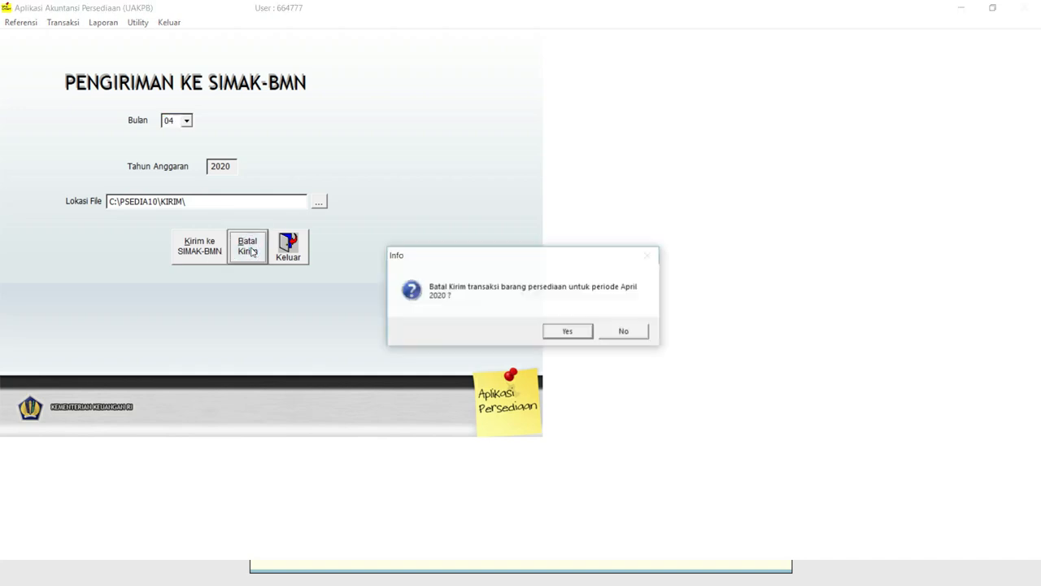
pyautogui.click(587, 331)
pyautogui.click(565, 325)
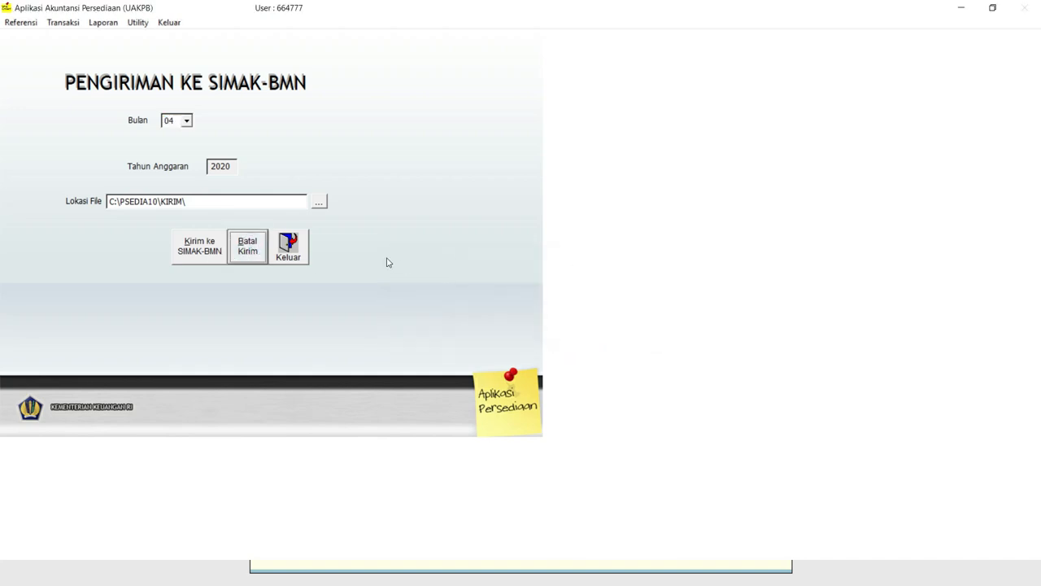
pyautogui.click(302, 252)
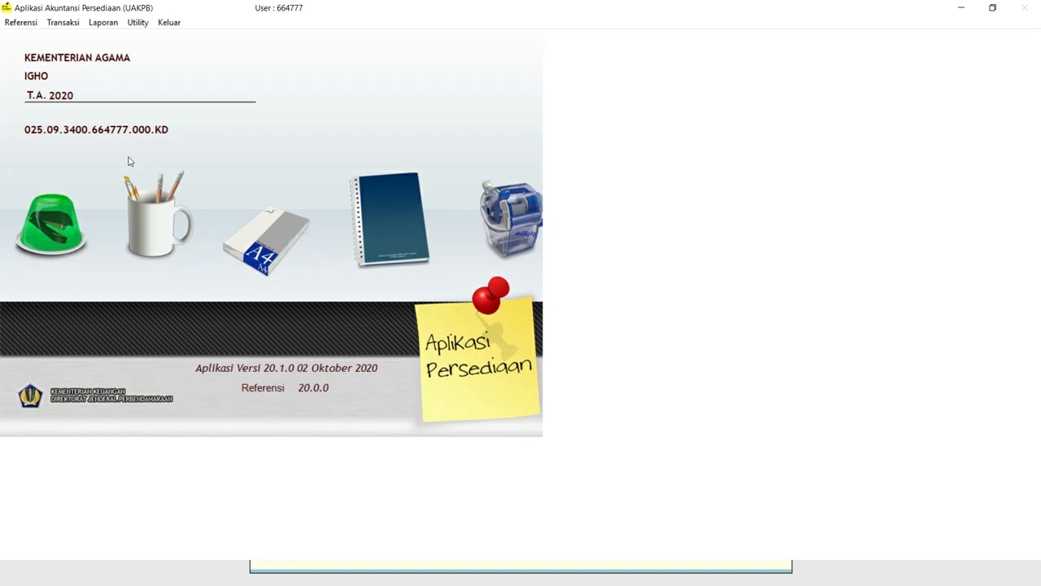
# Step: Open the inventory item code table and start adding a new item
pyautogui.click(64, 23)
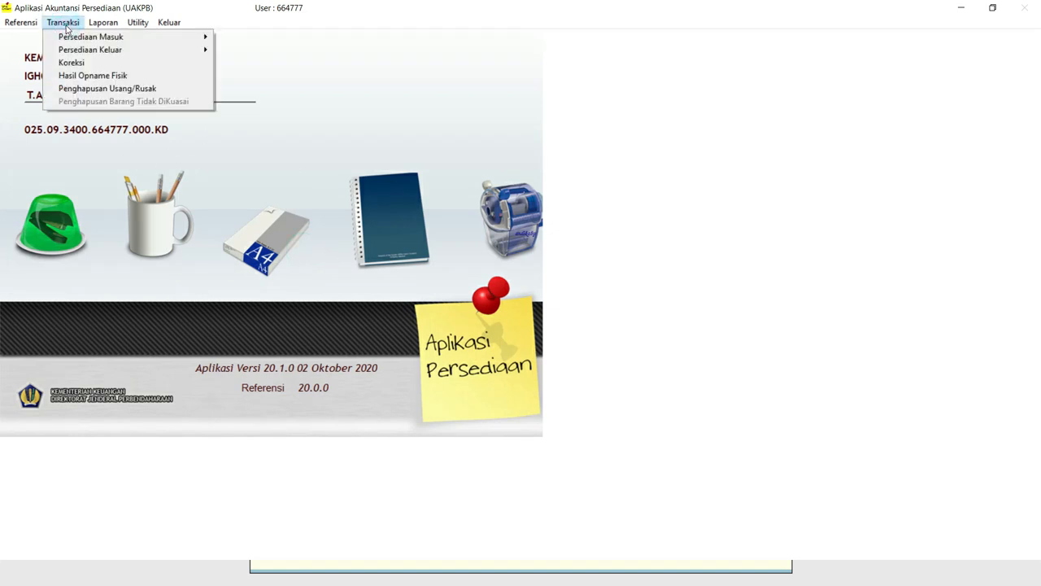
pyautogui.moveTo(100, 50)
pyautogui.moveTo(20, 23)
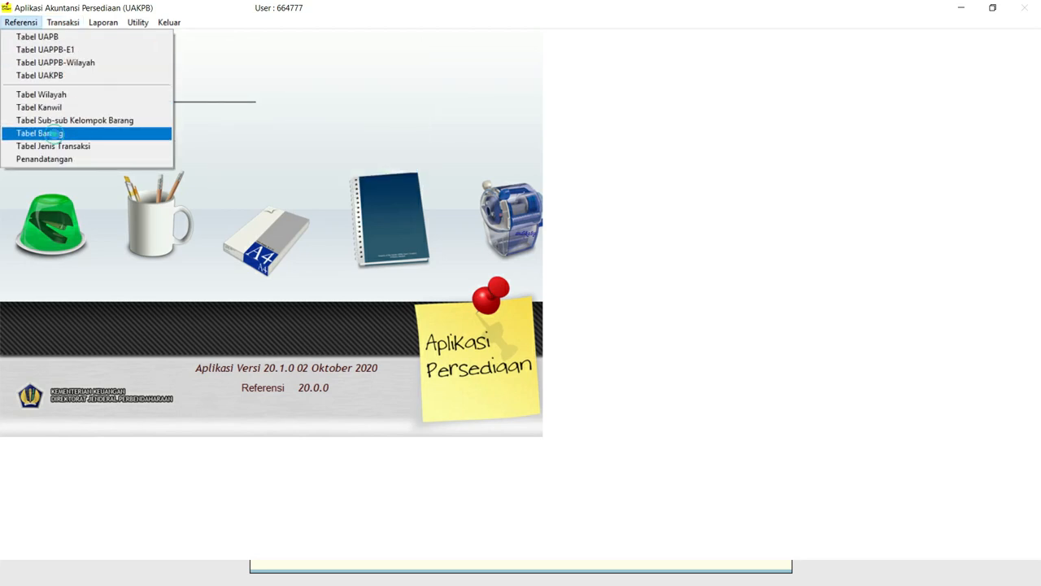
pyautogui.click(53, 133)
pyautogui.click(302, 360)
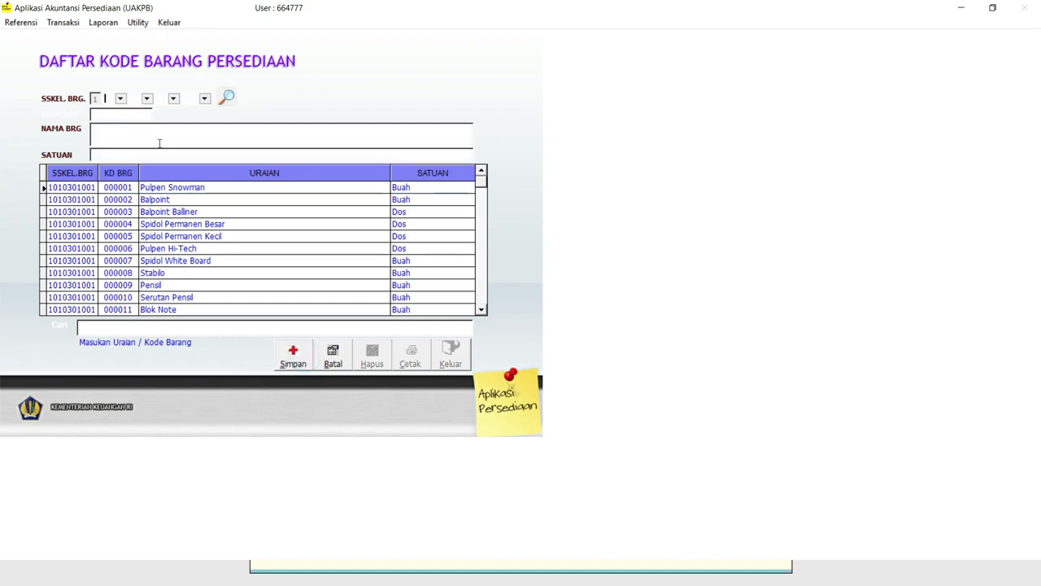
# Step: Set the new item's sub-subgroup to 1.01.03.02.001, the Kertas HVS category under Kertas dan Cover
pyautogui.click(120, 99)
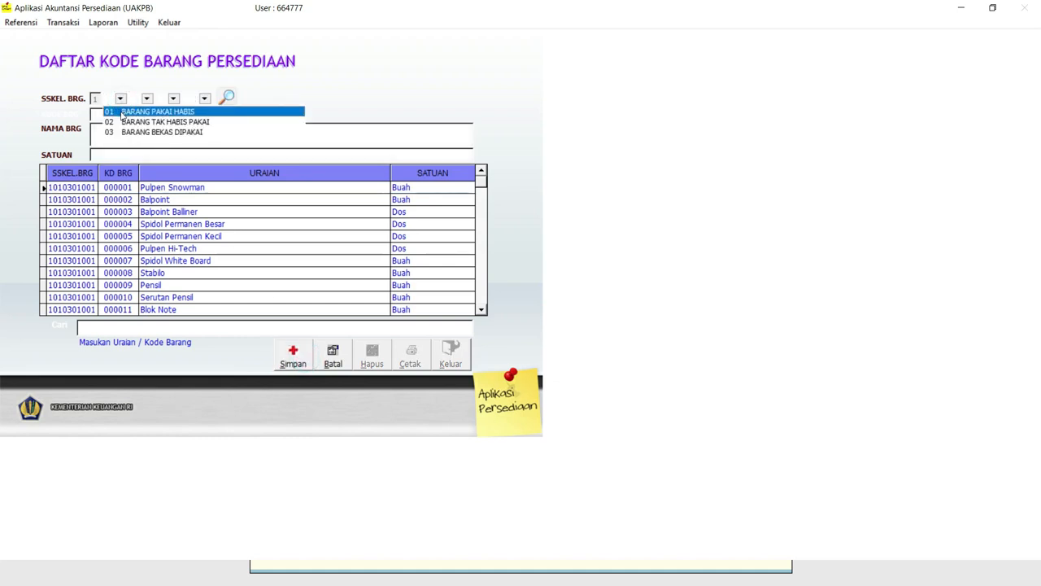
pyautogui.click(122, 111)
pyautogui.click(148, 98)
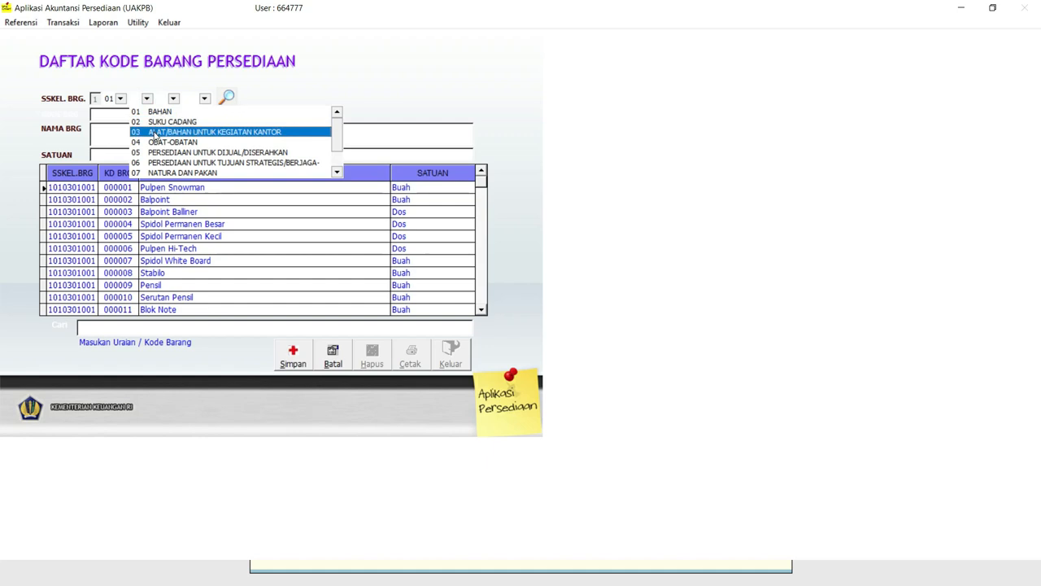
pyautogui.click(154, 134)
pyautogui.click(172, 99)
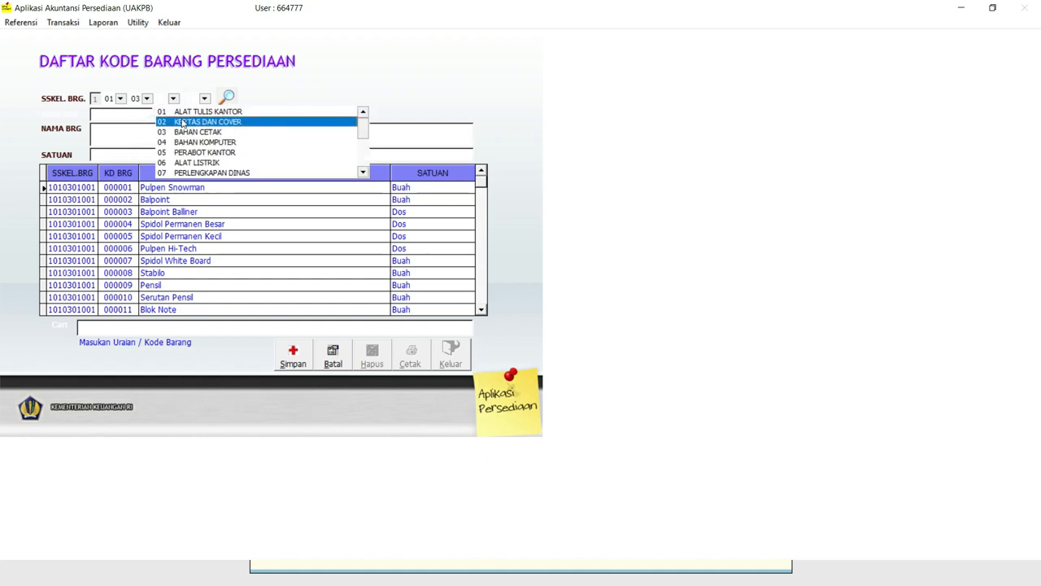
pyautogui.click(183, 122)
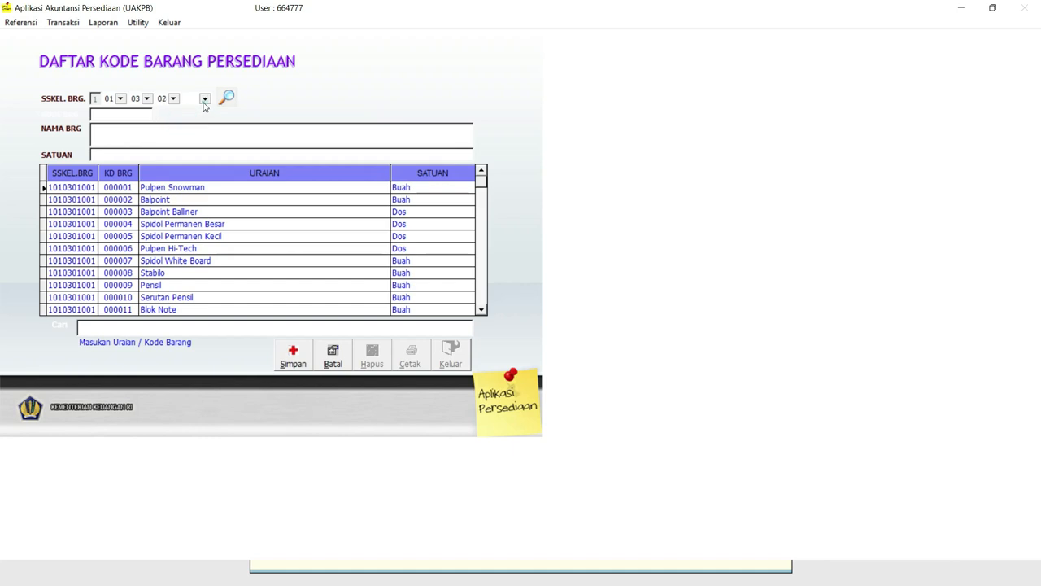
pyautogui.click(204, 98)
pyautogui.click(204, 112)
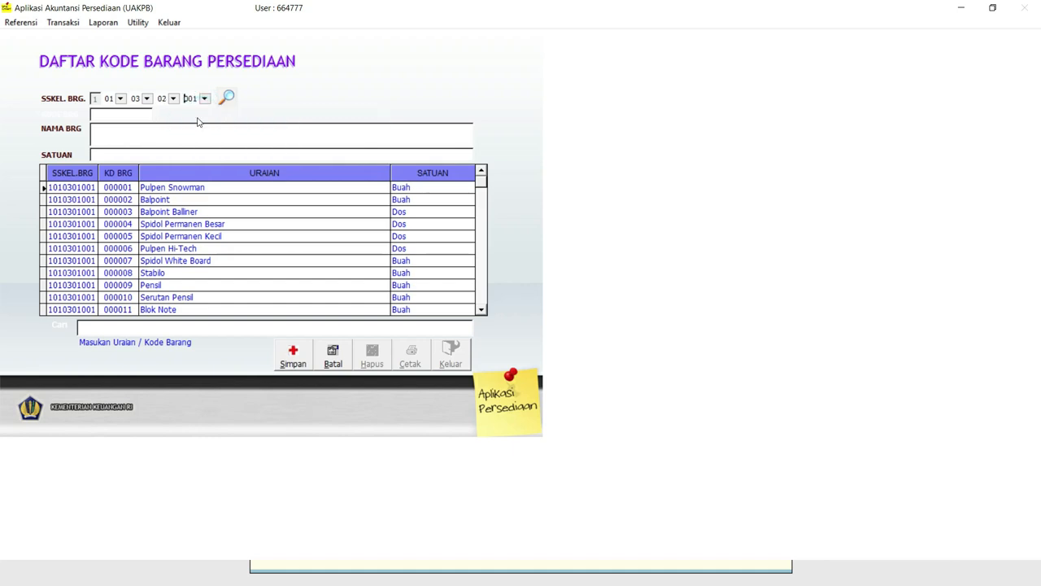
# Step: Name the new item Kertas HVS A4.A.1 and save it without a unit
pyautogui.click(94, 136)
pyautogui.doubleClick(95, 133)
pyautogui.click(93, 131)
pyautogui.write('Ker')
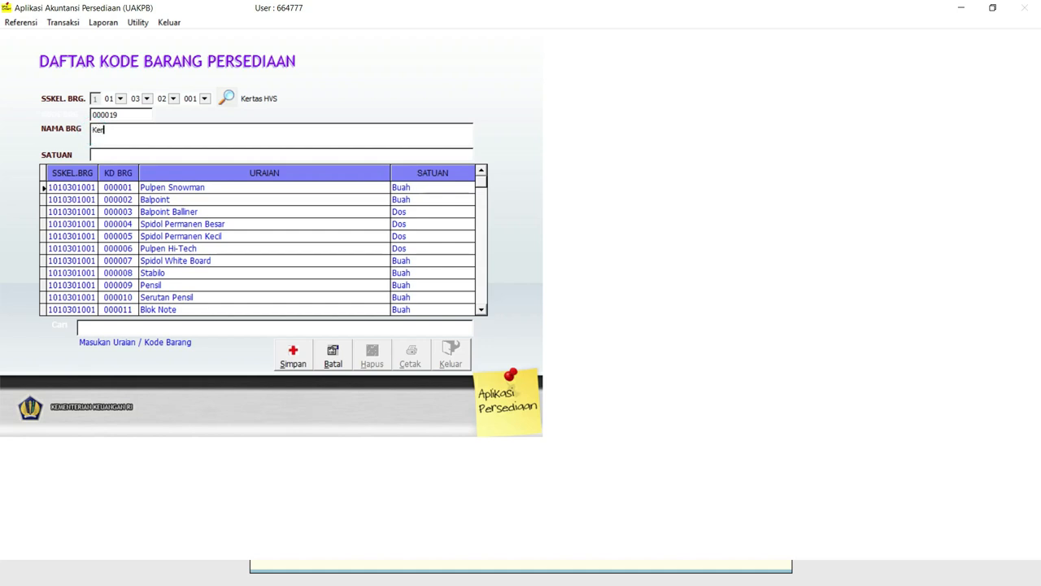
pyautogui.write('tas HVS')
pyautogui.write('A4.A. 1')
pyautogui.click(295, 364)
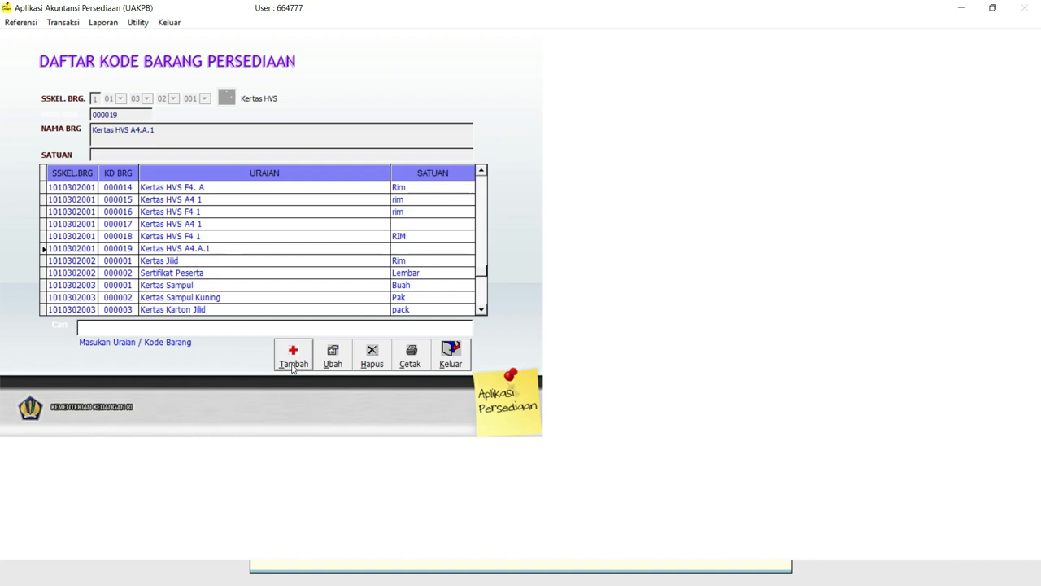
# Step: Start a second new item and assign it to sub-subgroup 1.01.03.02.001, Kertas HVS
pyautogui.click(120, 99)
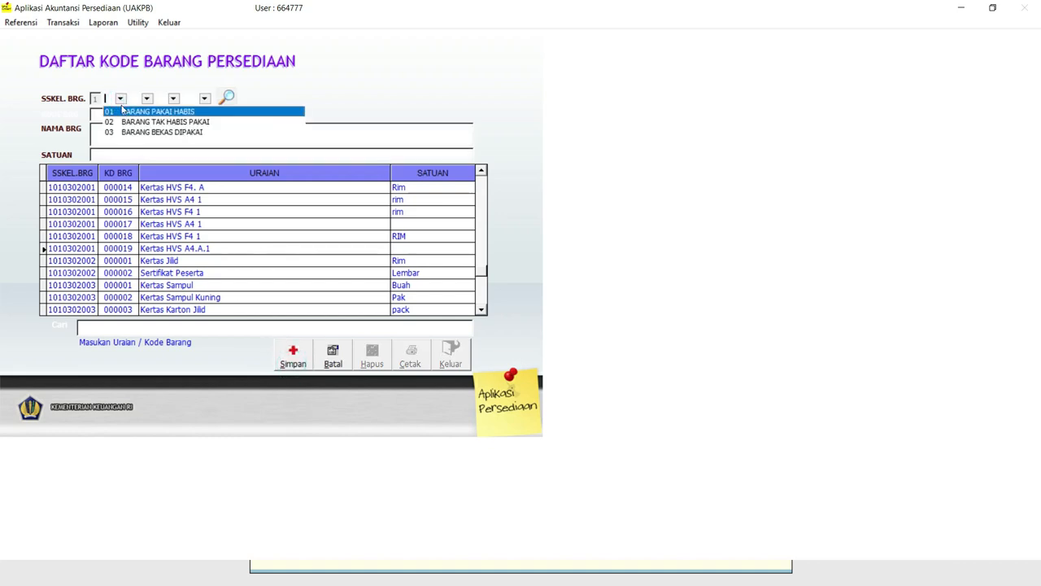
pyautogui.click(122, 111)
pyautogui.click(146, 98)
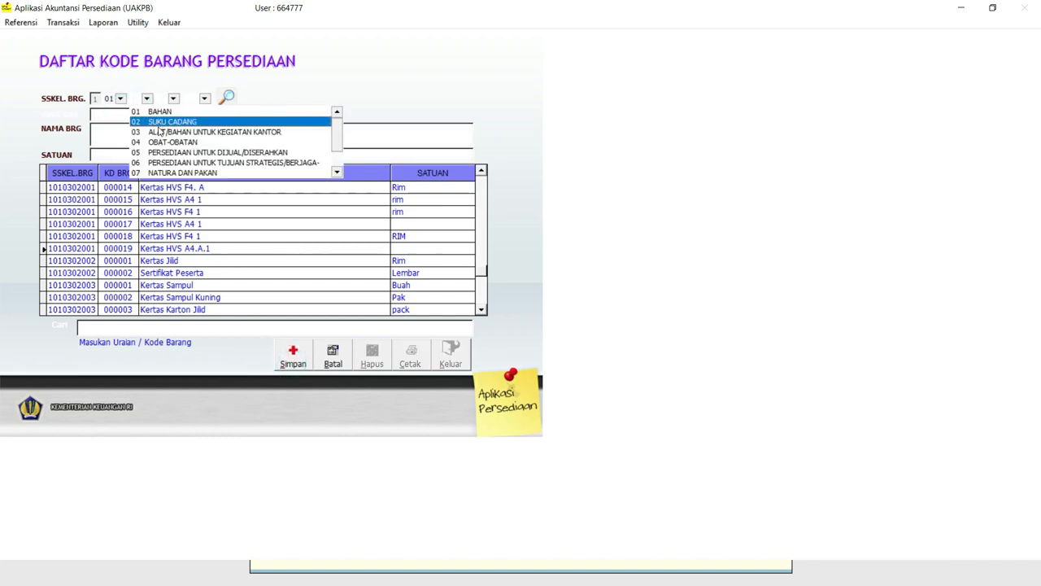
pyautogui.click(159, 133)
pyautogui.click(172, 98)
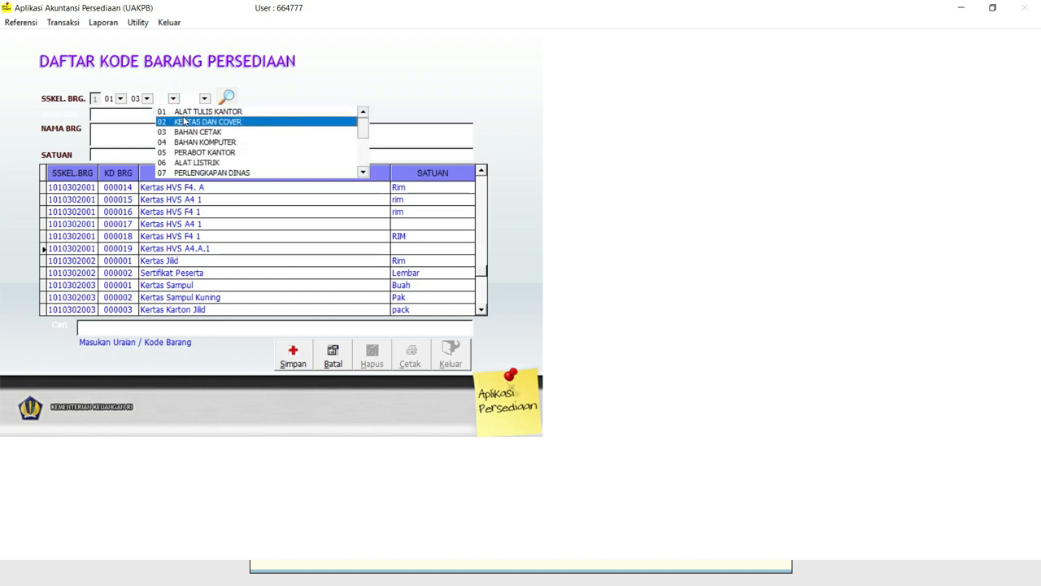
pyautogui.click(183, 123)
pyautogui.click(204, 98)
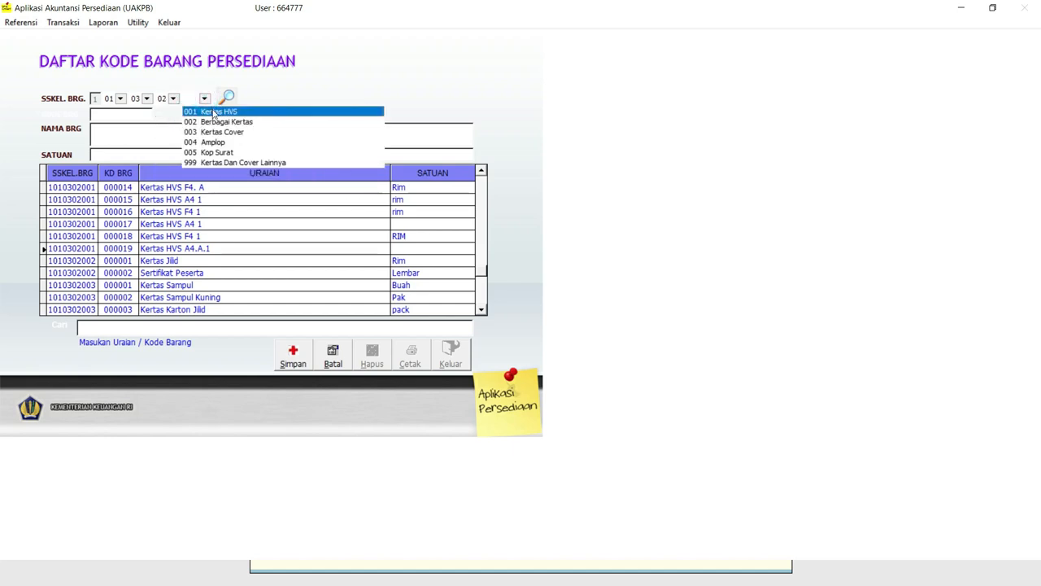
pyautogui.click(191, 112)
# Step: Name the second item Kertas HVS F4.A.1 with unit rim, save it and close the item code table
pyautogui.click(93, 137)
pyautogui.click(96, 134)
pyautogui.click(96, 127)
pyautogui.write('Kertas HVS F4.A.1')
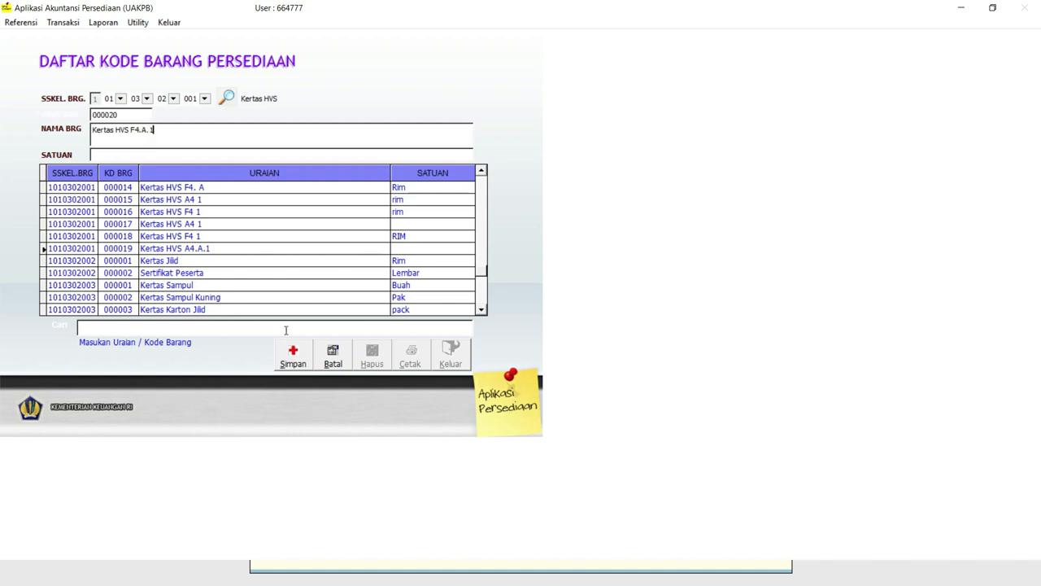
pyautogui.click(94, 155)
pyautogui.write('rim')
pyautogui.click(290, 360)
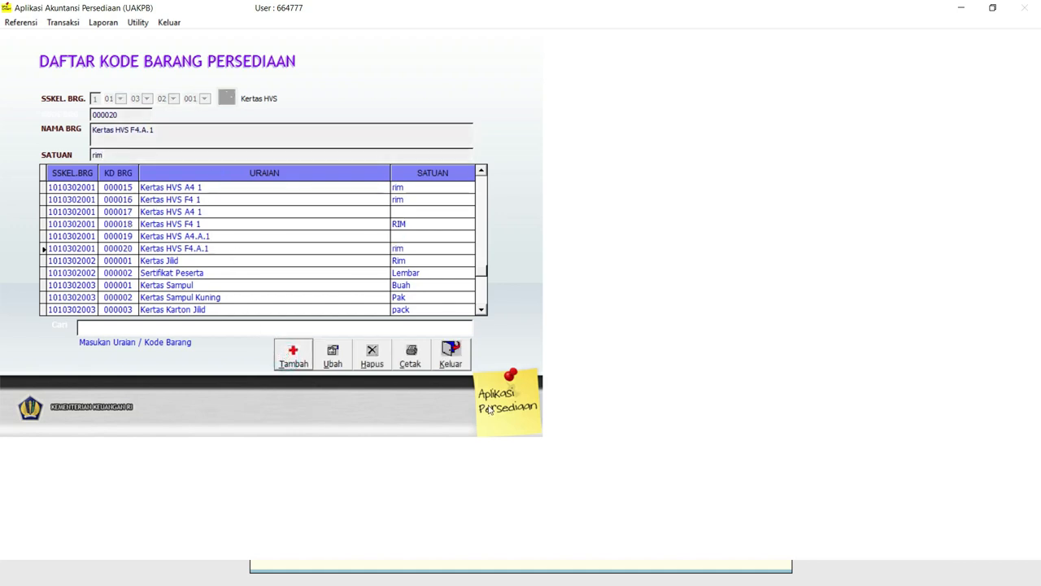
pyautogui.click(462, 366)
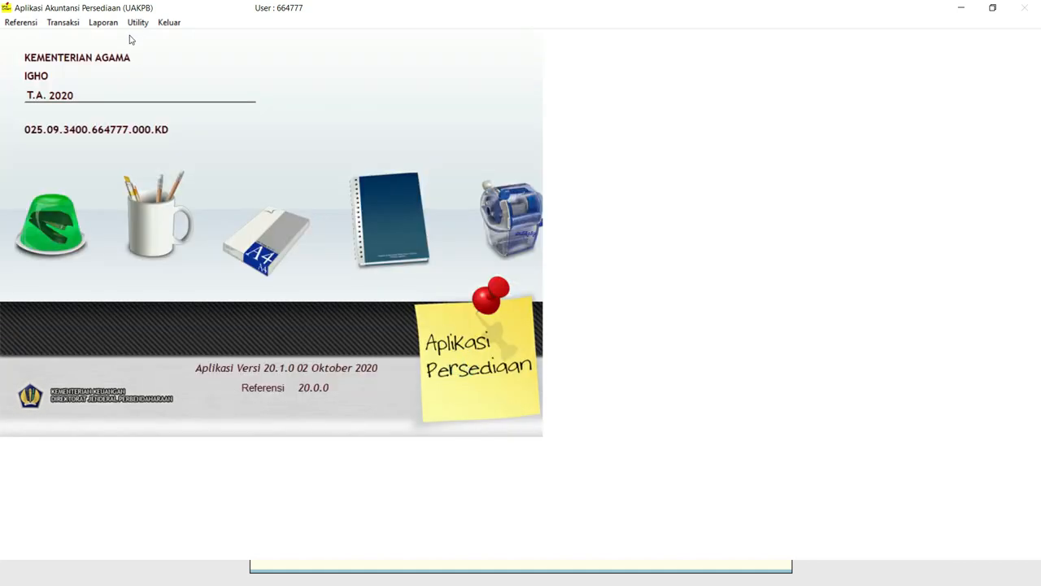
# Step: Open the Persediaan Masuk purchase document dated 06-04-2020 for editing
pyautogui.click(78, 26)
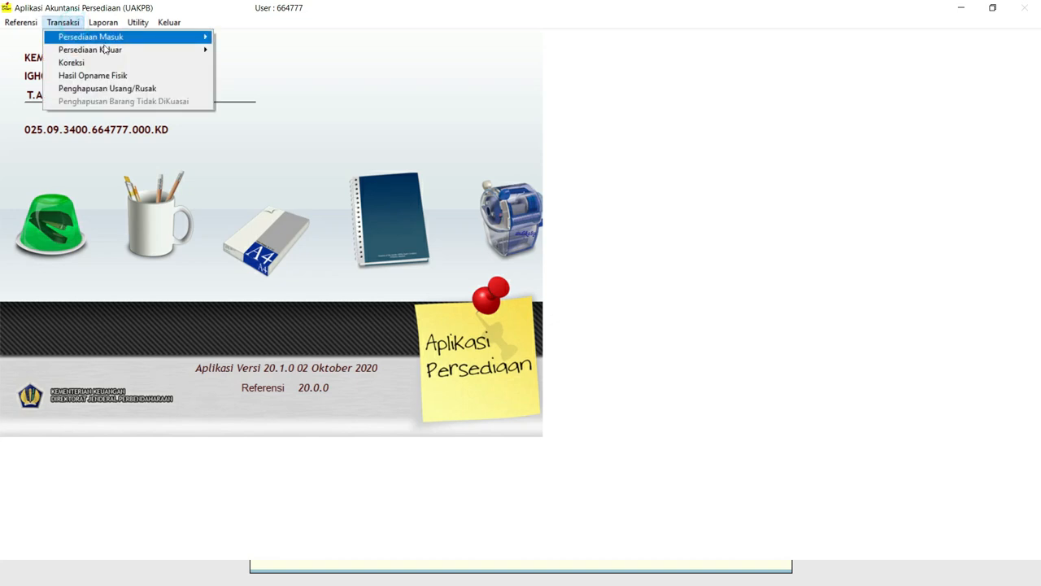
pyautogui.moveTo(183, 37)
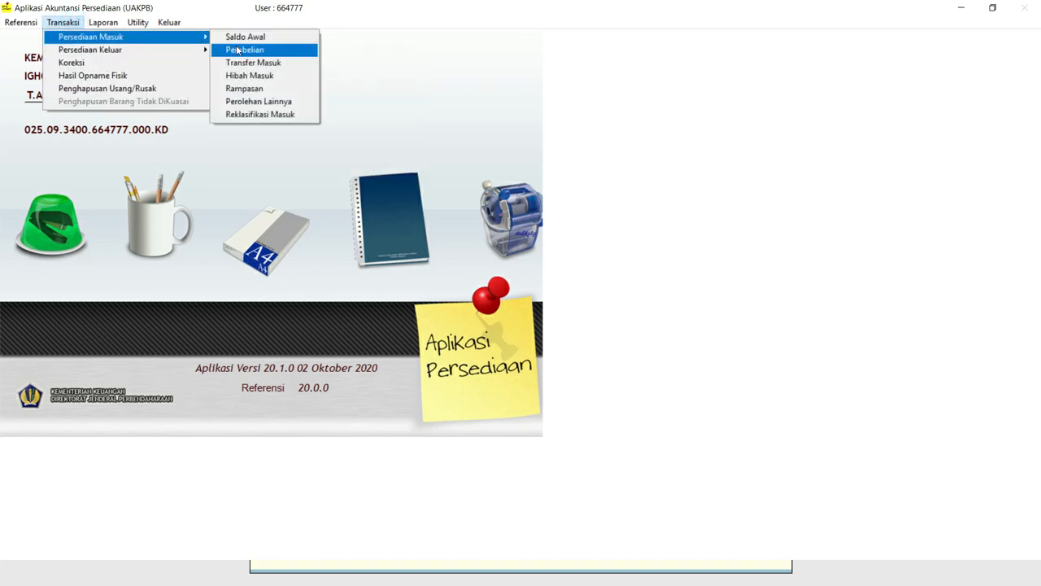
pyautogui.click(238, 53)
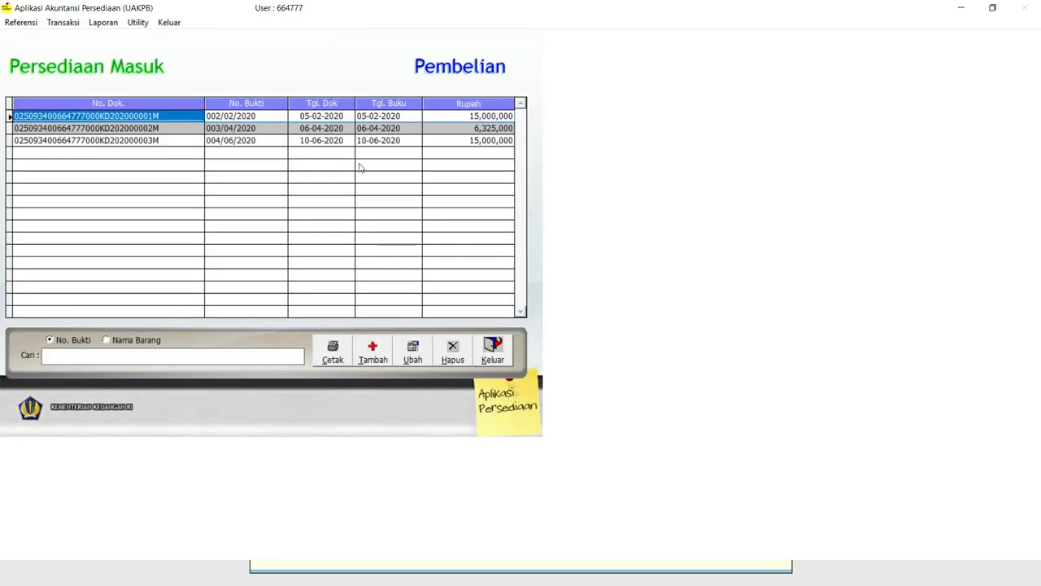
pyautogui.click(318, 128)
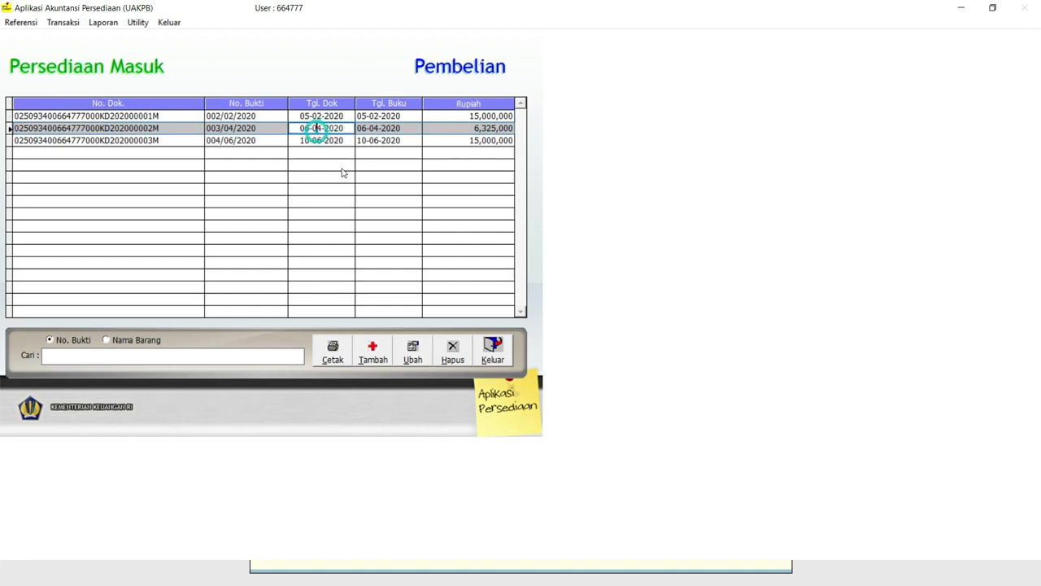
pyautogui.click(412, 355)
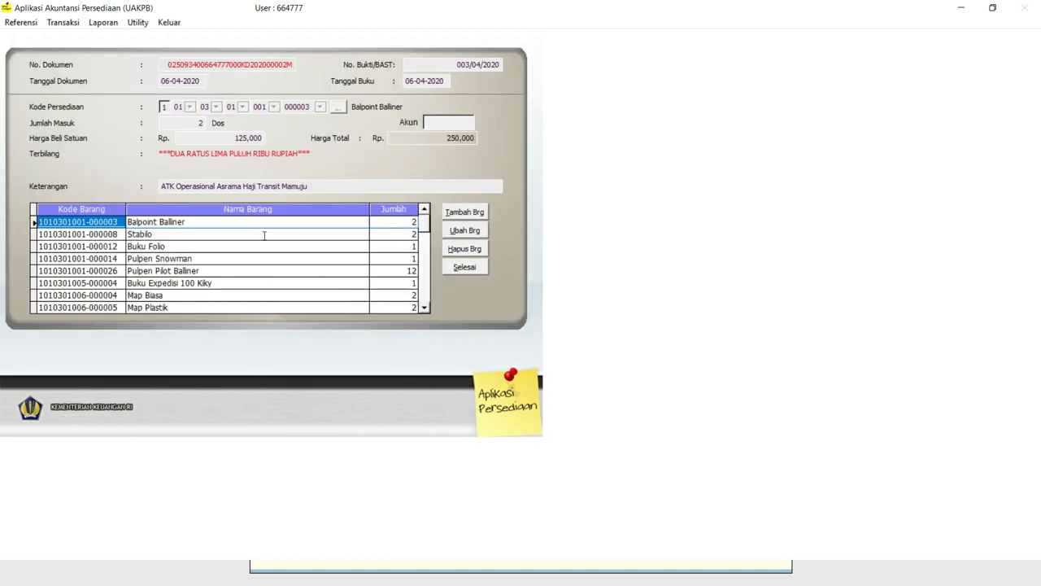
# Step: Examine the quantities and unit prices of the Kertas HVS A4. A and Kertas HVS F4. A entries in the purchase
pyautogui.scroll(-8, 264, 235)
pyautogui.scroll(-2, 264, 237)
pyautogui.scroll(-1, 265, 237)
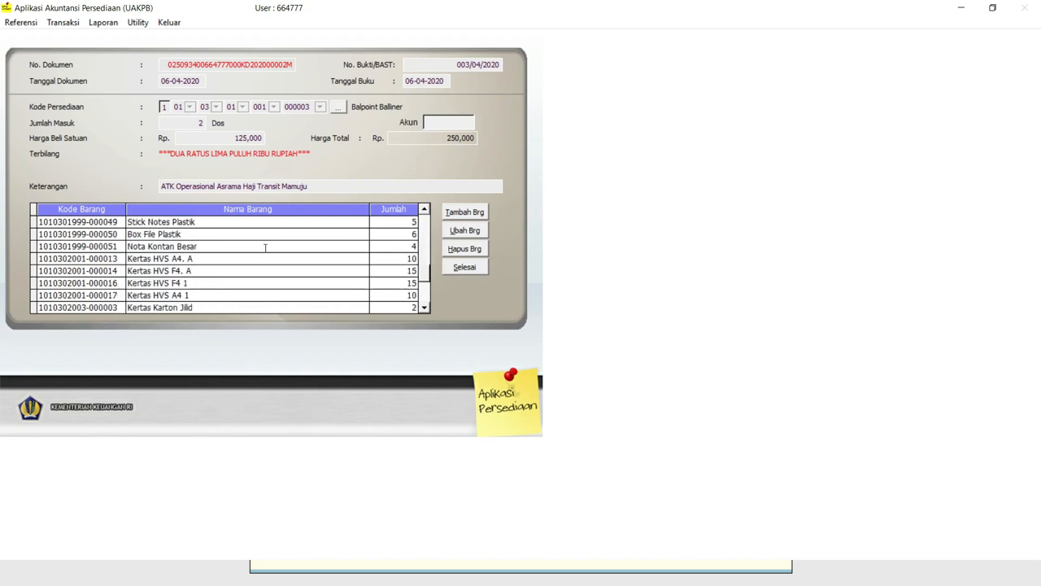
pyautogui.click(237, 256)
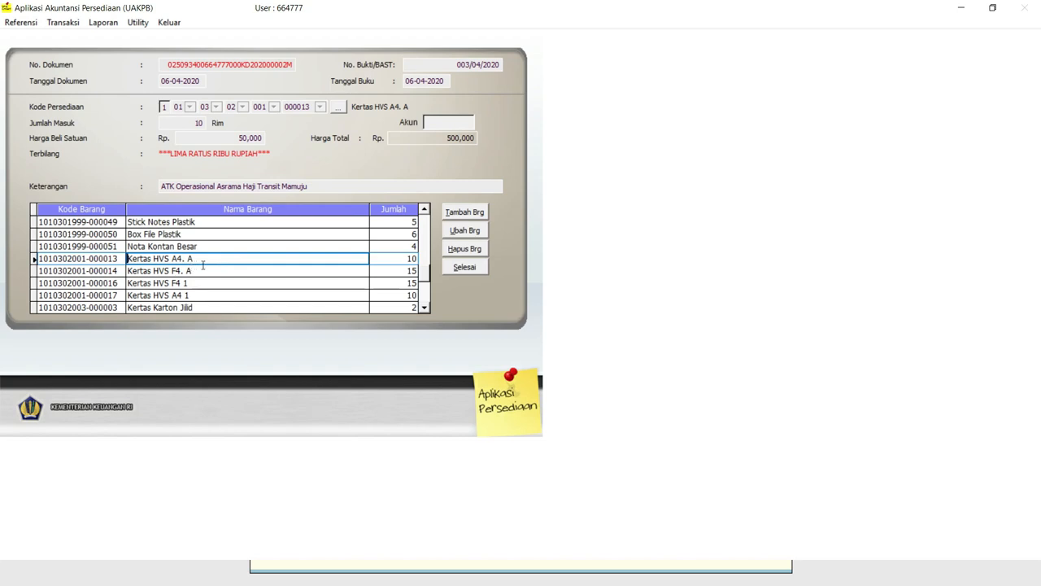
pyautogui.click(203, 270)
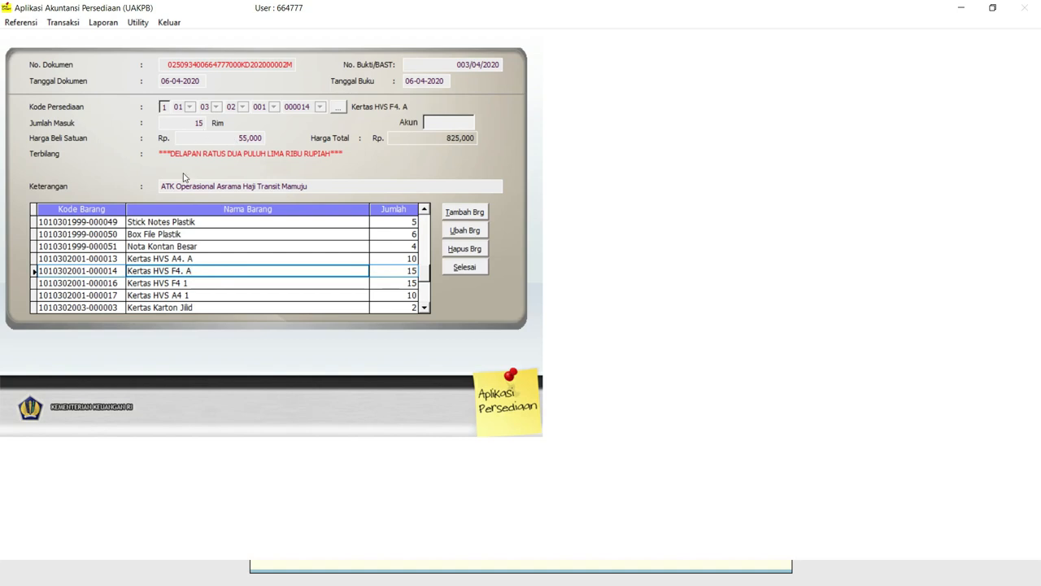
pyautogui.click(221, 258)
pyautogui.click(219, 275)
# Step: Change the Kertas HVS A4. A entry's item to Kertas HVS A4.A.1, found by searching for hvs, and save it
pyautogui.click(225, 259)
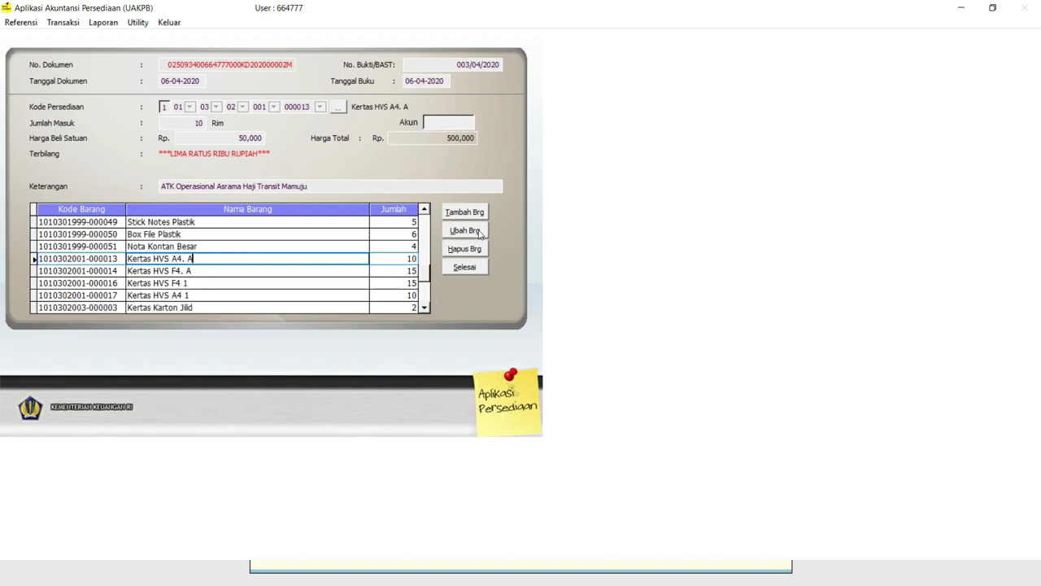
pyautogui.click(480, 232)
pyautogui.click(255, 258)
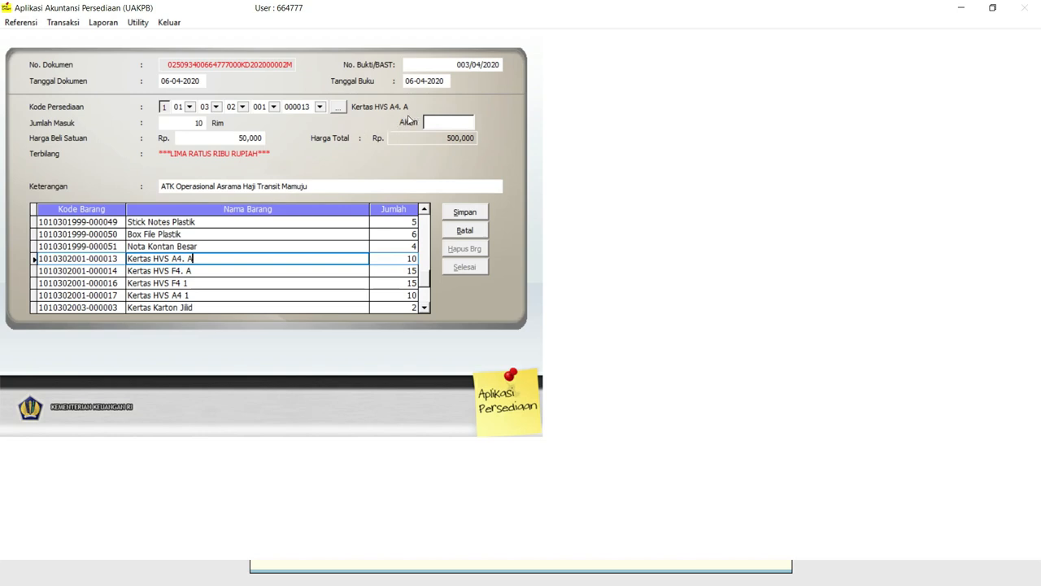
pyautogui.click(338, 109)
pyautogui.click(320, 292)
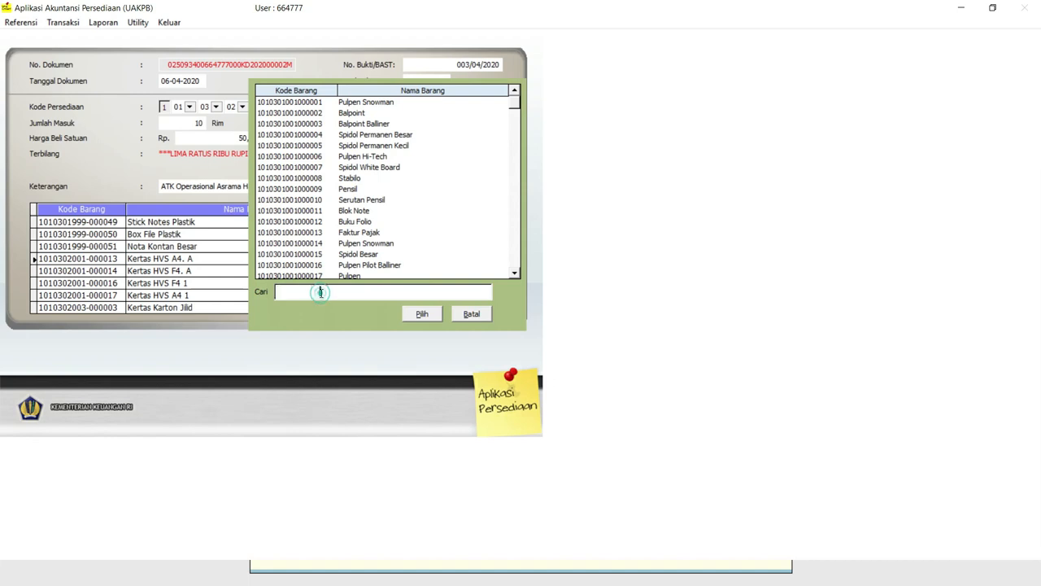
pyautogui.write('hvs')
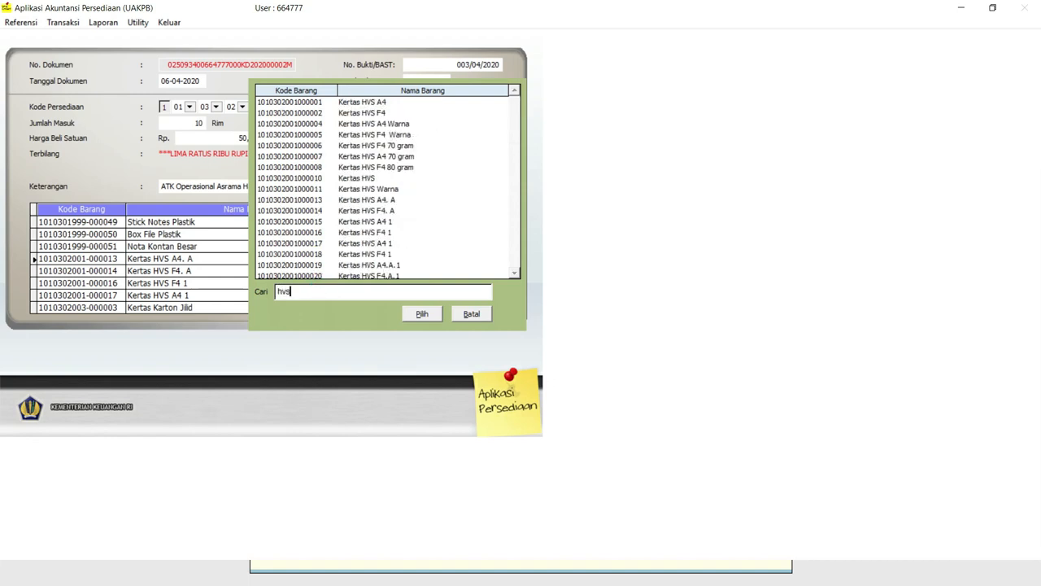
pyautogui.doubleClick(385, 265)
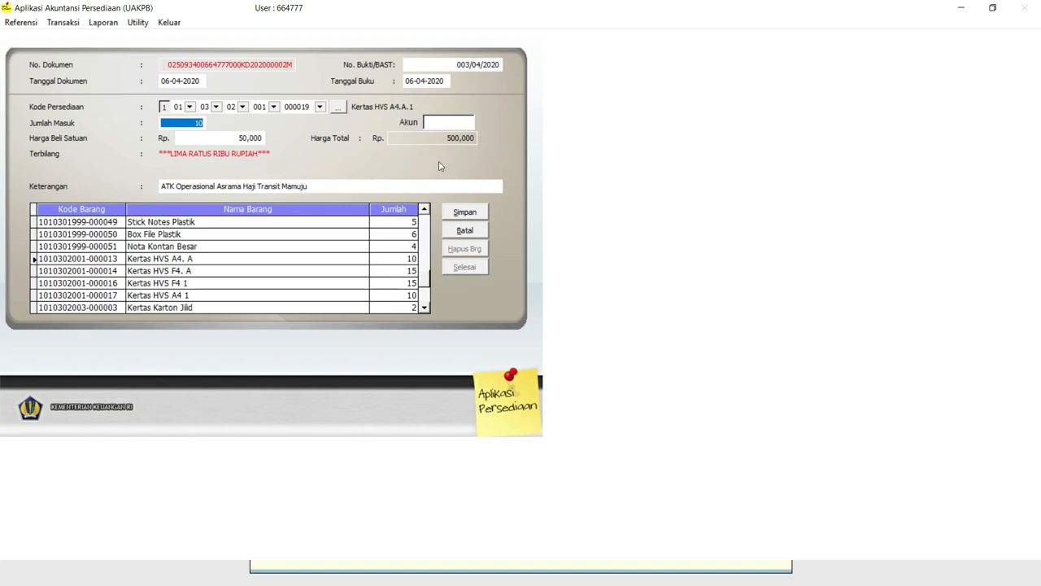
pyautogui.click(463, 213)
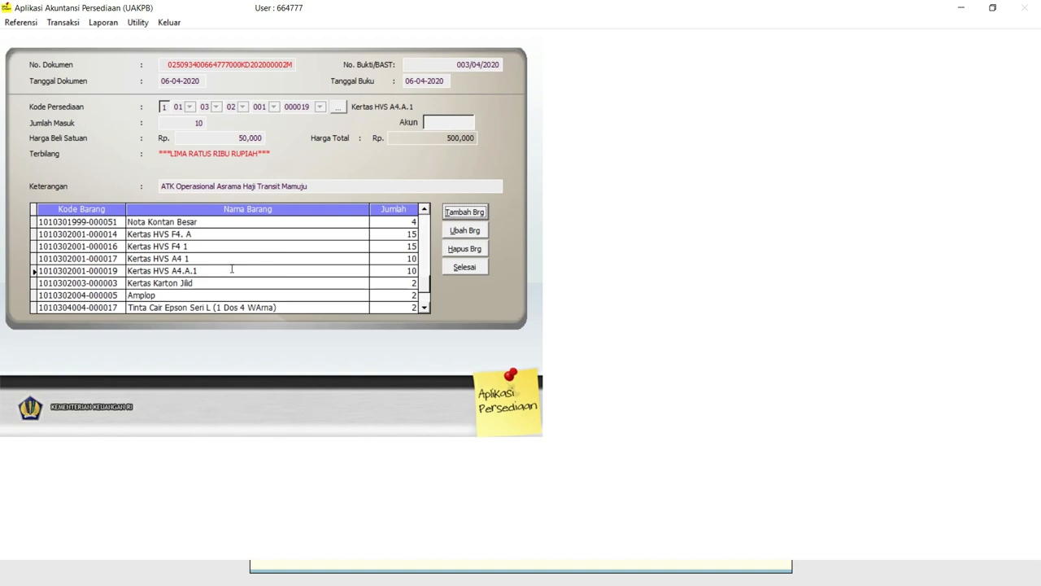
# Step: Change the Kertas HVS F4. A entry's item to Kertas HVS F4.A.1, save it and finish editing the purchase
pyautogui.click(200, 234)
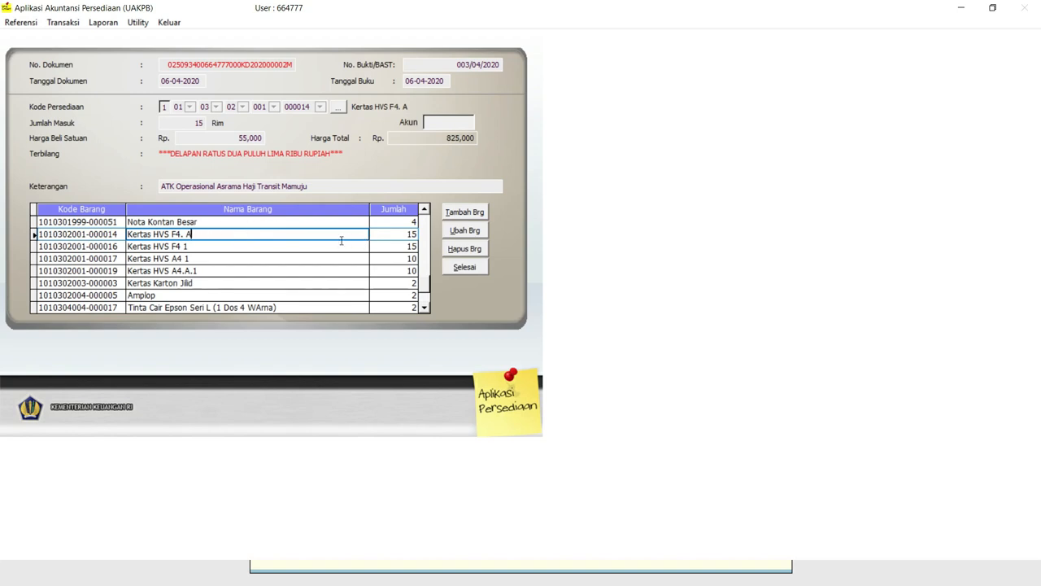
pyautogui.click(466, 234)
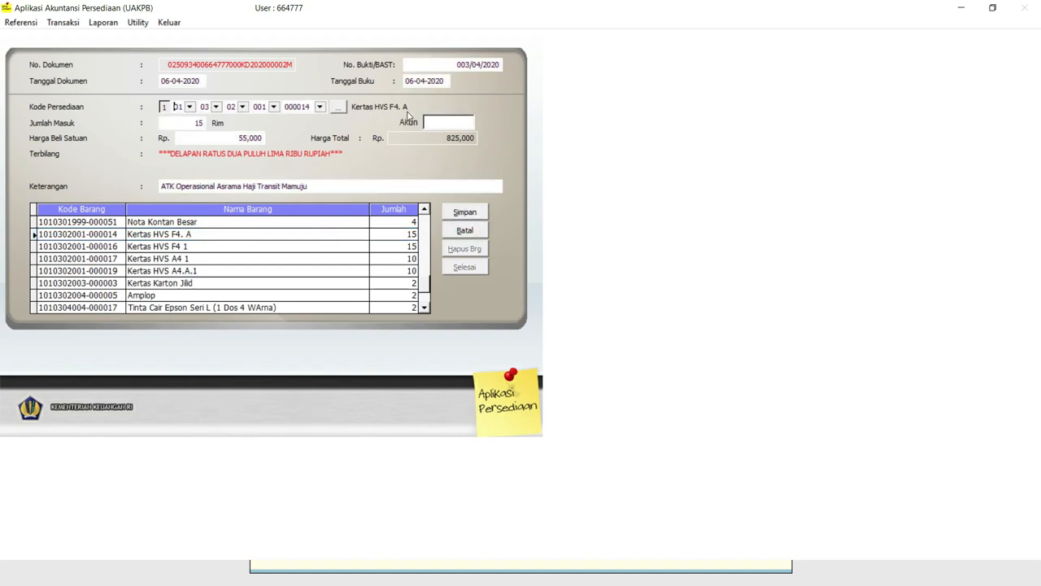
pyautogui.click(338, 107)
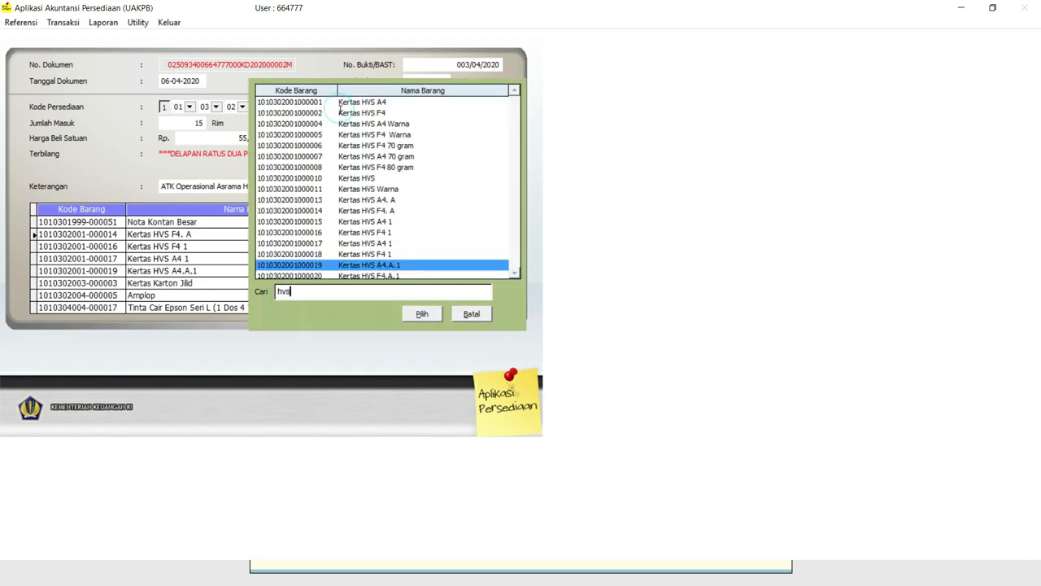
pyautogui.click(392, 276)
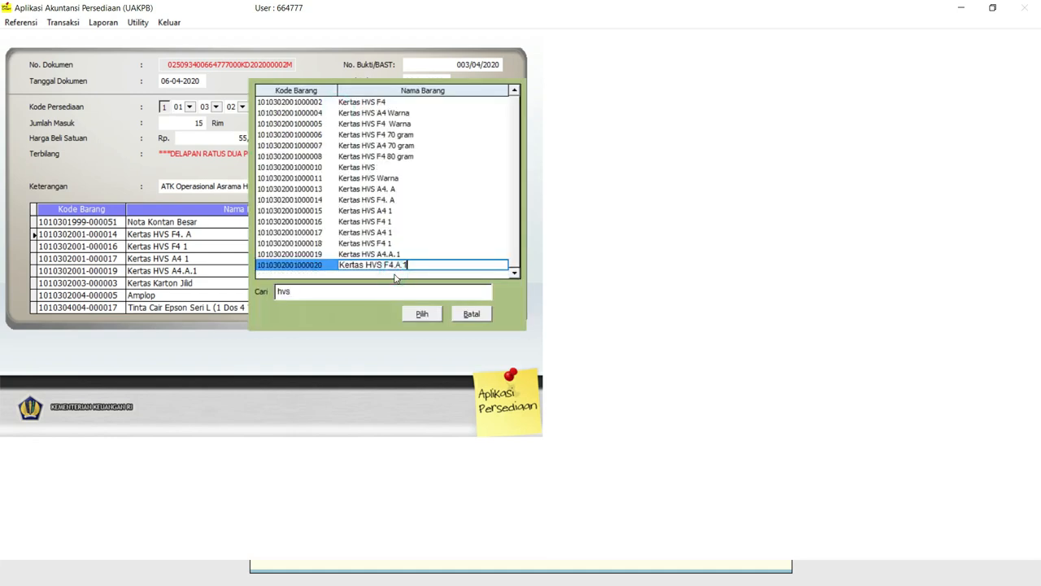
pyautogui.click(423, 315)
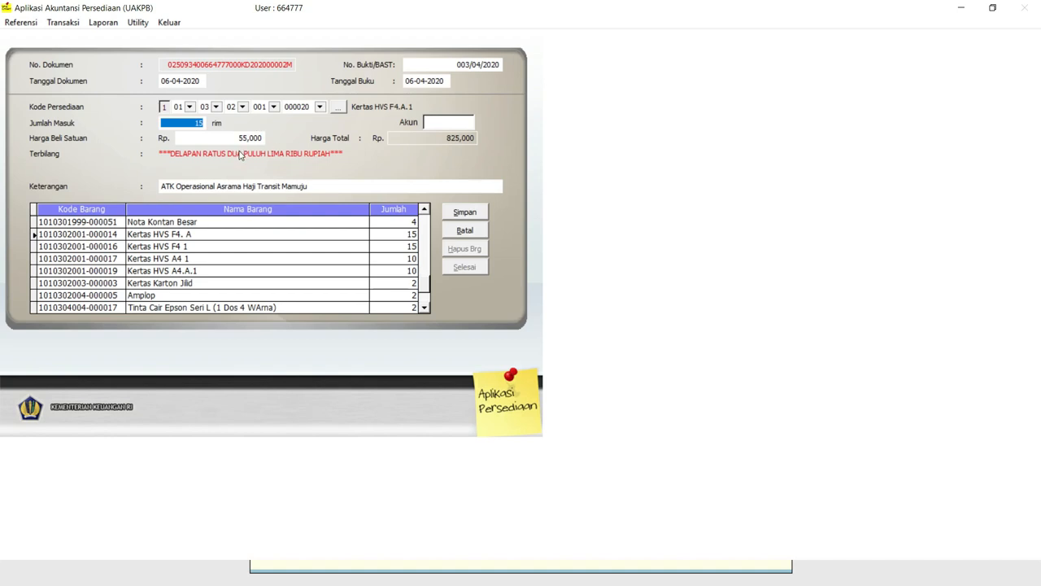
pyautogui.click(468, 216)
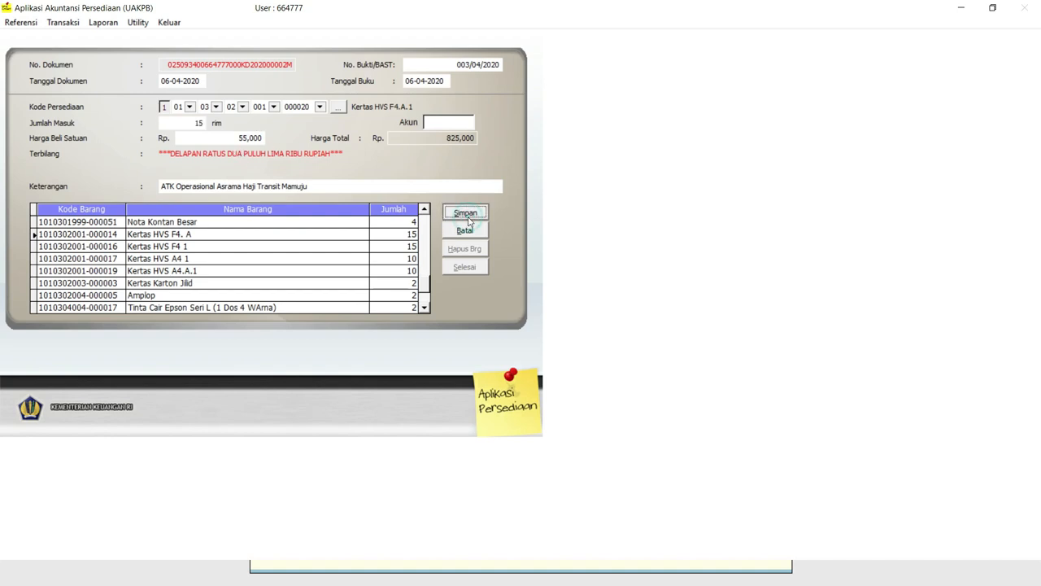
pyautogui.click(473, 270)
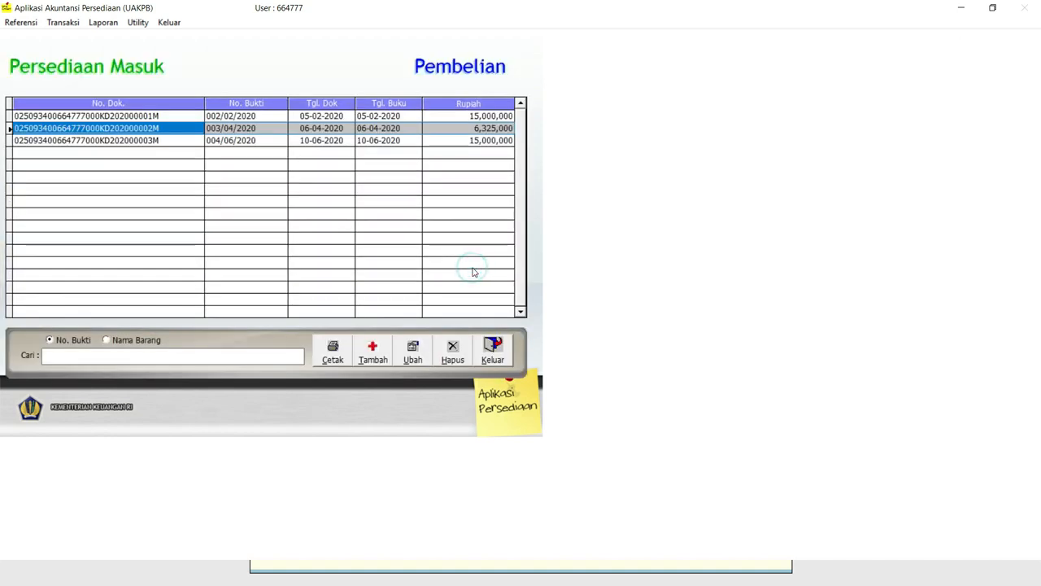
# Step: Leave the purchase list and send the April 2020 inventory transactions to SIMAK-BMN
pyautogui.click(501, 356)
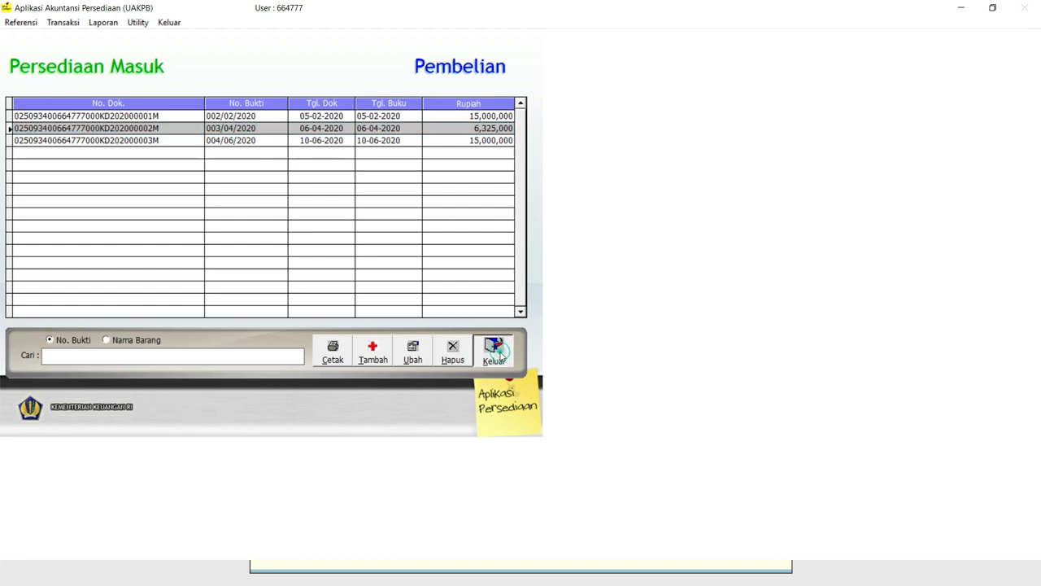
pyautogui.click(138, 25)
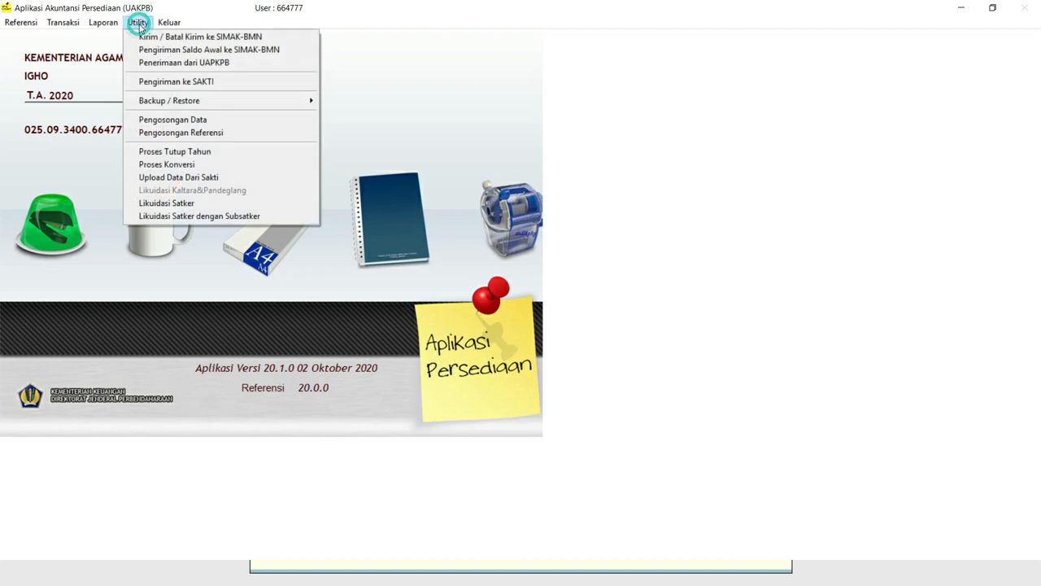
pyautogui.click(175, 37)
pyautogui.click(187, 120)
pyautogui.click(201, 168)
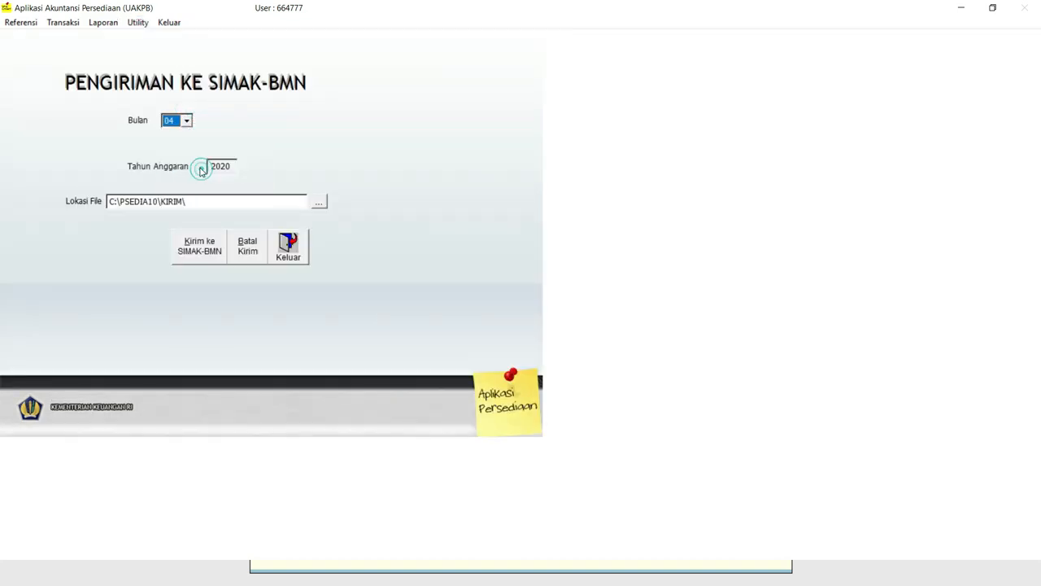
pyautogui.click(203, 257)
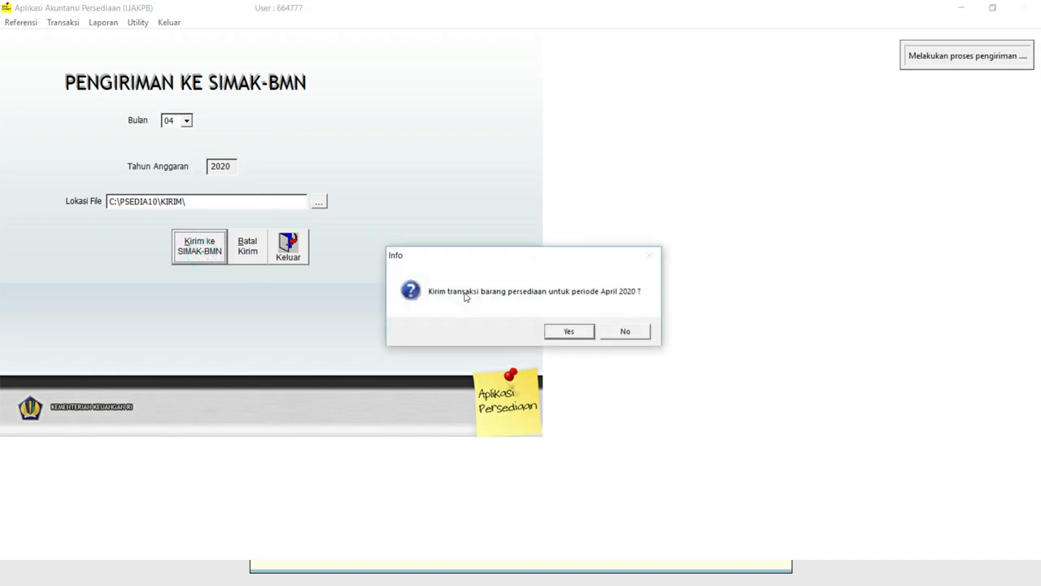
pyautogui.click(580, 332)
pyautogui.click(602, 335)
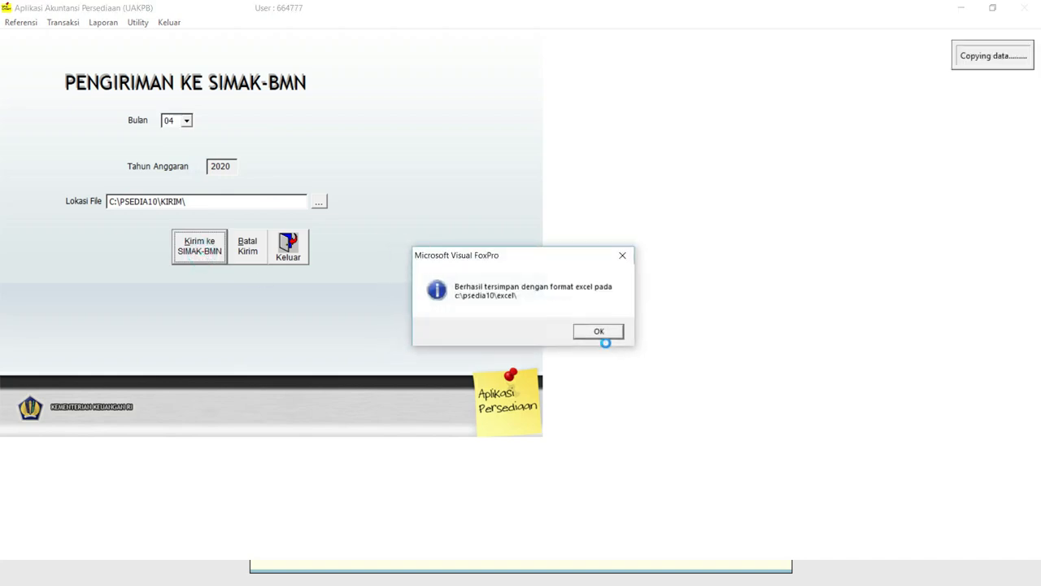
pyautogui.click(604, 339)
# Step: View the inventory journal for April 2020, close it and leave the SIMAK-BMN sending form
pyautogui.click(152, 249)
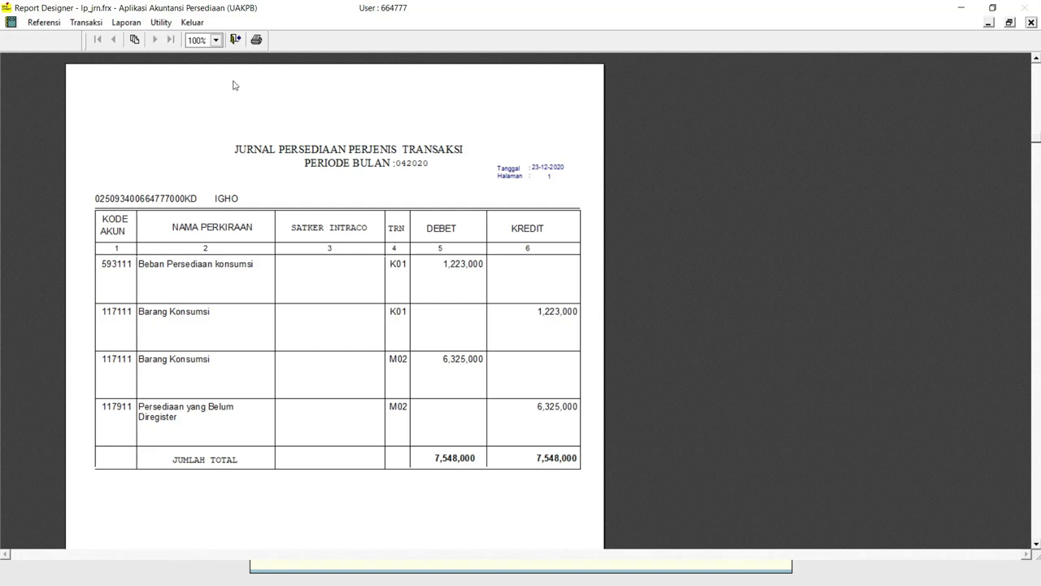
pyautogui.click(239, 44)
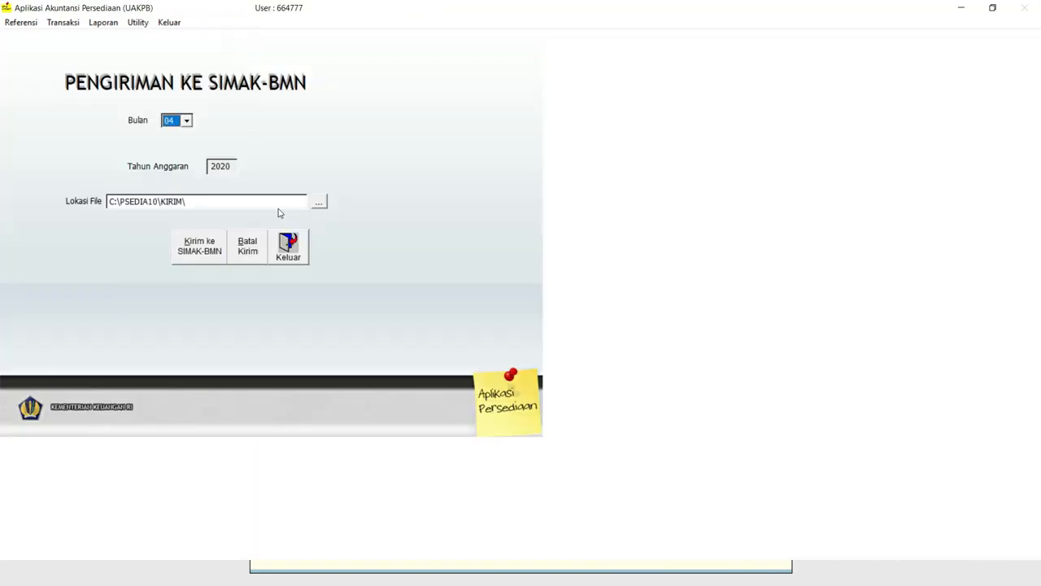
pyautogui.click(296, 264)
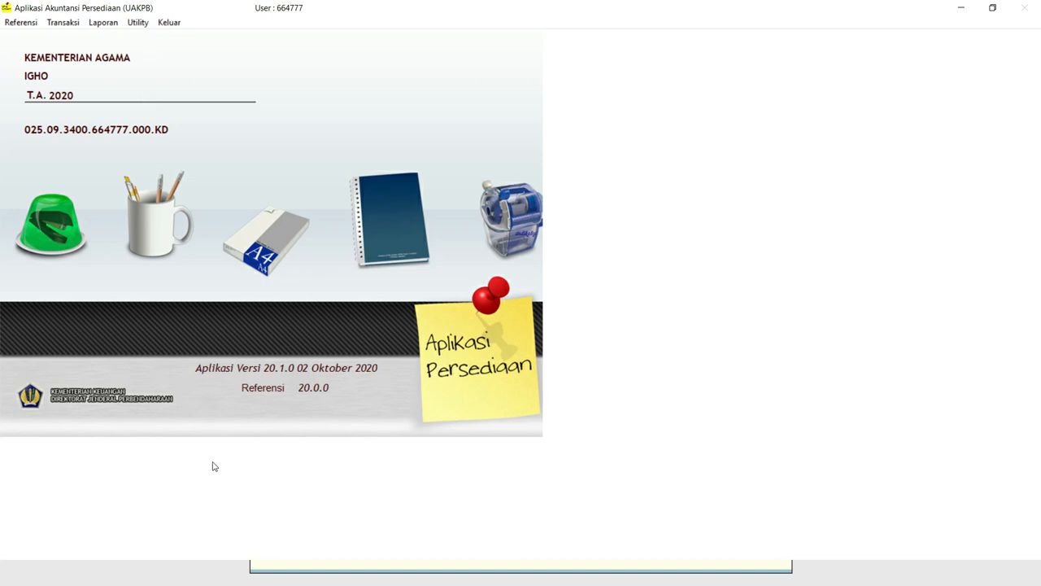
# Step: Switch to the File Explorer window and delete all files in the C:\BMNKPB13\krm folder
pyautogui.press('super')
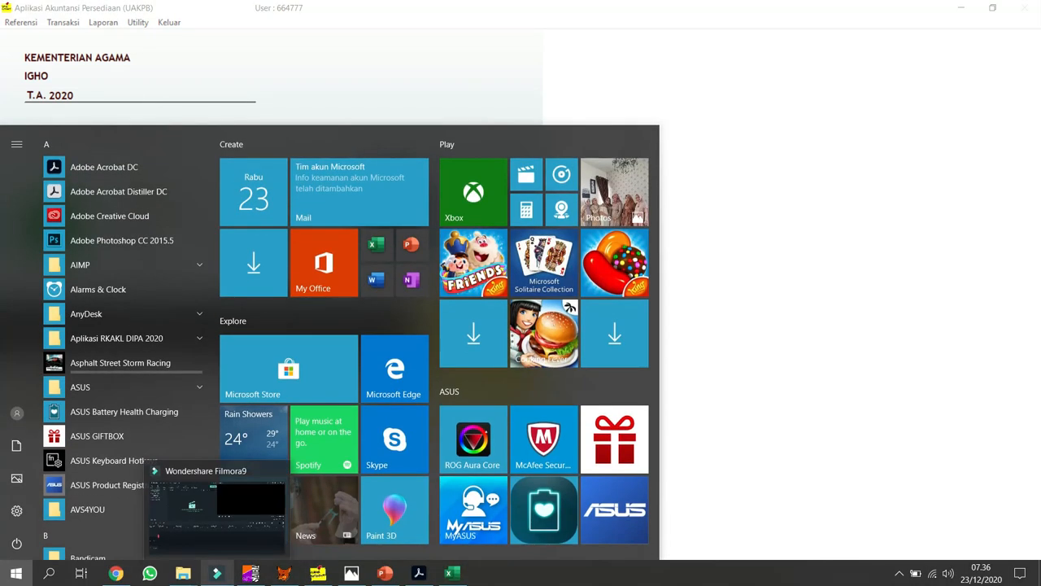
pyautogui.moveTo(183, 573)
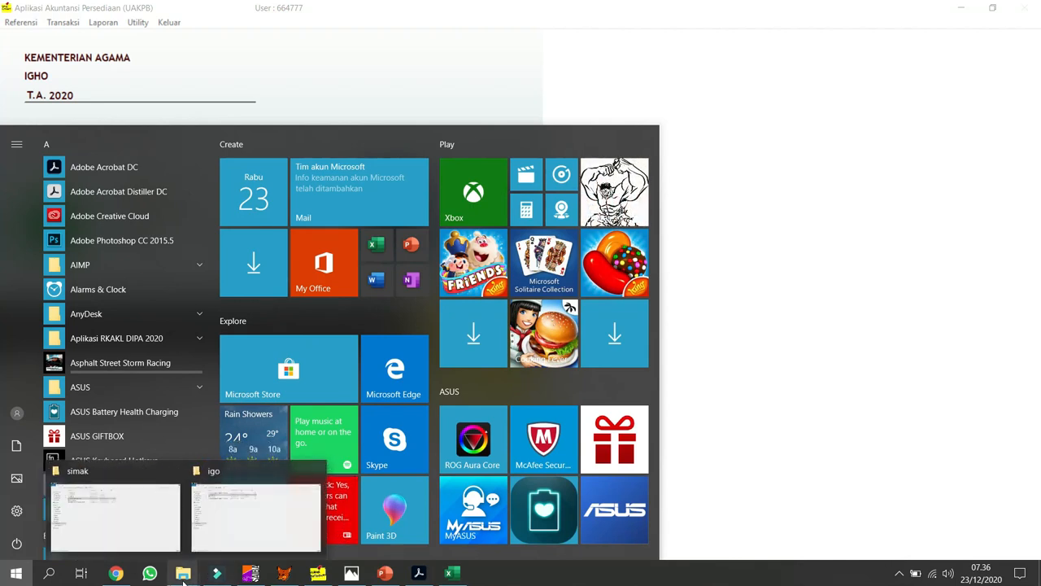
pyautogui.click(265, 535)
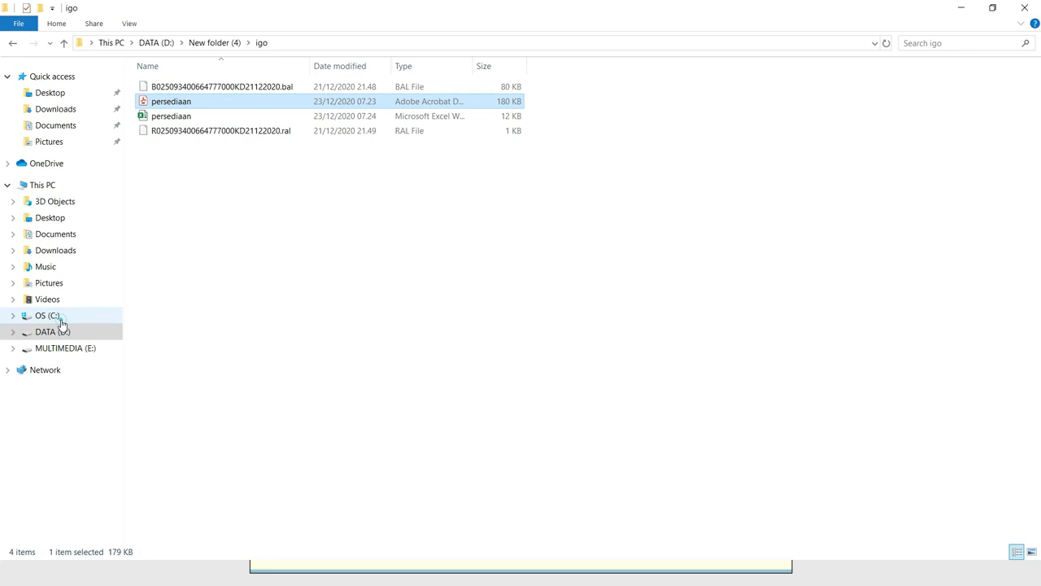
pyautogui.click(60, 319)
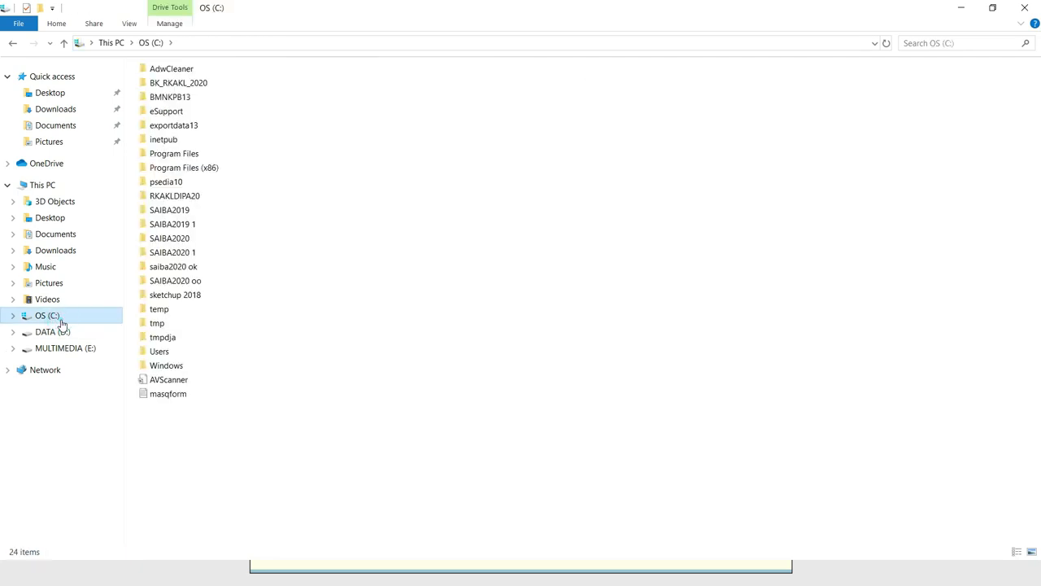
pyautogui.doubleClick(186, 98)
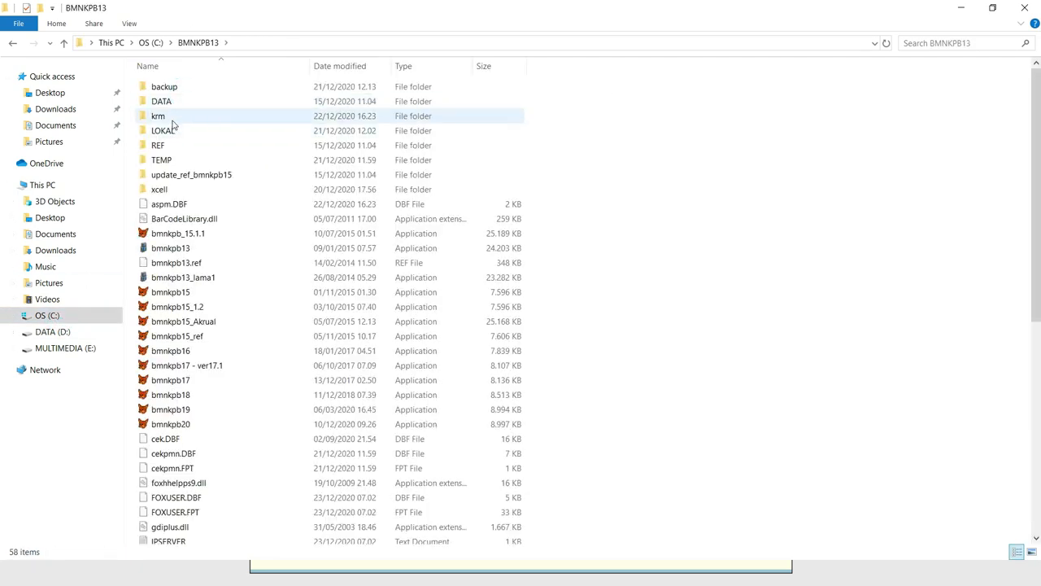
pyautogui.doubleClick(172, 120)
pyautogui.click(174, 102)
pyautogui.hotkey('ctrl', 'a')
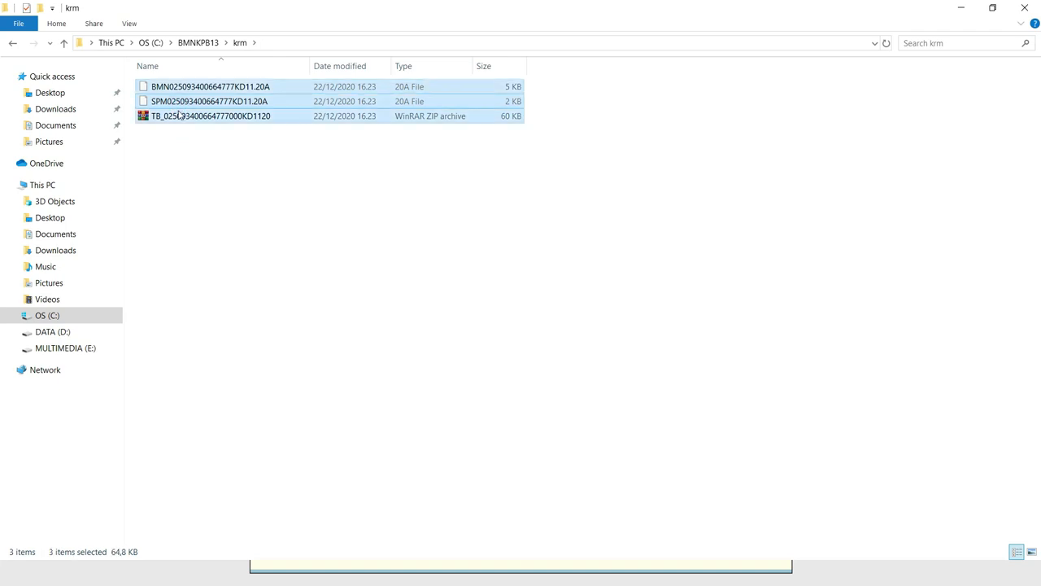
pyautogui.press('Delete')
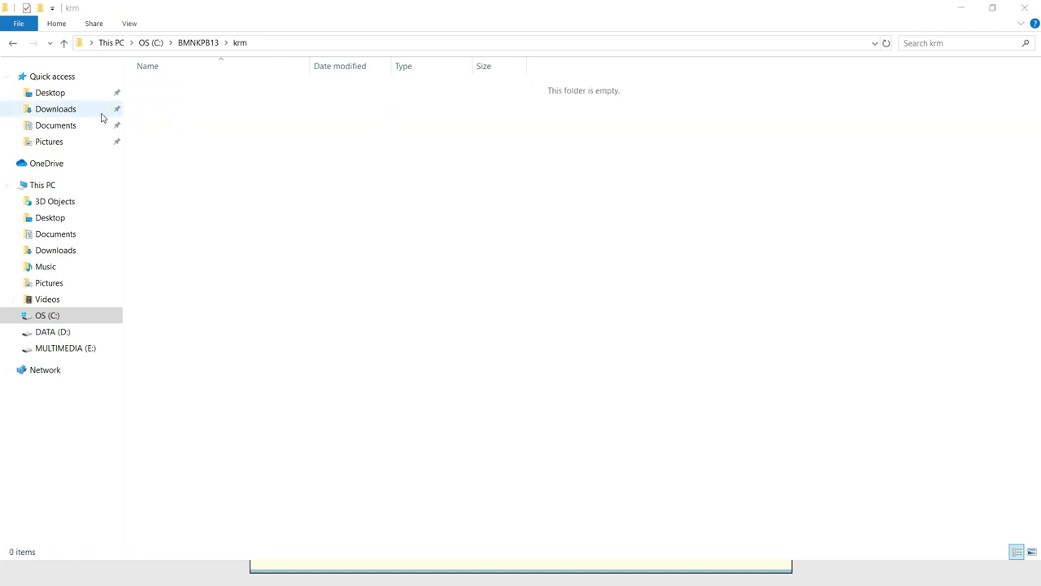
# Step: Delete all files in the C:\psedia10\kirim folder
pyautogui.click(12, 42)
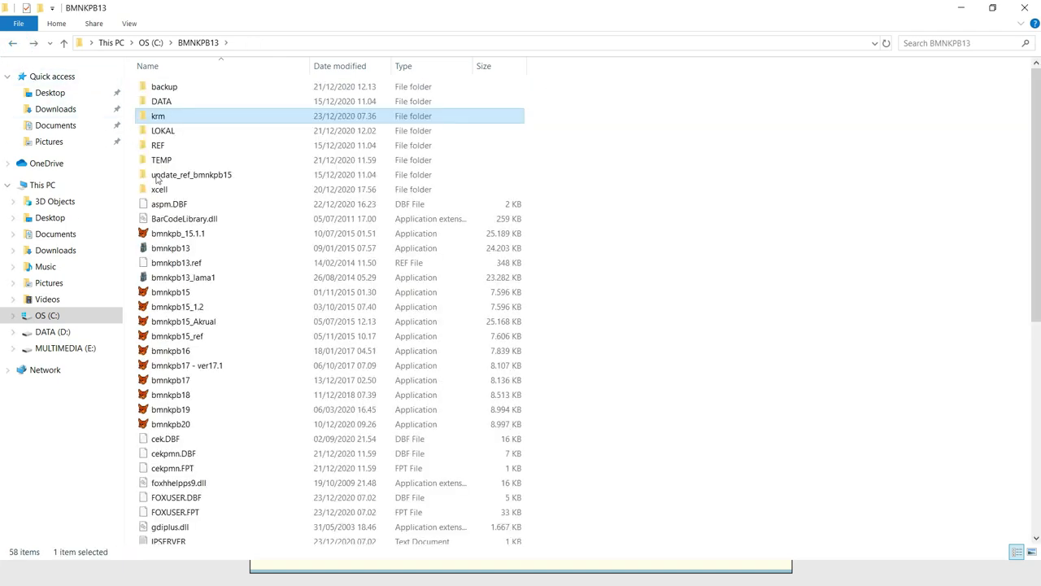
pyautogui.click(13, 44)
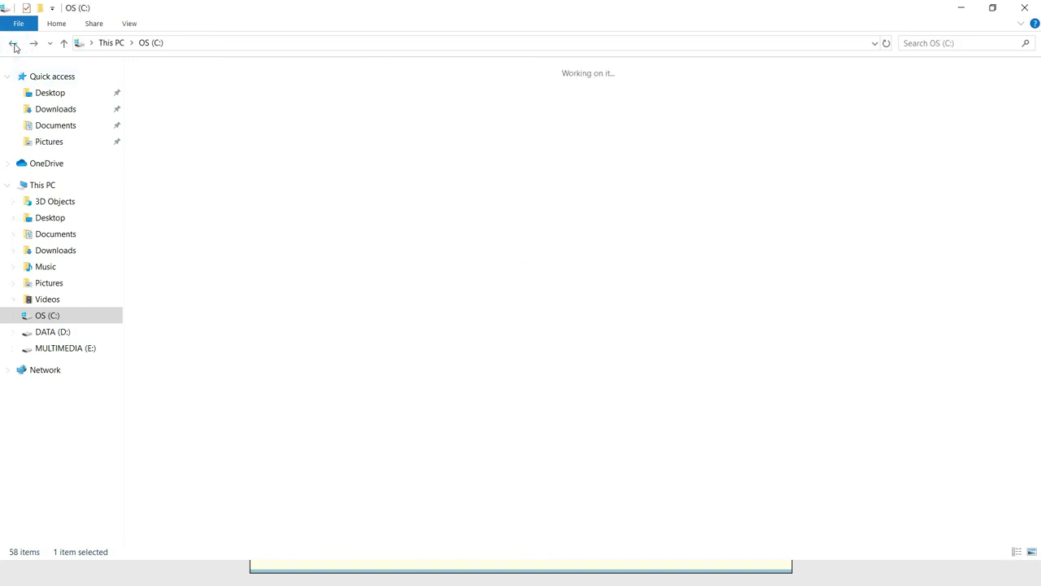
pyautogui.doubleClick(182, 184)
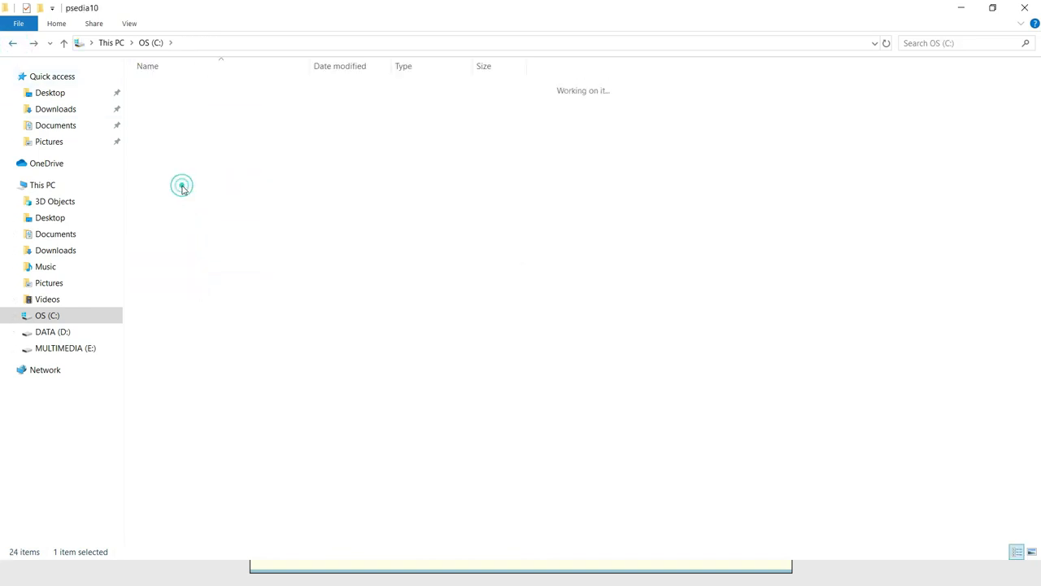
pyautogui.doubleClick(181, 117)
pyautogui.click(248, 163)
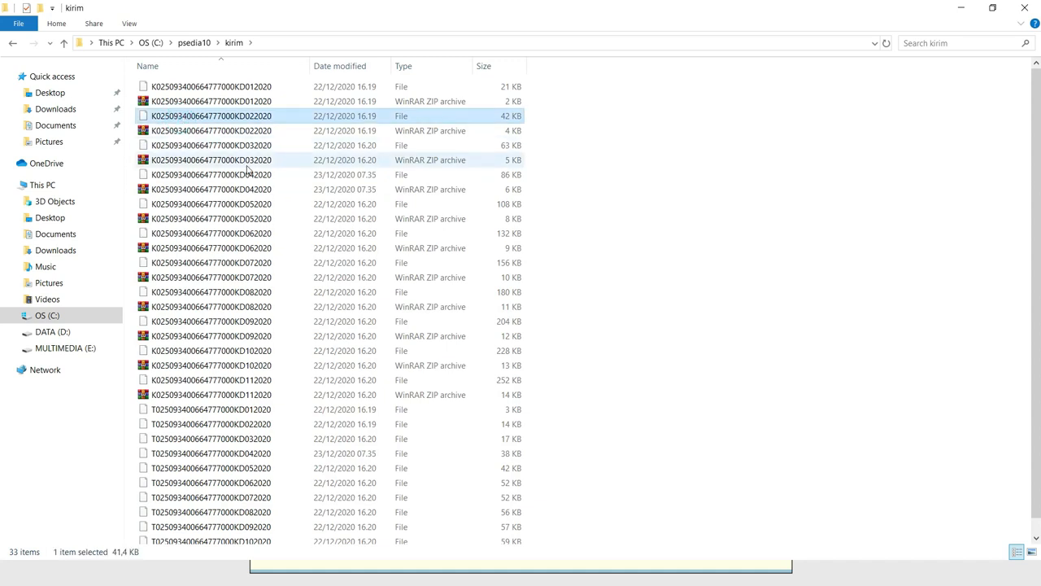
pyautogui.hotkey('ctrl', 'a')
pyautogui.press('Delete')
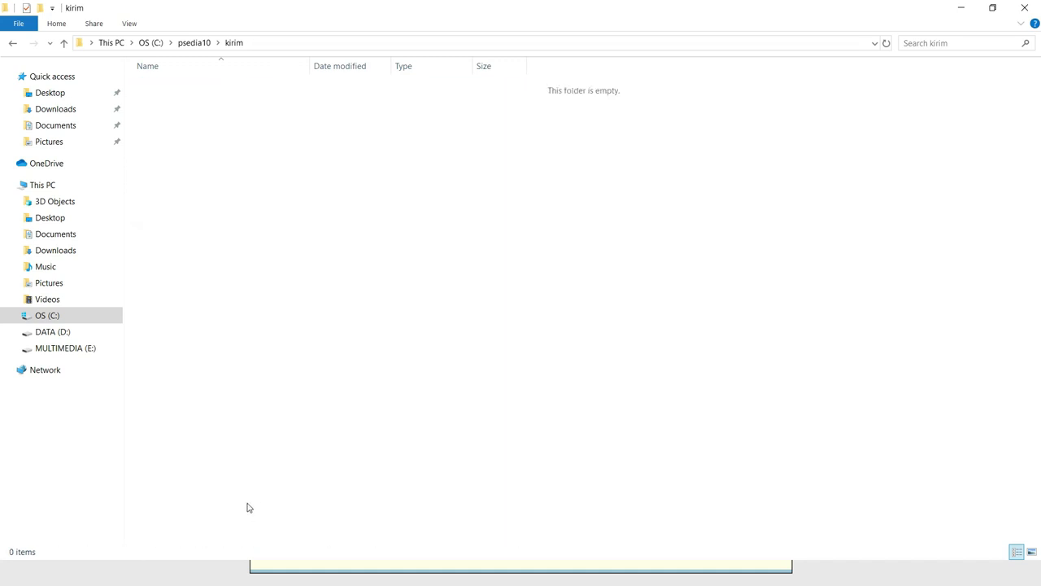
# Step: Switch back to Aplikasi Persediaan, send the January 2020 inventory transactions to SIMAK-BMN and view that month's journal
pyautogui.press('super')
pyautogui.click(318, 572)
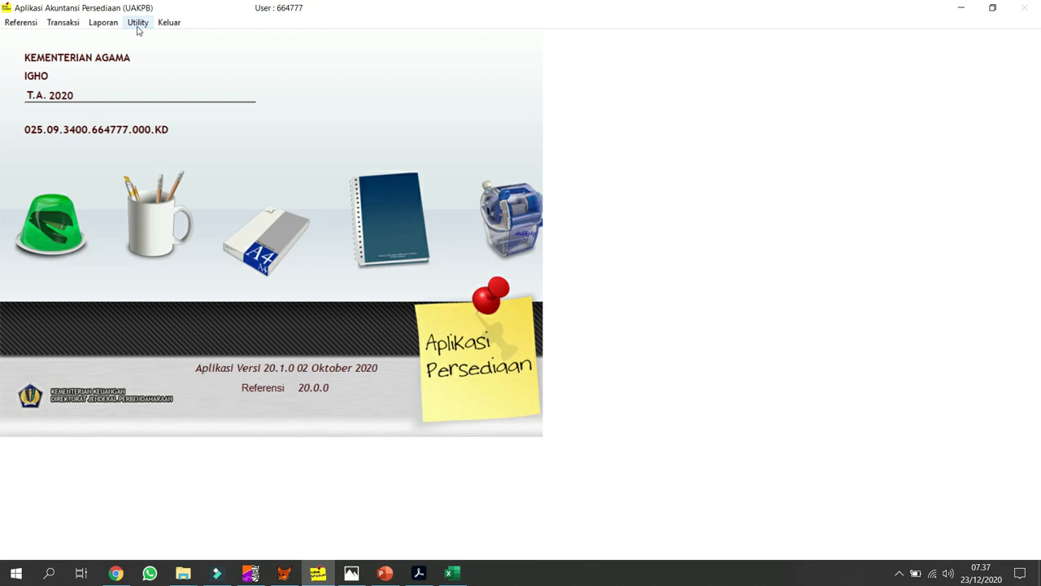
pyautogui.click(139, 26)
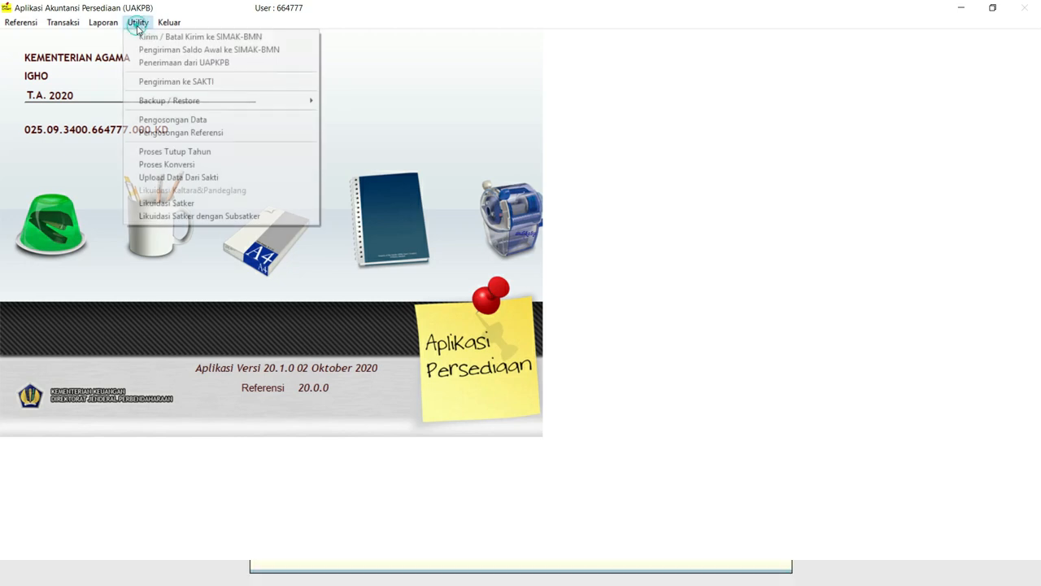
pyautogui.click(174, 41)
pyautogui.click(185, 119)
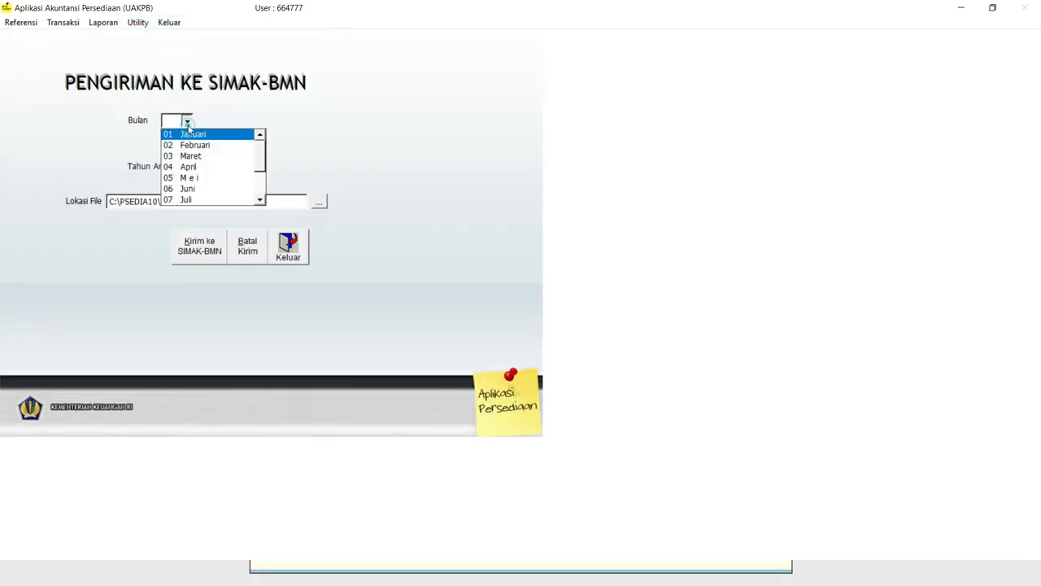
pyautogui.click(189, 135)
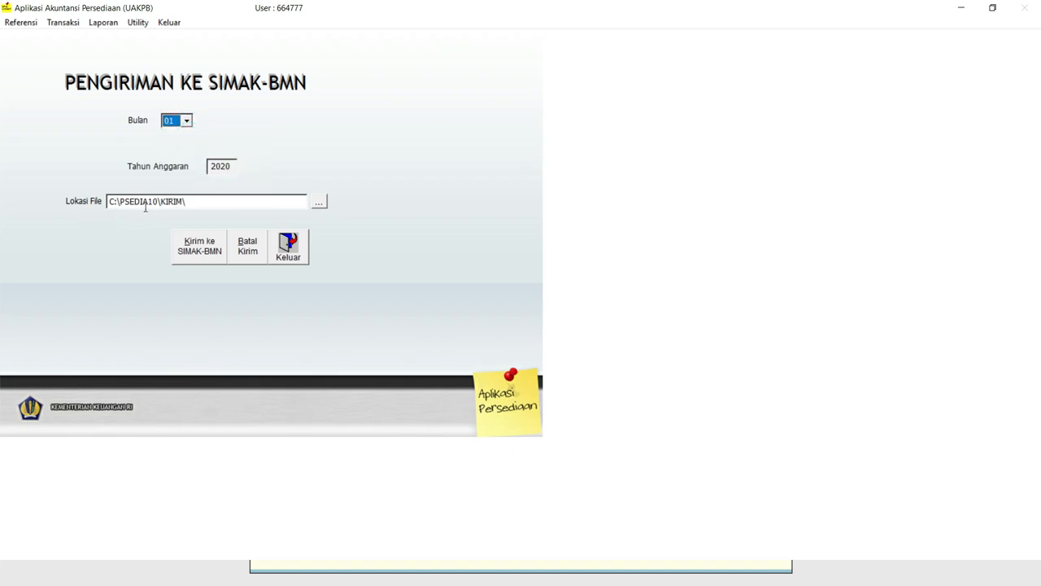
pyautogui.click(219, 257)
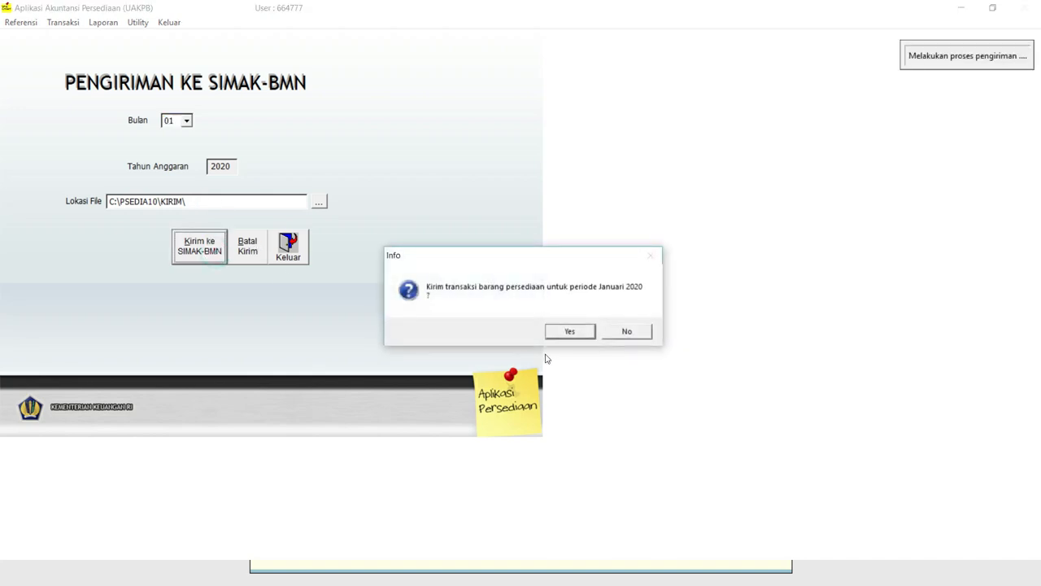
pyautogui.click(561, 333)
pyautogui.press('Return')
pyautogui.press('Return')
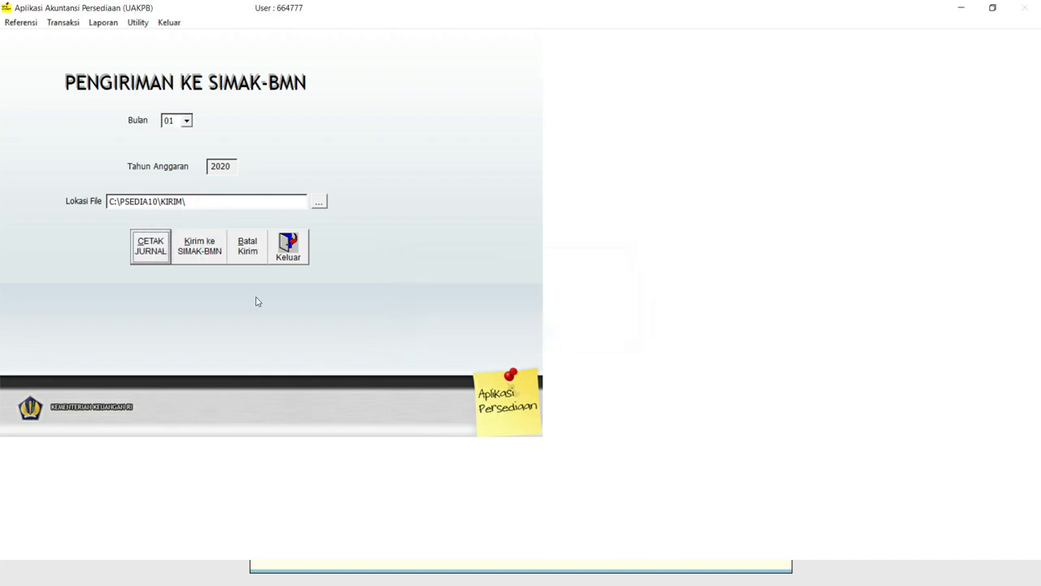
pyautogui.click(158, 256)
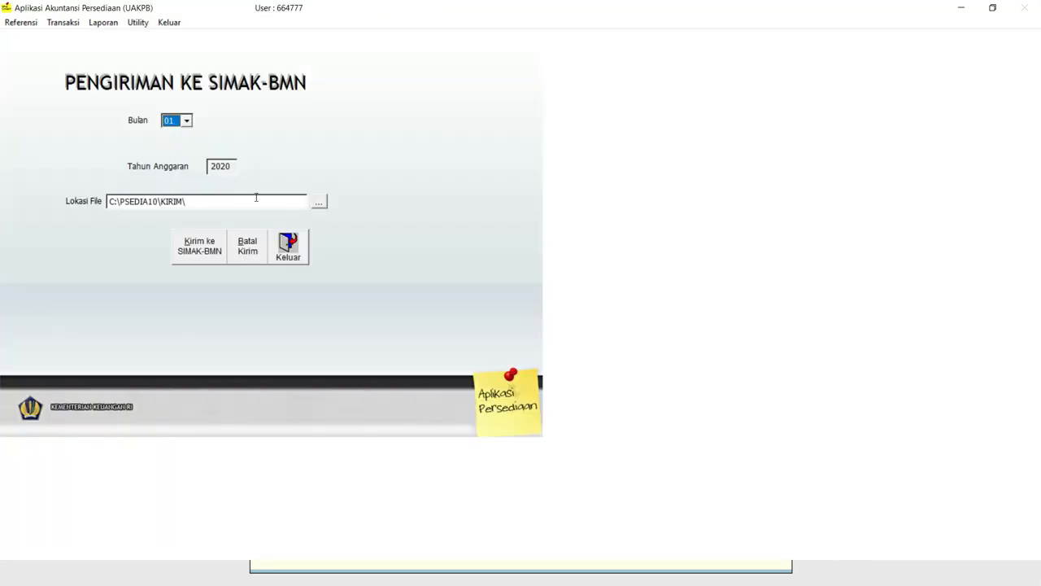
# Step: Send the February 2020 inventory transactions to SIMAK-BMN, then view and close that month's journal
pyautogui.click(186, 119)
pyautogui.click(187, 144)
pyautogui.click(208, 257)
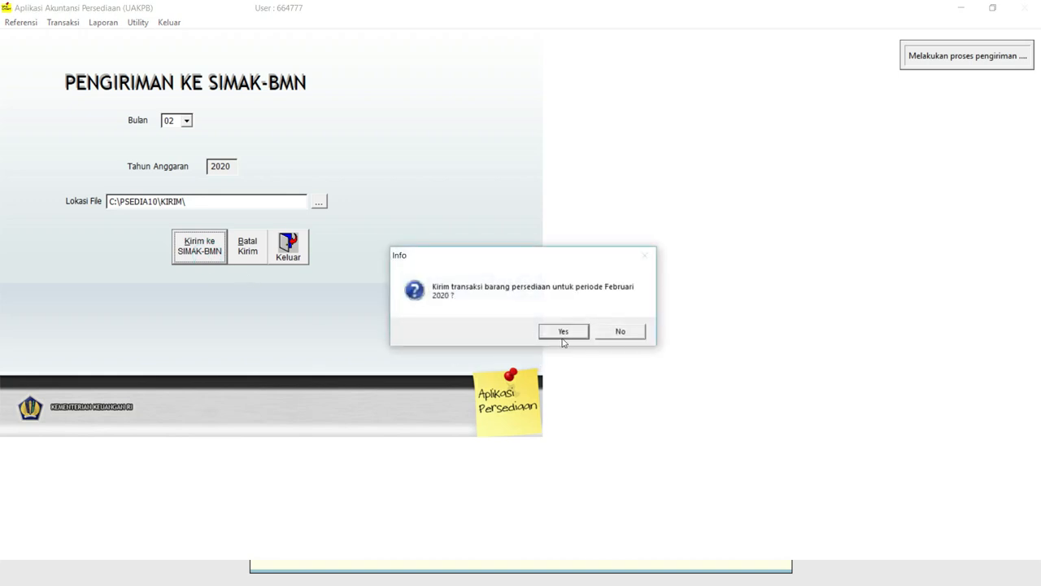
pyautogui.click(563, 331)
pyautogui.press('Return')
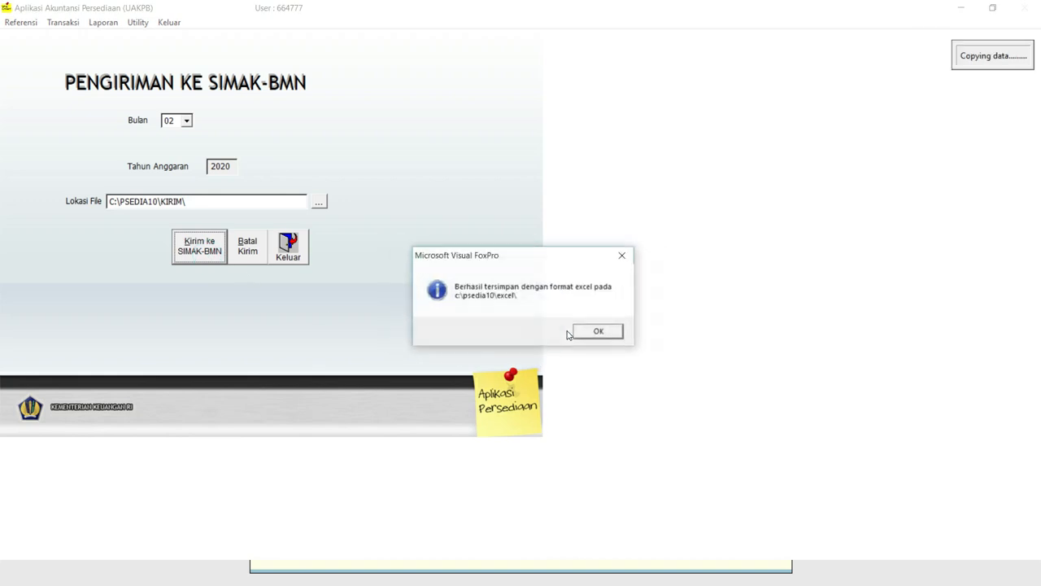
pyautogui.press('Return')
pyautogui.click(163, 246)
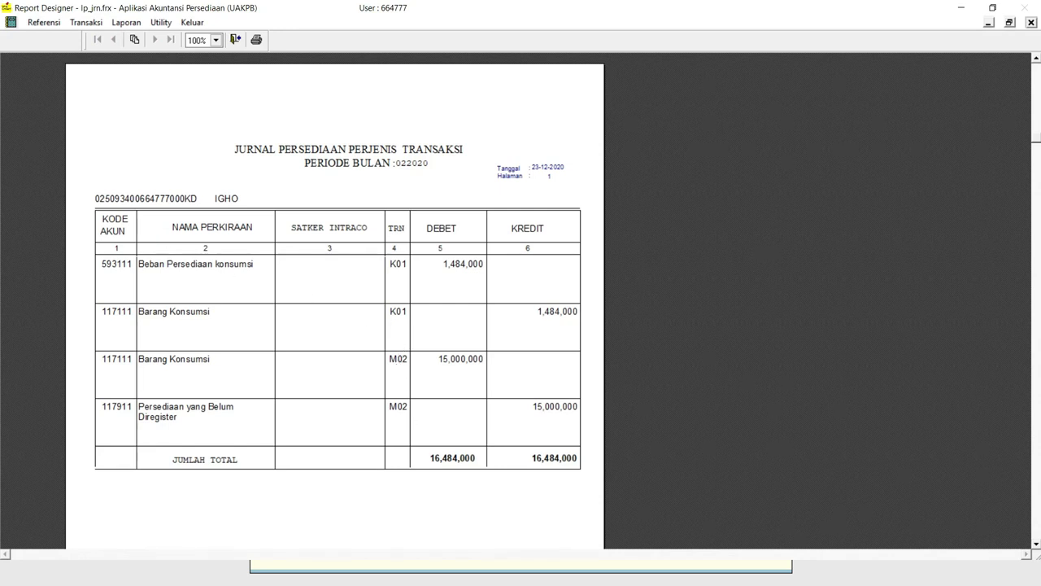
pyautogui.press('Escape')
# Step: Send the March 2020 inventory transactions to SIMAK-BMN, then view and close that month's journal
pyautogui.click(186, 120)
pyautogui.click(187, 145)
pyautogui.click(207, 257)
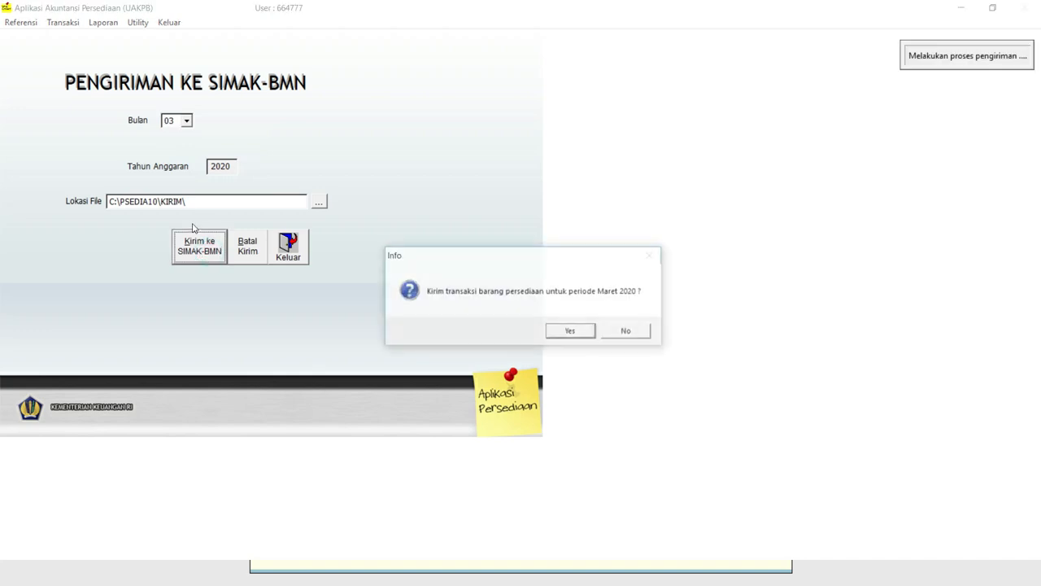
pyautogui.click(559, 333)
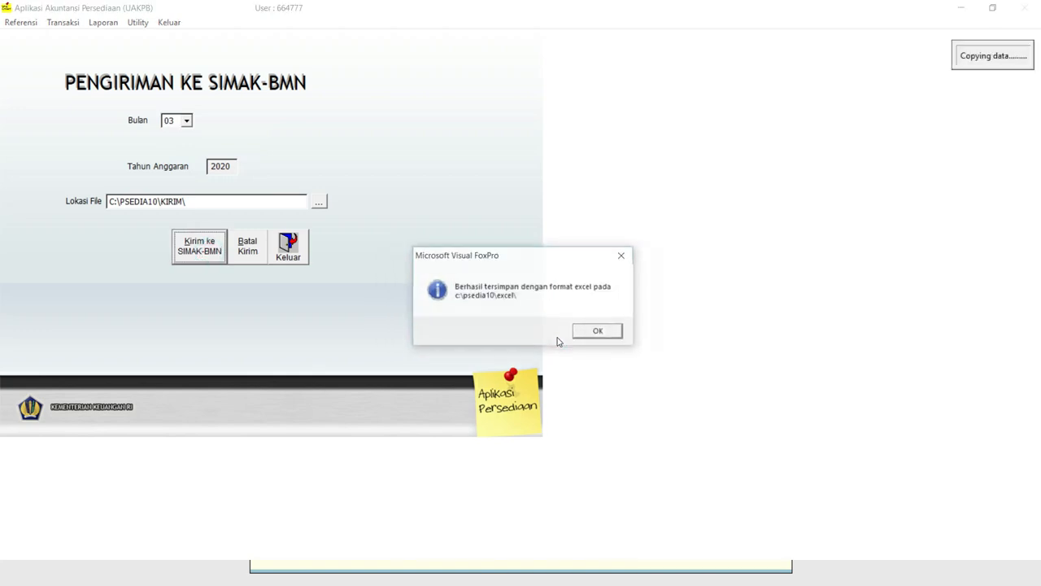
pyautogui.press('Return')
pyautogui.click(153, 250)
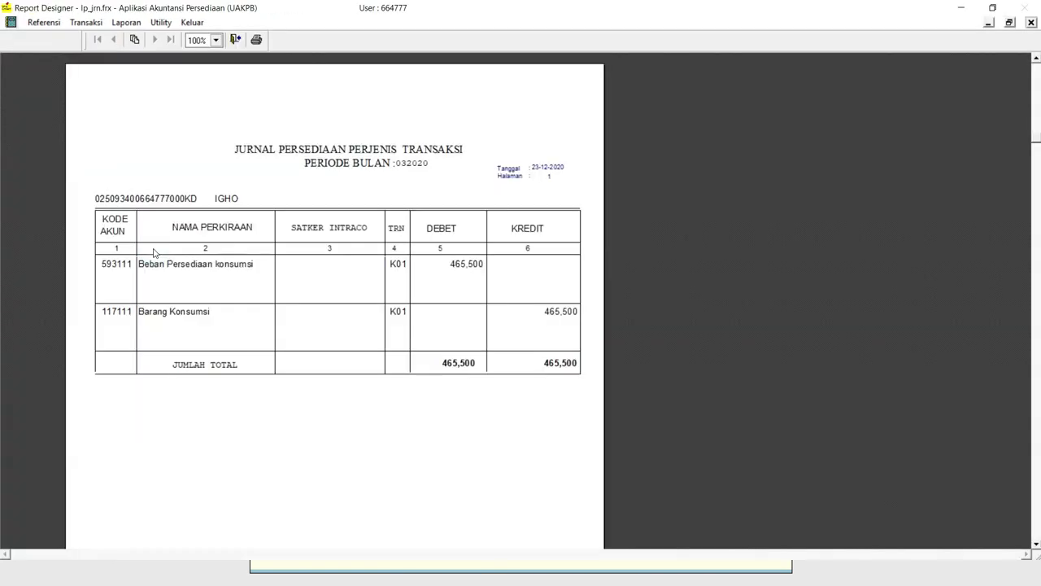
pyautogui.press('Escape')
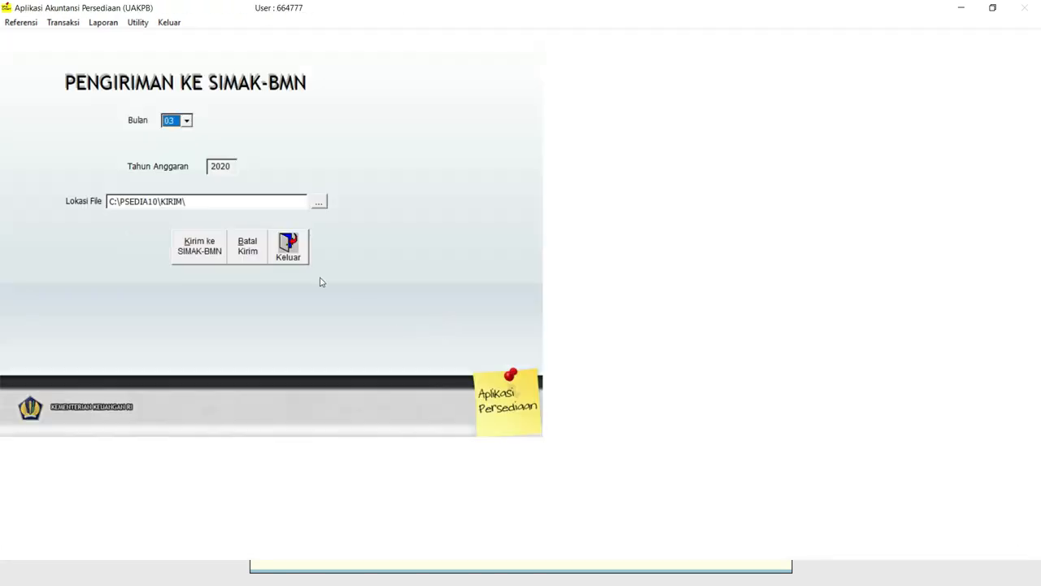
# Step: Send the April 2020 inventory transactions to SIMAK-BMN, then view and close that month's journal
pyautogui.click(187, 121)
pyautogui.click(184, 145)
pyautogui.click(211, 248)
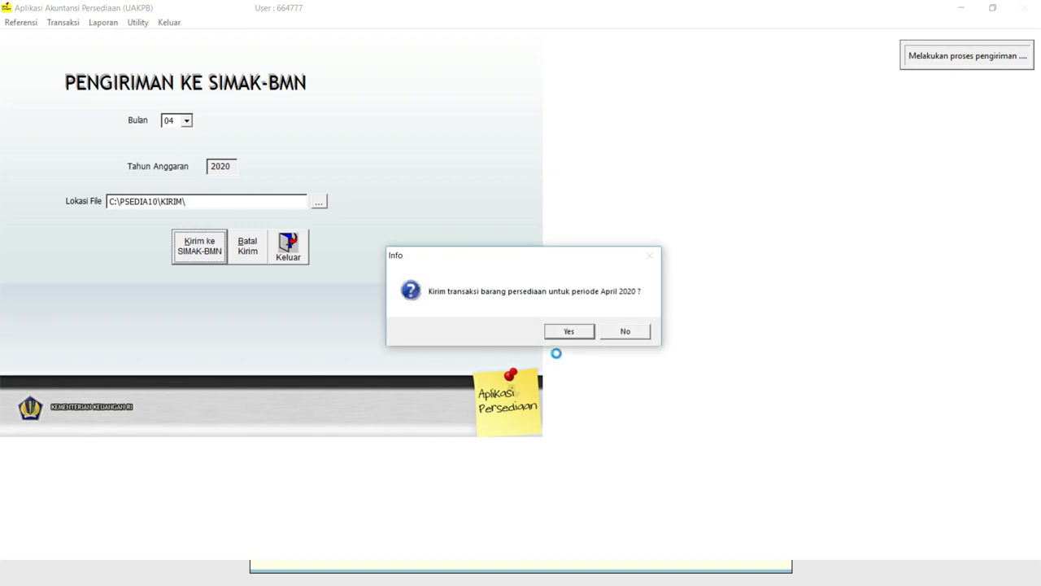
pyautogui.click(570, 332)
pyautogui.press('Return')
pyautogui.press('Return')
pyautogui.click(154, 245)
pyautogui.press('Escape')
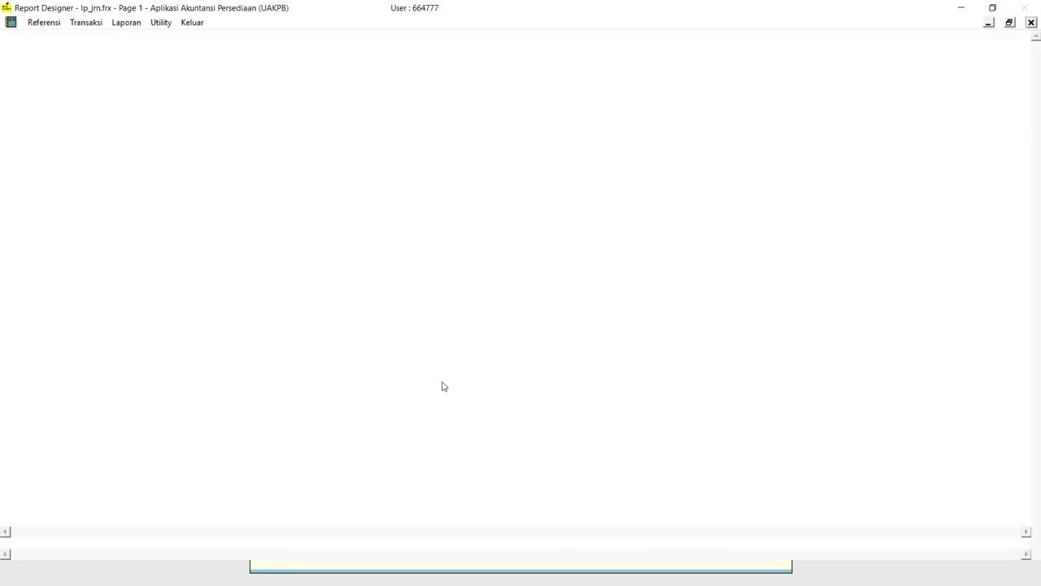
# Step: Send the May 2020 inventory transactions to SIMAK-BMN, then view and close that month's journal
pyautogui.click(187, 122)
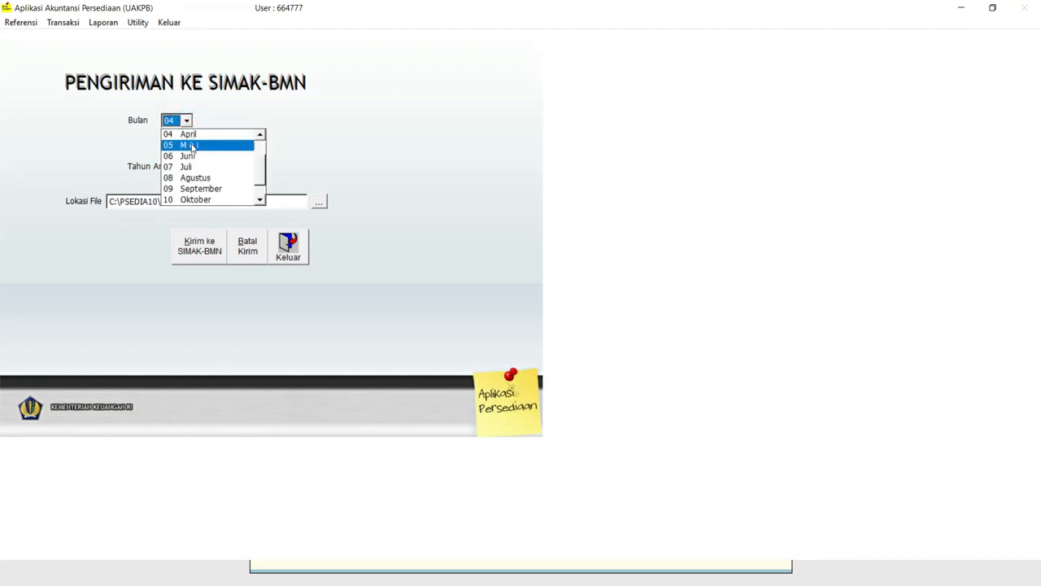
pyautogui.click(191, 146)
pyautogui.click(205, 239)
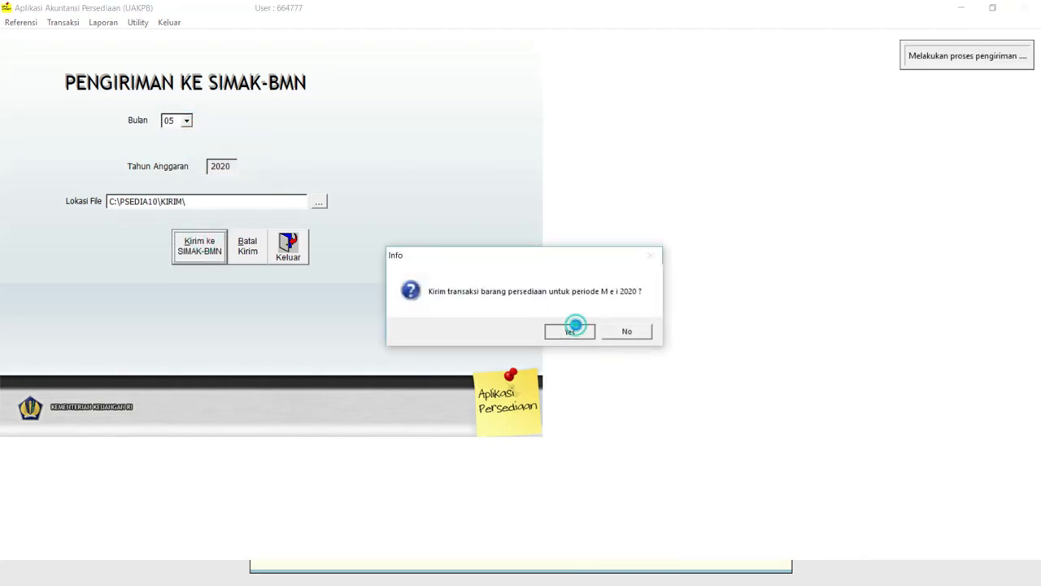
pyautogui.click(574, 332)
pyautogui.press('Return')
pyautogui.press('Return')
pyautogui.click(163, 238)
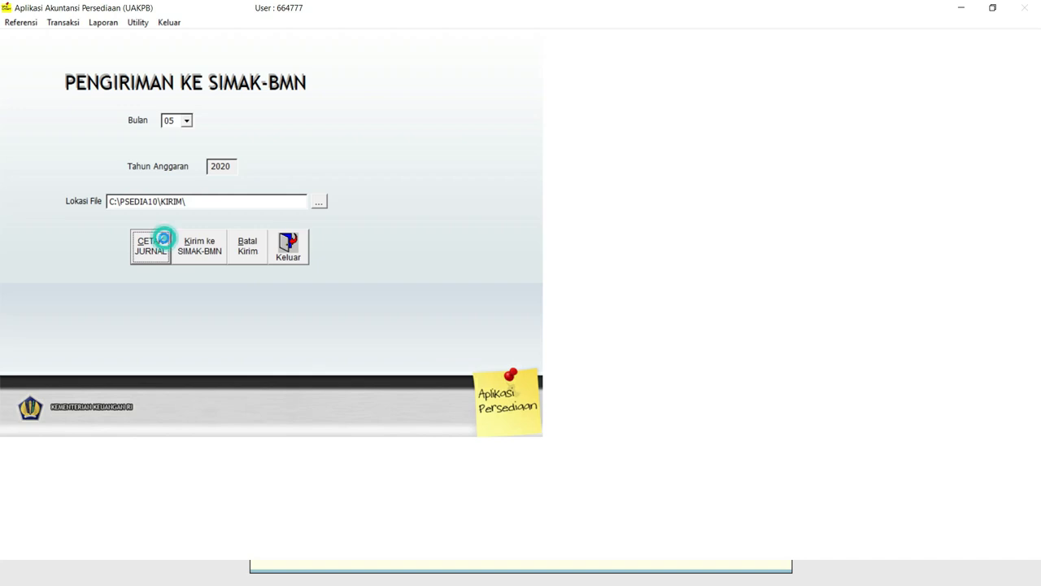
pyautogui.press('Escape')
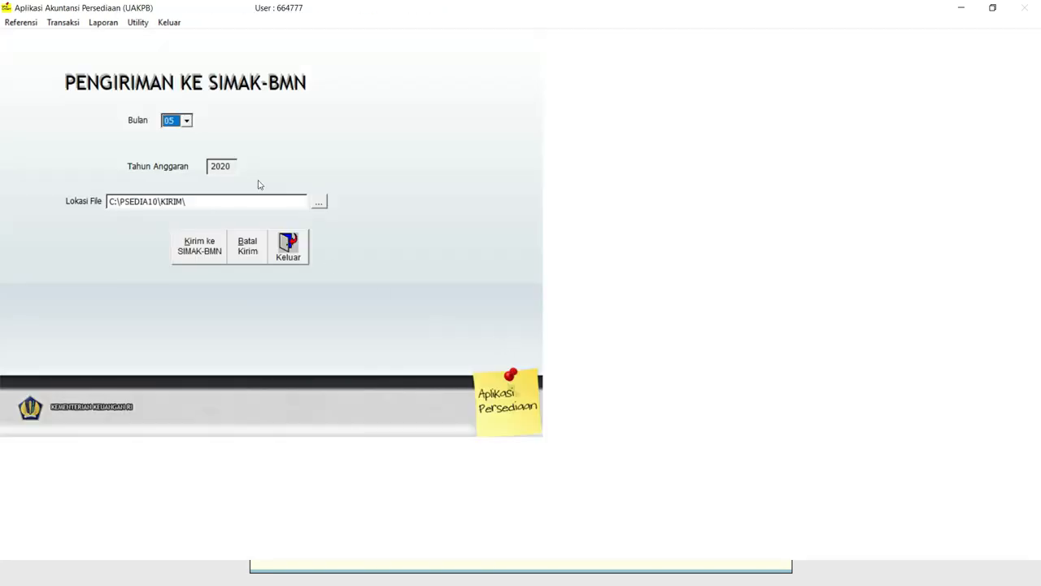
# Step: Send the June 2020 inventory transactions to SIMAK-BMN, then view and close that month's journal
pyautogui.click(187, 121)
pyautogui.click(191, 147)
pyautogui.click(211, 244)
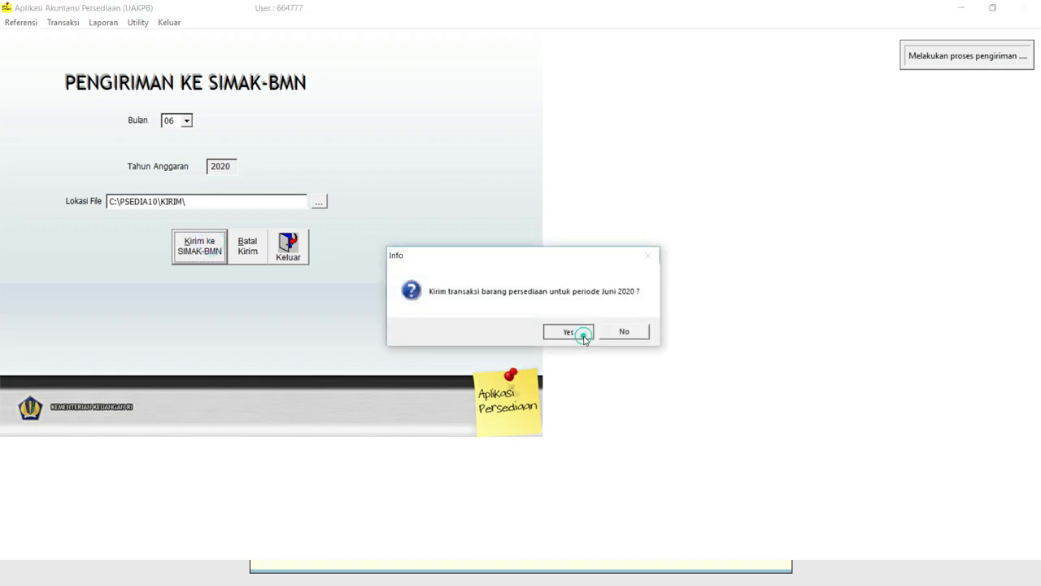
pyautogui.click(584, 336)
pyautogui.press('Return')
pyautogui.click(583, 332)
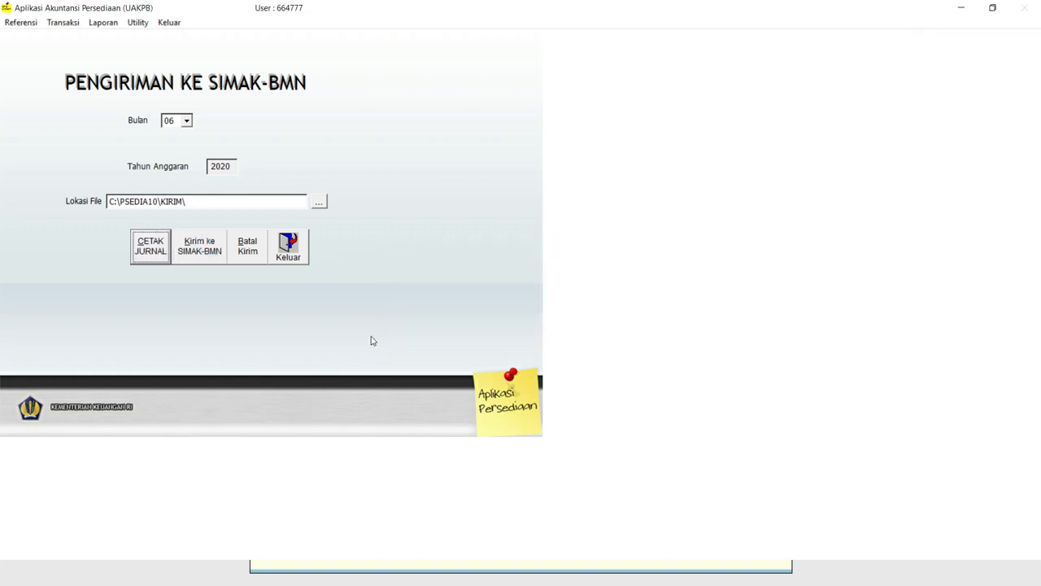
pyautogui.click(158, 258)
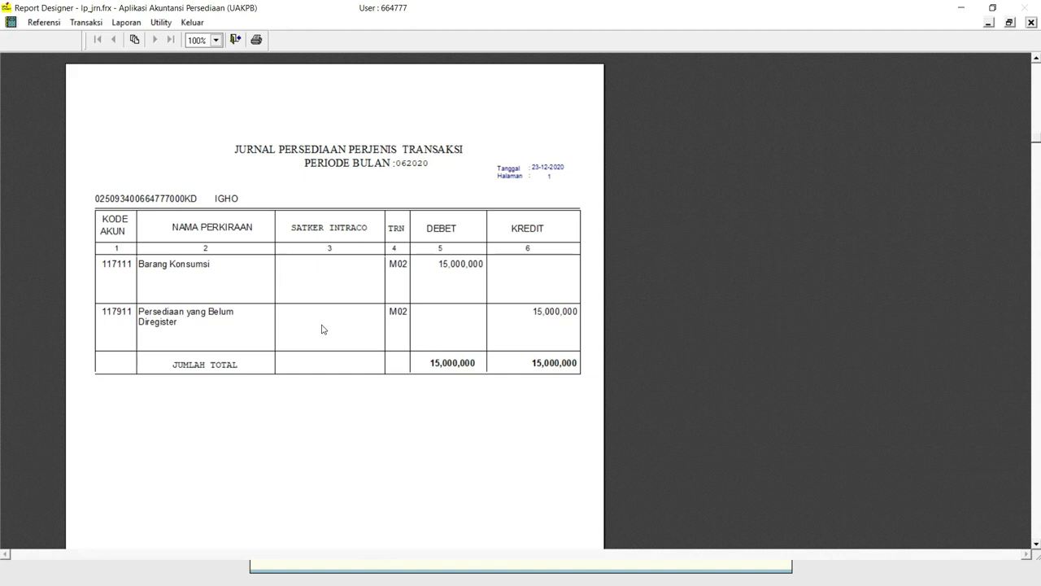
pyautogui.press('Escape')
# Step: Send the July 2020 inventory transactions to SIMAK-BMN, then view and close that month's journal
pyautogui.click(187, 121)
pyautogui.click(182, 144)
pyautogui.click(199, 246)
pyautogui.click(571, 335)
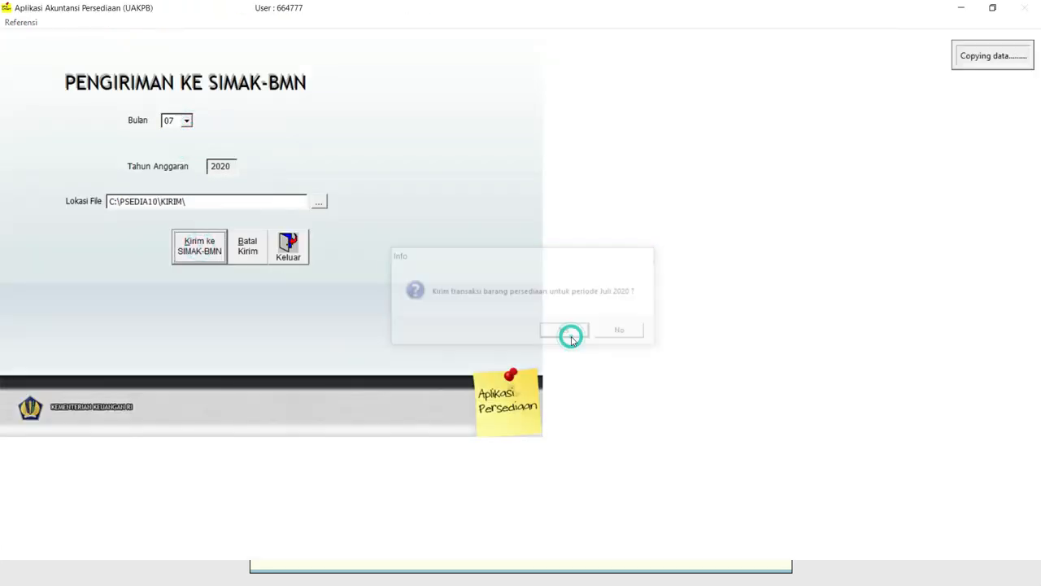
pyautogui.click(594, 271)
pyautogui.click(586, 334)
pyautogui.click(143, 249)
pyautogui.press('Escape')
# Step: Send the August 2020 inventory transactions to SIMAK-BMN, then view and close that month's journal
pyautogui.click(186, 121)
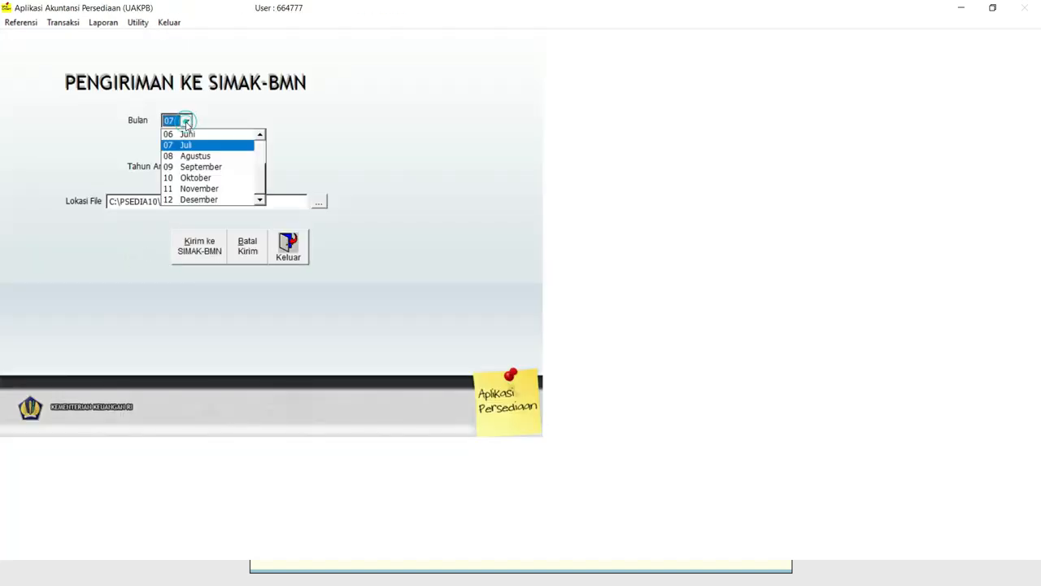
pyautogui.click(181, 156)
pyautogui.click(210, 250)
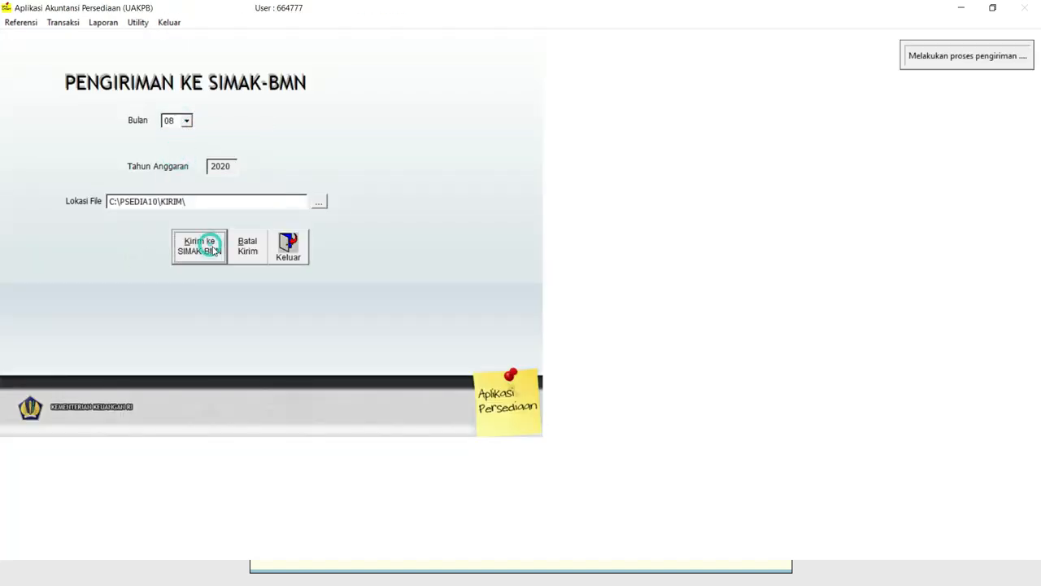
pyautogui.click(567, 339)
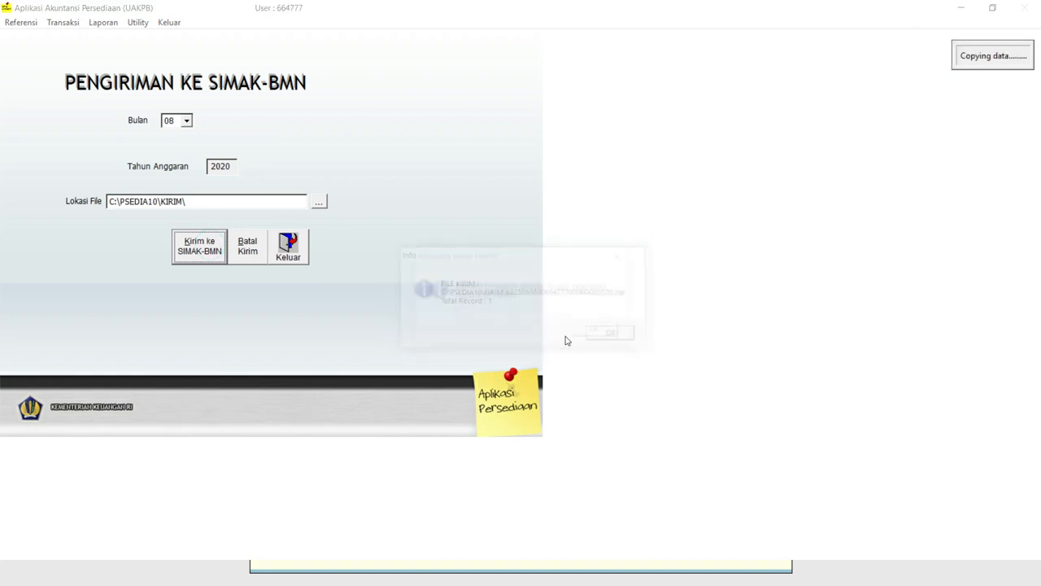
pyautogui.press('Return')
pyautogui.click(138, 261)
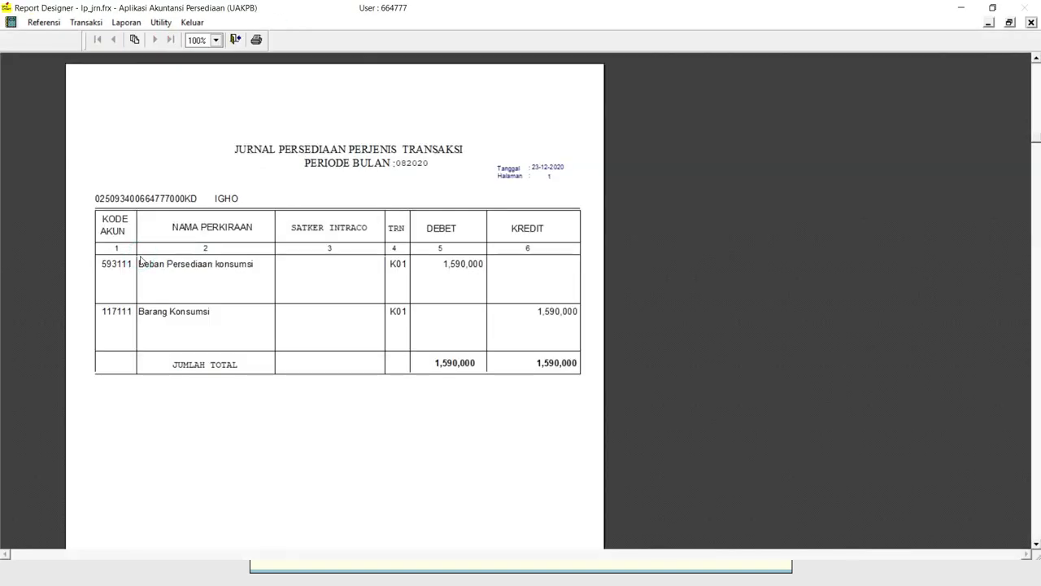
pyautogui.press('Escape')
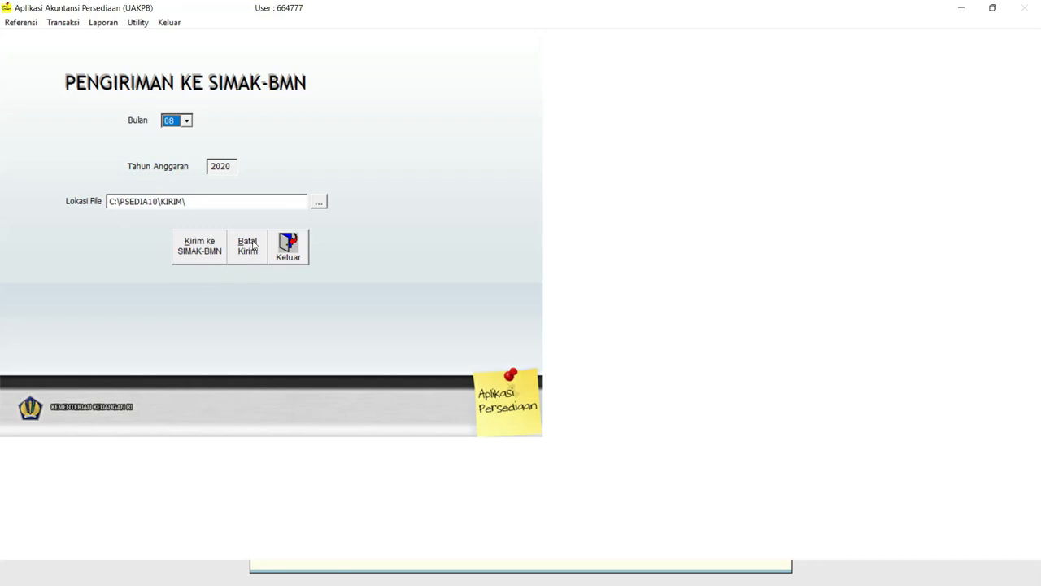
# Step: Send the September 2020 inventory transactions to SIMAK-BMN, then view and close that month's journal
pyautogui.click(187, 121)
pyautogui.click(195, 166)
pyautogui.click(199, 246)
pyautogui.click(574, 331)
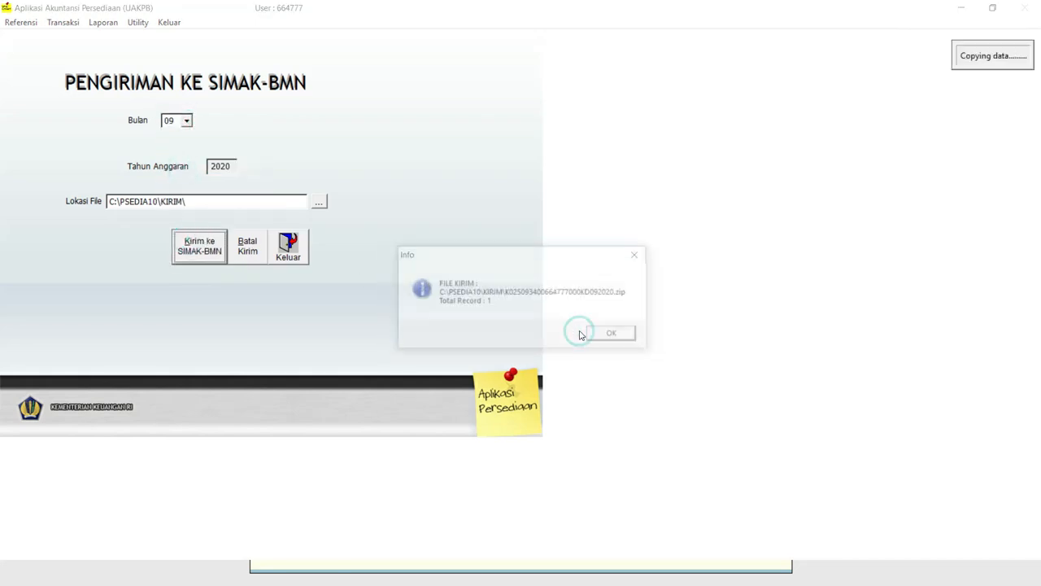
pyautogui.press('Return')
pyautogui.click(159, 258)
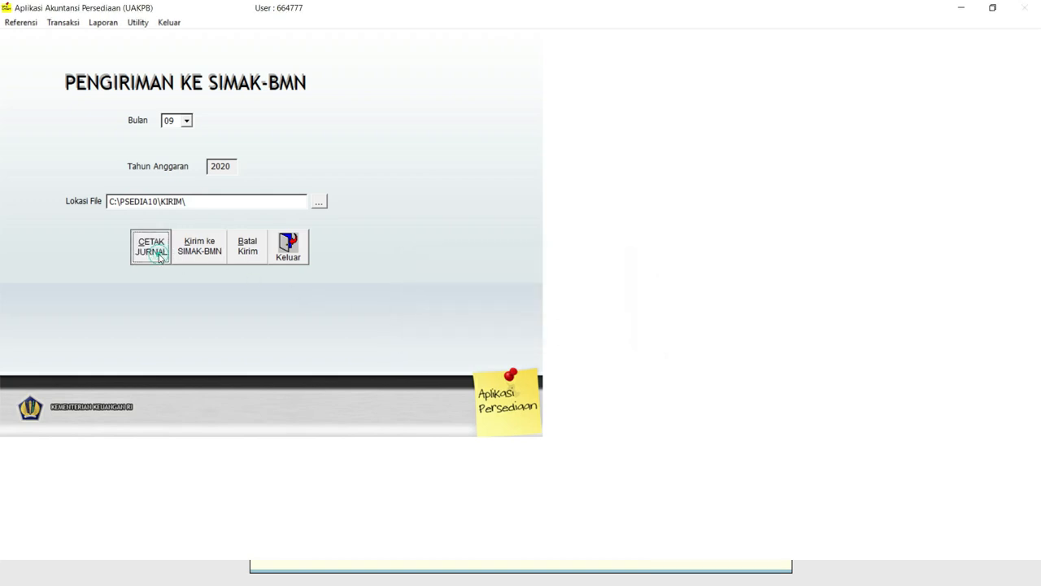
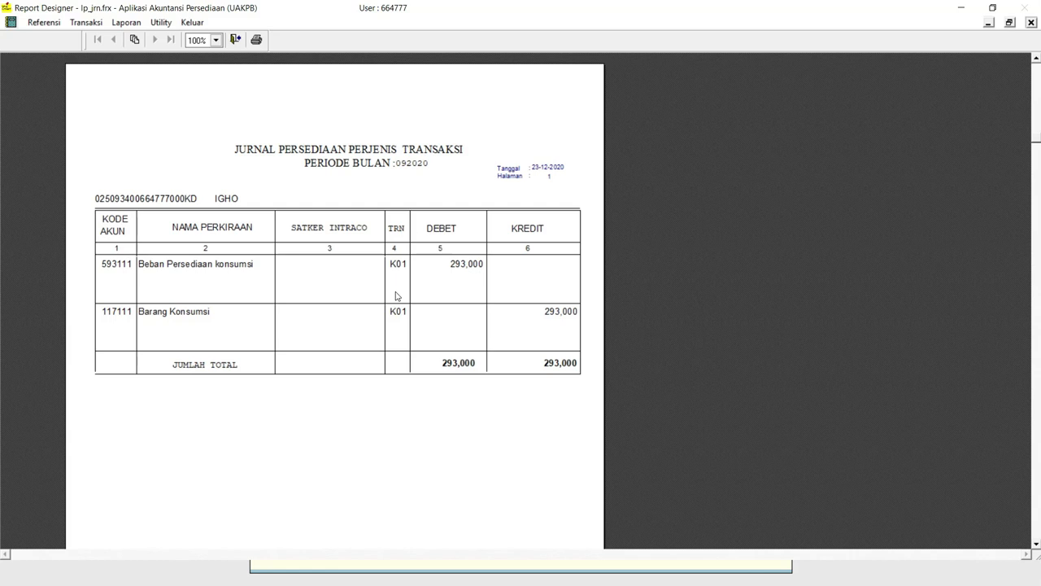
pyautogui.click(235, 39)
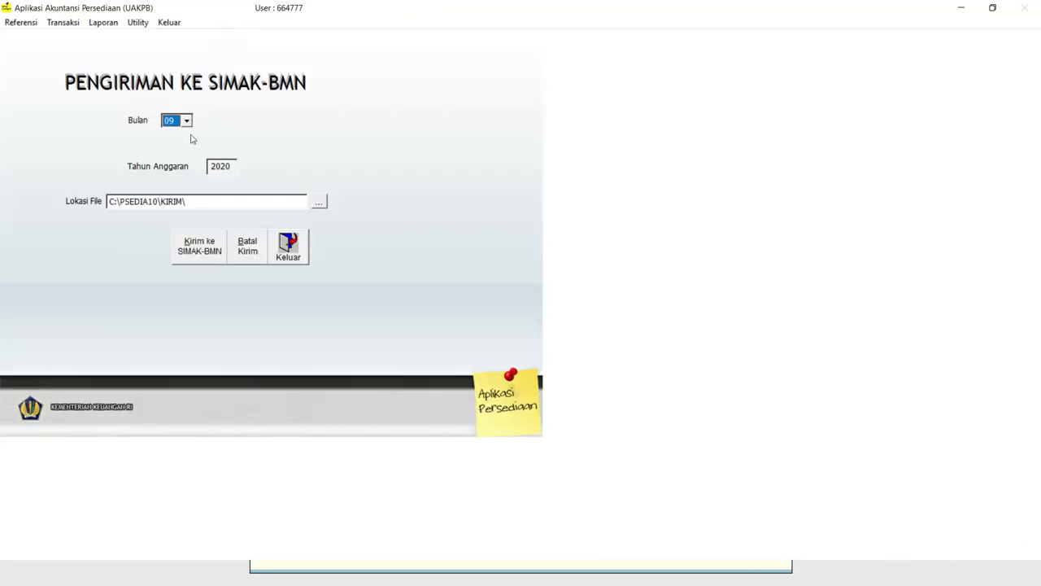
# Step: Send the October 2020 inventory transactions to SIMAK-BMN, then view and close that month's journal
pyautogui.click(193, 121)
pyautogui.click(177, 174)
pyautogui.click(195, 257)
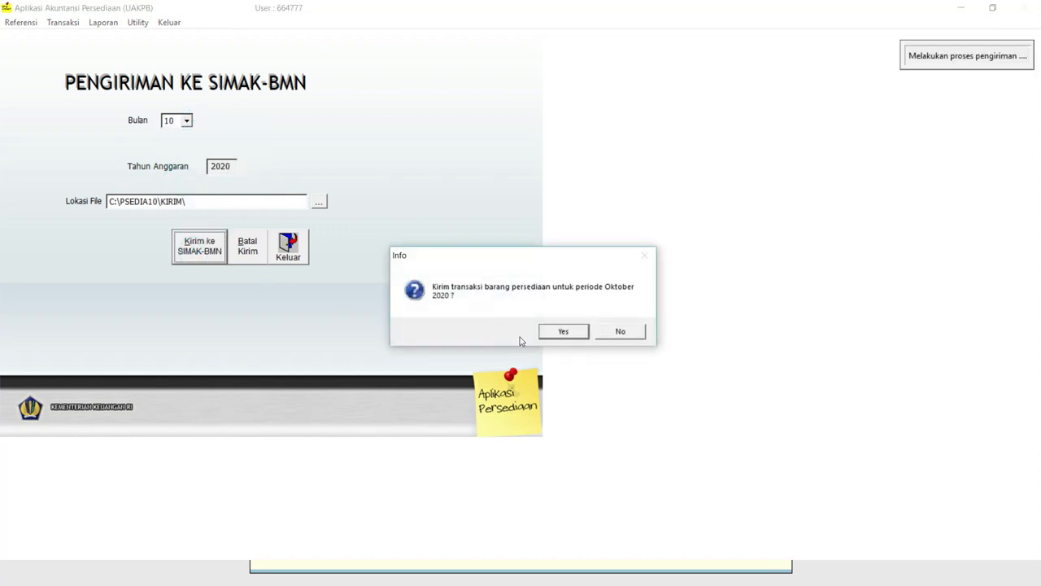
pyautogui.click(564, 331)
pyautogui.press('Return')
pyautogui.press('Return')
pyautogui.click(142, 251)
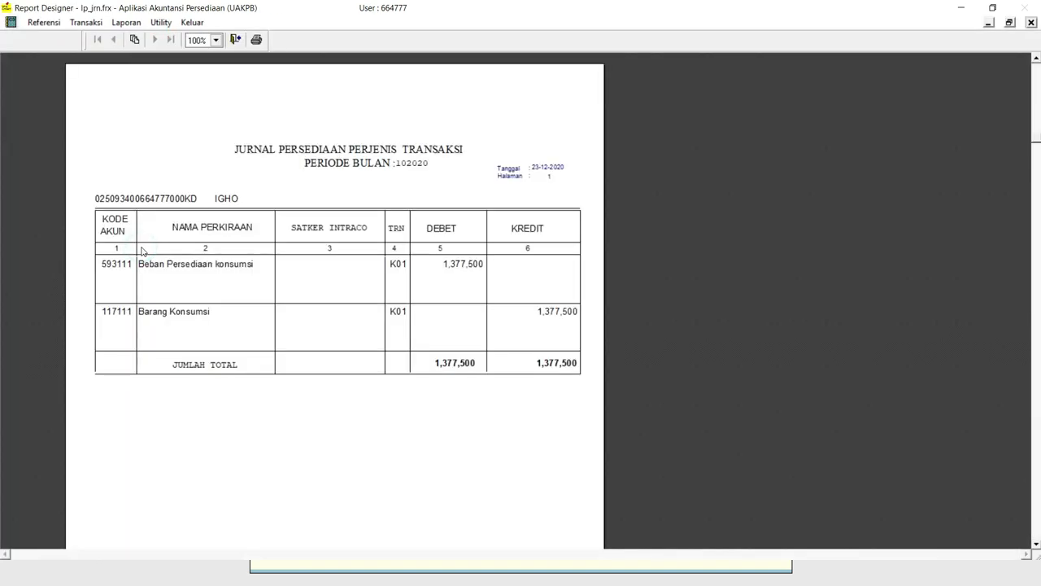
pyautogui.press('Escape')
# Step: Send the November 2020 inventory transactions to SIMAK-BMN, then view and close that month's journal
pyautogui.click(187, 120)
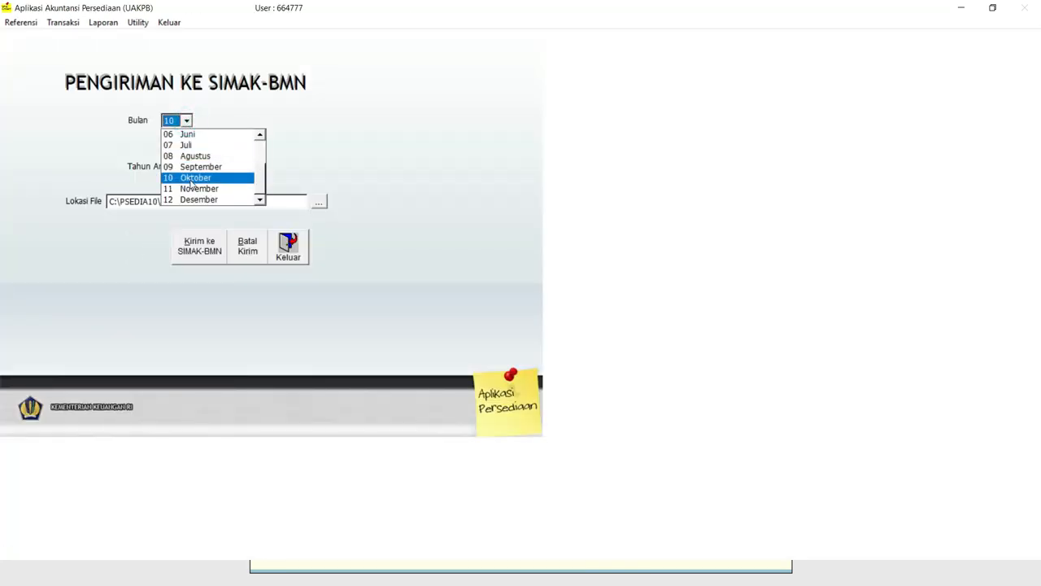
pyautogui.click(207, 188)
pyautogui.click(202, 248)
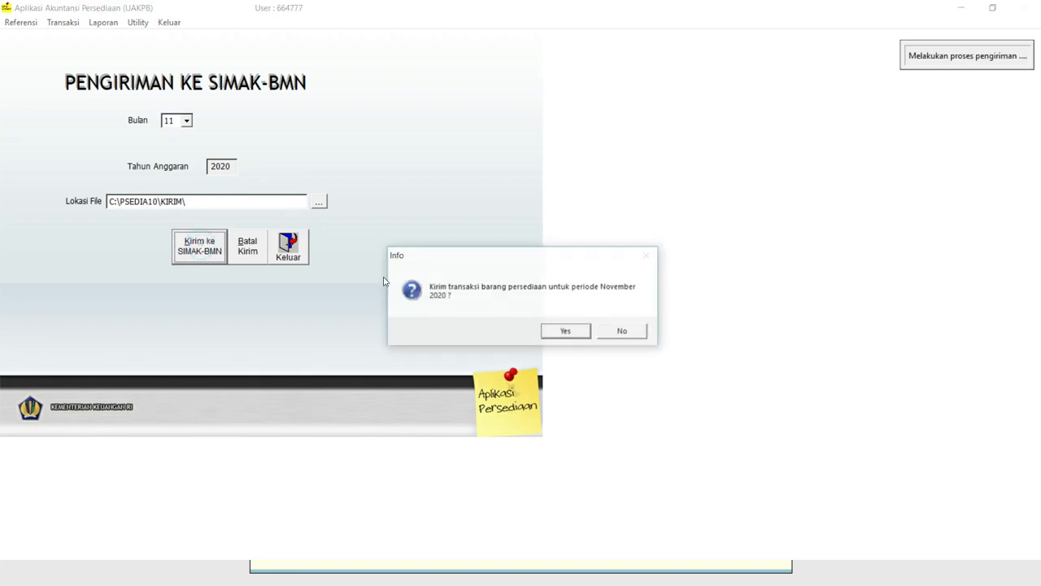
pyautogui.click(582, 331)
pyautogui.press('Return')
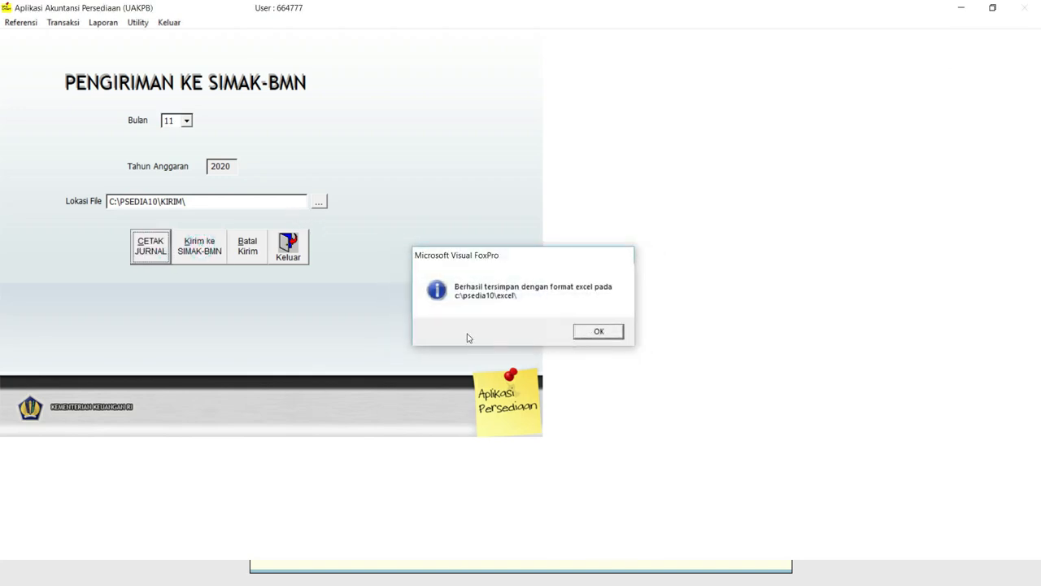
pyautogui.press('Return')
pyautogui.click(150, 246)
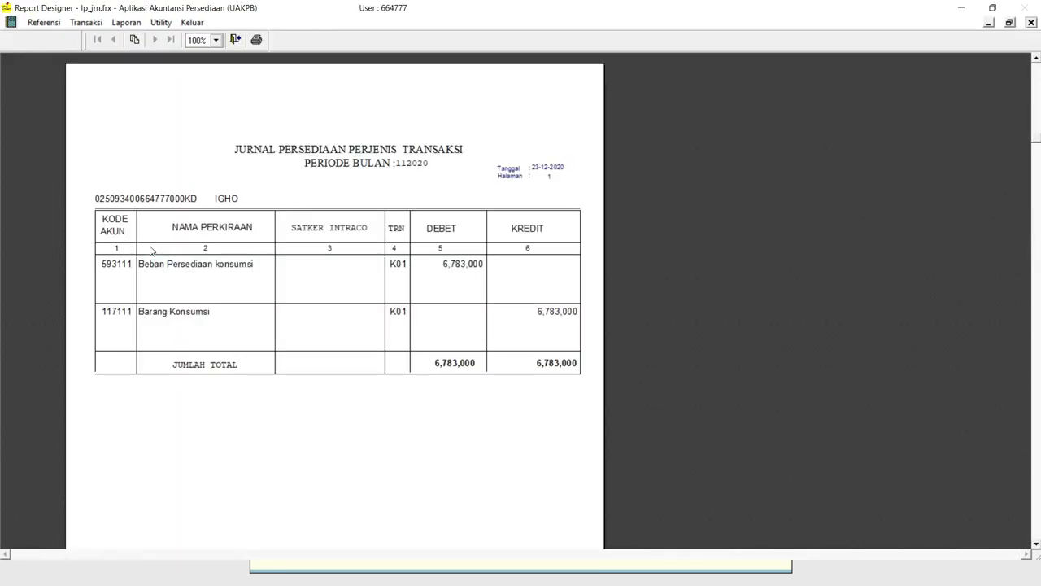
pyautogui.press('Escape')
# Step: Send the December 2020 inventory transactions to SIMAK-BMN, view that month's journal and exit the sending form
pyautogui.click(186, 121)
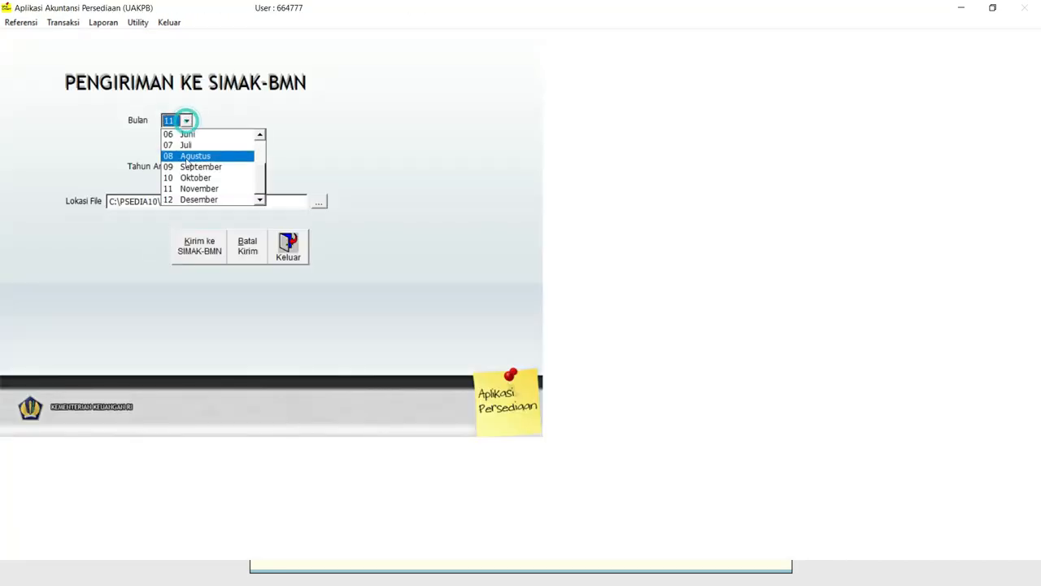
pyautogui.click(187, 199)
pyautogui.click(198, 244)
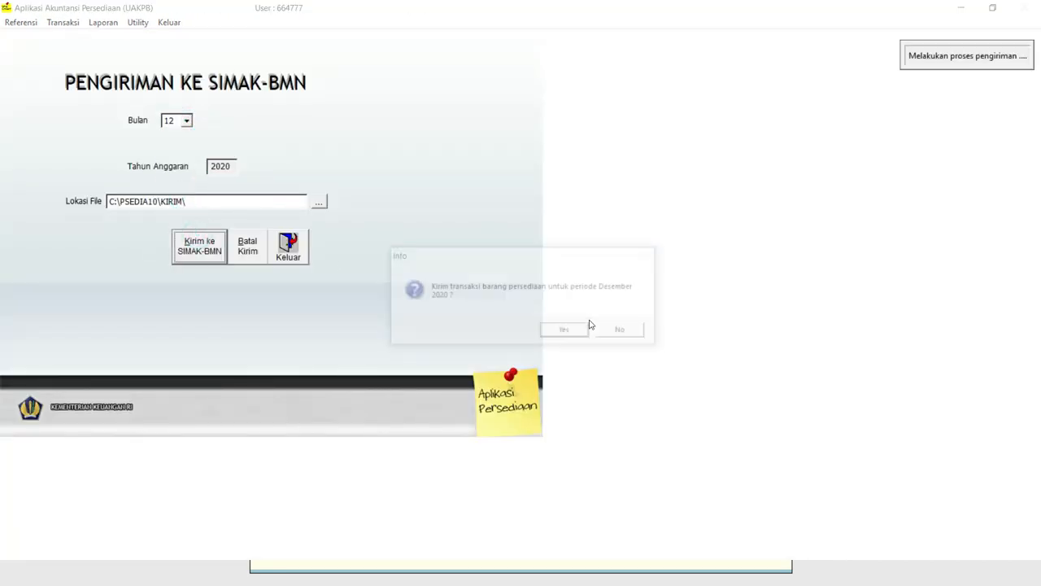
pyautogui.click(580, 330)
pyautogui.click(586, 333)
pyautogui.click(593, 331)
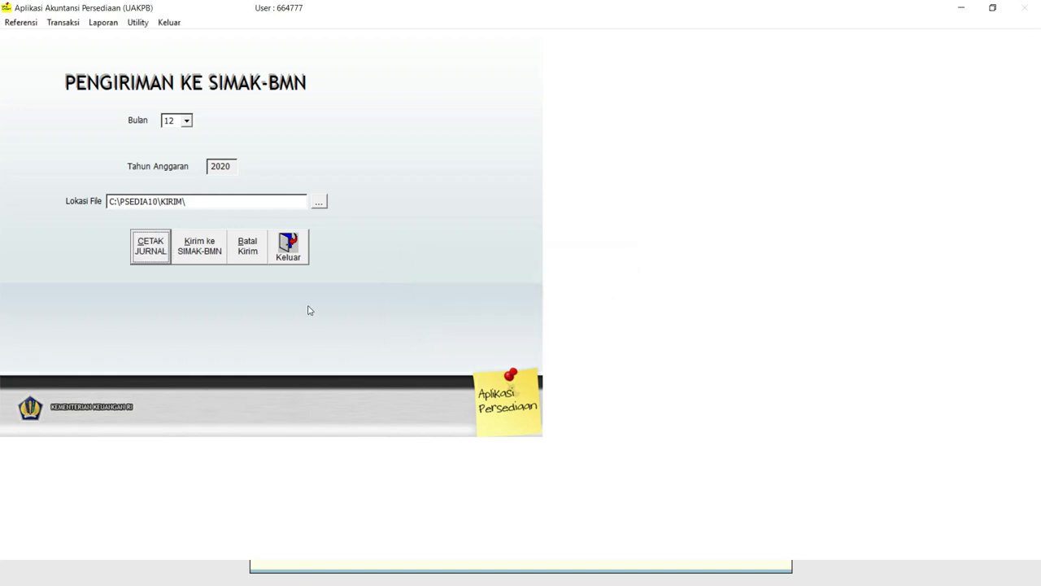
pyautogui.click(152, 250)
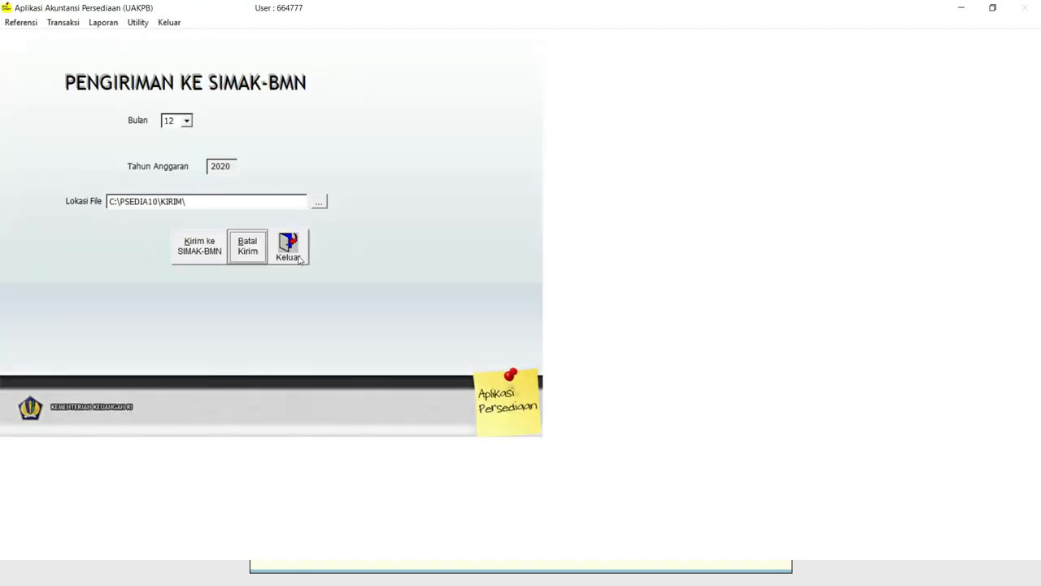
pyautogui.click(298, 260)
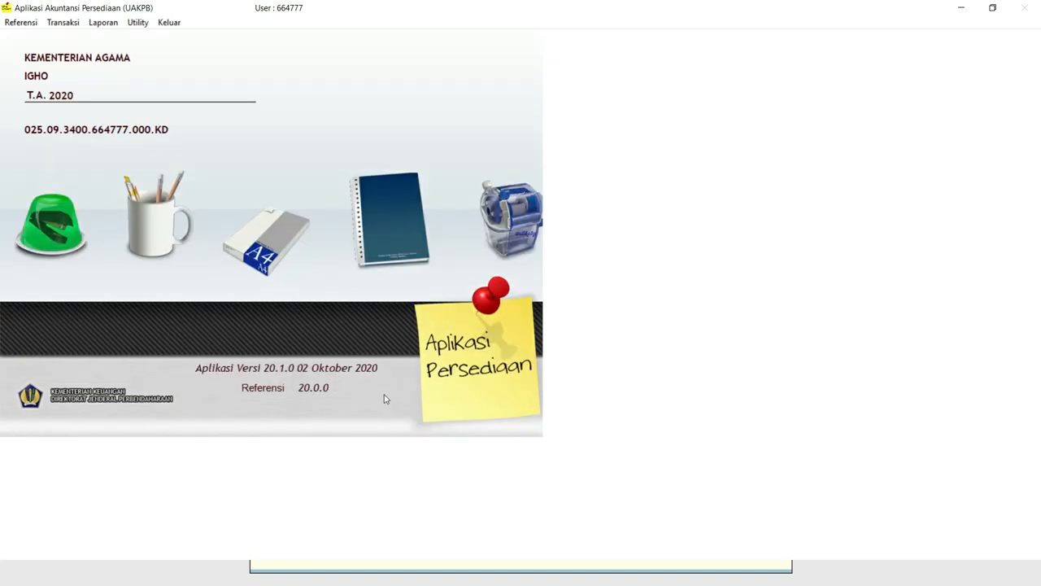
# Step: Switch to Aplikasi SIMAK-BMN and open the form for receiving current-year inventory data (Penerimaan Tahun Berjalan)
pyautogui.press('super')
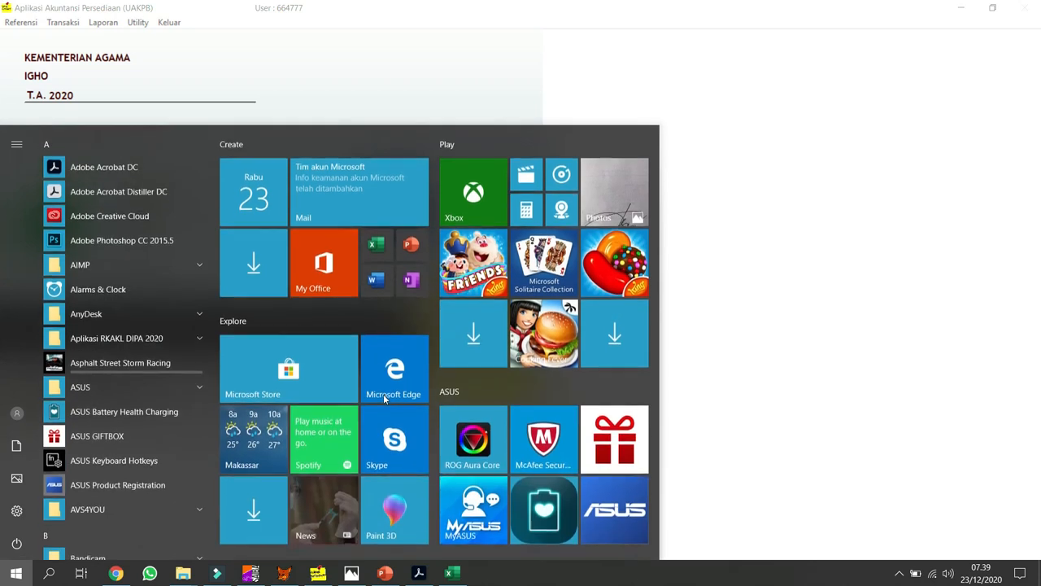
pyautogui.click(295, 576)
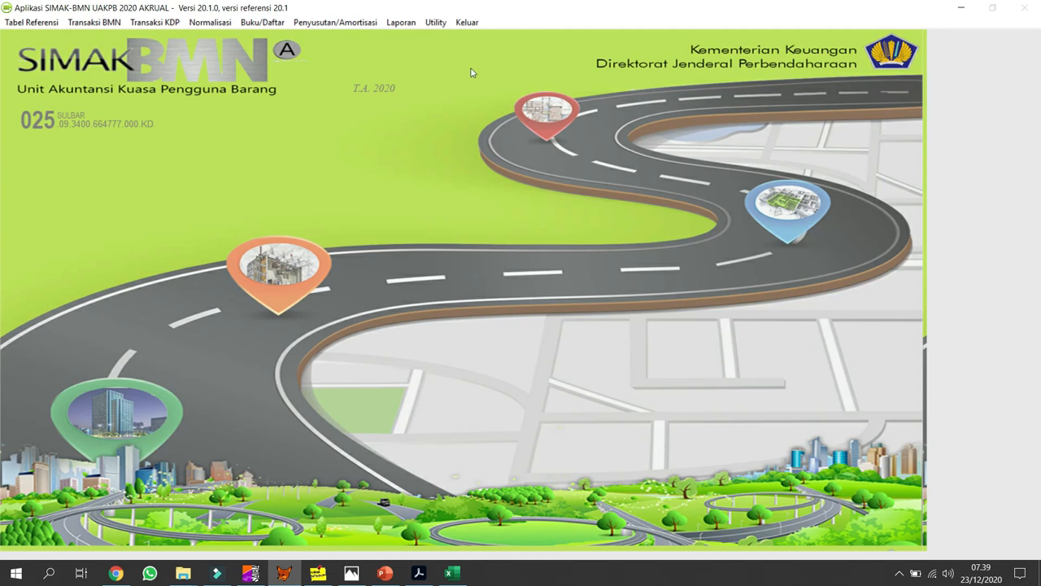
pyautogui.click(438, 22)
pyautogui.moveTo(632, 86)
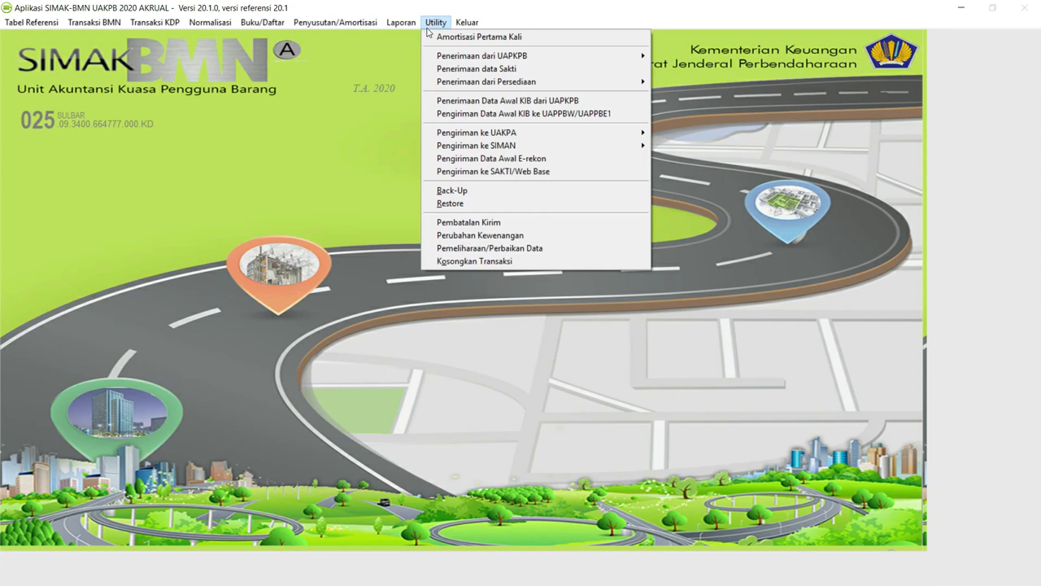
pyautogui.moveTo(486, 85)
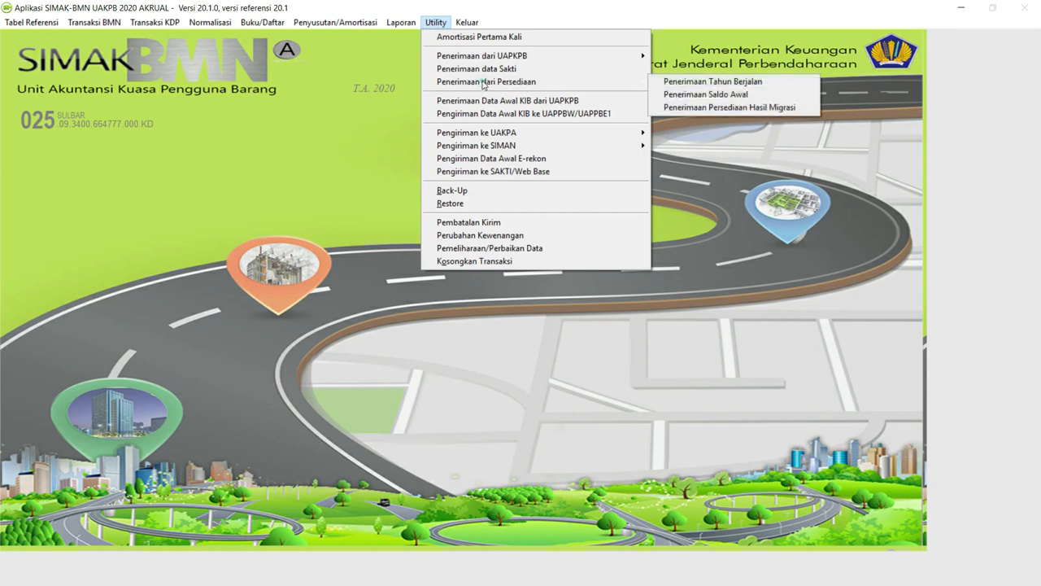
pyautogui.click(692, 82)
# Step: Cancel the received inventory data for periods 01 (January) and 02 (February) 2020
pyautogui.click(220, 169)
pyautogui.click(214, 177)
pyautogui.click(246, 266)
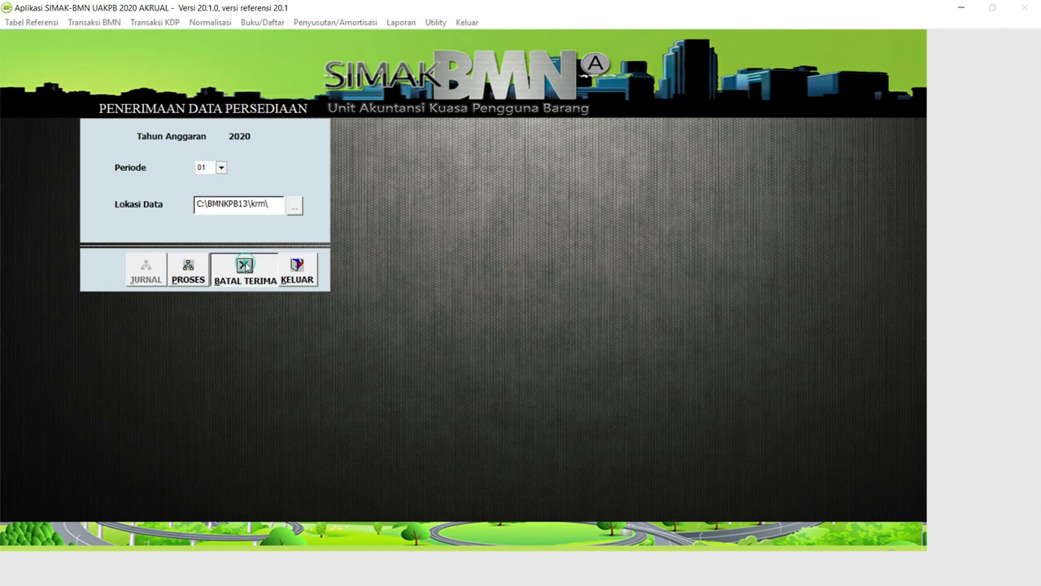
pyautogui.click(588, 329)
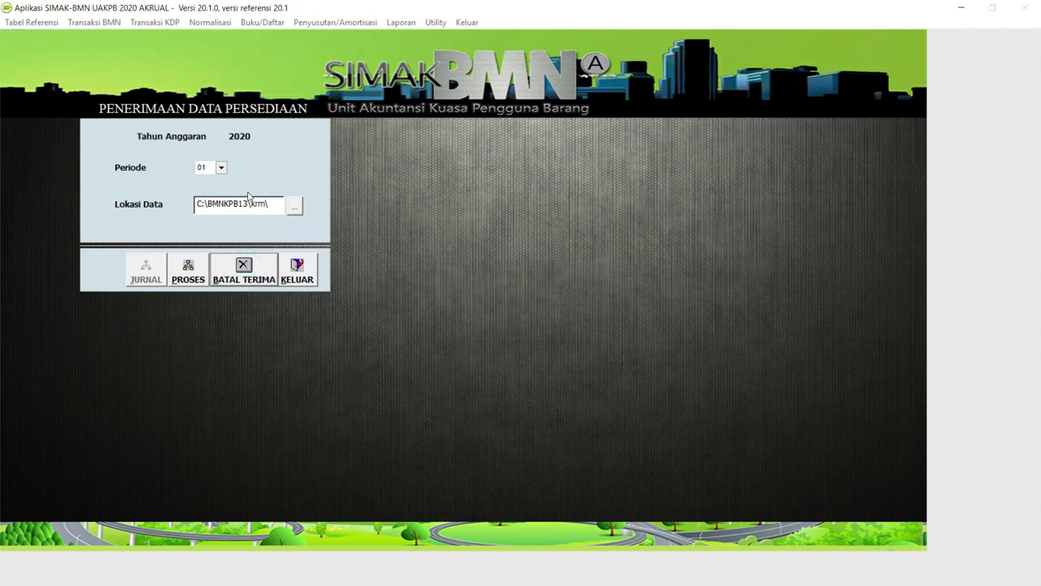
pyautogui.click(220, 167)
pyautogui.click(217, 188)
pyautogui.click(259, 283)
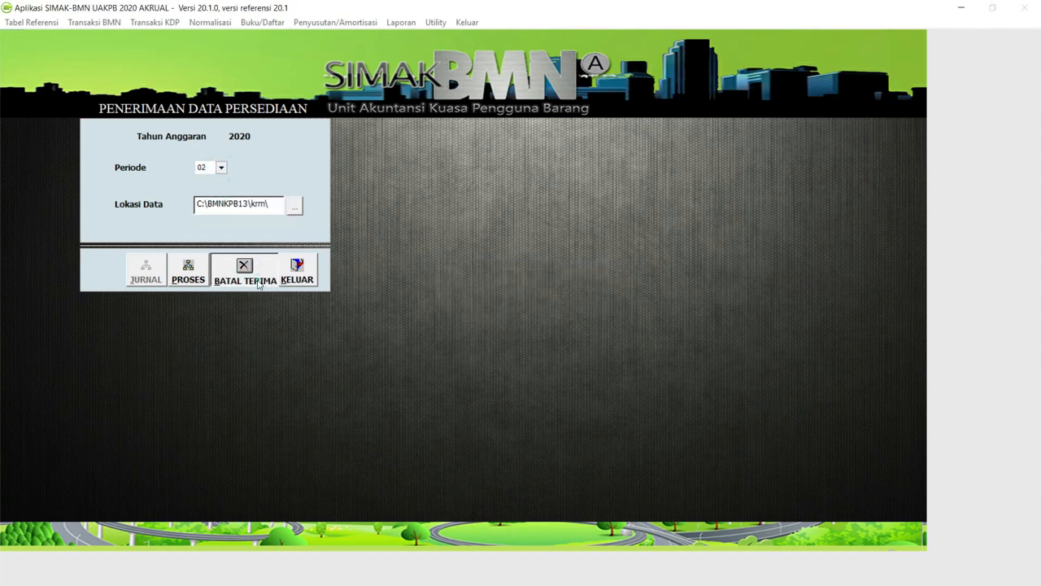
pyautogui.press('Return')
# Step: Cancel the received inventory data for periods 03 (March) and 04 (April) 2020
pyautogui.click(221, 167)
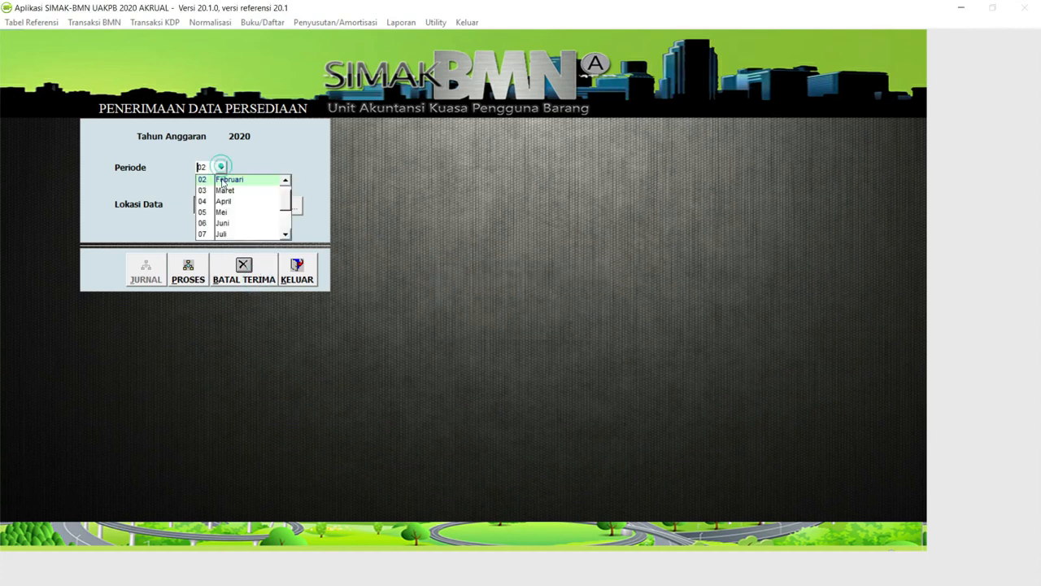
pyautogui.click(213, 188)
pyautogui.click(231, 261)
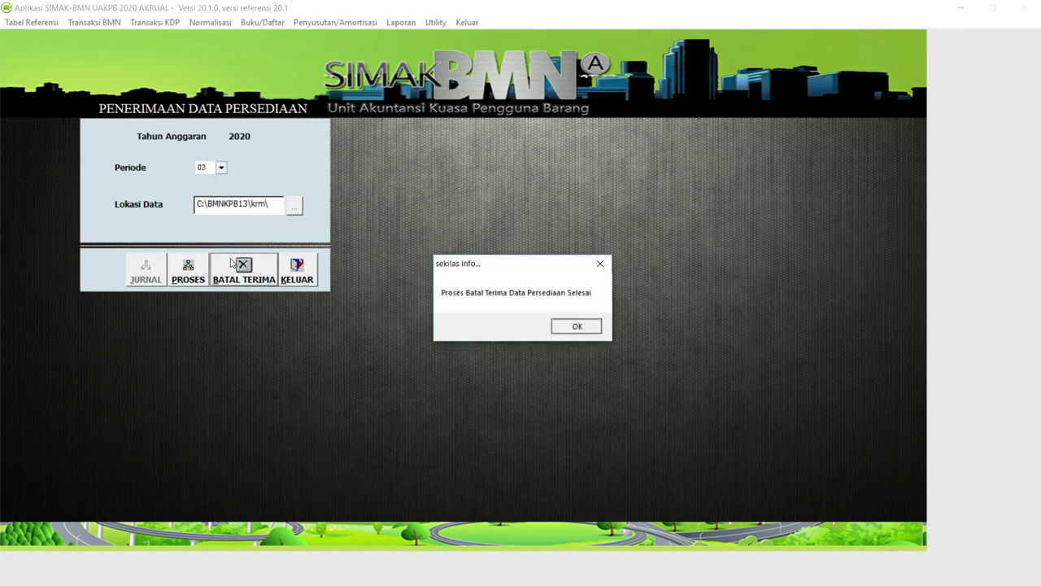
pyautogui.press('Return')
pyautogui.click(221, 167)
pyautogui.click(213, 196)
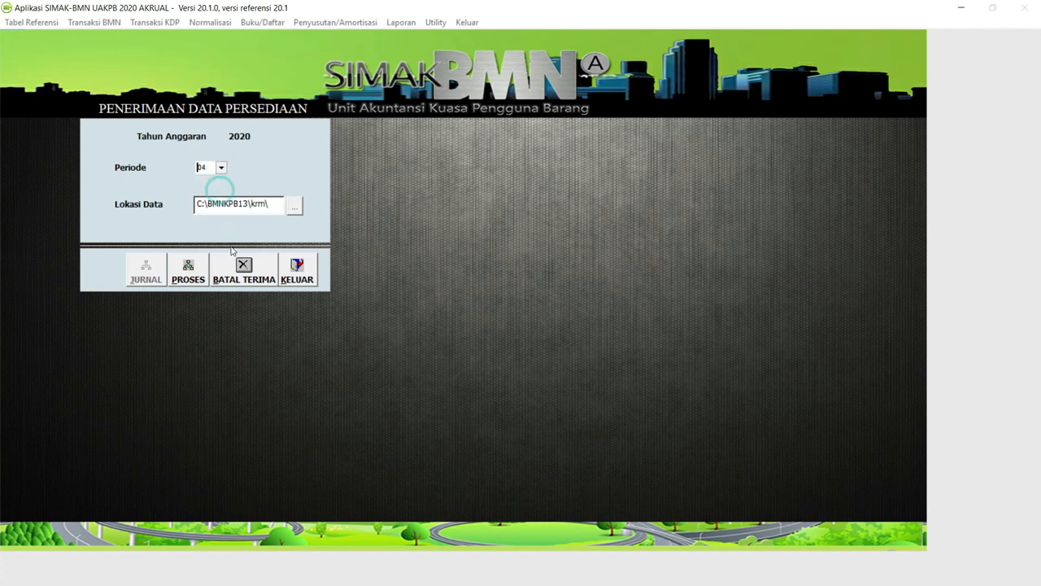
pyautogui.click(237, 262)
pyautogui.press('Return')
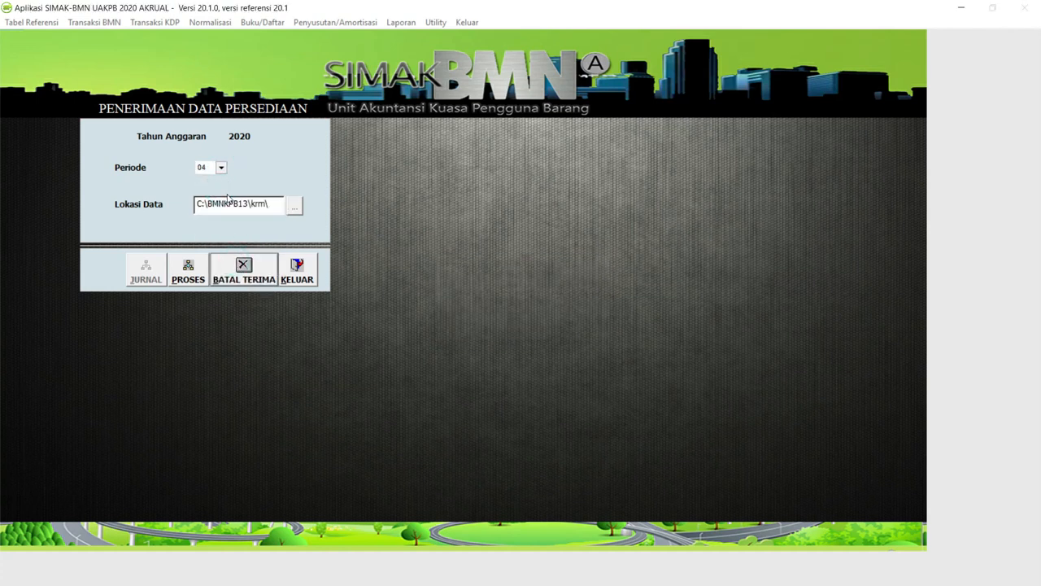
# Step: Cancel the received inventory data for periods 05 (May) and 06 (June) 2020
pyautogui.click(220, 167)
pyautogui.click(220, 191)
pyautogui.click(240, 269)
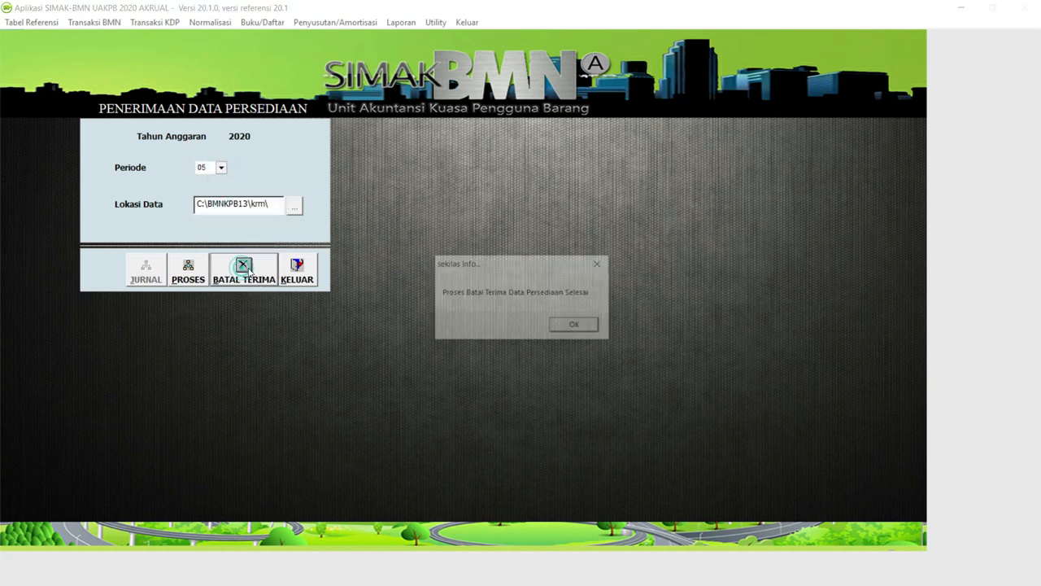
pyautogui.click(588, 323)
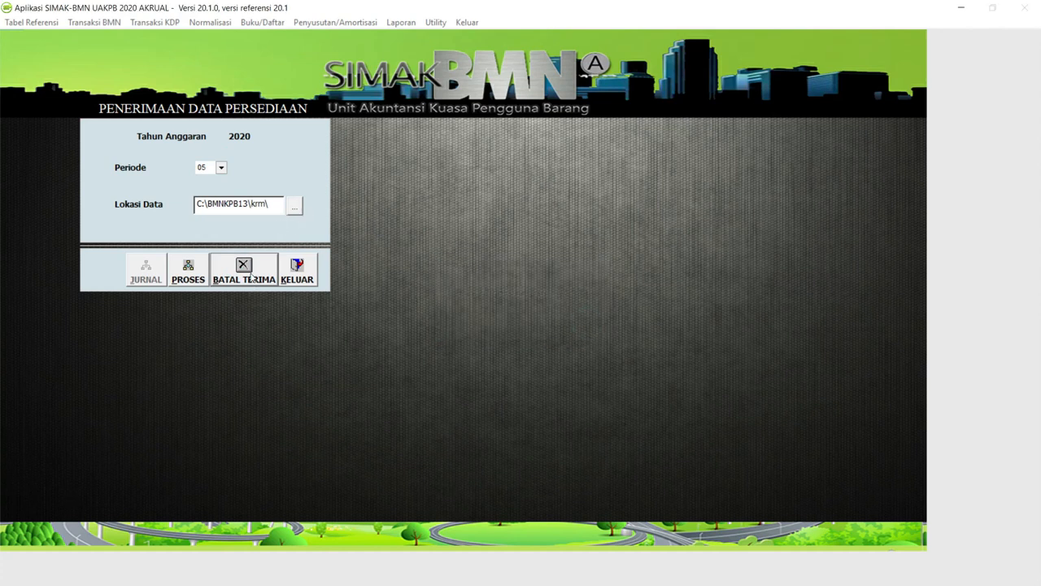
pyautogui.click(216, 171)
pyautogui.click(222, 168)
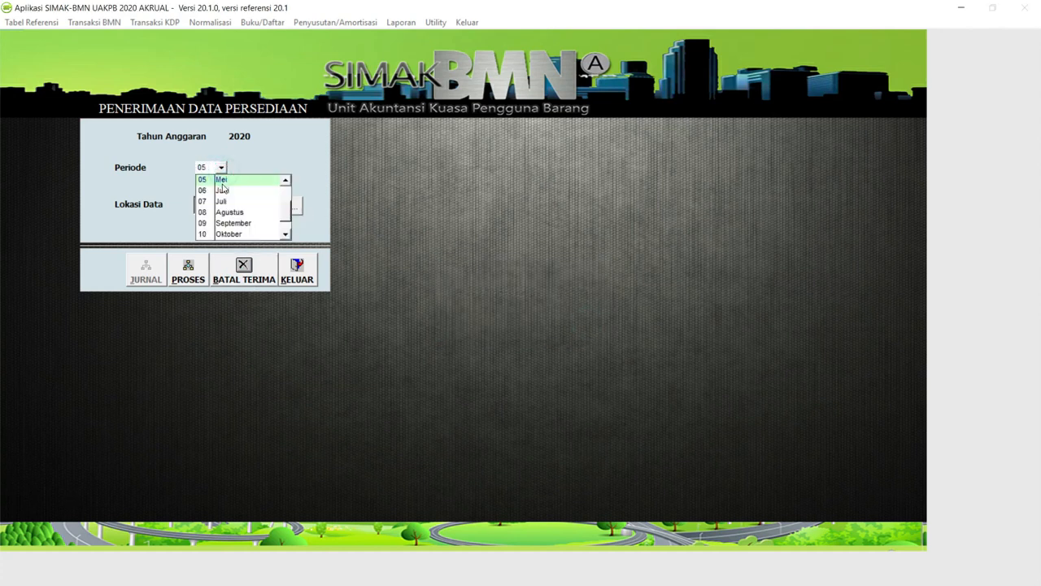
pyautogui.click(226, 168)
pyautogui.click(222, 168)
pyautogui.click(225, 190)
pyautogui.click(244, 250)
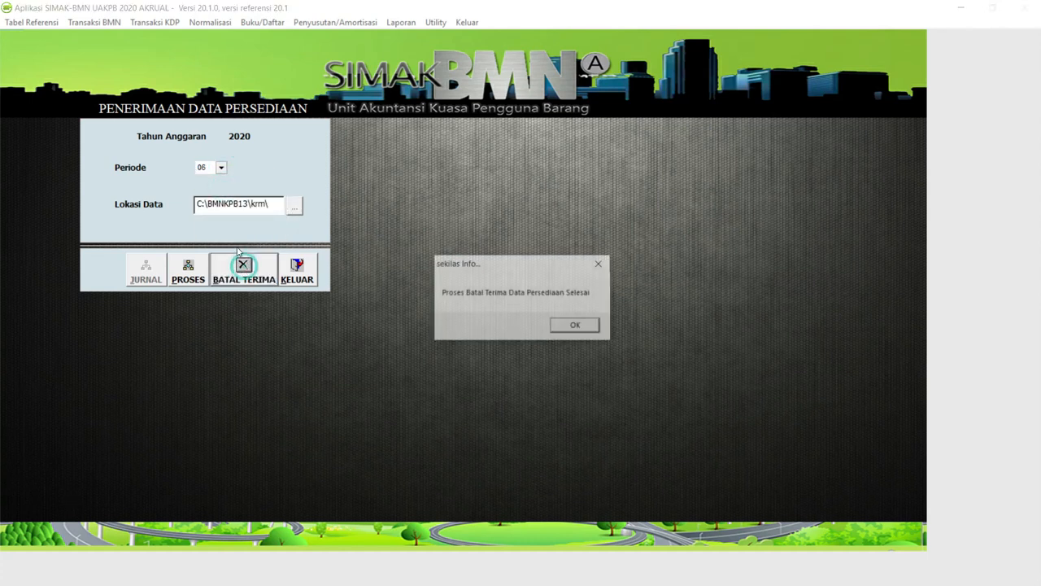
pyautogui.click(559, 326)
# Step: Cancel the received inventory data for periods 07 (July) and 08 (August) 2020
pyautogui.click(220, 168)
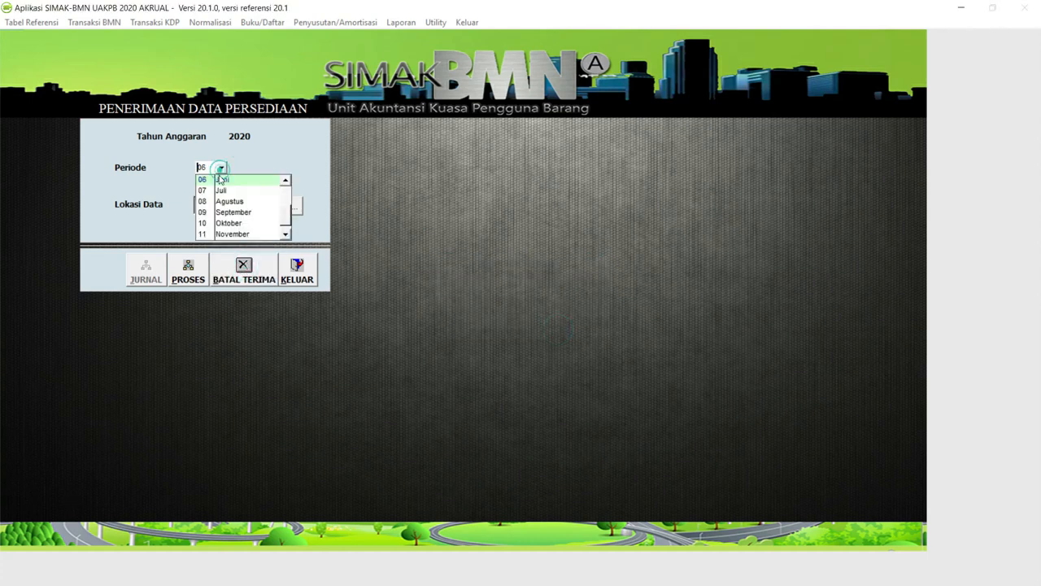
pyautogui.click(220, 191)
pyautogui.click(244, 269)
pyautogui.click(572, 324)
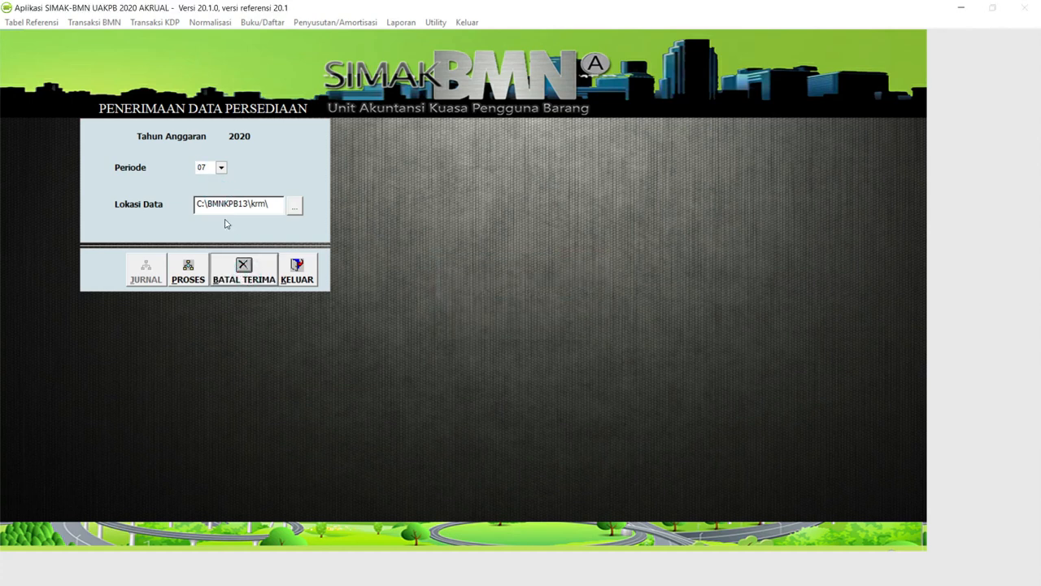
pyautogui.click(220, 168)
pyautogui.click(213, 189)
pyautogui.click(245, 272)
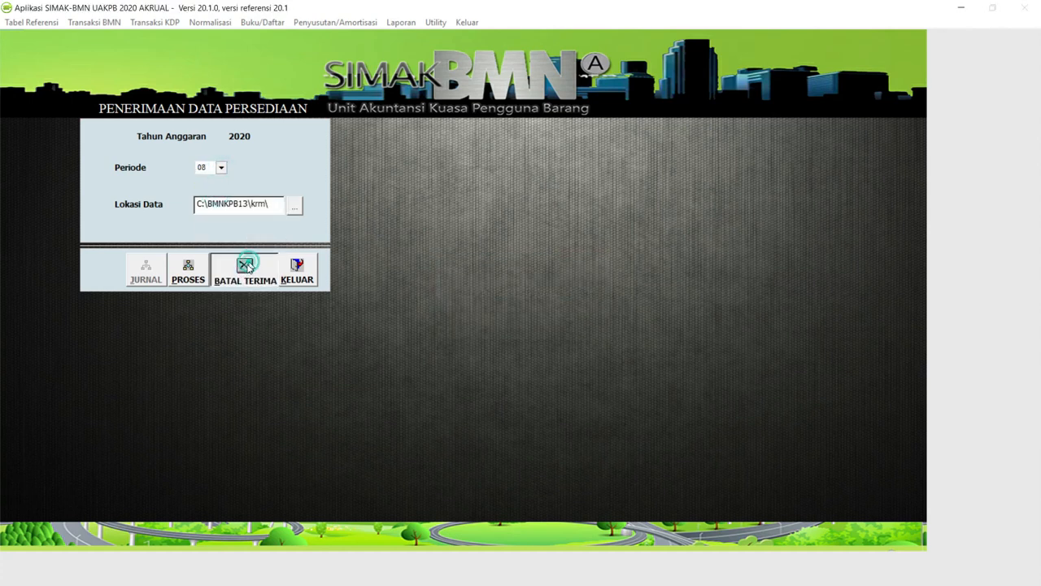
pyautogui.click(577, 326)
# Step: Cancel the received inventory data for periods 09 (September) and 10 (October) 2020
pyautogui.click(221, 168)
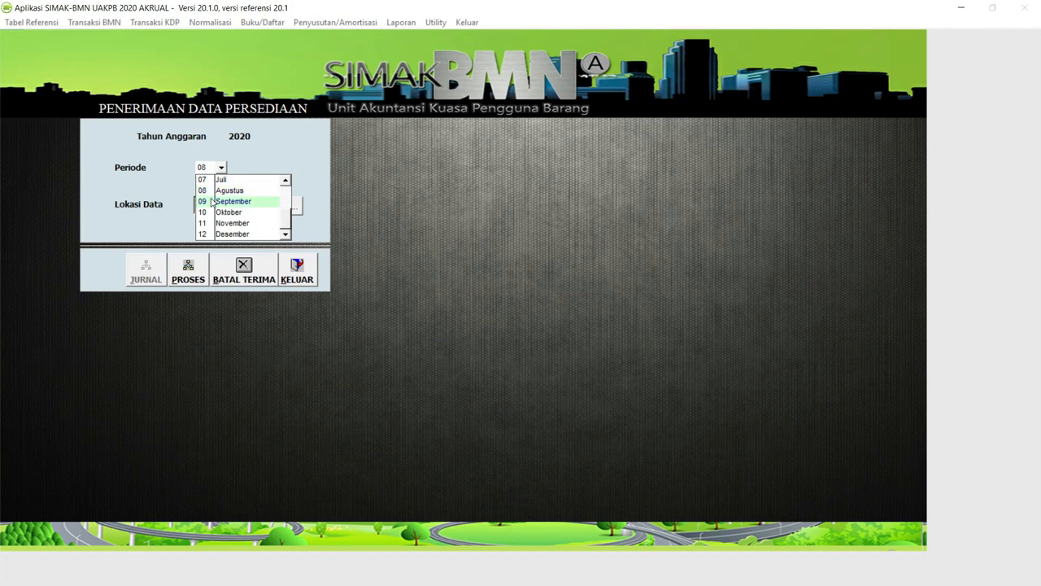
pyautogui.click(210, 202)
pyautogui.click(252, 275)
pyautogui.press('Return')
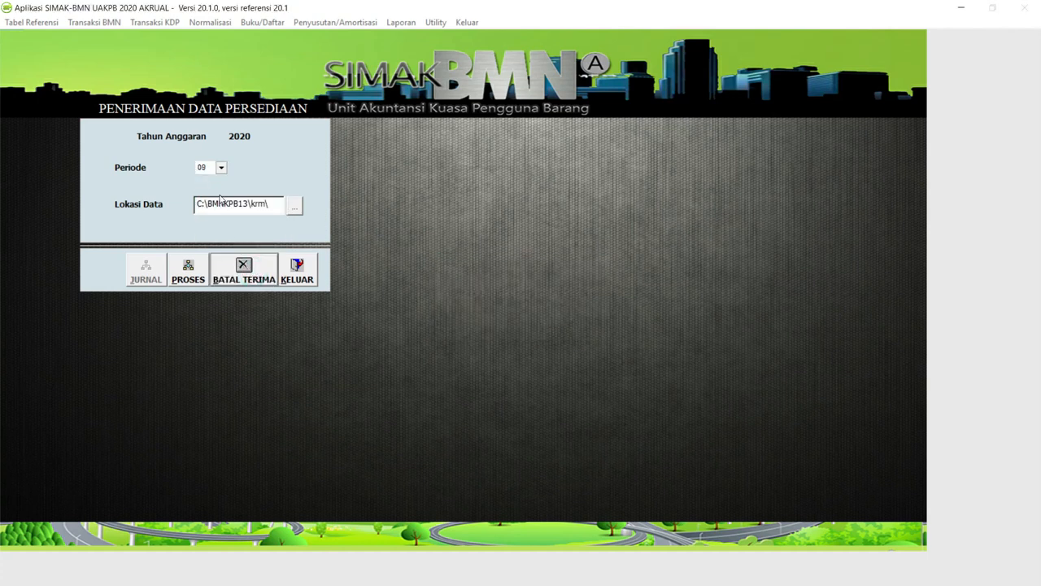
pyautogui.click(221, 168)
pyautogui.click(216, 212)
pyautogui.click(237, 272)
pyautogui.press('Return')
# Step: Cancel the received inventory data for period 11 (November) 2020 and exit the receiving form
pyautogui.click(221, 168)
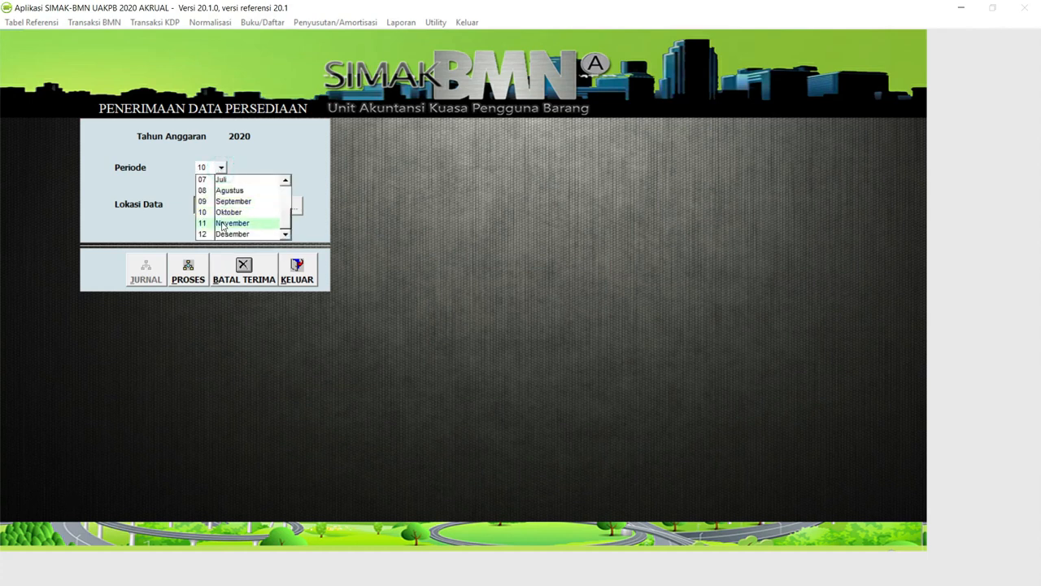
pyautogui.click(221, 221)
pyautogui.click(241, 269)
pyautogui.press('Return')
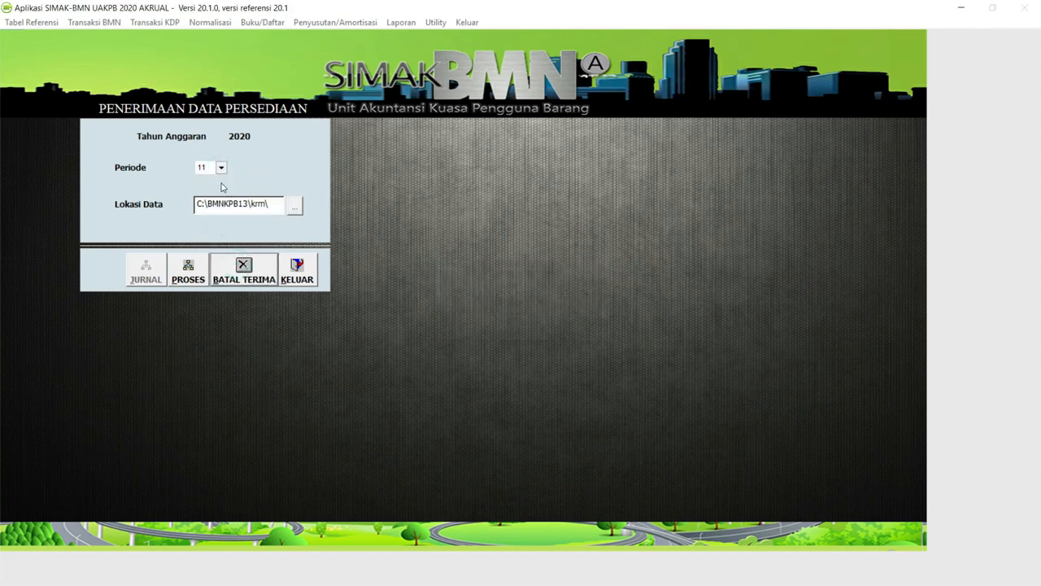
pyautogui.click(298, 273)
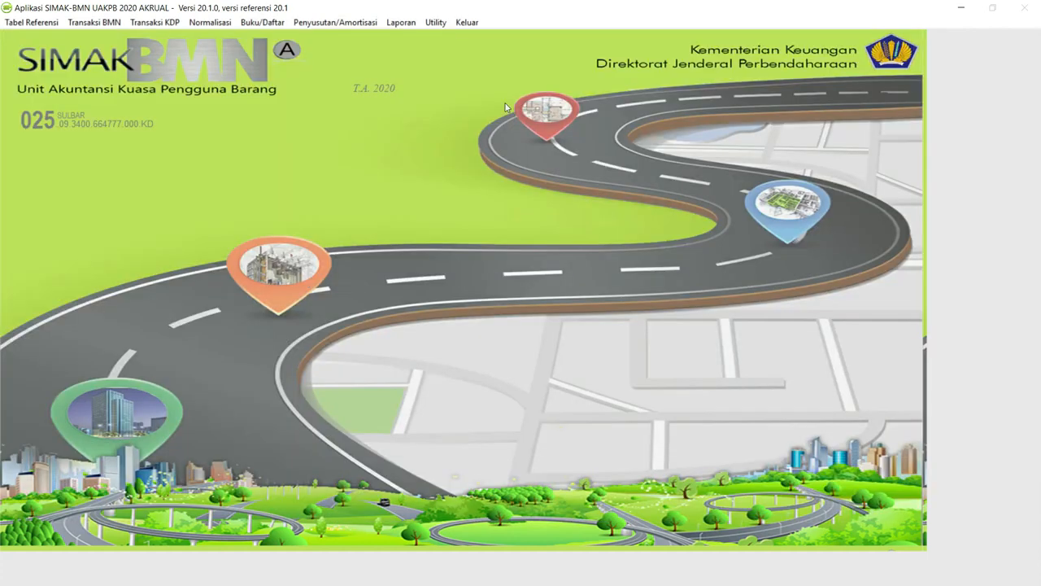
# Step: Reopen the current-year inventory receiving form (Penerimaan Tahun Berjalan) and set period 01 with data location C:\PSEDIA10\KIRIM\
pyautogui.click(437, 22)
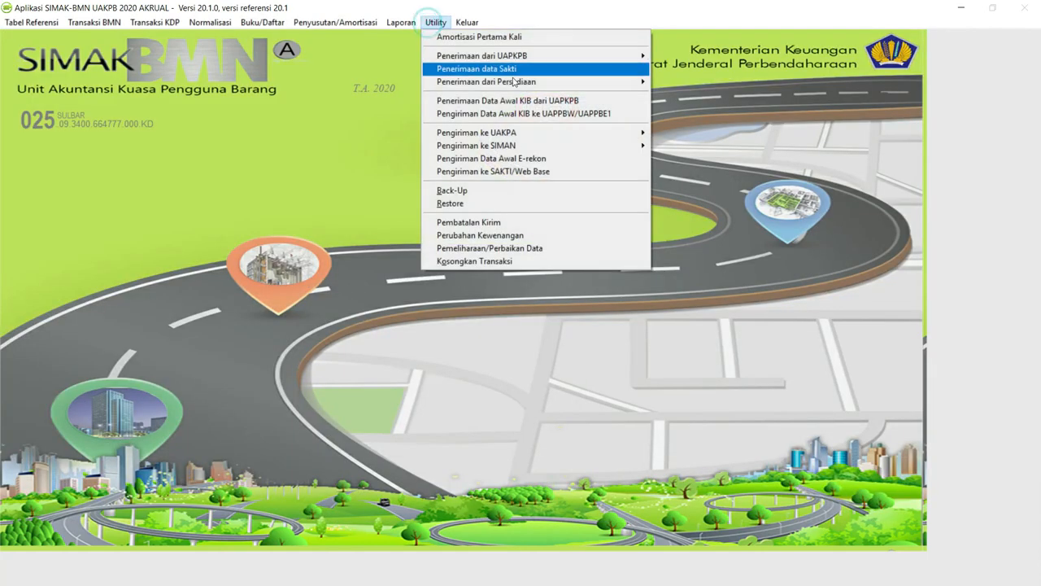
pyautogui.click(633, 81)
pyautogui.click(696, 82)
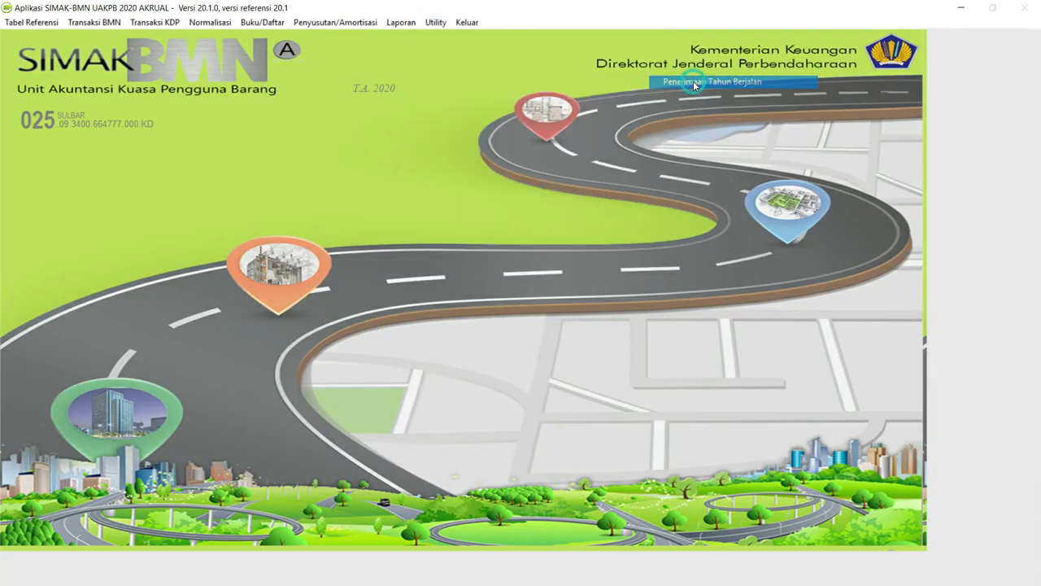
pyautogui.click(221, 168)
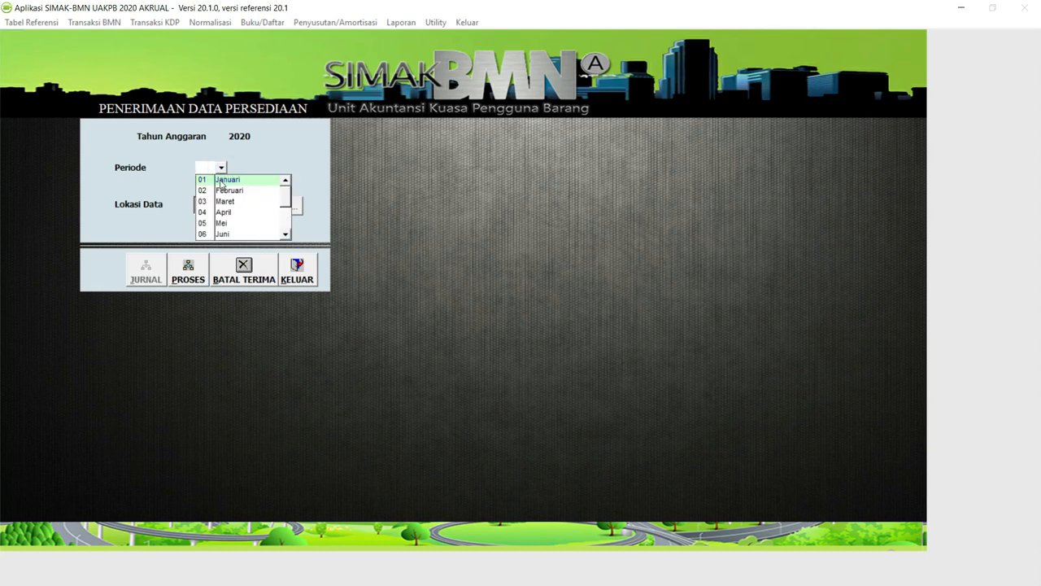
pyautogui.click(223, 178)
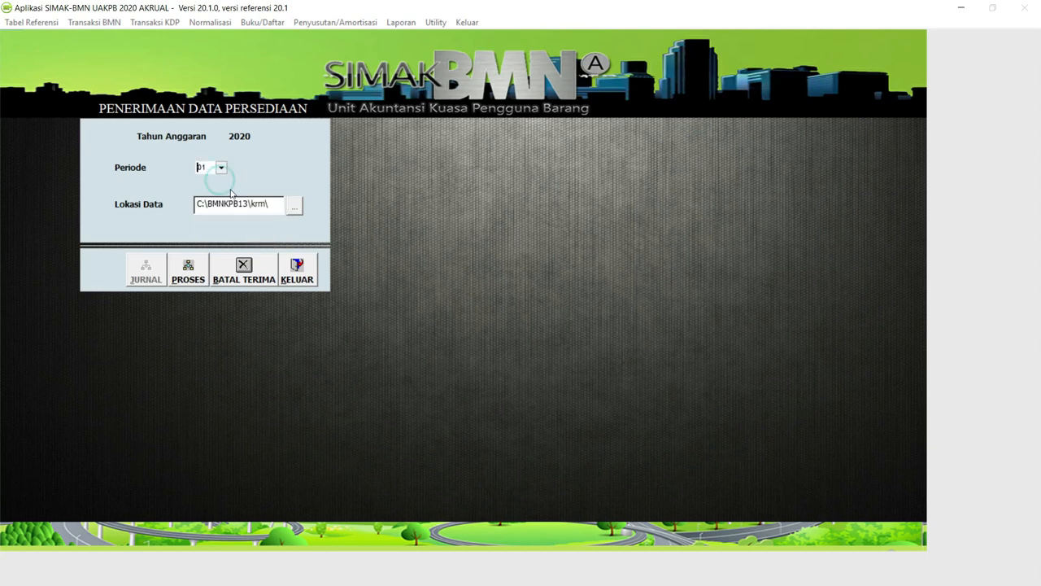
pyautogui.click(294, 210)
pyautogui.doubleClick(440, 236)
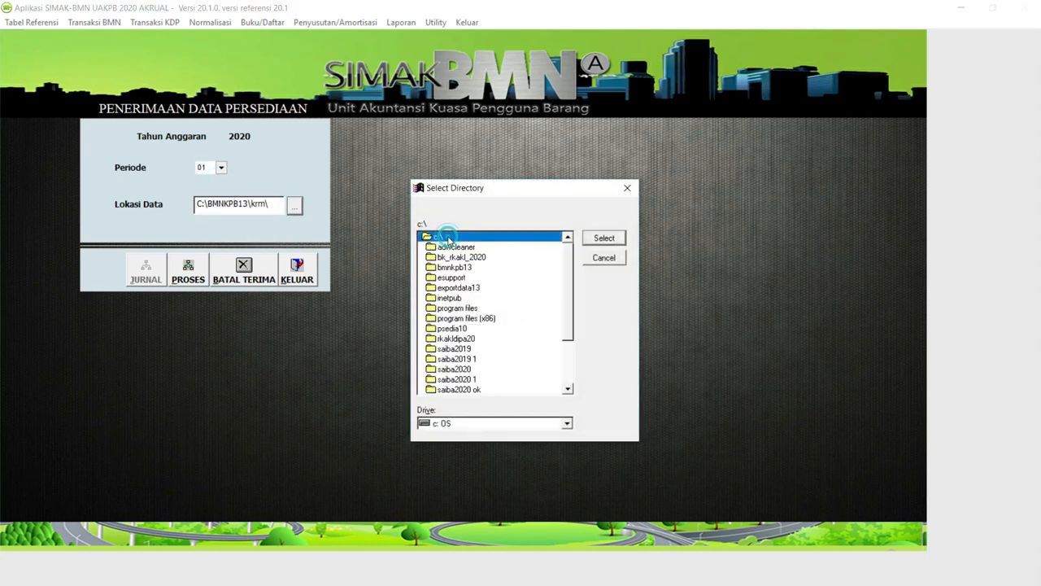
pyautogui.doubleClick(452, 329)
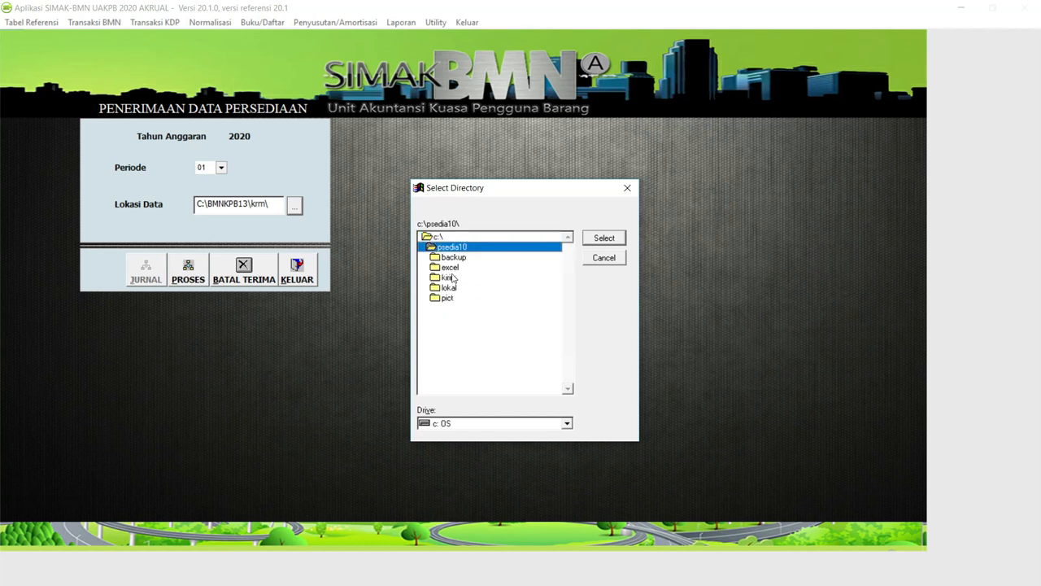
pyautogui.doubleClick(450, 278)
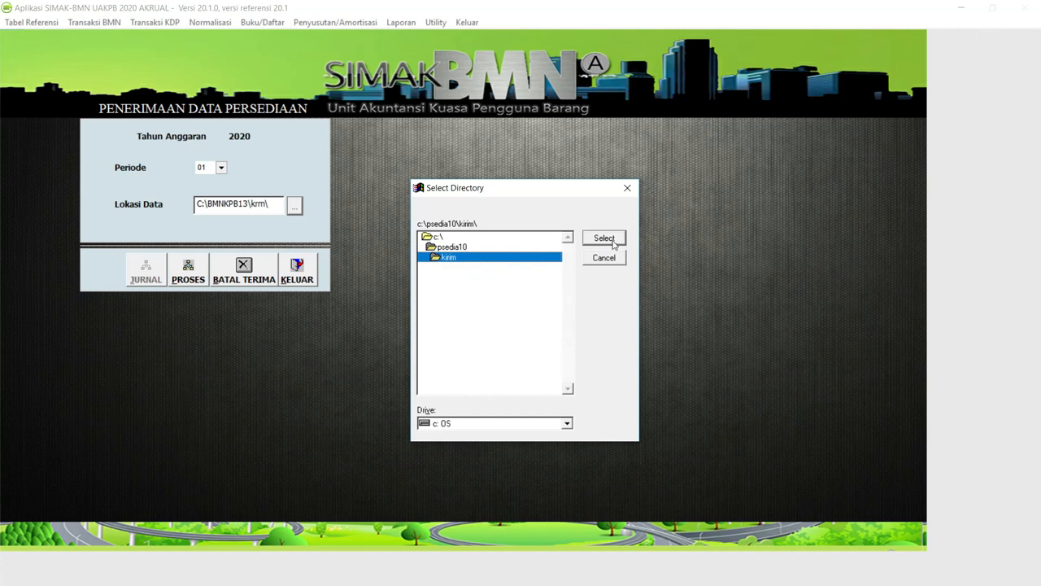
pyautogui.click(605, 239)
# Step: Process the receipt of the January 2020 inventory data and close the table of sent records
pyautogui.click(189, 270)
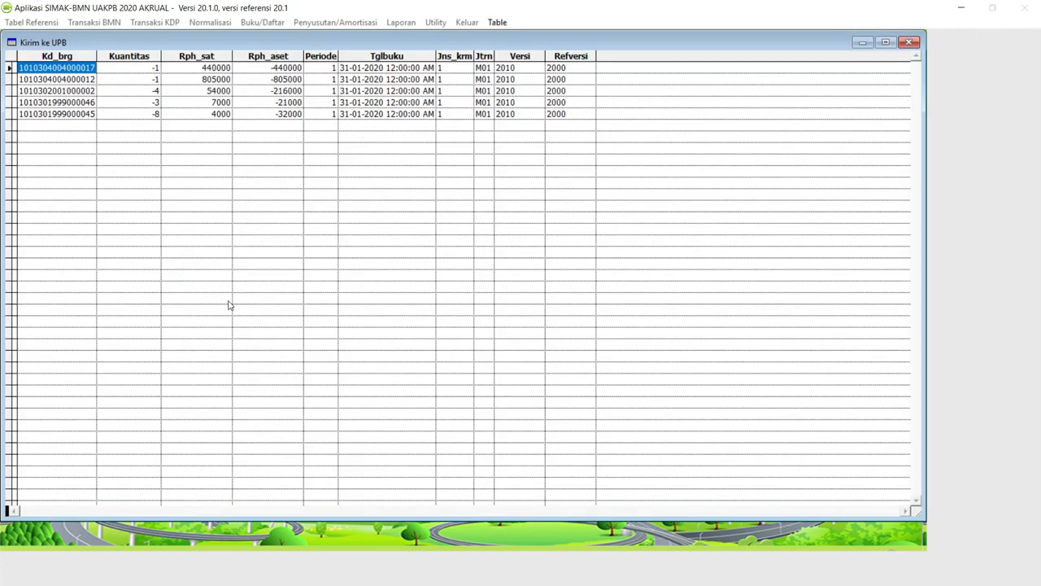
pyautogui.click(912, 42)
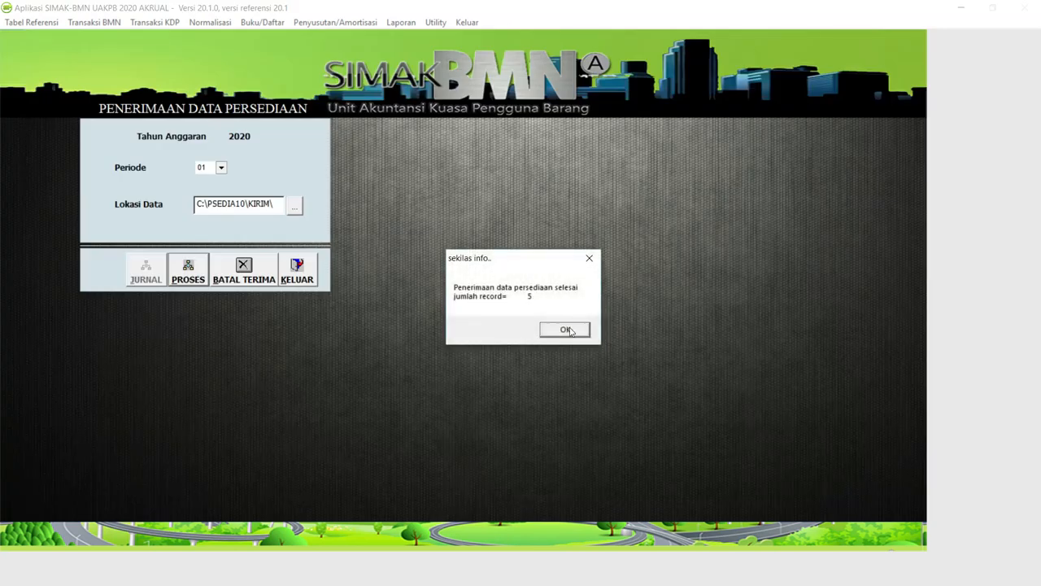
pyautogui.click(565, 330)
# Step: Receive the inventory data for periods 02 (February) and 03 (March) 2020
pyautogui.click(220, 167)
pyautogui.click(220, 189)
pyautogui.click(178, 276)
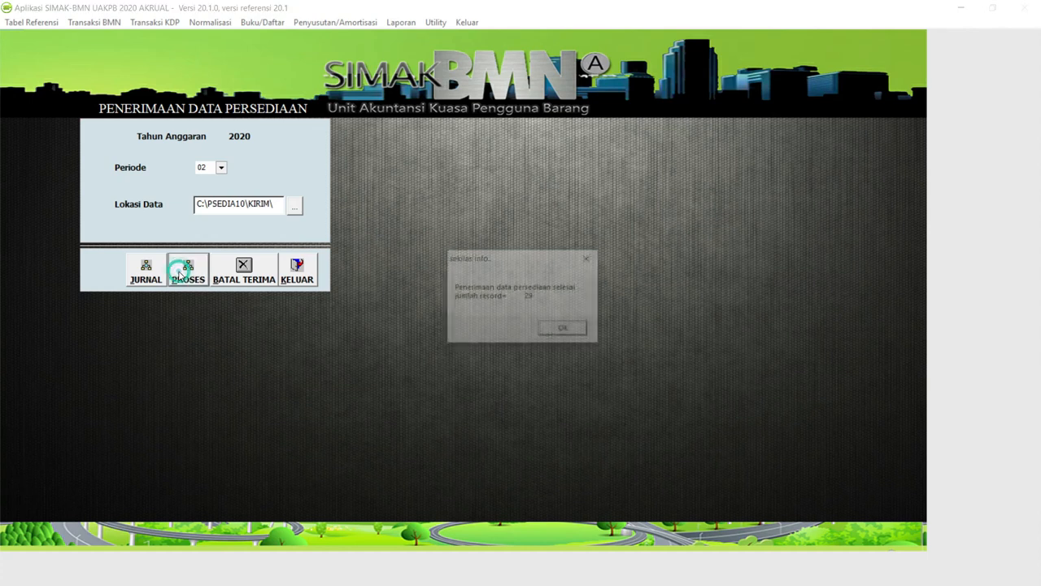
pyautogui.press('Return')
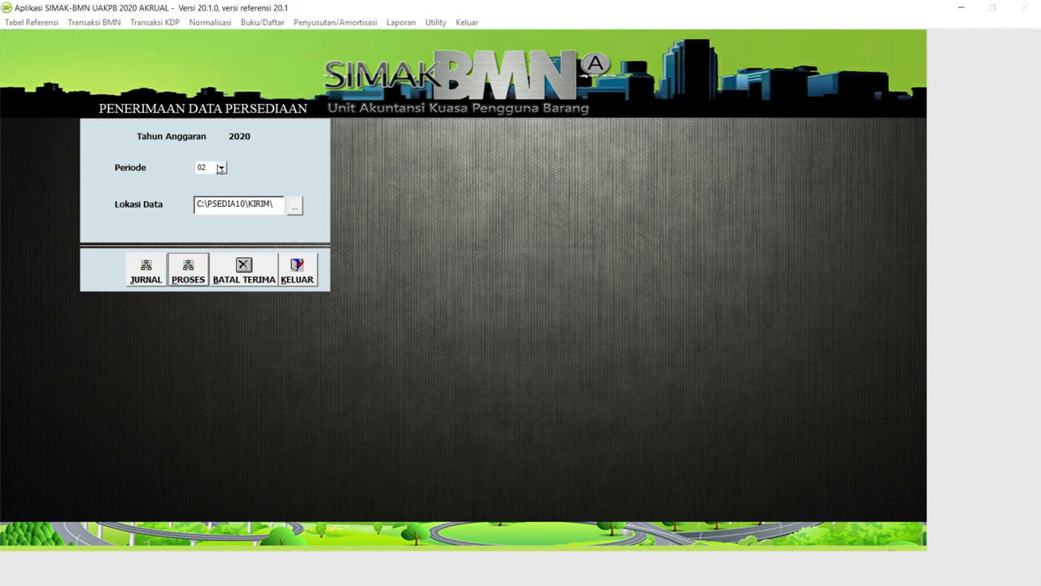
pyautogui.click(219, 167)
pyautogui.click(218, 190)
pyautogui.click(192, 277)
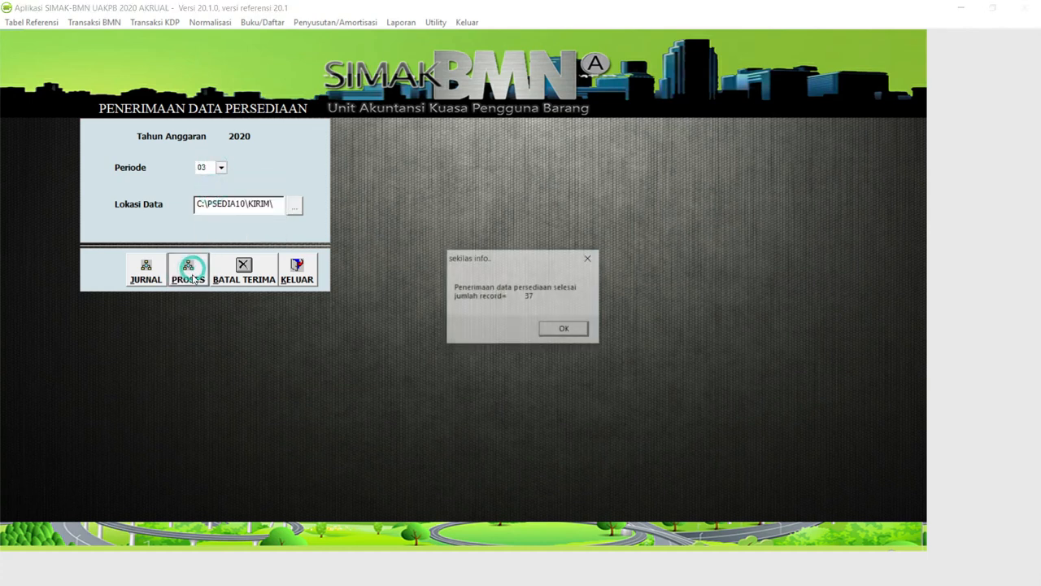
pyautogui.click(566, 329)
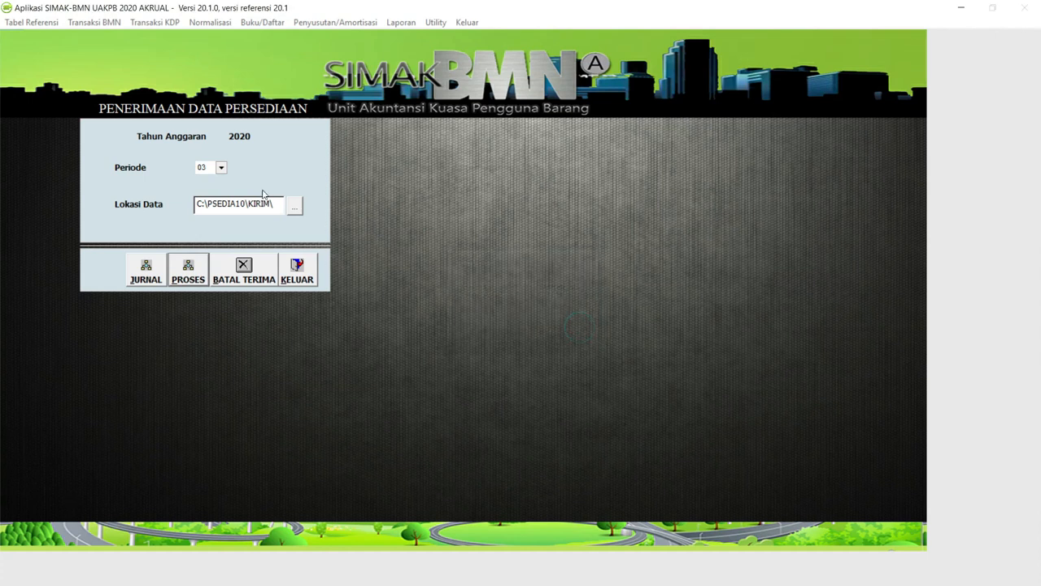
# Step: Receive the inventory data for periods 04 (April) and 05 (May) 2020
pyautogui.click(221, 167)
pyautogui.click(210, 189)
pyautogui.click(192, 277)
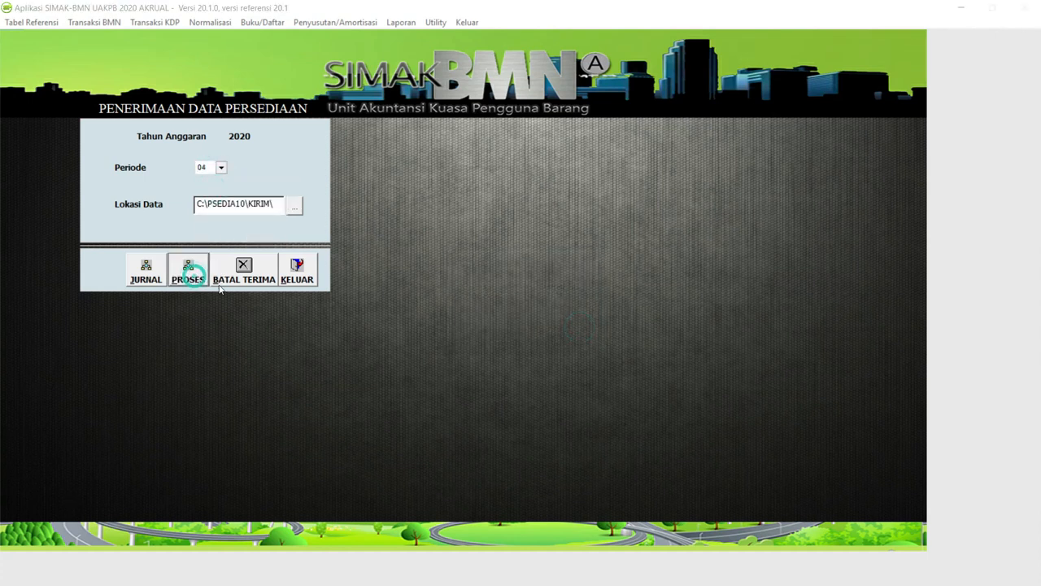
pyautogui.click(562, 327)
pyautogui.click(222, 167)
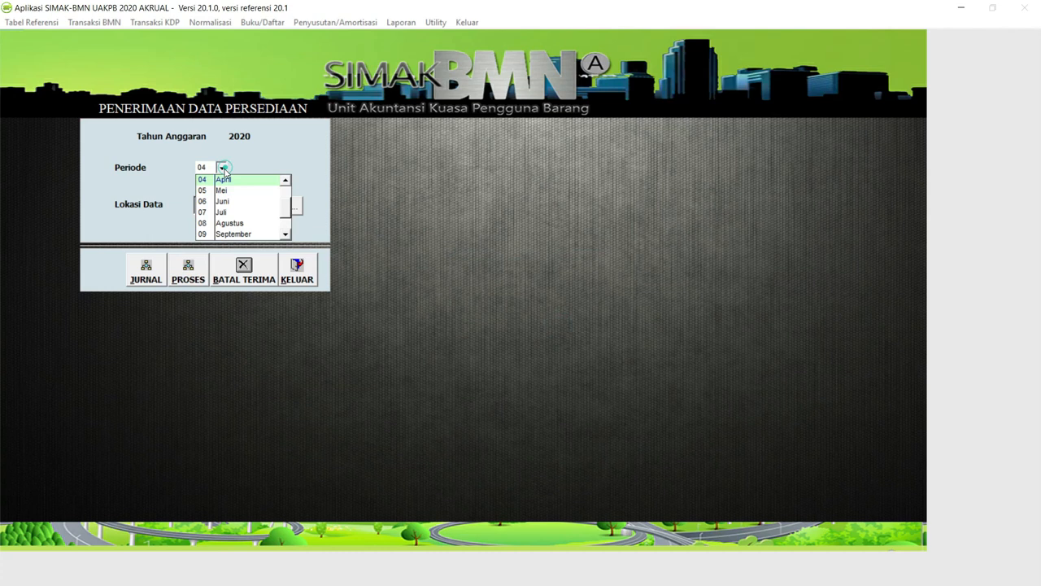
pyautogui.click(218, 190)
pyautogui.click(195, 275)
pyautogui.click(565, 329)
# Step: Receive the inventory data for periods 06 (June) and 07 (July) 2020
pyautogui.click(221, 168)
pyautogui.click(220, 190)
pyautogui.click(189, 269)
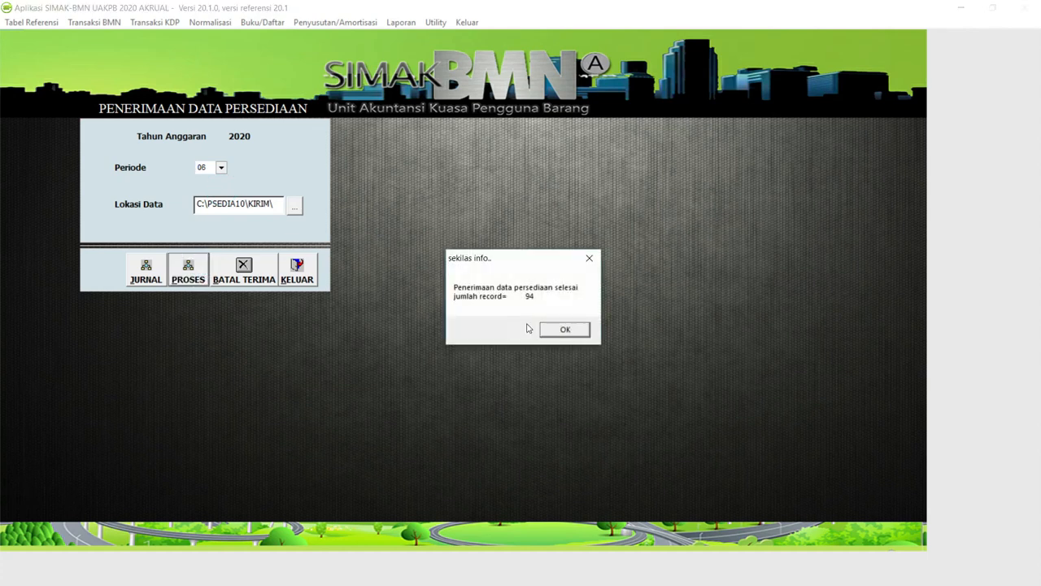
pyautogui.click(562, 329)
pyautogui.click(221, 168)
pyautogui.click(222, 197)
pyautogui.click(188, 268)
pyautogui.click(547, 328)
# Step: Receive the inventory data for periods 08 (August) and 09 (September) 2020
pyautogui.click(222, 168)
pyautogui.click(217, 198)
pyautogui.click(192, 259)
pyautogui.click(548, 328)
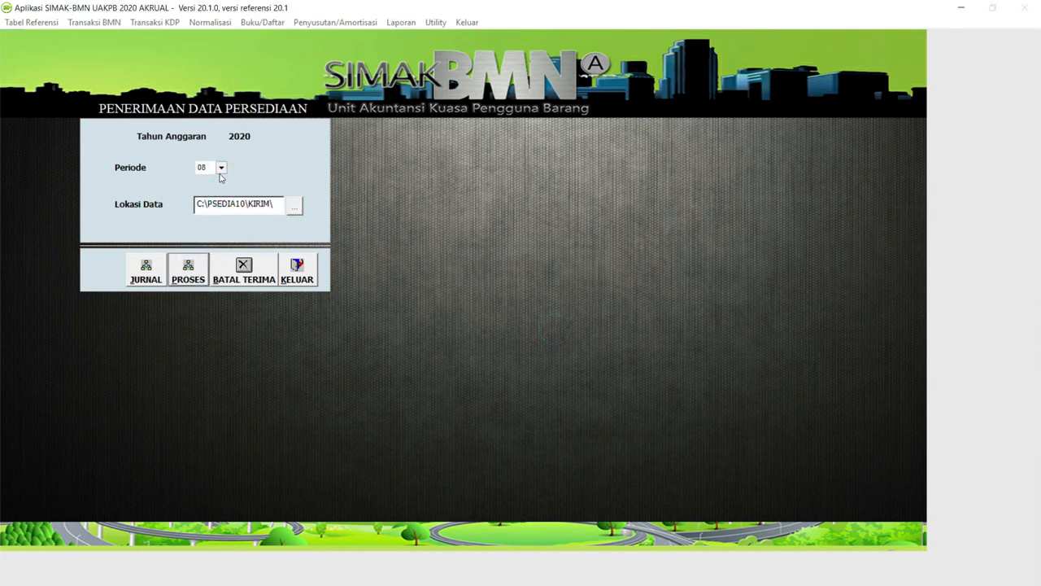
pyautogui.click(221, 168)
pyautogui.click(214, 202)
pyautogui.click(188, 270)
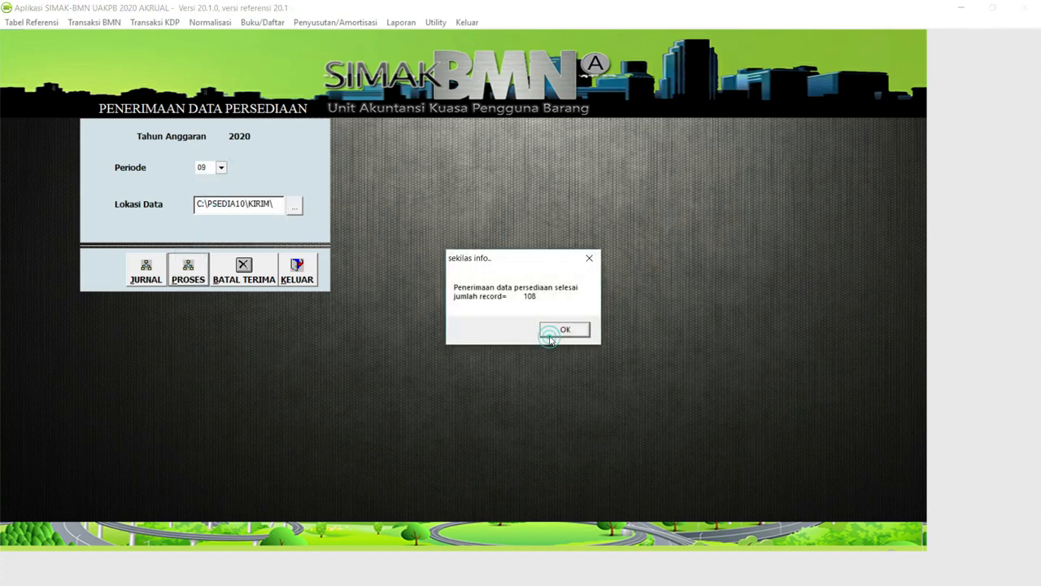
pyautogui.click(563, 329)
# Step: Receive the inventory data for periods 10 (October) and 11 (November) 2020, and close the receiving form
pyautogui.click(220, 168)
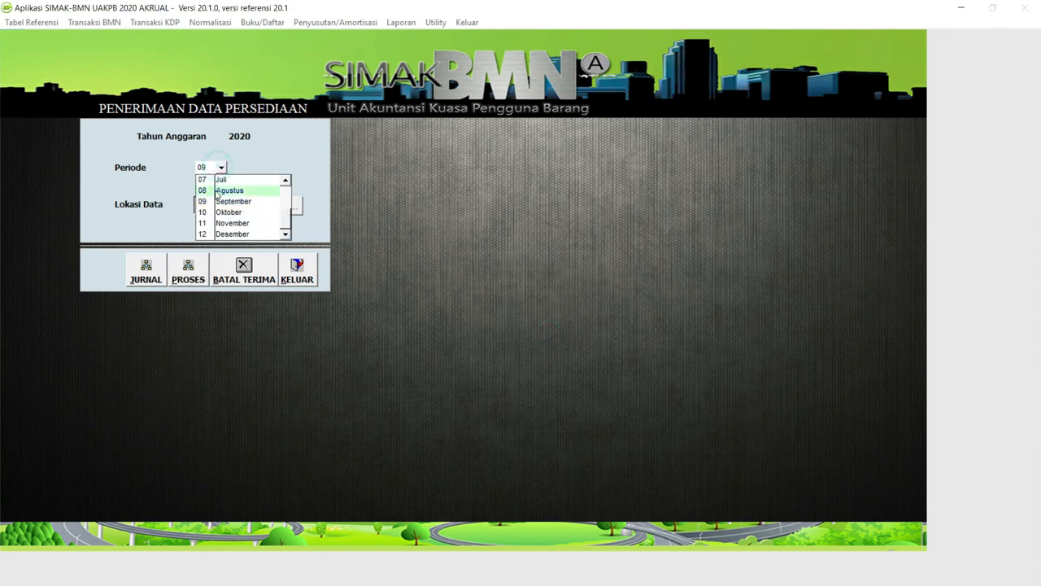
pyautogui.click(236, 209)
pyautogui.click(189, 270)
pyautogui.click(564, 329)
pyautogui.click(221, 168)
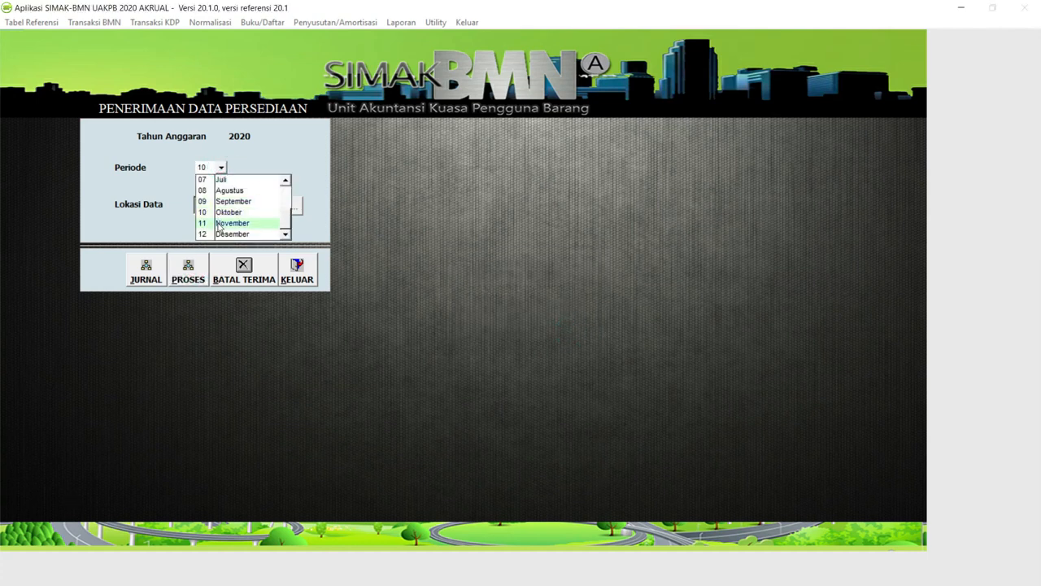
pyautogui.click(218, 222)
pyautogui.click(188, 269)
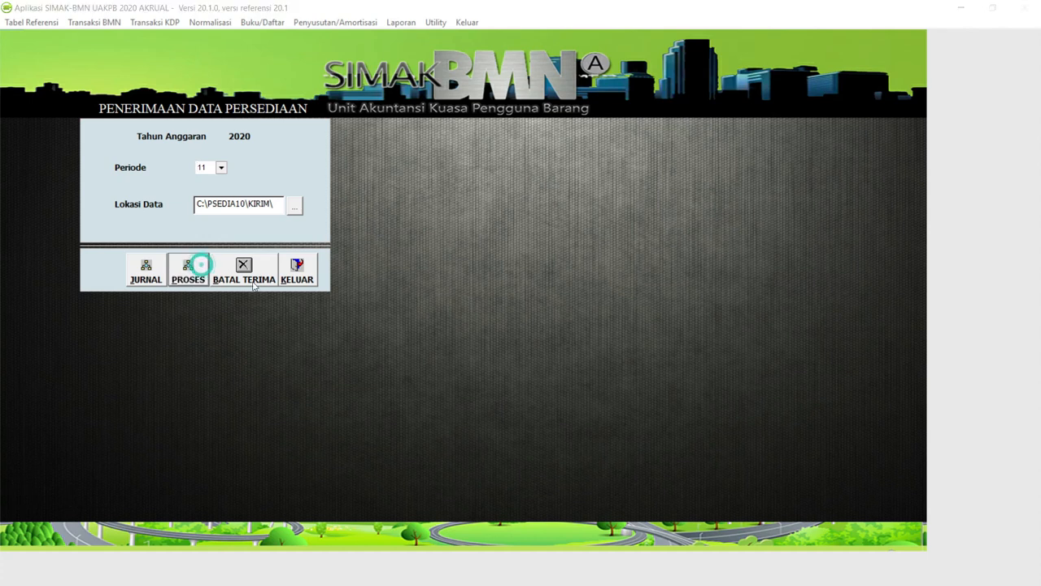
pyautogui.click(563, 329)
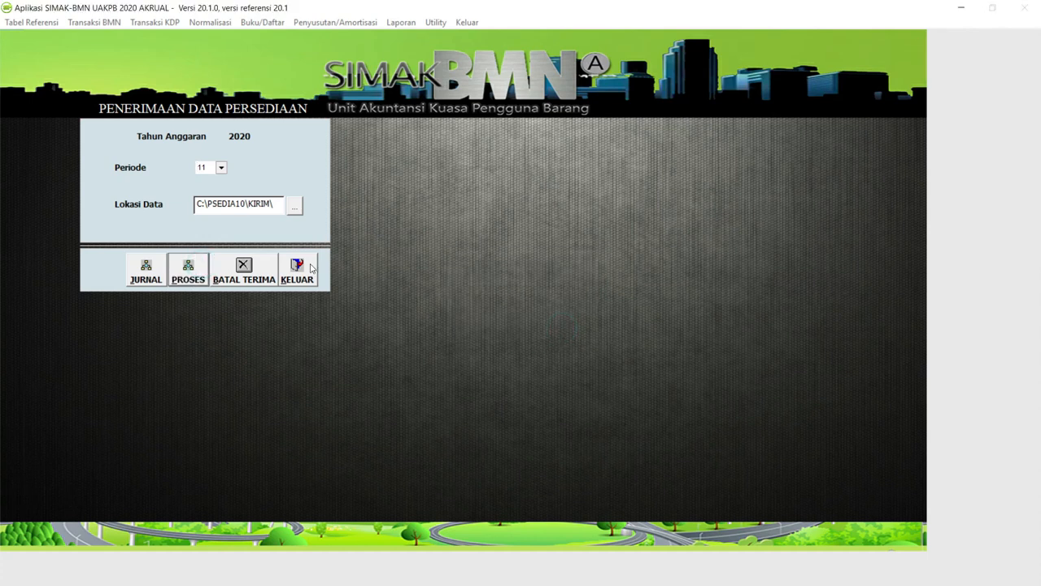
pyautogui.click(297, 272)
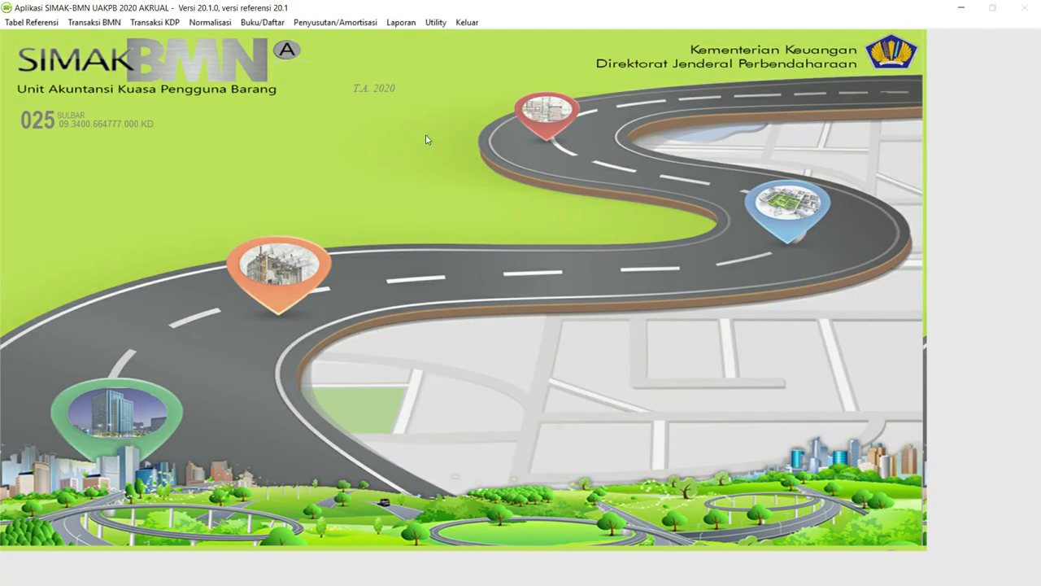
# Step: Display the 2020 Semester II inventory report (Laporan Barang Kuasa Pengguna - Persediaan) to check its total, and close it
pyautogui.click(409, 26)
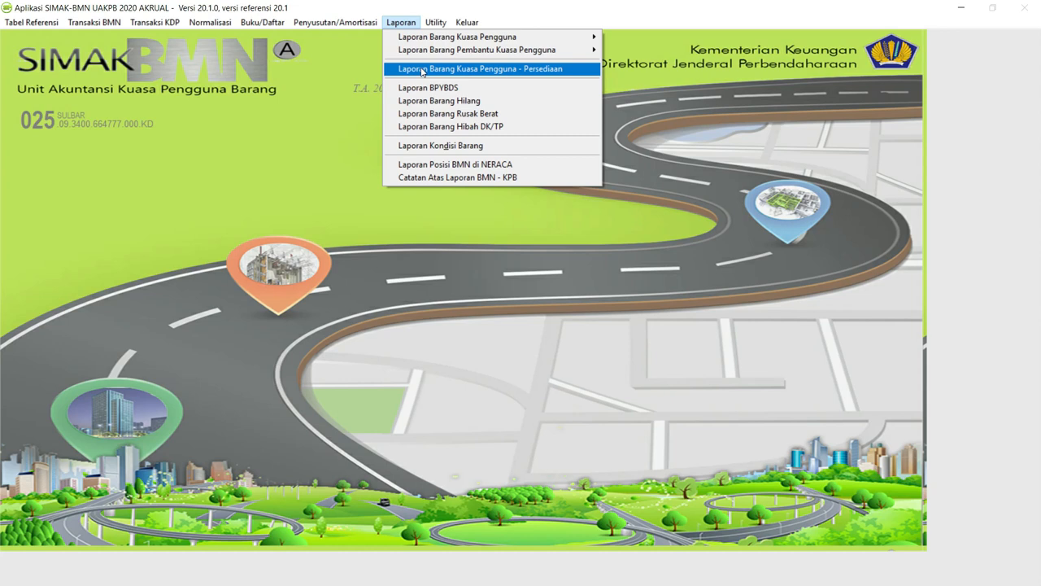
pyautogui.click(422, 70)
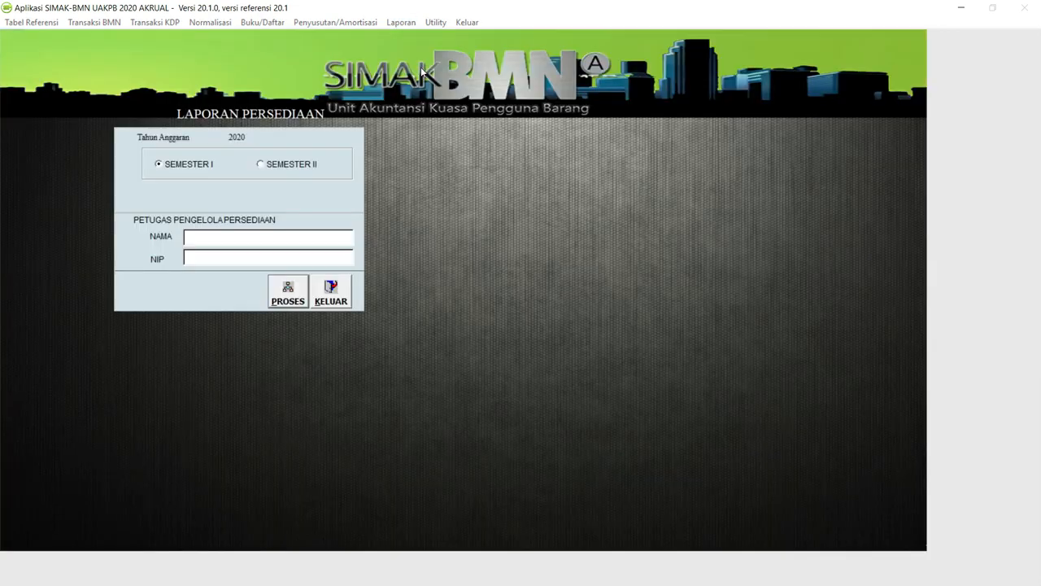
pyautogui.click(281, 165)
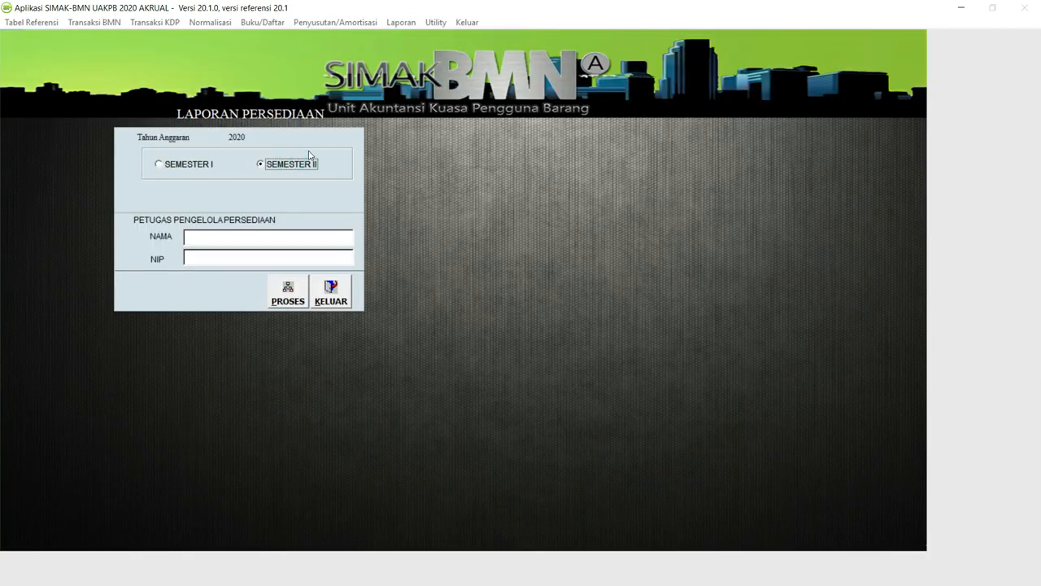
pyautogui.click(288, 295)
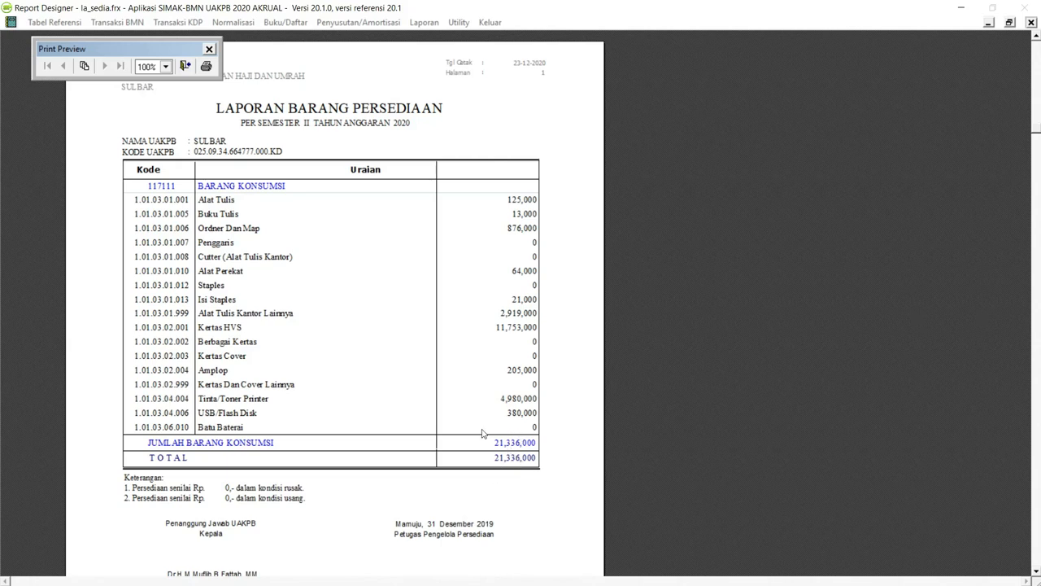
pyautogui.click(185, 66)
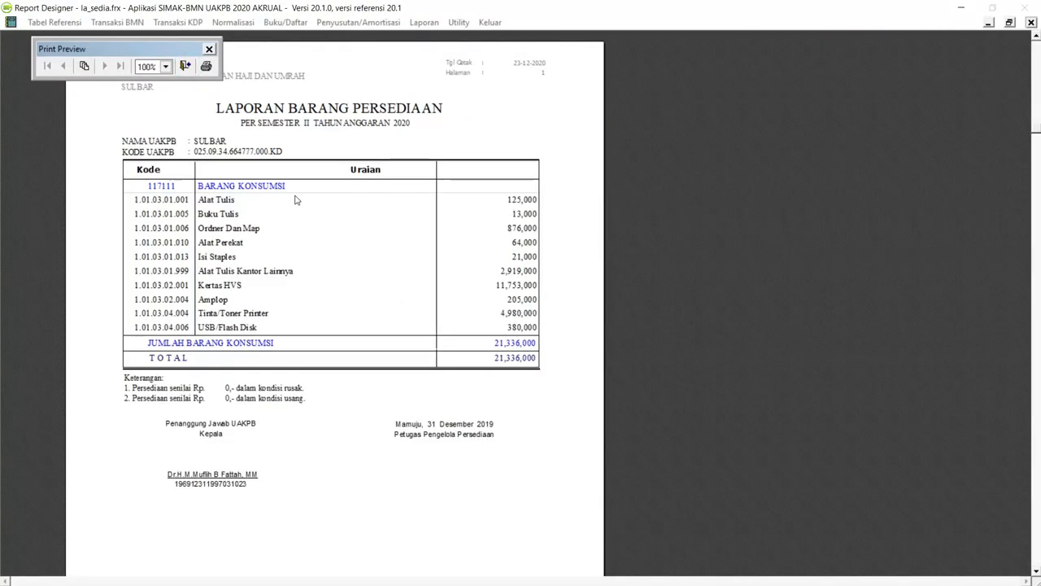
pyautogui.click(186, 66)
pyautogui.click(342, 297)
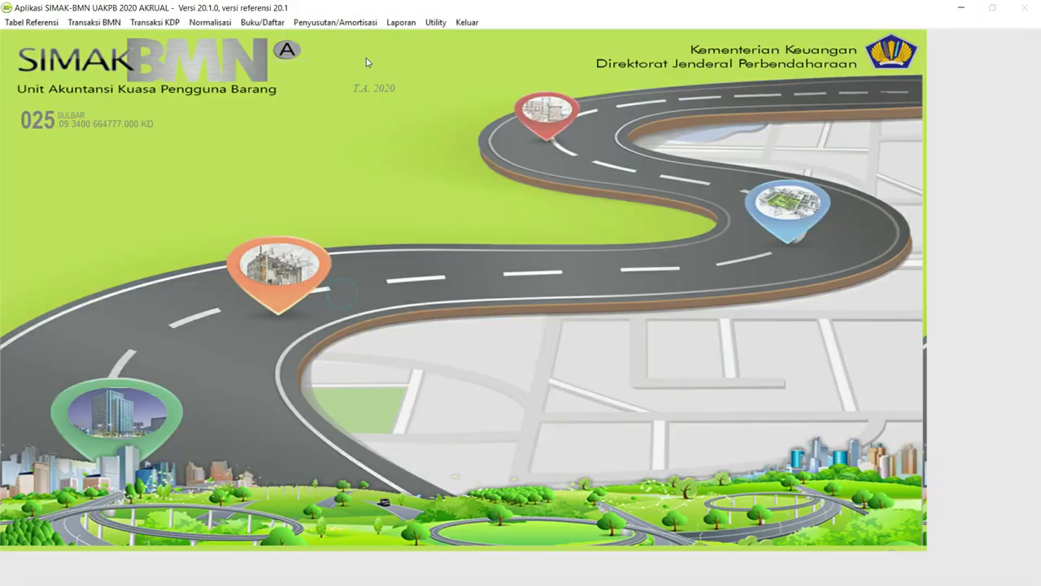
# Step: Generate the annual (Tahunan) 2020 report of the BMN position in the balance sheet to check the Barang Konsumsi amount
pyautogui.click(401, 22)
pyautogui.click(510, 165)
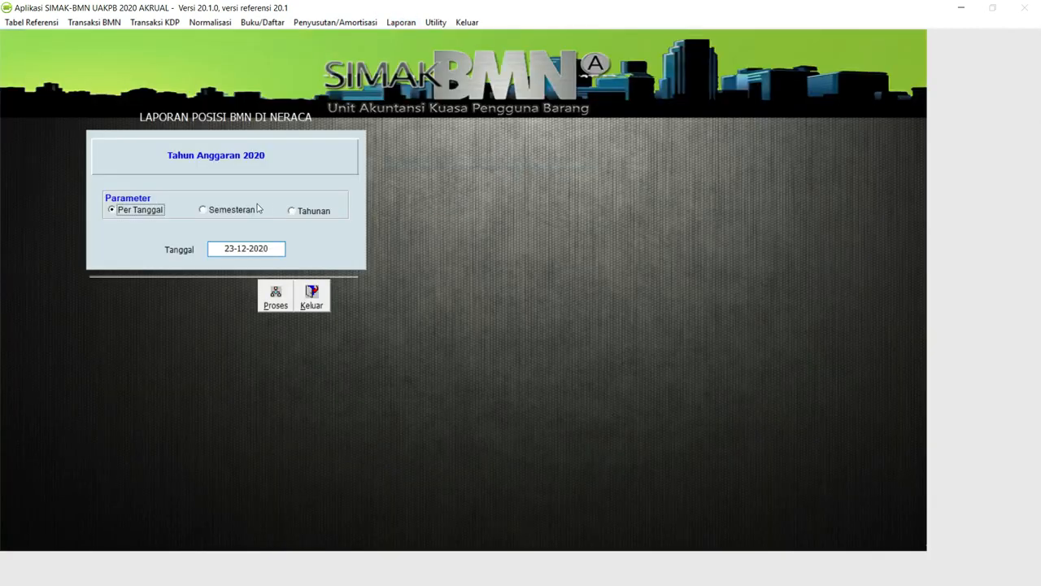
pyautogui.click(235, 211)
pyautogui.click(282, 255)
pyautogui.click(315, 213)
pyautogui.click(277, 293)
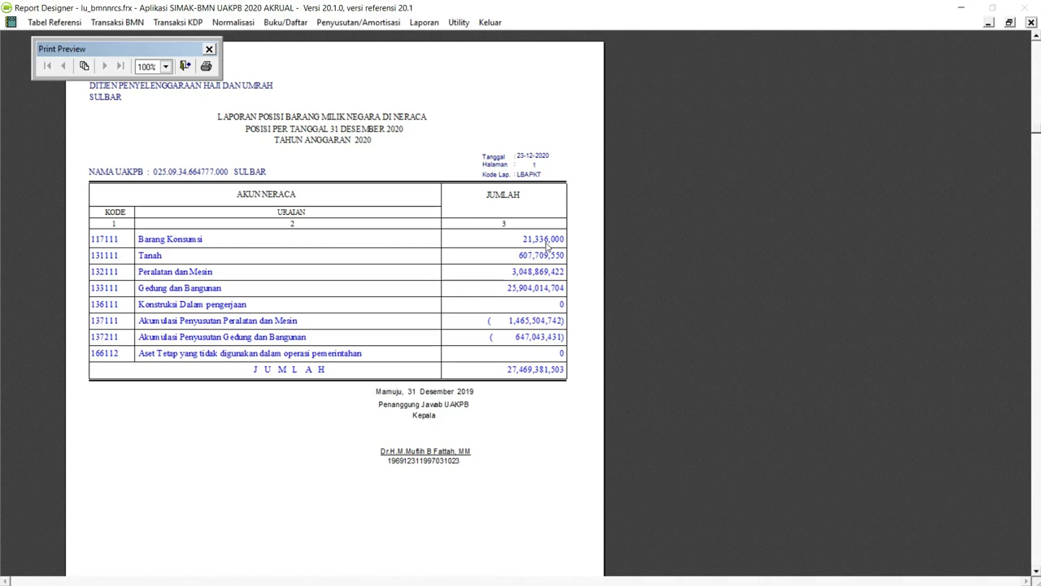
# Step: Switch to Aplikasi Persediaan and check the inventory position in the balance sheet up to 23-12-2020, closing the report form
pyautogui.press('super')
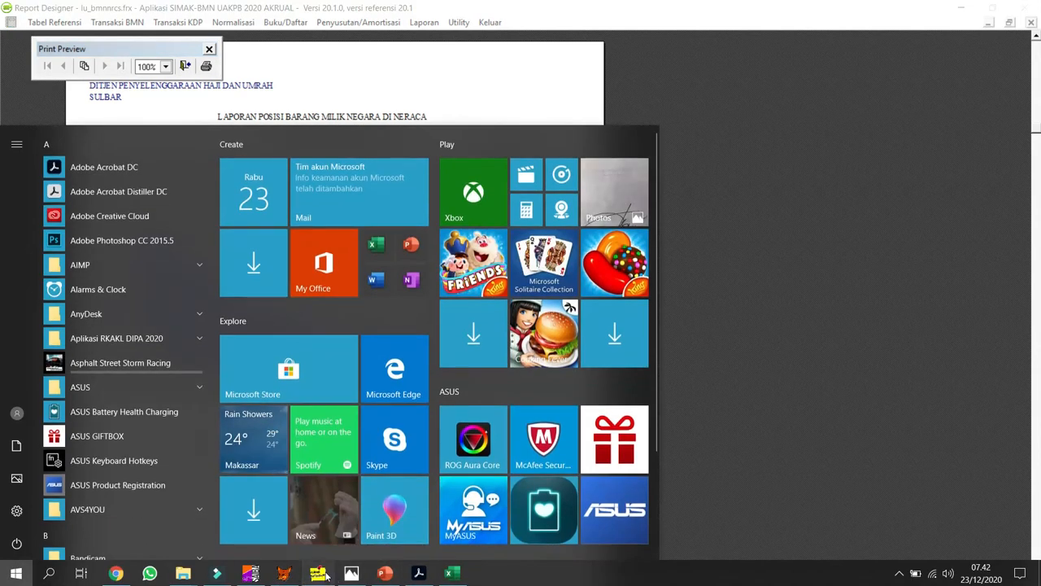
pyautogui.click(317, 573)
pyautogui.click(103, 22)
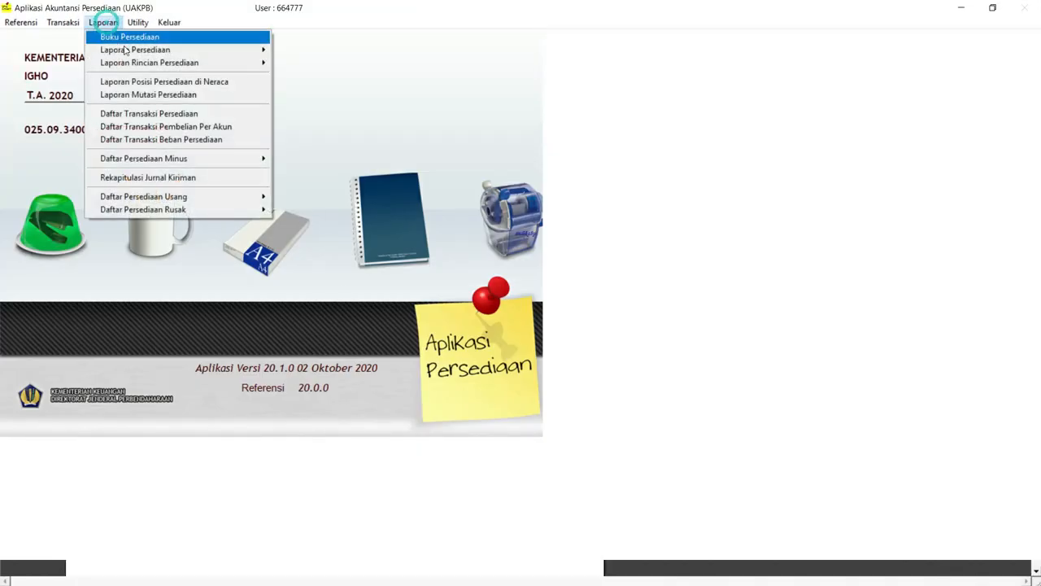
pyautogui.click(189, 82)
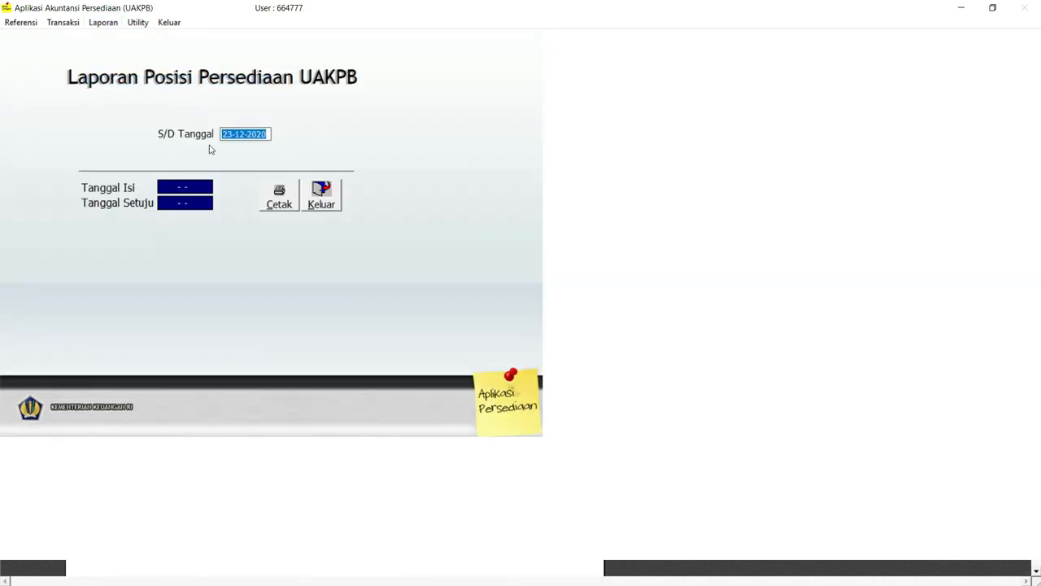
pyautogui.click(285, 205)
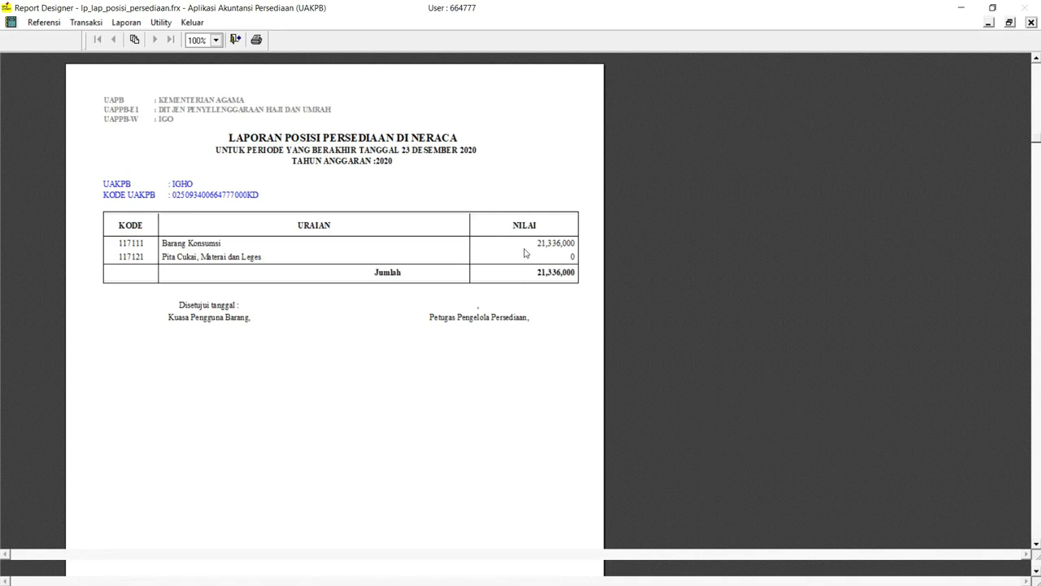
pyautogui.press('Escape')
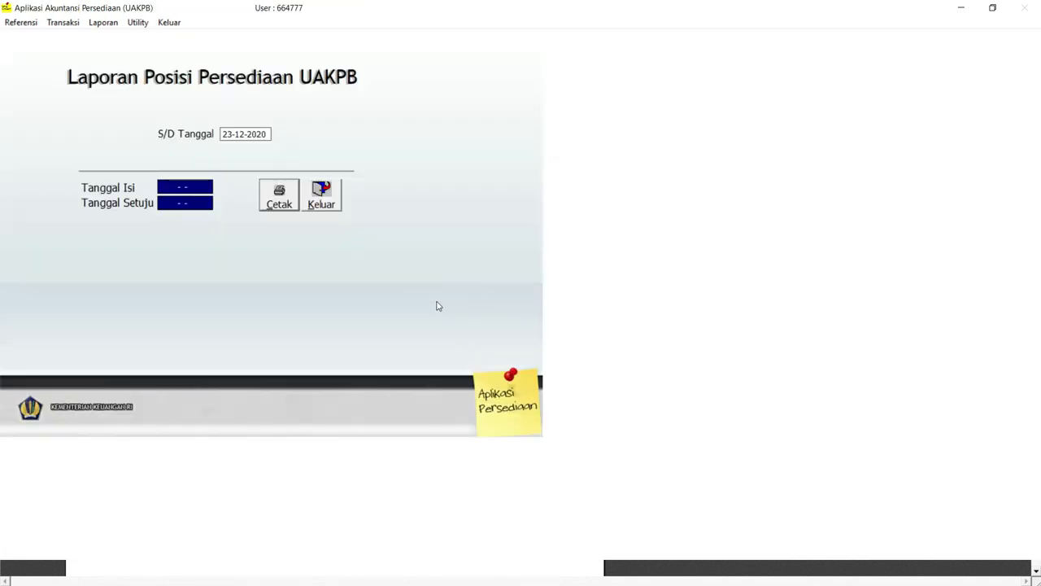
pyautogui.click(333, 208)
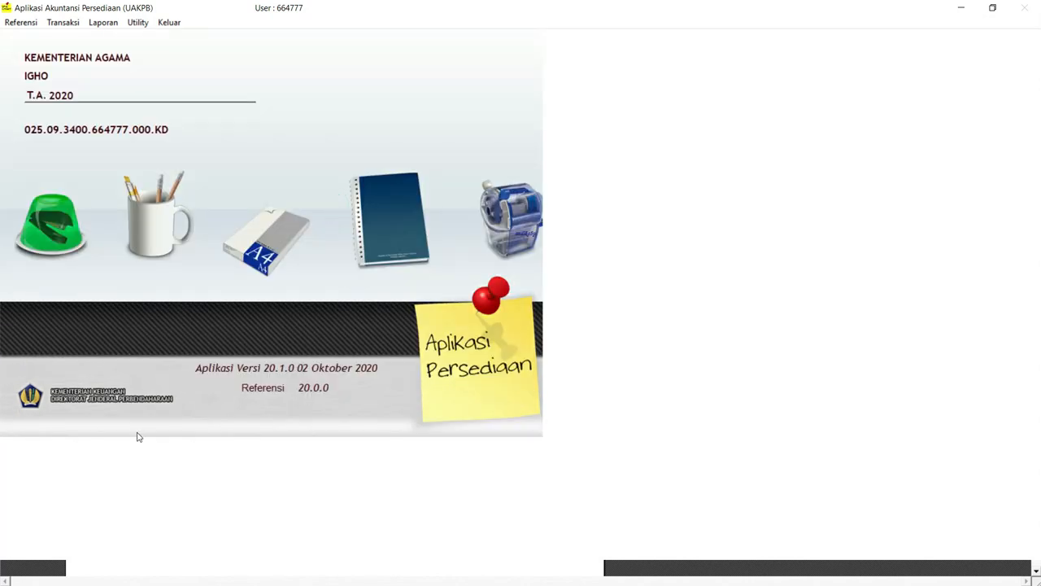
# Step: Switch back to SIMAK-BMN and close the form for the BMN position in the balance sheet
pyautogui.press('super')
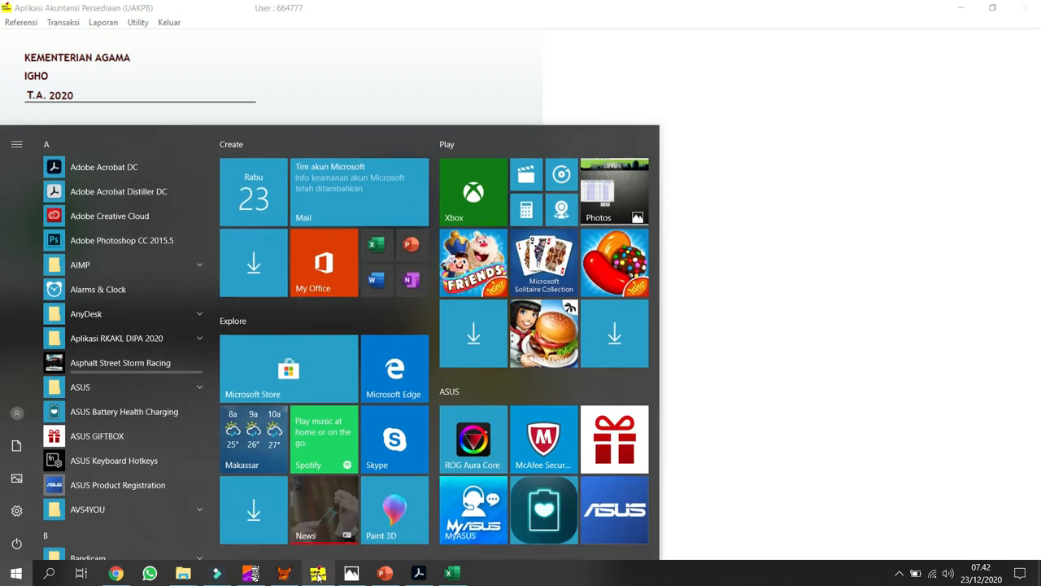
pyautogui.moveTo(317, 575)
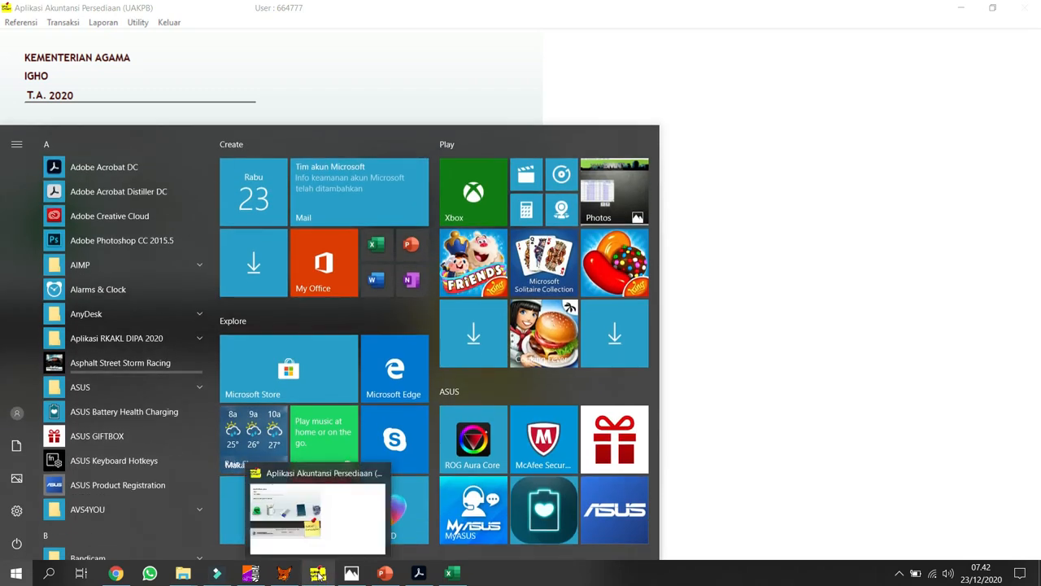
pyautogui.click(252, 573)
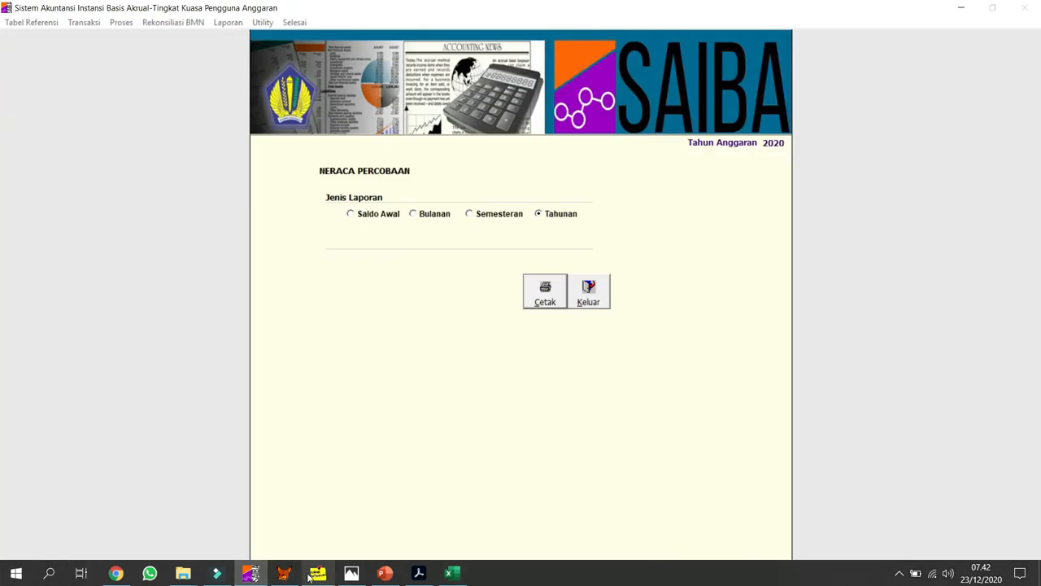
pyautogui.click(285, 574)
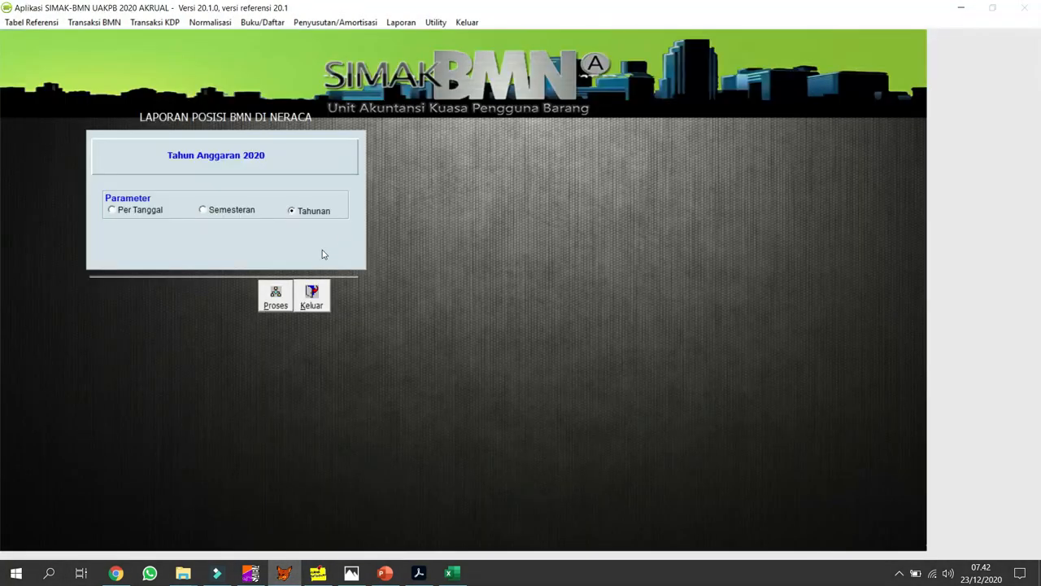
pyautogui.click(316, 294)
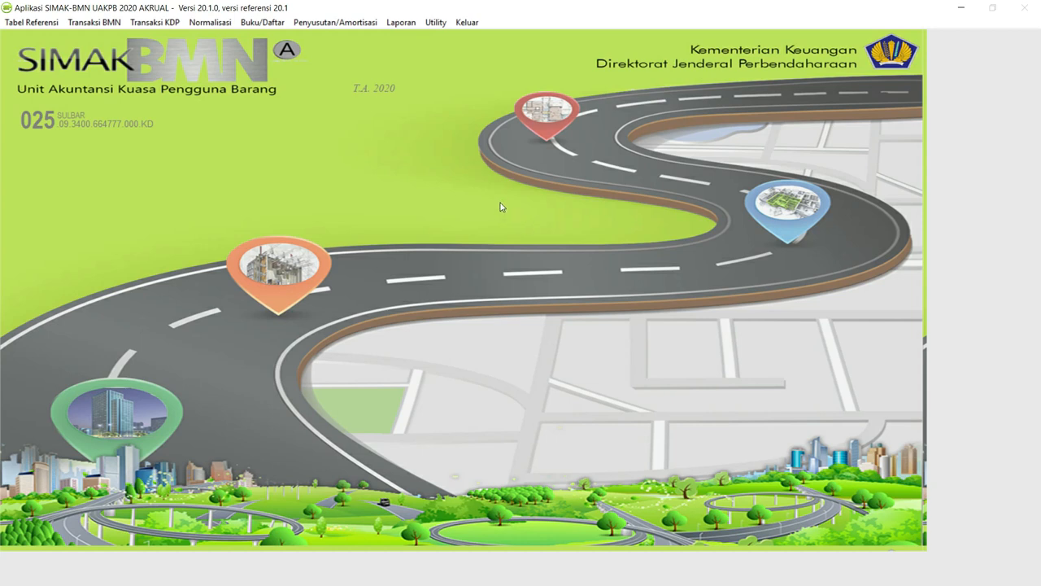
# Step: Open the form for sending data to UAKPA (Pengiriman ke UAKPA) and set period 11
pyautogui.click(437, 23)
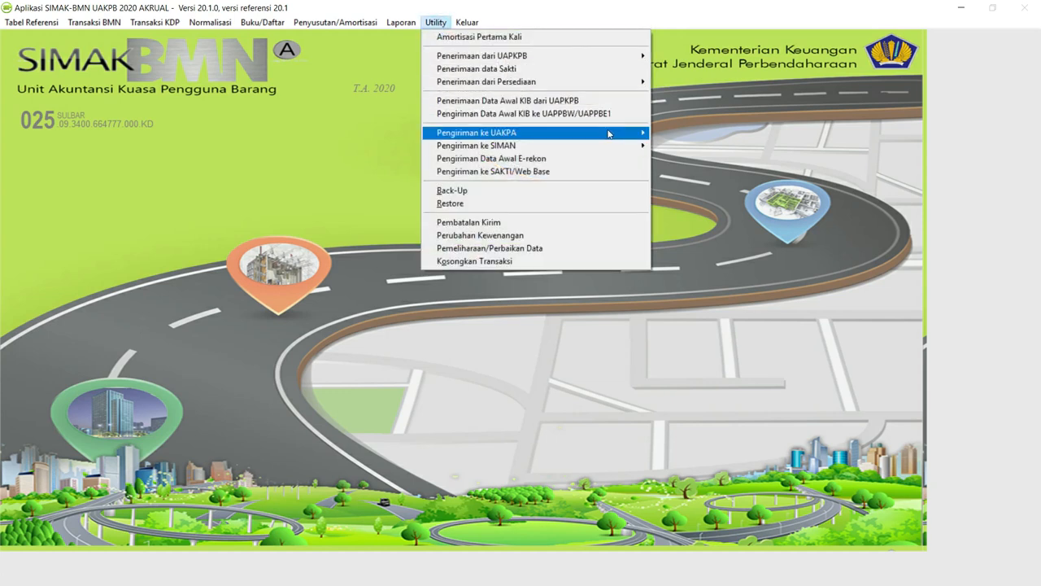
pyautogui.moveTo(636, 136)
pyautogui.click(667, 132)
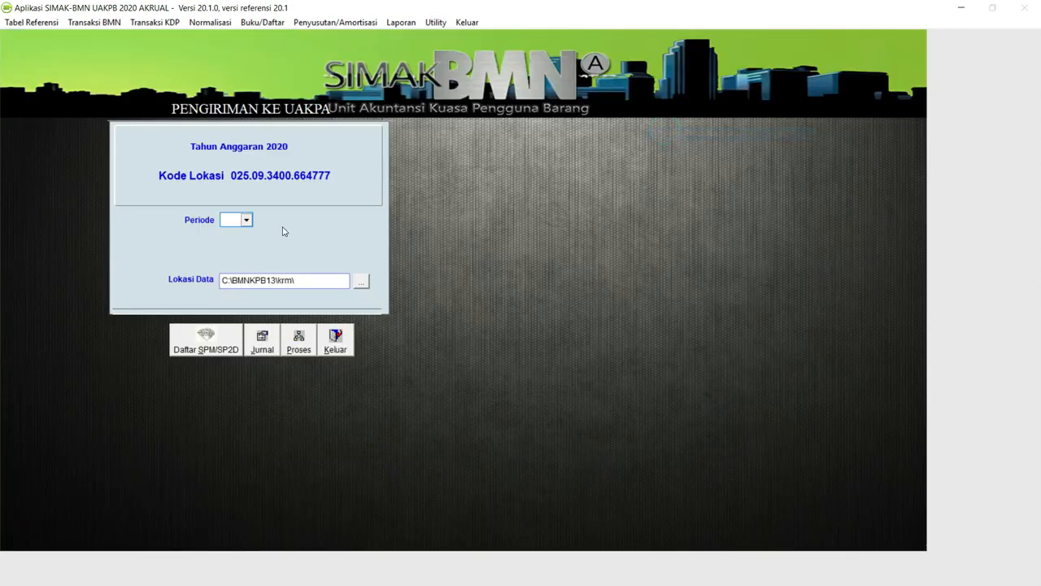
pyautogui.click(247, 220)
pyautogui.click(310, 288)
pyautogui.click(310, 287)
pyautogui.click(310, 288)
pyautogui.click(310, 288)
pyautogui.click(310, 288)
pyautogui.click(268, 276)
# Step: Review the BMN mutation transaction journal for period 11 page by page, and close it and the journal recap
pyautogui.click(265, 340)
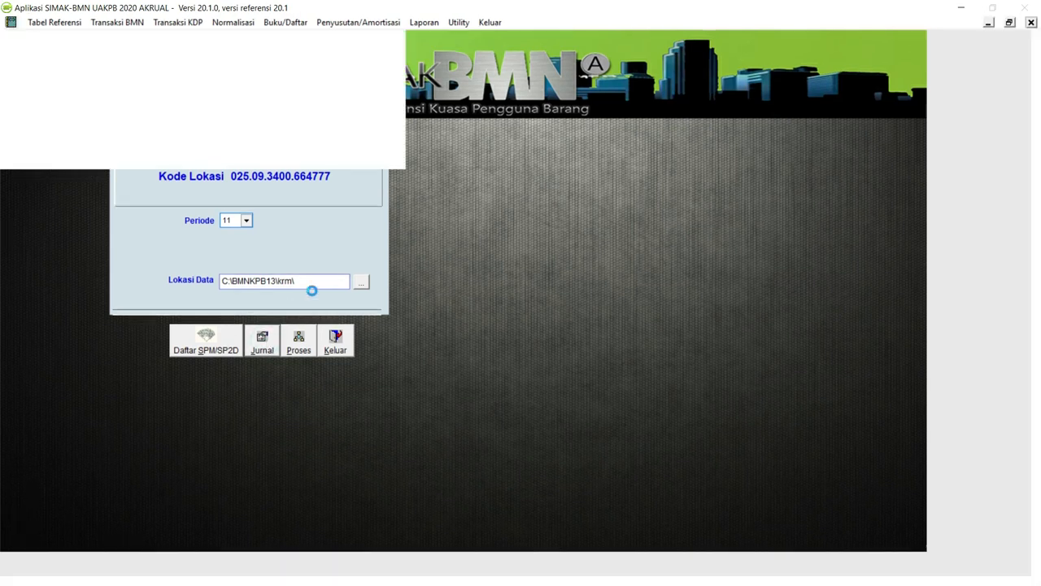
pyautogui.scroll(-2, 324, 267)
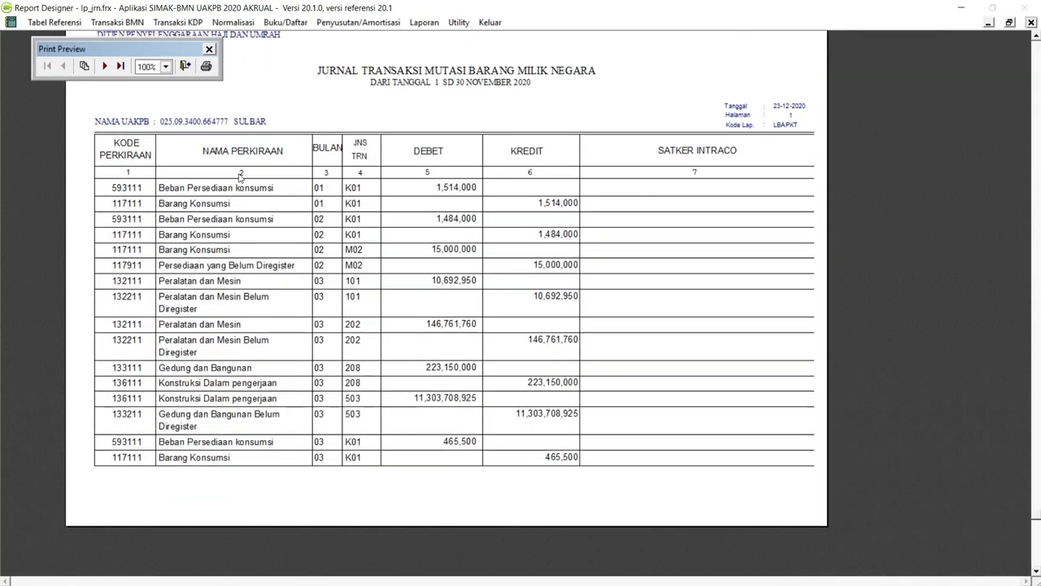
pyautogui.click(105, 66)
pyautogui.click(105, 66)
pyautogui.click(105, 66)
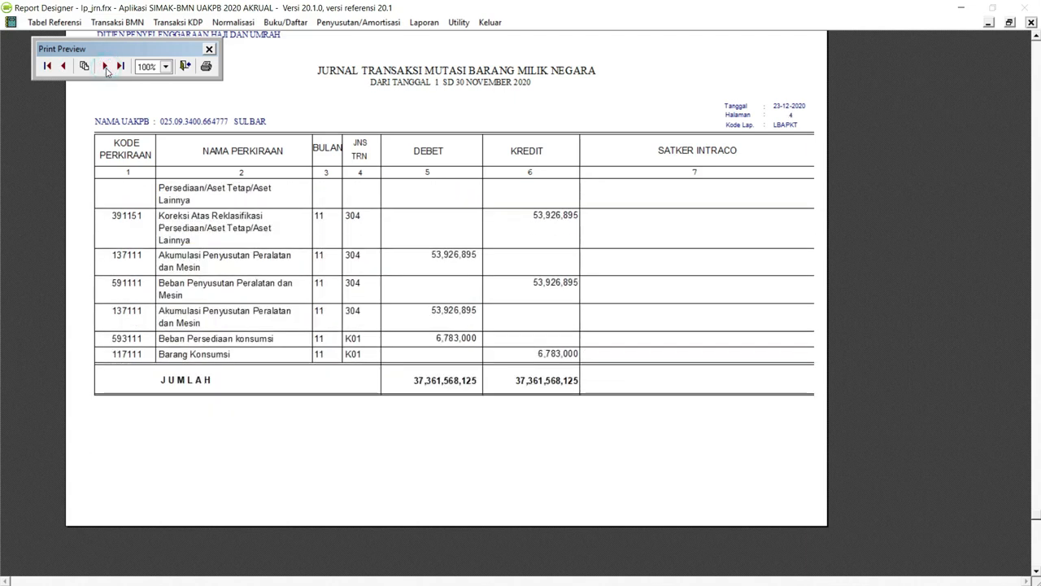
pyautogui.click(63, 65)
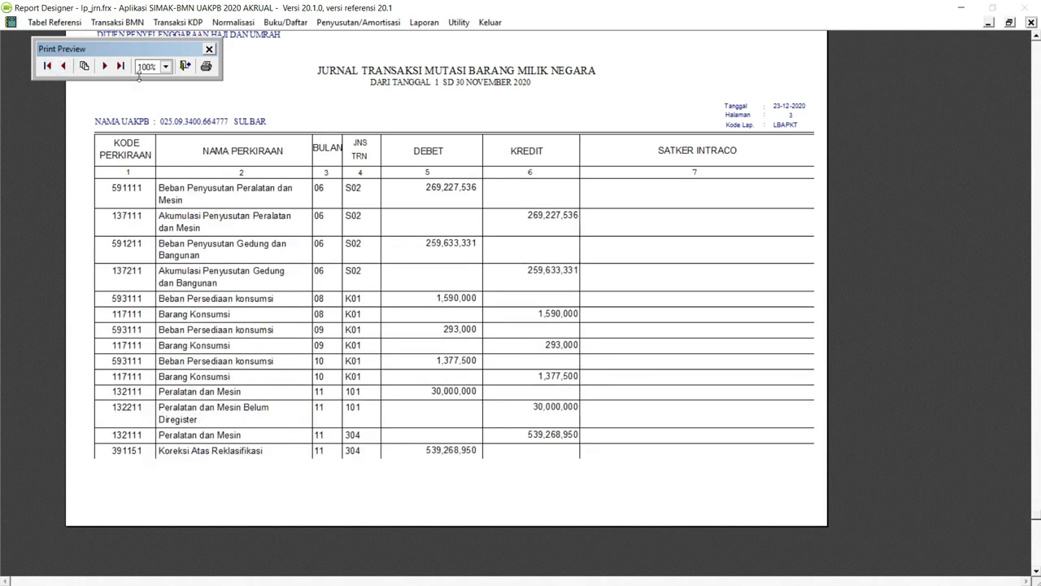
pyautogui.click(185, 66)
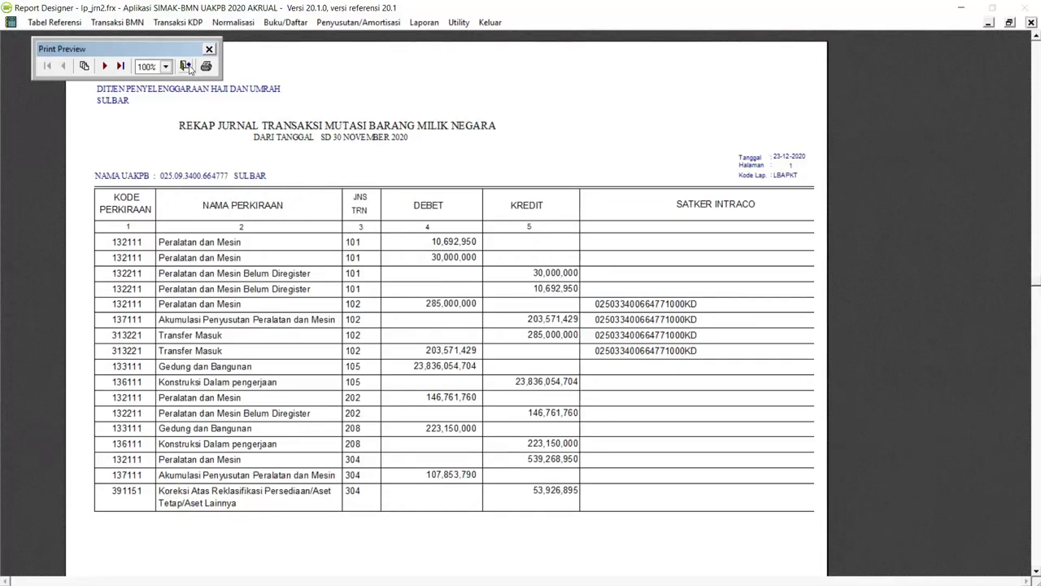
pyautogui.click(187, 69)
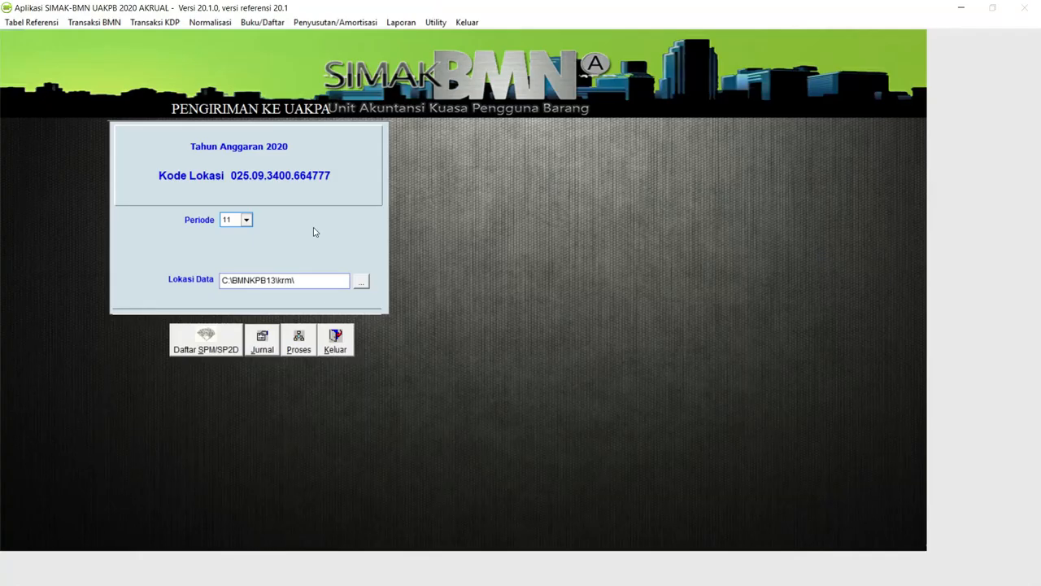
# Step: Process the period 11 data delivery to UAKPA, closing the resulting registers and the completion notice
pyautogui.click(298, 345)
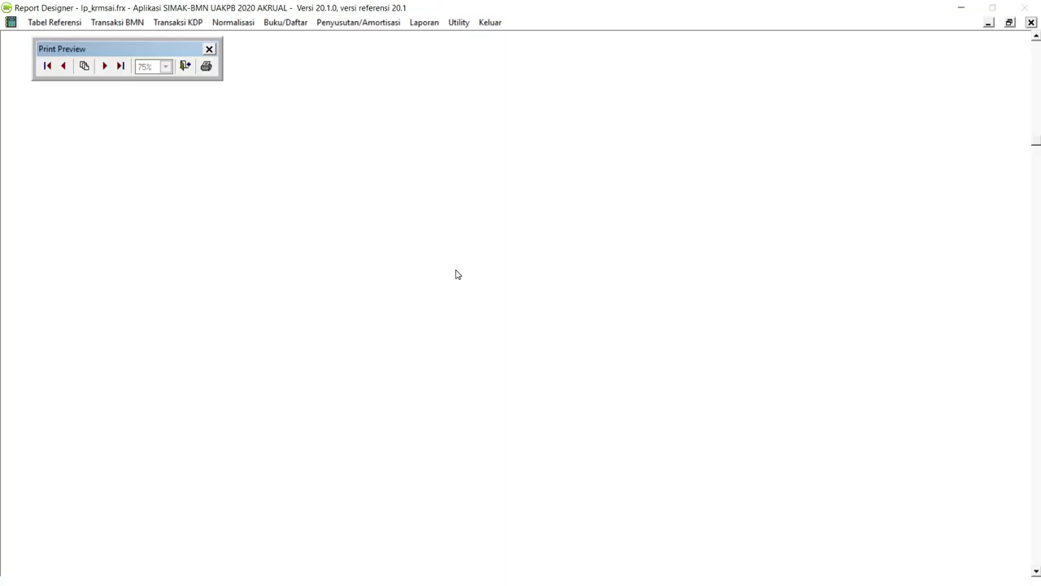
pyautogui.press('Escape')
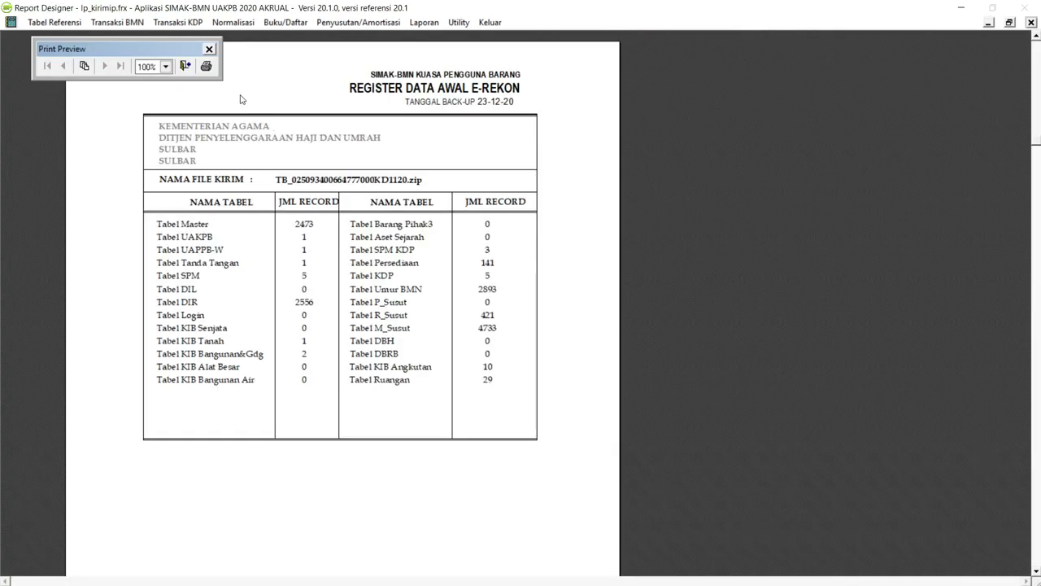
pyautogui.click(185, 66)
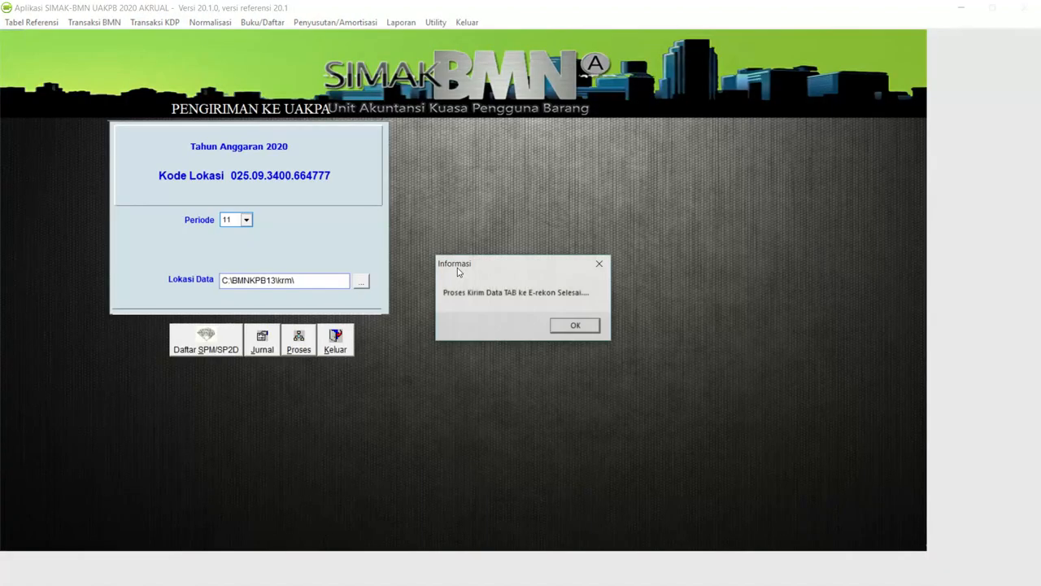
pyautogui.click(576, 325)
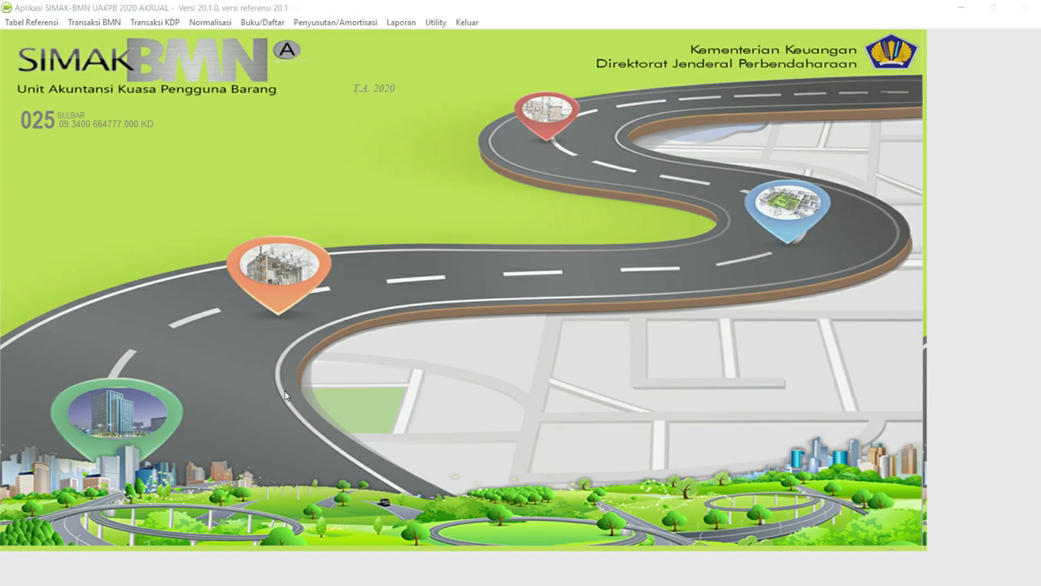
# Step: Switch to SAIBA and close the Neraca Percobaan form
pyautogui.press('super')
pyautogui.click(258, 575)
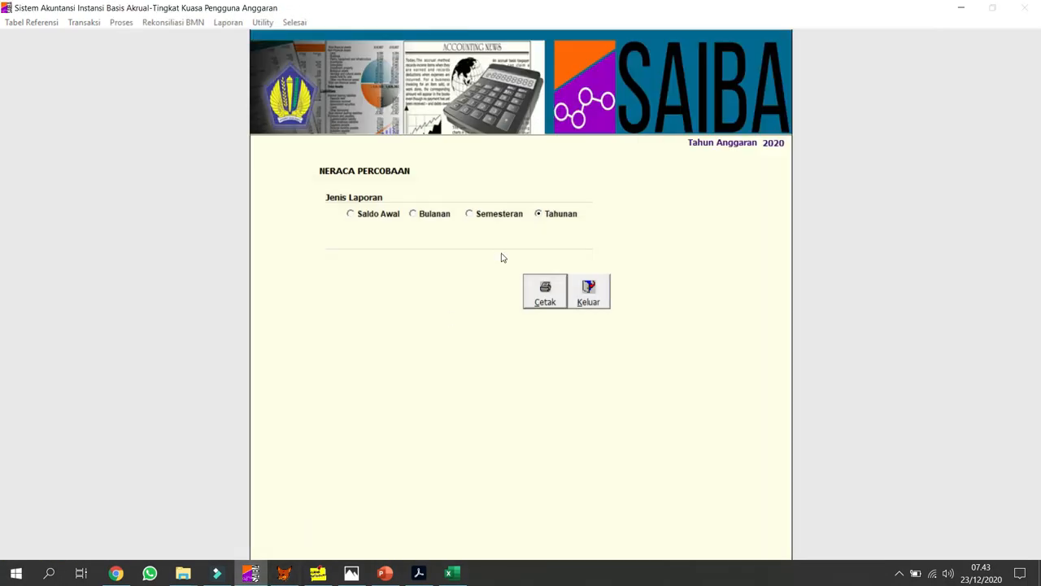
pyautogui.click(605, 301)
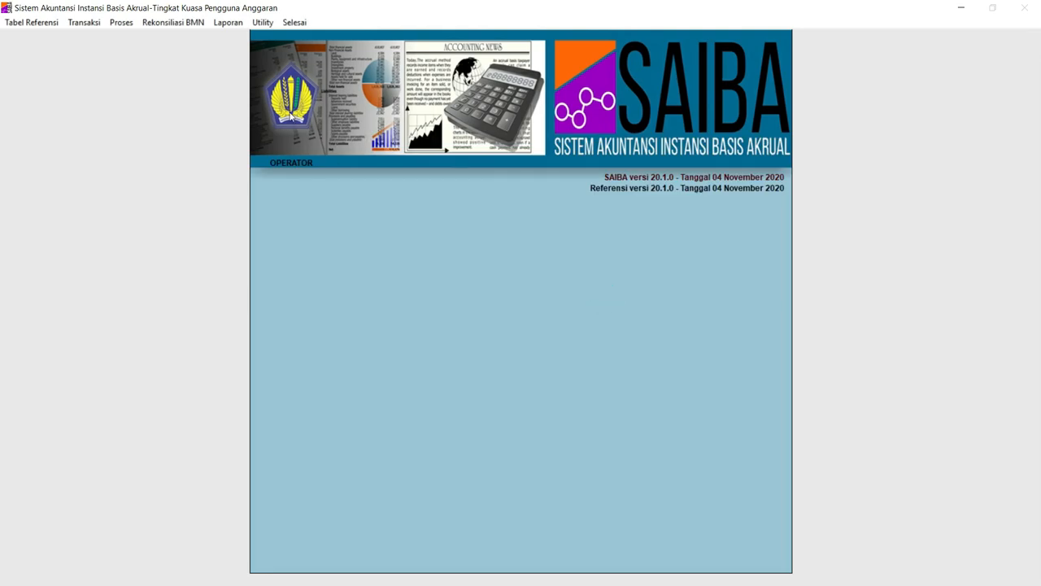
# Step: Cancel the earlier receipt of UAKPB asset data for month 11 and close the receipt form
pyautogui.click(263, 23)
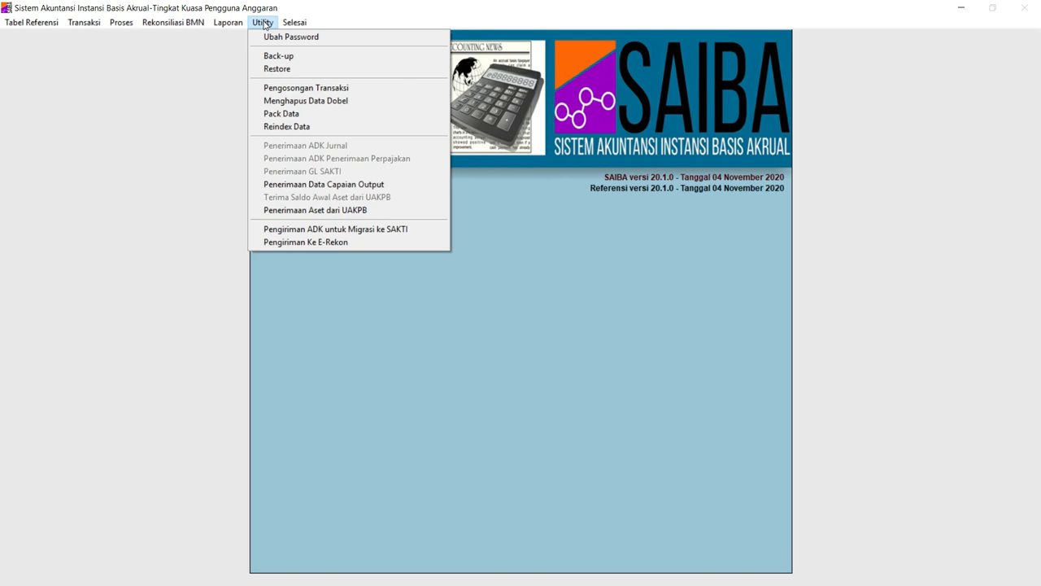
pyautogui.click(344, 213)
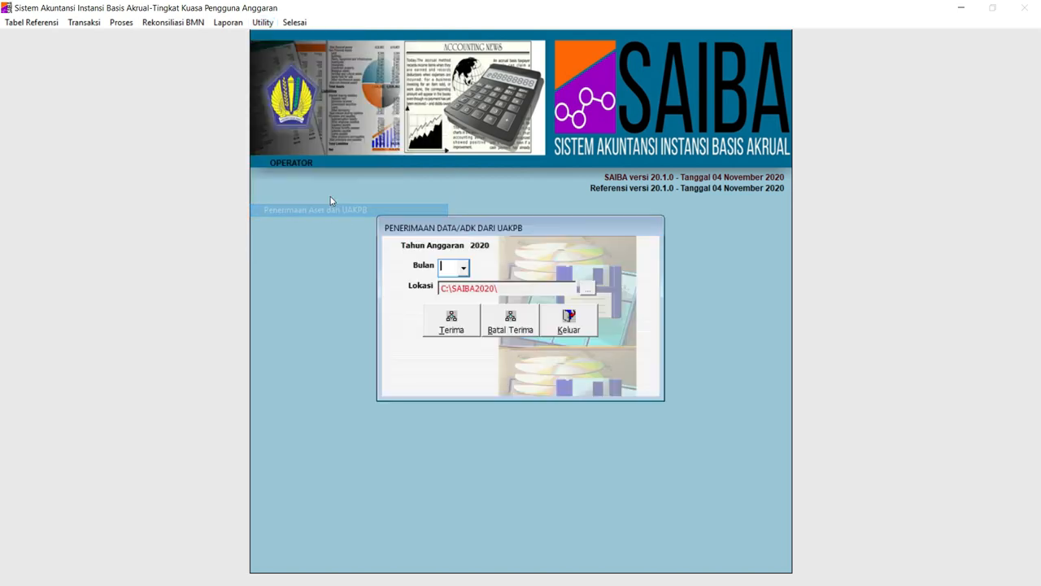
pyautogui.click(465, 267)
pyautogui.click(542, 347)
pyautogui.click(542, 347)
pyautogui.click(542, 347)
pyautogui.click(542, 347)
pyautogui.click(541, 347)
pyautogui.click(515, 336)
pyautogui.click(519, 324)
pyautogui.click(584, 332)
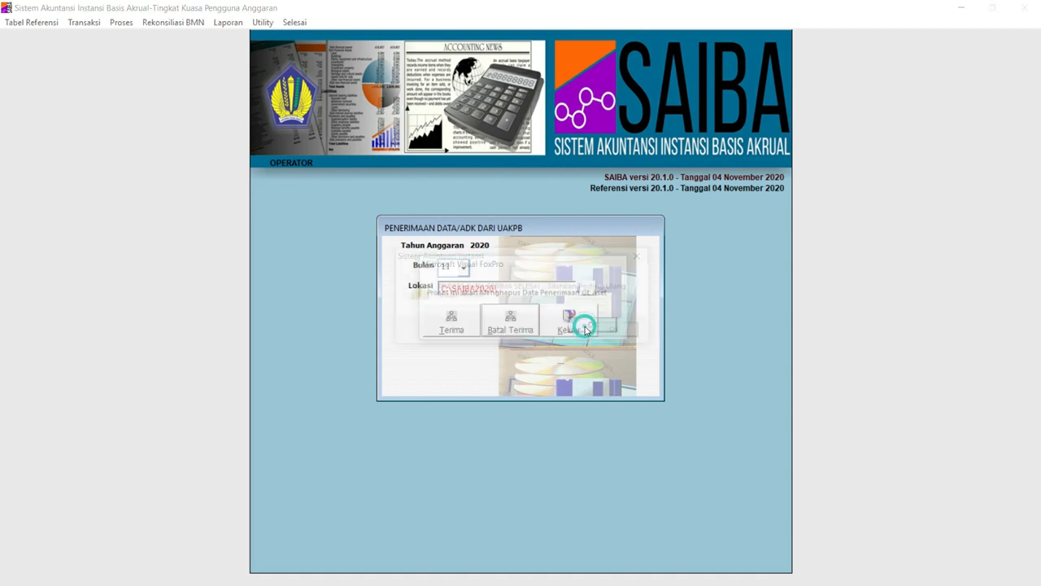
pyautogui.click(615, 336)
pyautogui.click(569, 325)
# Step: Run the posting process for period 11 after the cancelled receipt and close the posting form
pyautogui.click(121, 22)
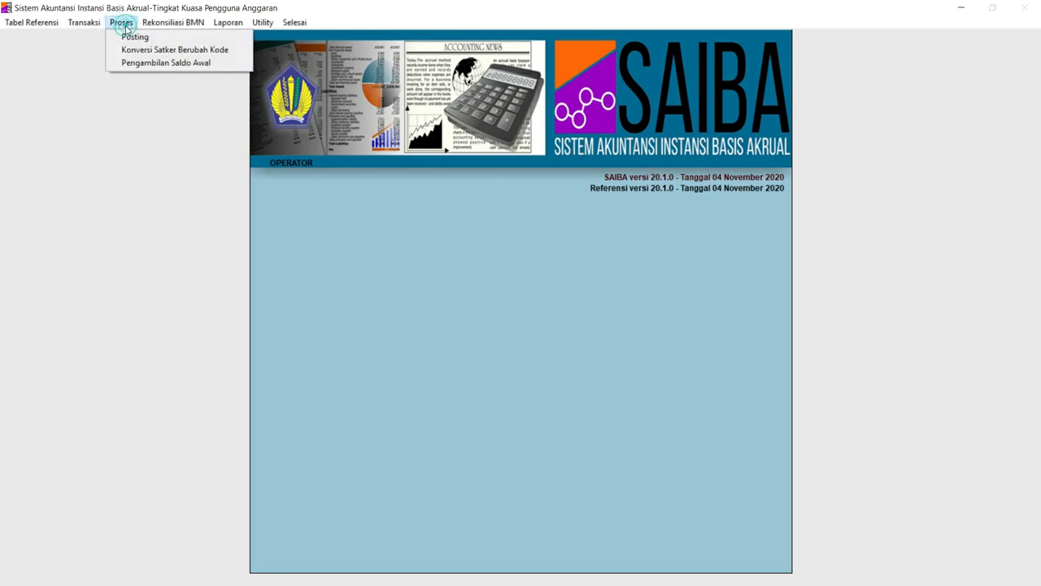
pyautogui.click(130, 36)
pyautogui.click(566, 192)
pyautogui.click(554, 333)
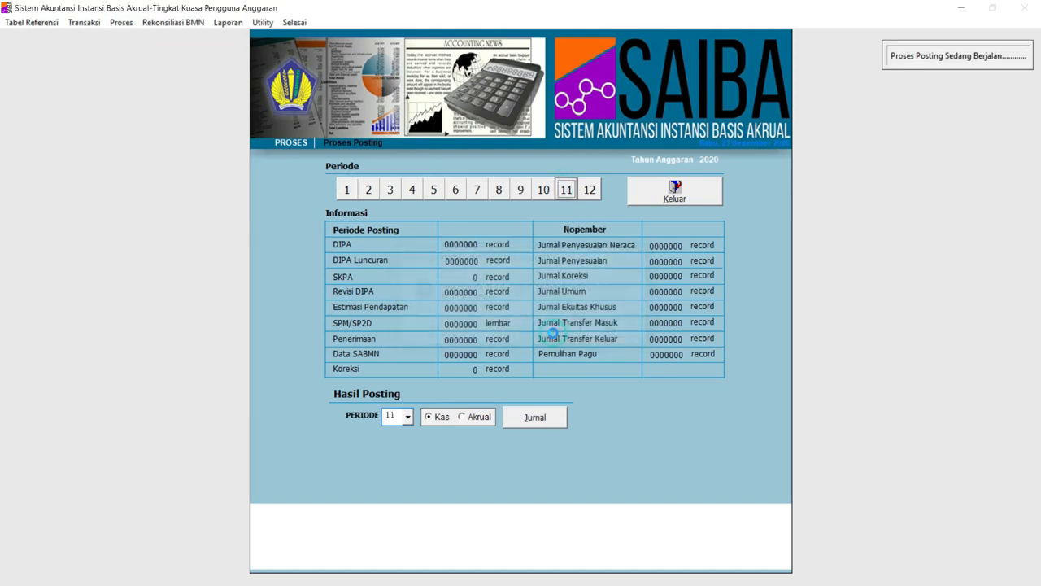
pyautogui.click(564, 333)
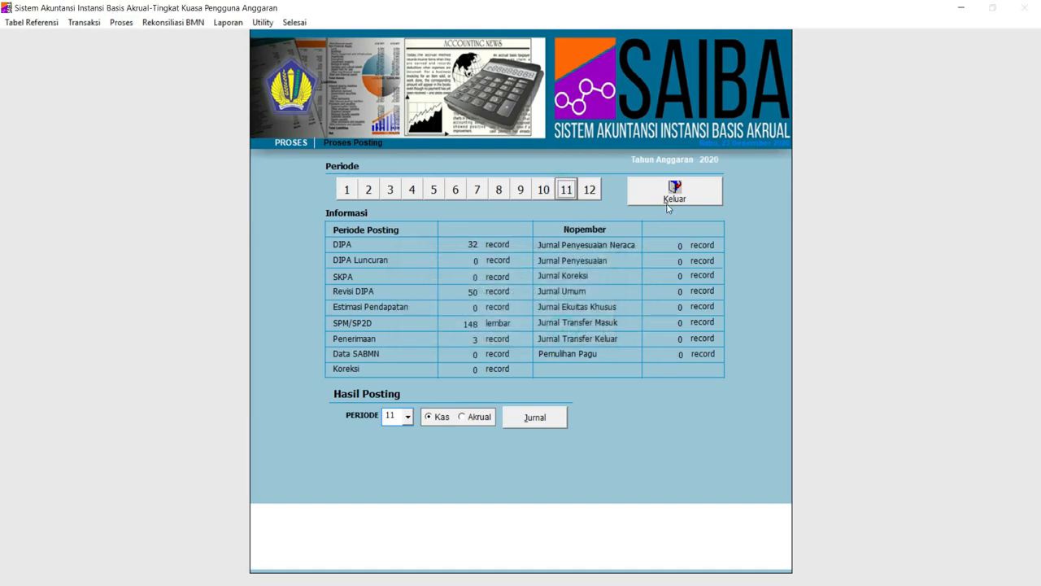
pyautogui.click(673, 196)
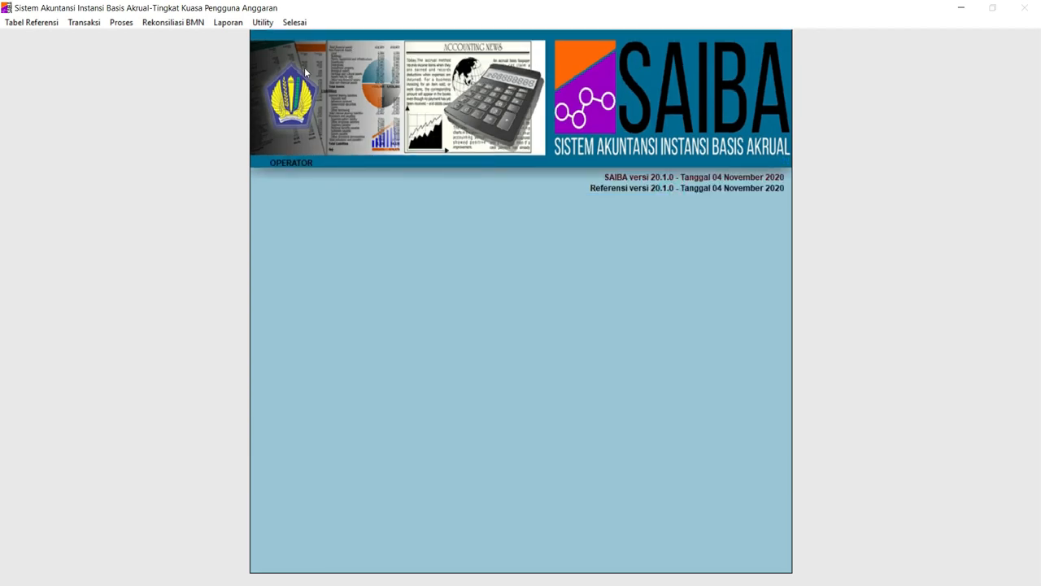
# Step: Reopen the UAKPB asset data receipt form, setting month 11 and the source location C:\BMNKPB13\KRM\
pyautogui.click(263, 22)
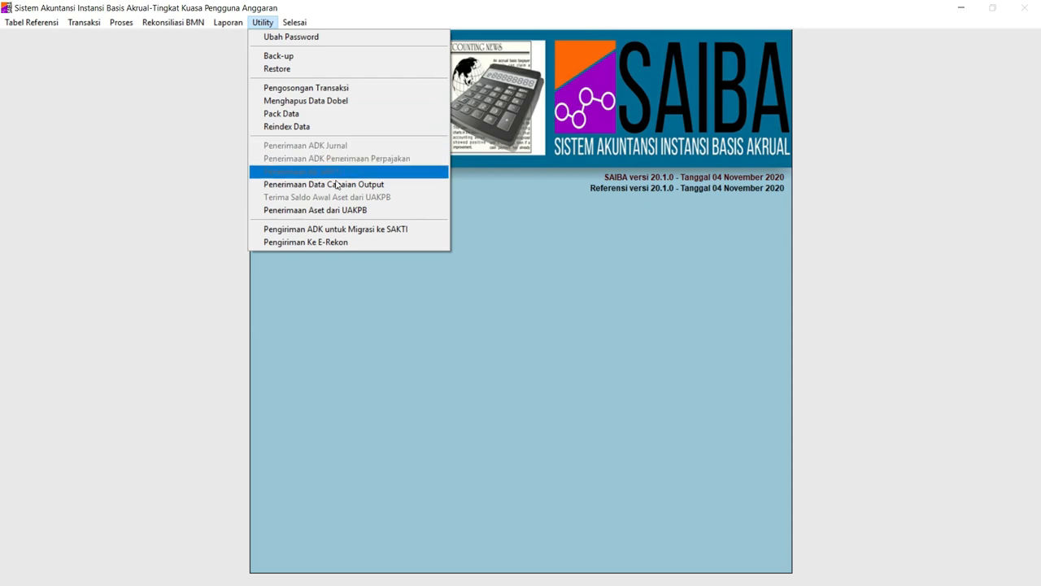
pyautogui.click(337, 211)
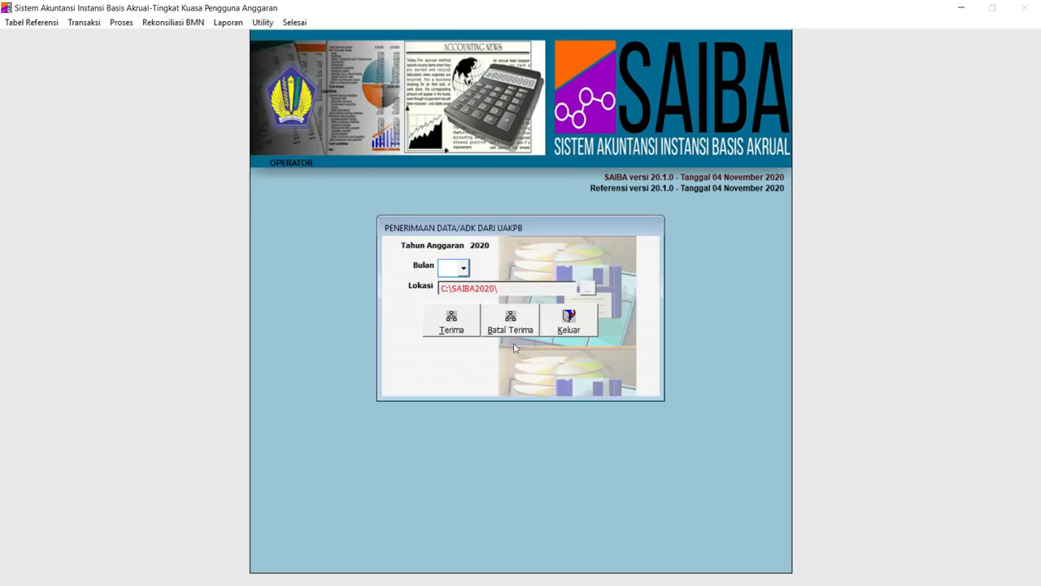
pyautogui.click(463, 268)
pyautogui.scroll(-2, 546, 351)
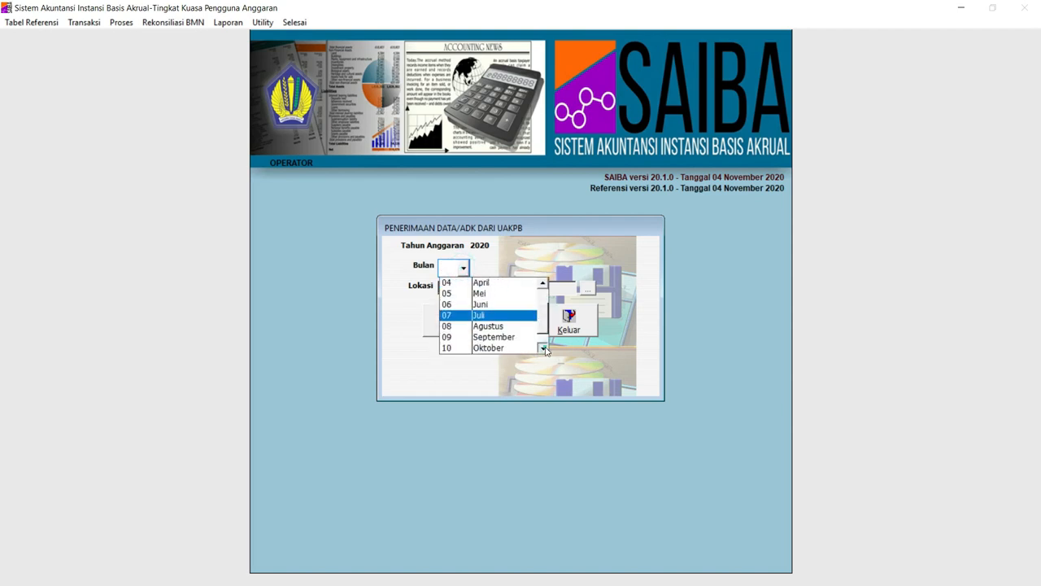
pyautogui.click(527, 337)
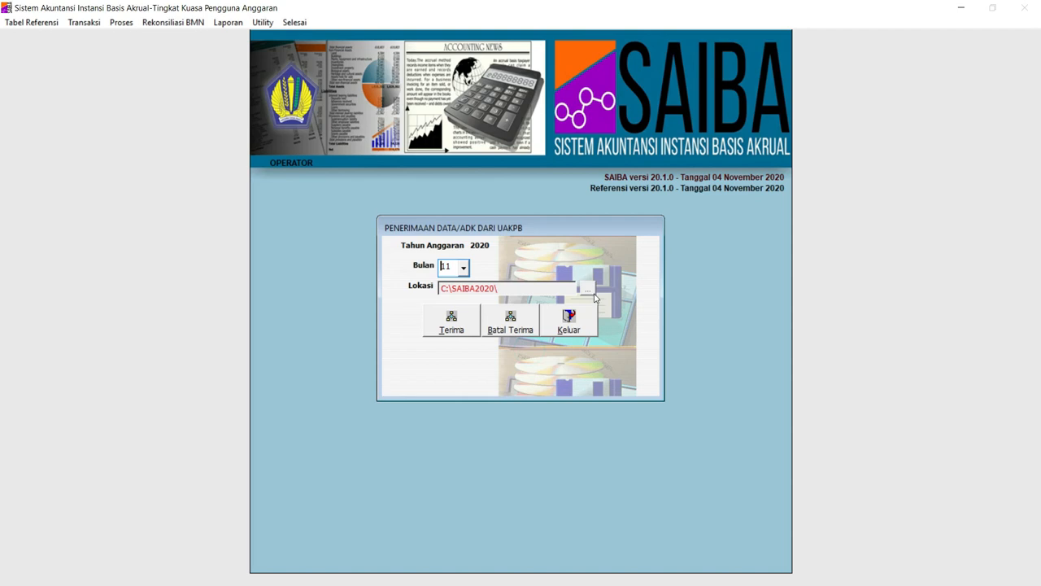
pyautogui.click(592, 293)
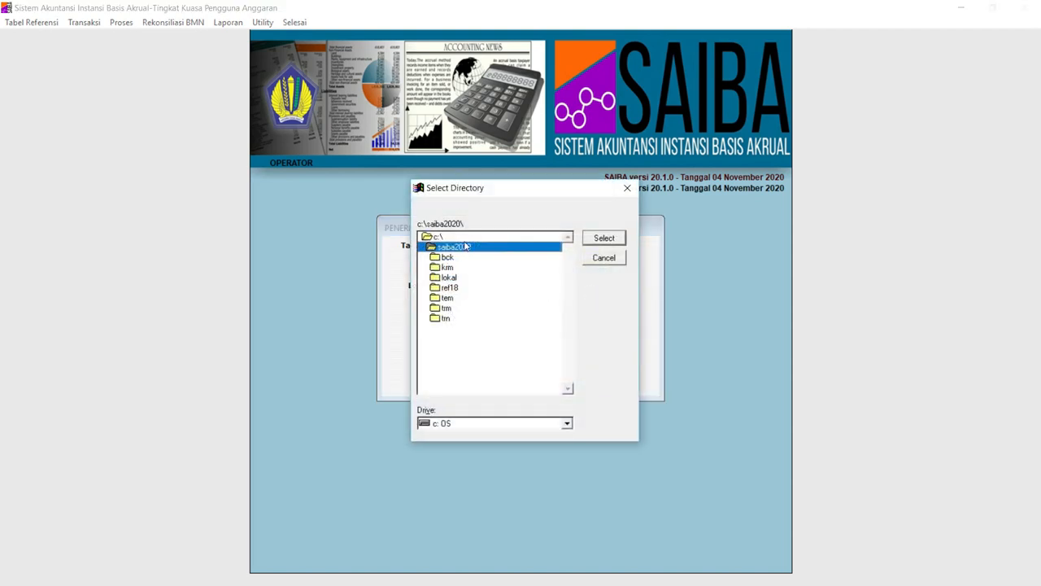
pyautogui.doubleClick(460, 237)
pyautogui.doubleClick(468, 267)
pyautogui.doubleClick(460, 276)
pyautogui.click(603, 238)
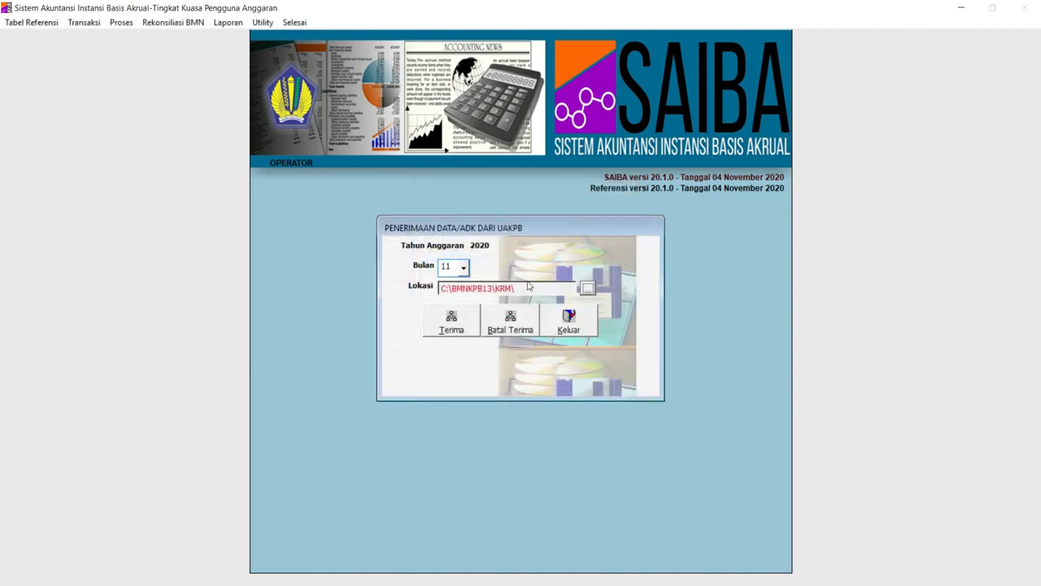
# Step: Receive the month 11 SIMAK-BMN data from the chosen folder, closing the receipt register and the form
pyautogui.click(451, 325)
pyautogui.click(602, 332)
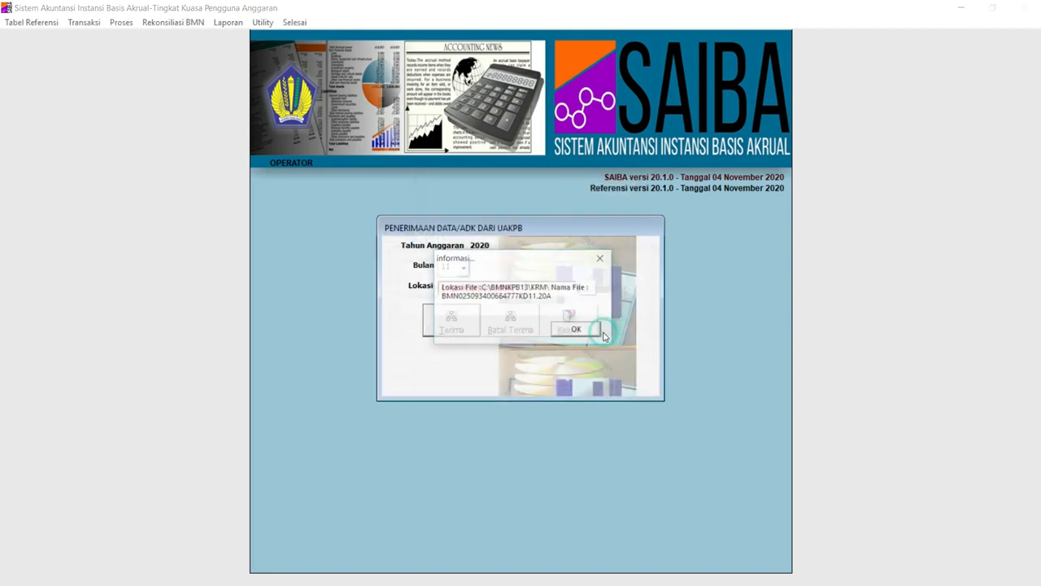
pyautogui.click(585, 331)
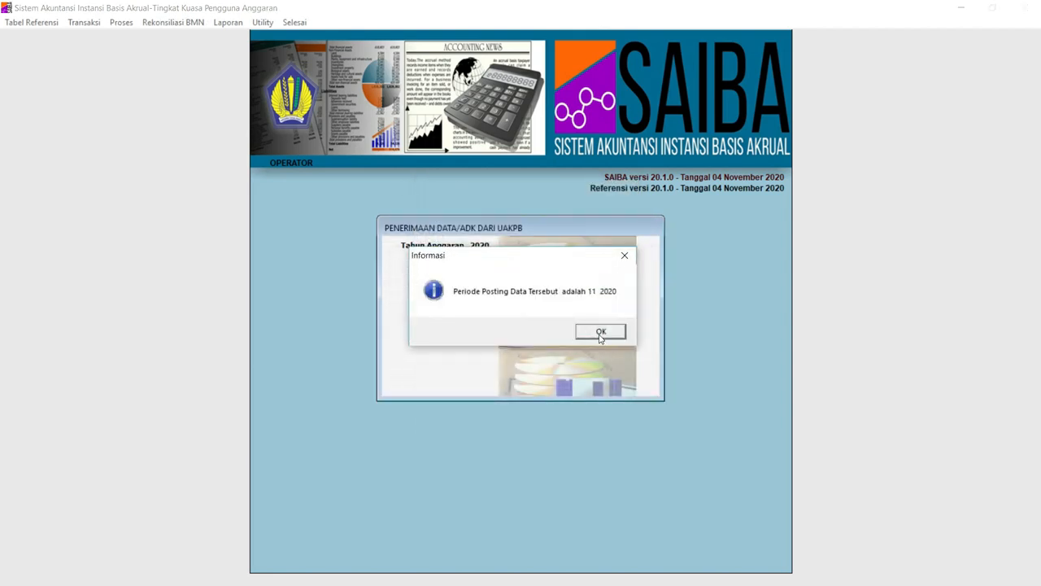
pyautogui.click(601, 332)
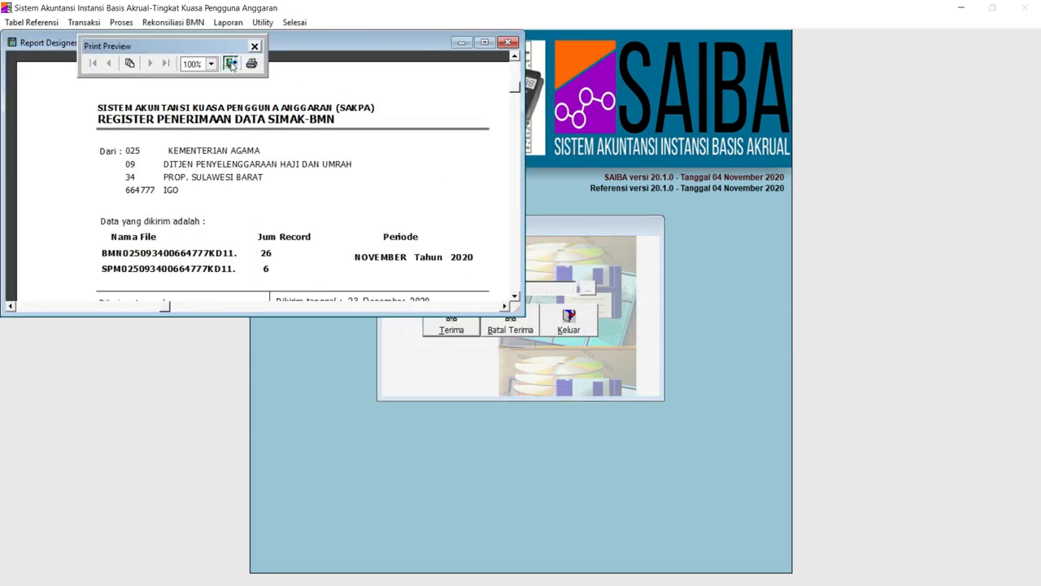
pyautogui.click(231, 65)
pyautogui.click(558, 334)
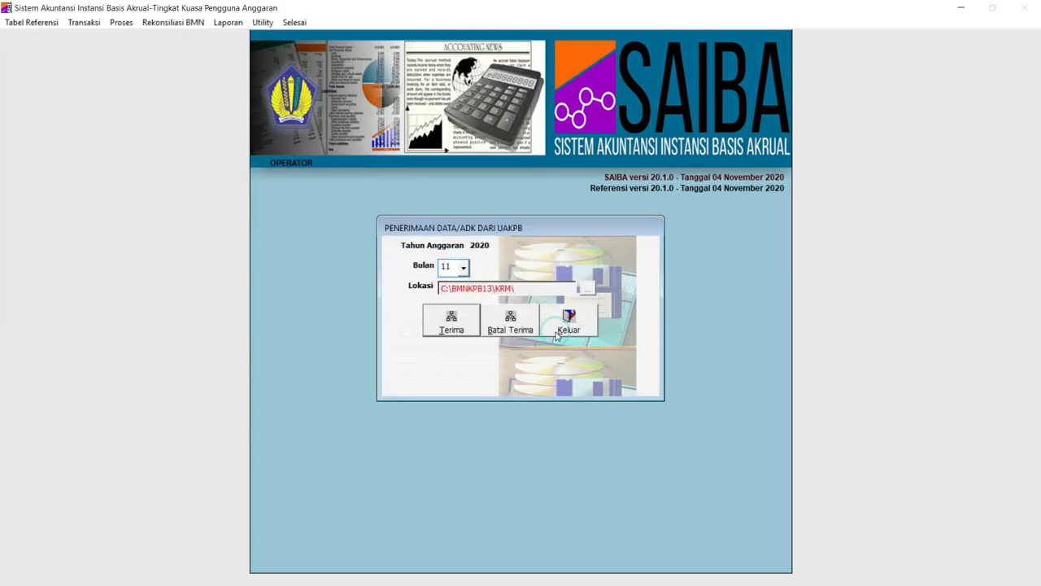
pyautogui.click(577, 331)
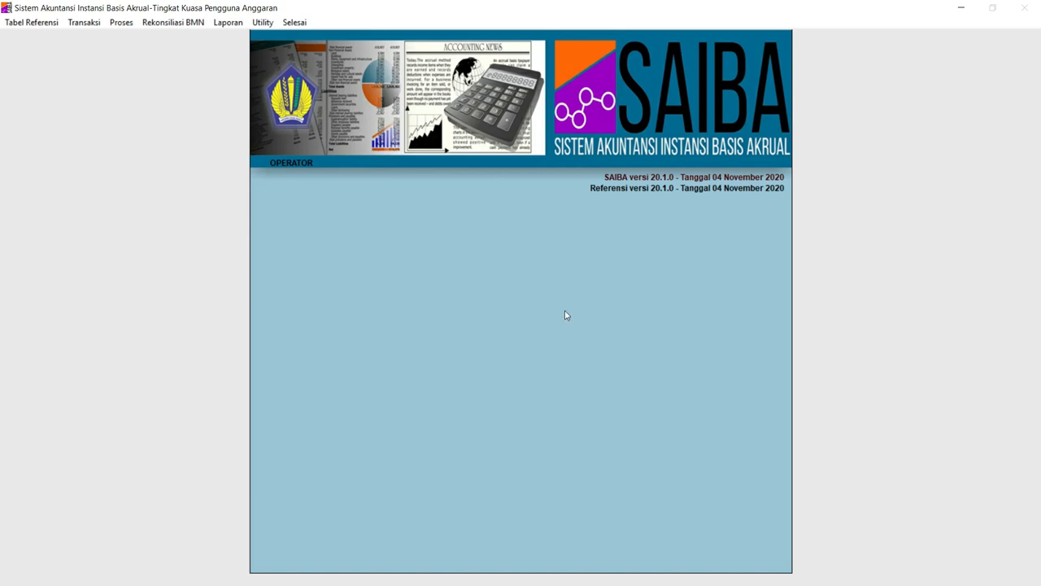
# Step: Post period 11 again with the newly received BMN data and close the posting form
pyautogui.click(122, 22)
pyautogui.click(133, 35)
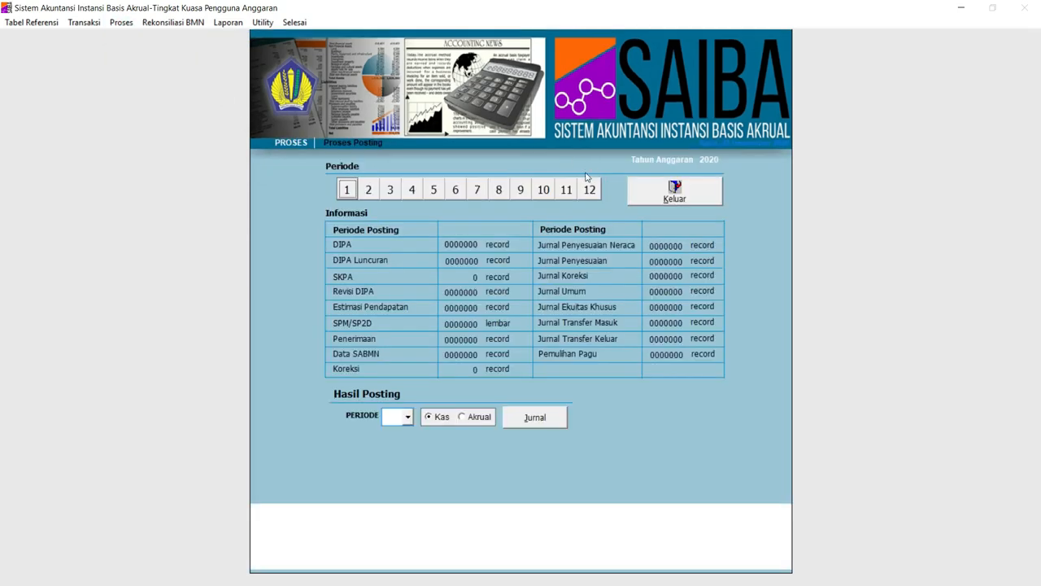
pyautogui.click(566, 190)
pyautogui.click(565, 331)
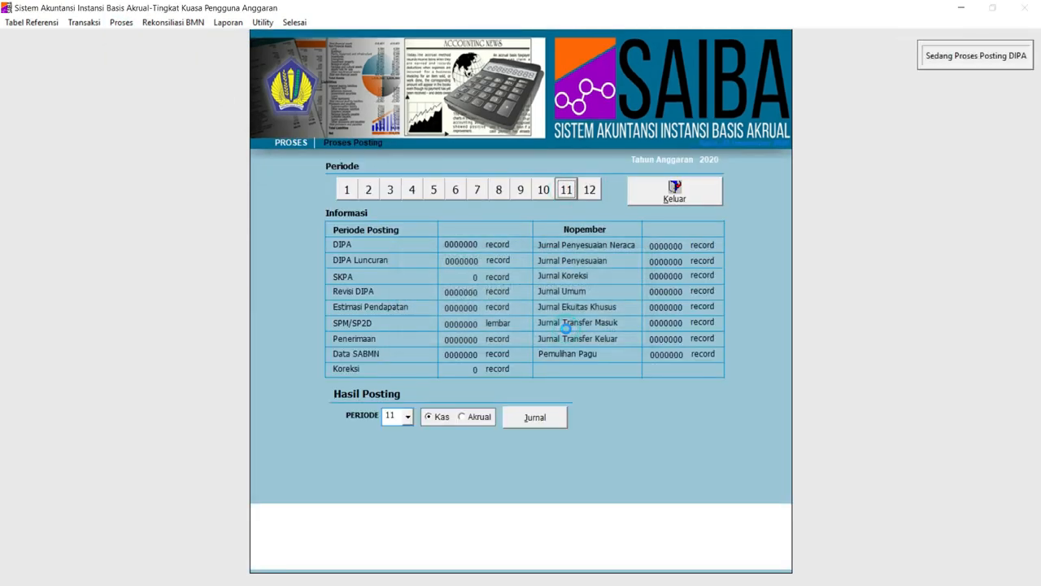
pyautogui.click(576, 331)
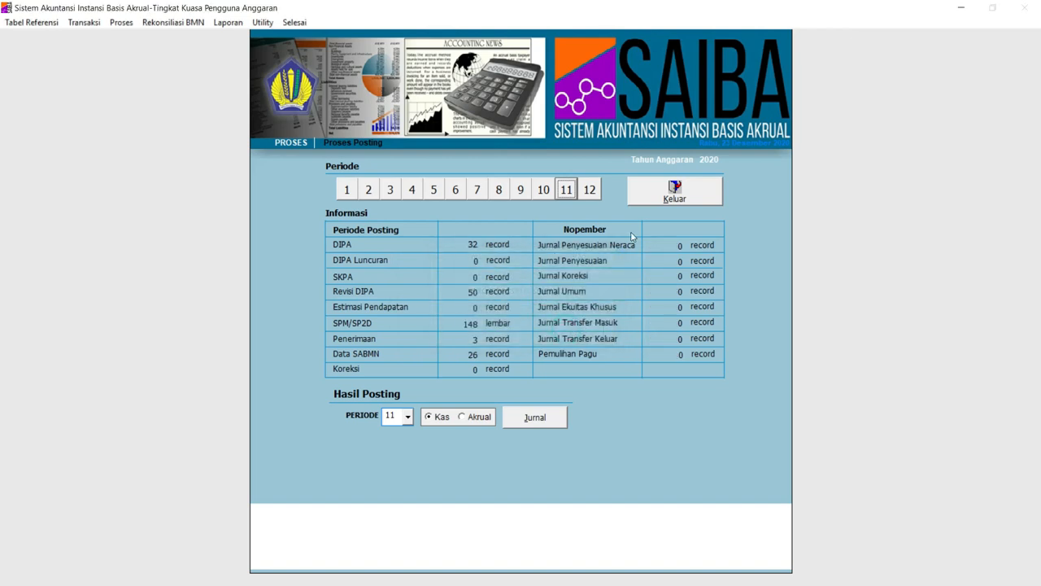
pyautogui.click(661, 201)
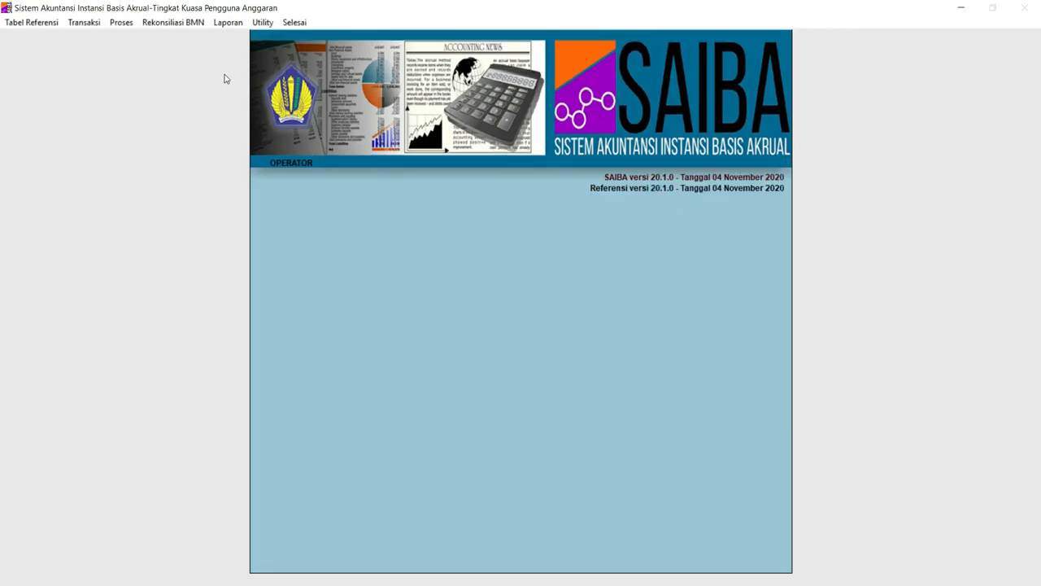
# Step: Check the inventory accounts in the Semester II balance sheet (Neraca), closing the preview and report form
pyautogui.click(228, 22)
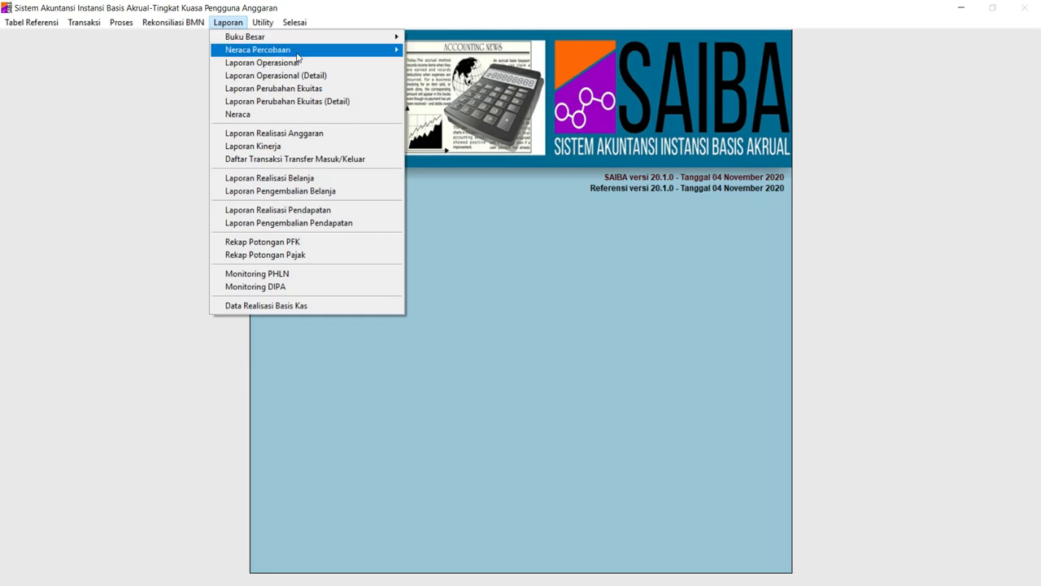
pyautogui.click(266, 115)
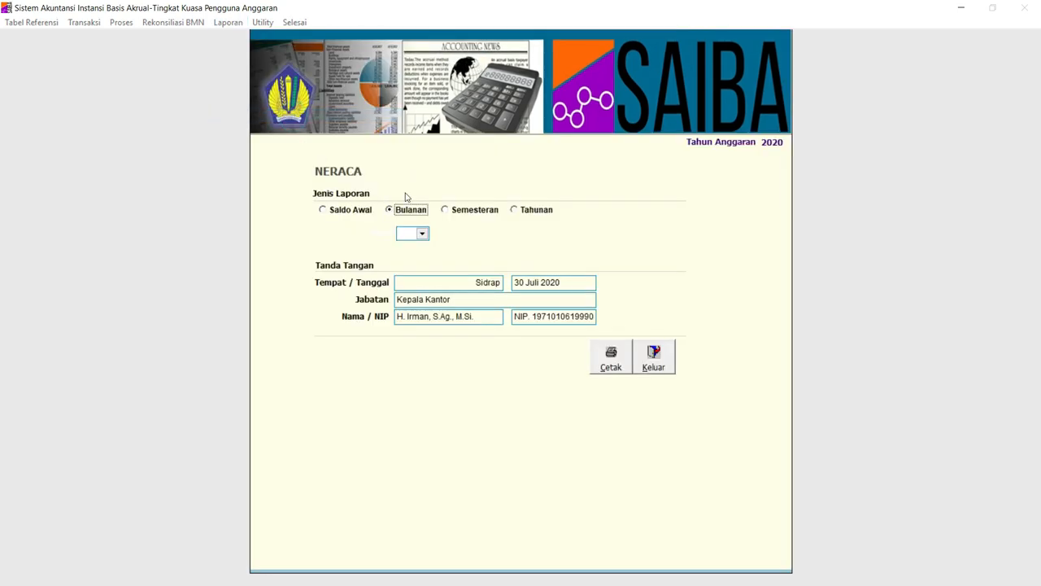
pyautogui.click(468, 210)
pyautogui.click(489, 237)
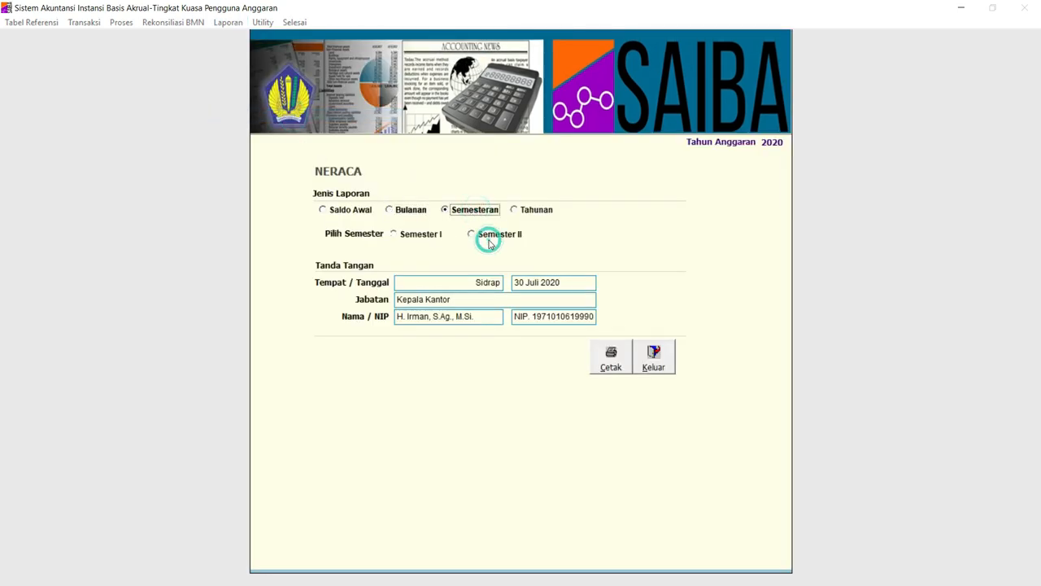
pyautogui.click(613, 355)
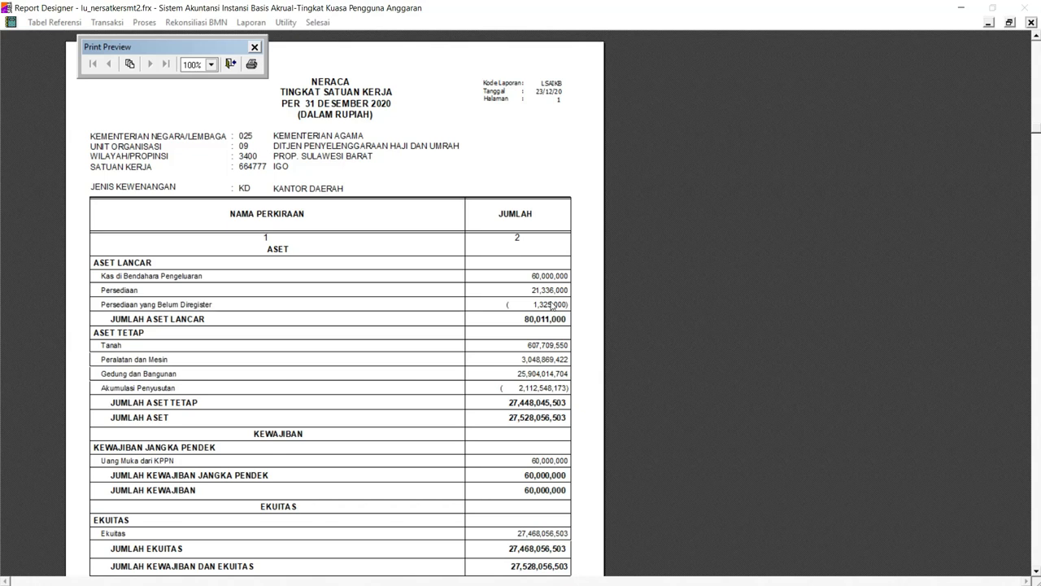
pyautogui.click(231, 63)
pyautogui.click(656, 355)
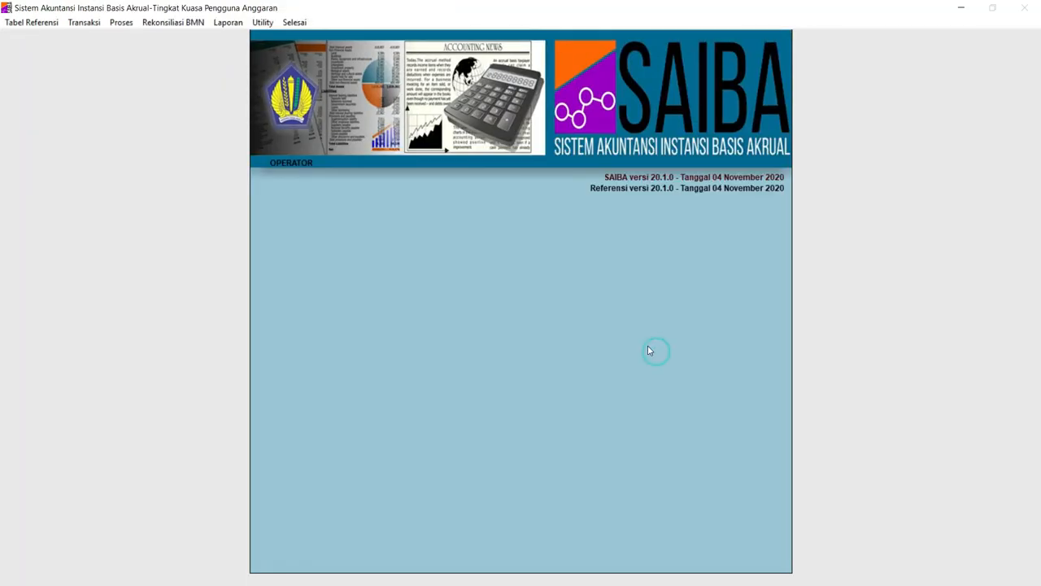
# Step: Generate the annual (Tahunan) accrual-basis trial balance (Neraca Percobaan) as a print preview
pyautogui.click(228, 22)
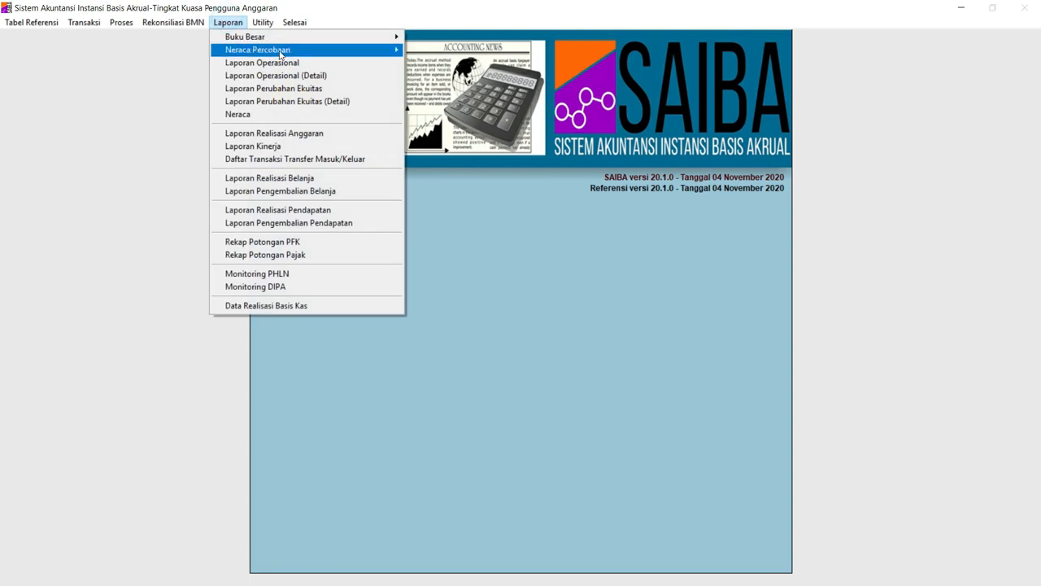
pyautogui.moveTo(379, 51)
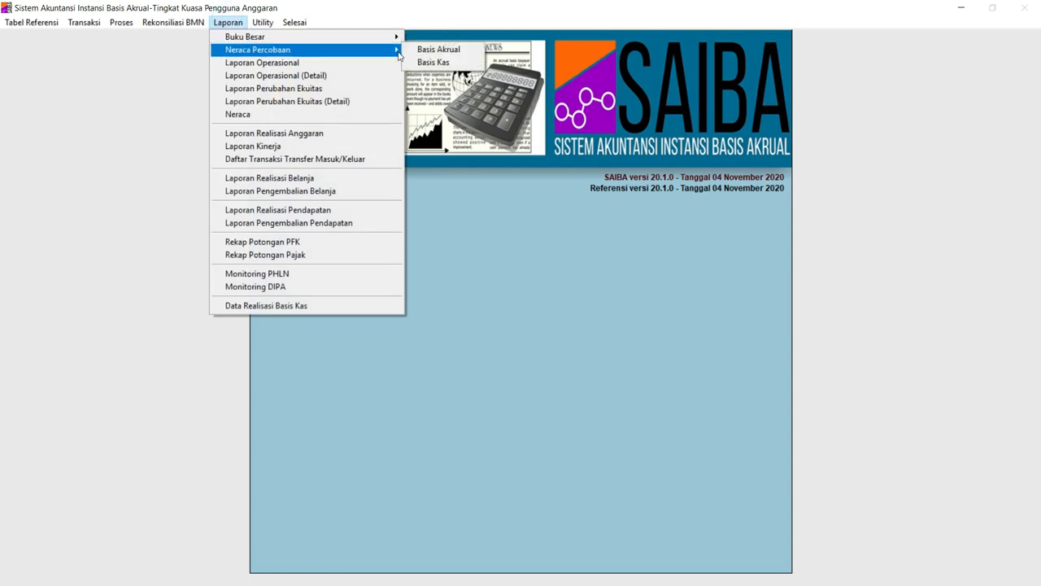
pyautogui.click(420, 52)
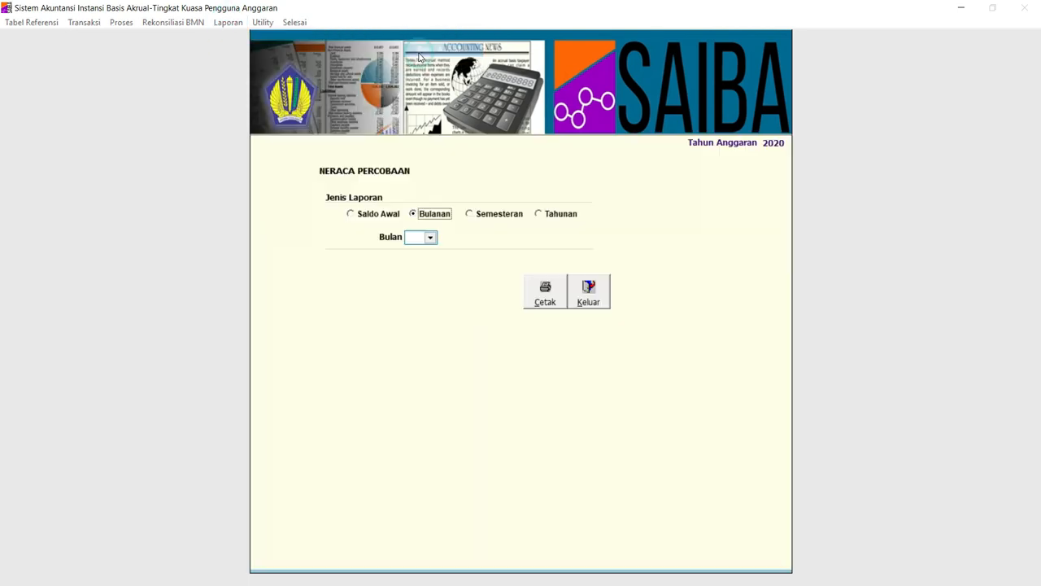
pyautogui.click(561, 215)
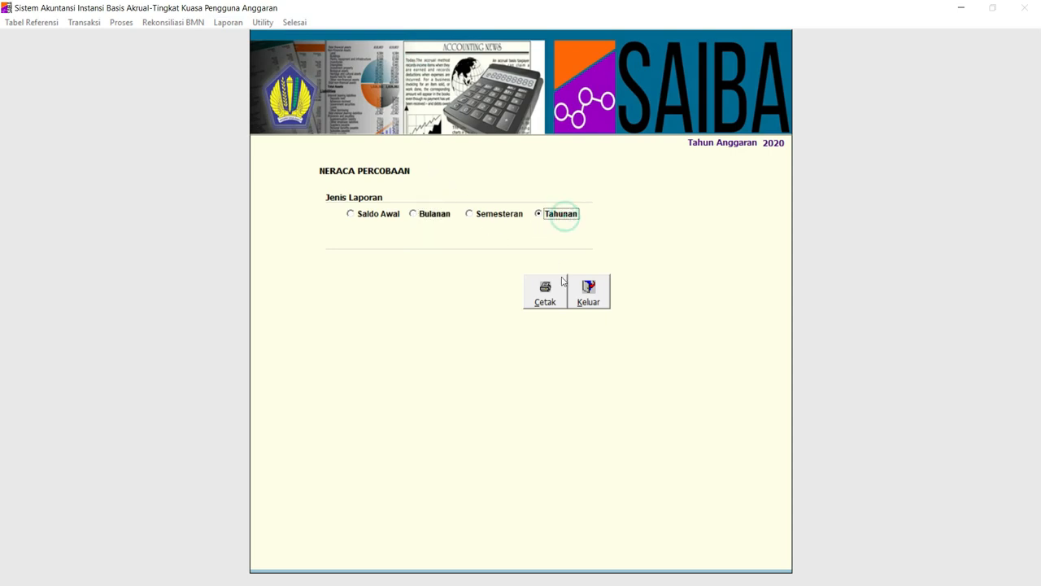
pyautogui.click(545, 292)
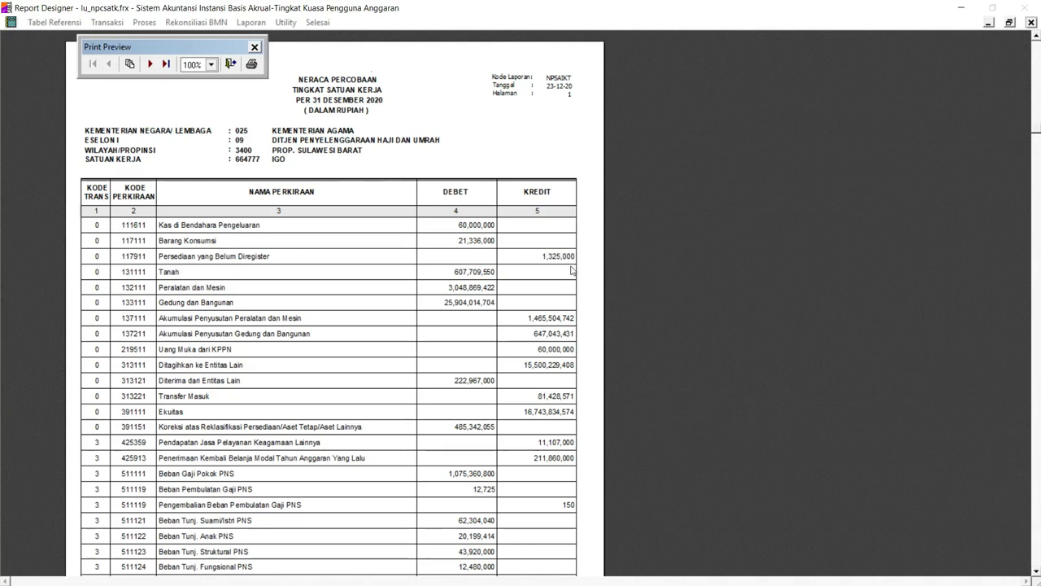
# Step: Review the accounts and totals on both pages of the trial balance, closing the preview and the report form
pyautogui.scroll(-3, 362, 332)
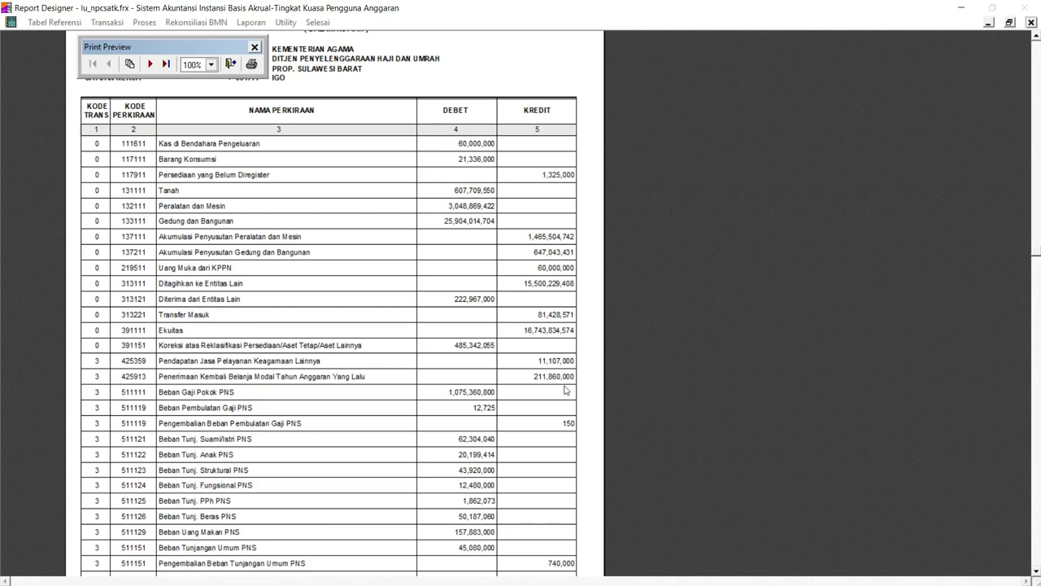
pyautogui.scroll(-3, 317, 402)
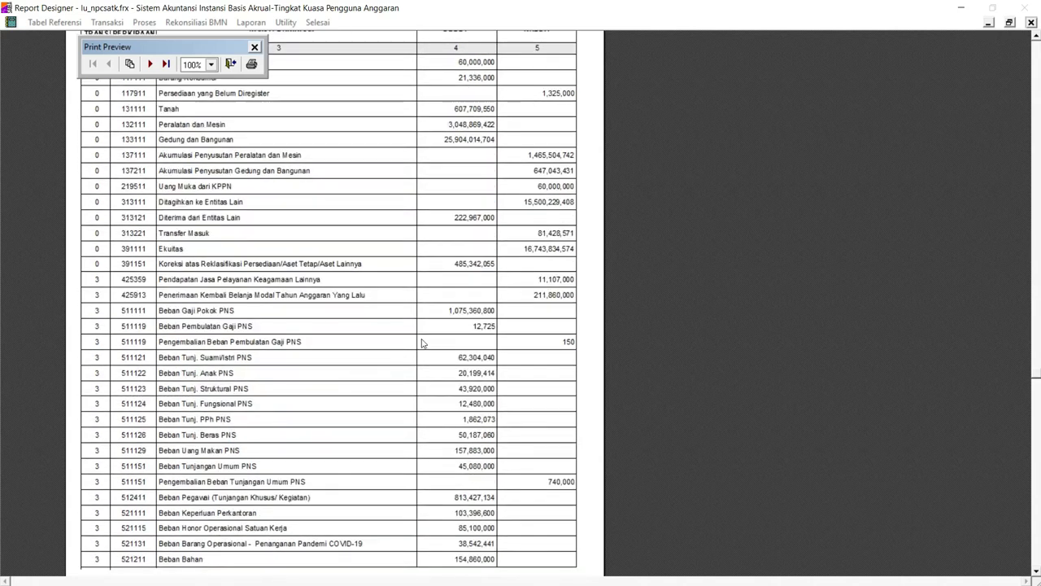
pyautogui.scroll(-2, 305, 293)
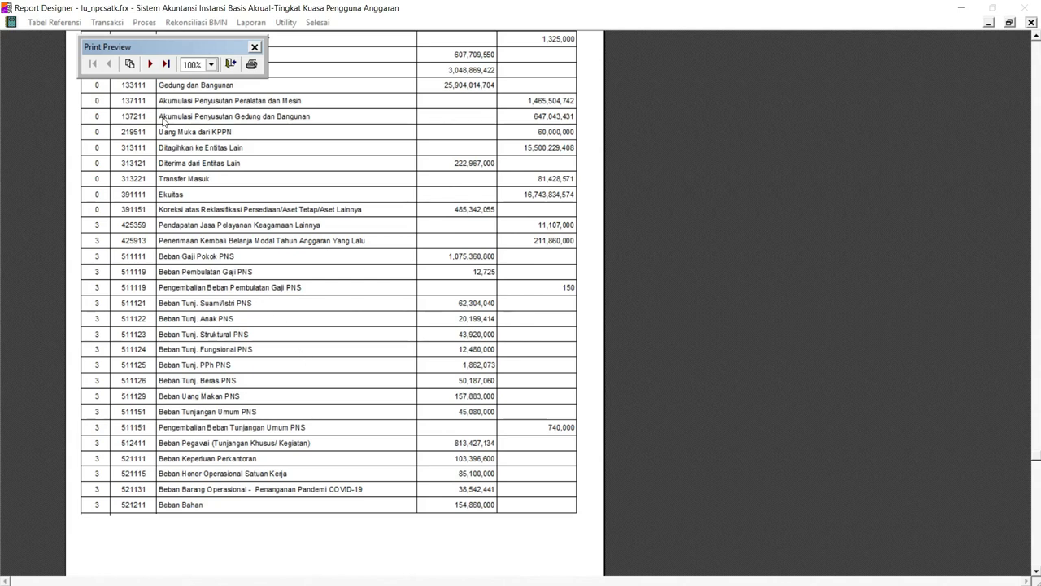
pyautogui.click(154, 66)
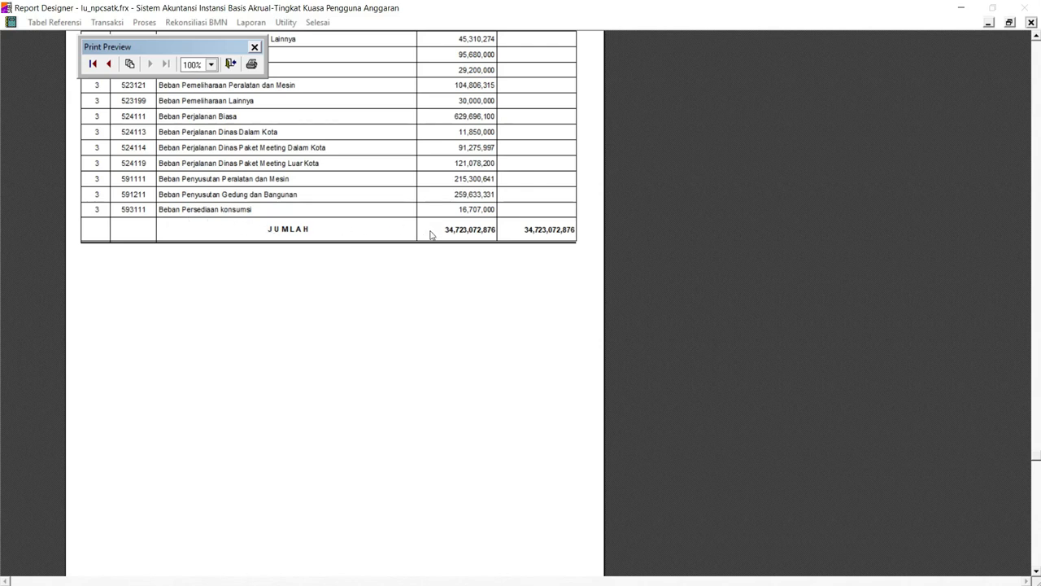
pyautogui.scroll(2, 431, 235)
pyautogui.scroll(3, 431, 236)
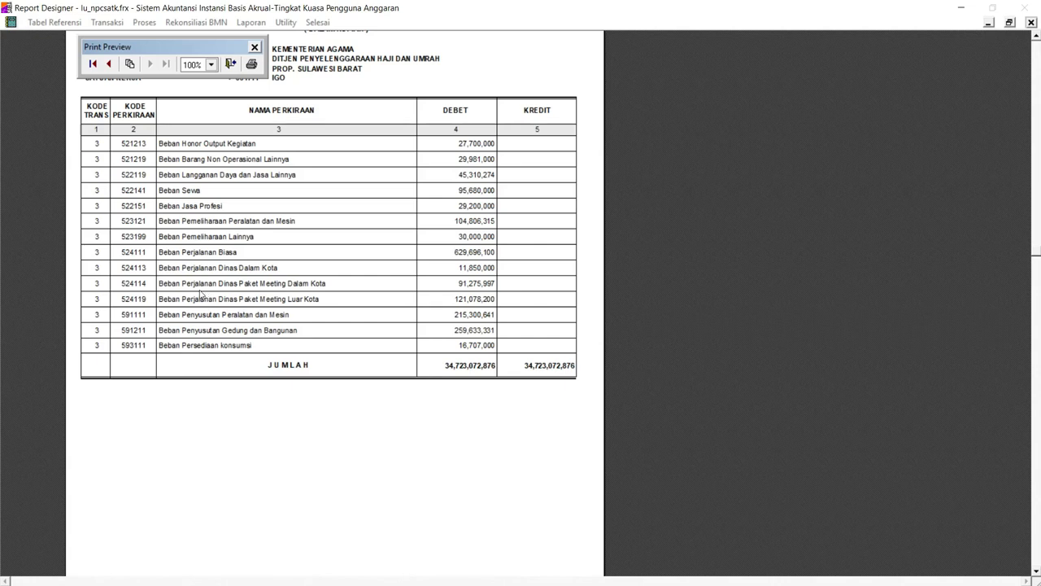
pyautogui.click(231, 64)
pyautogui.click(595, 301)
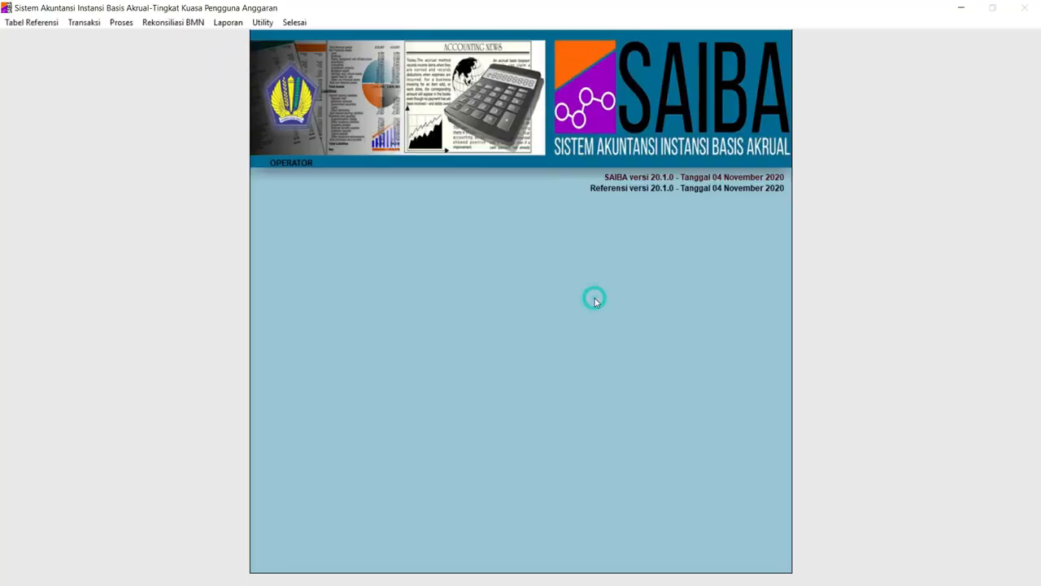